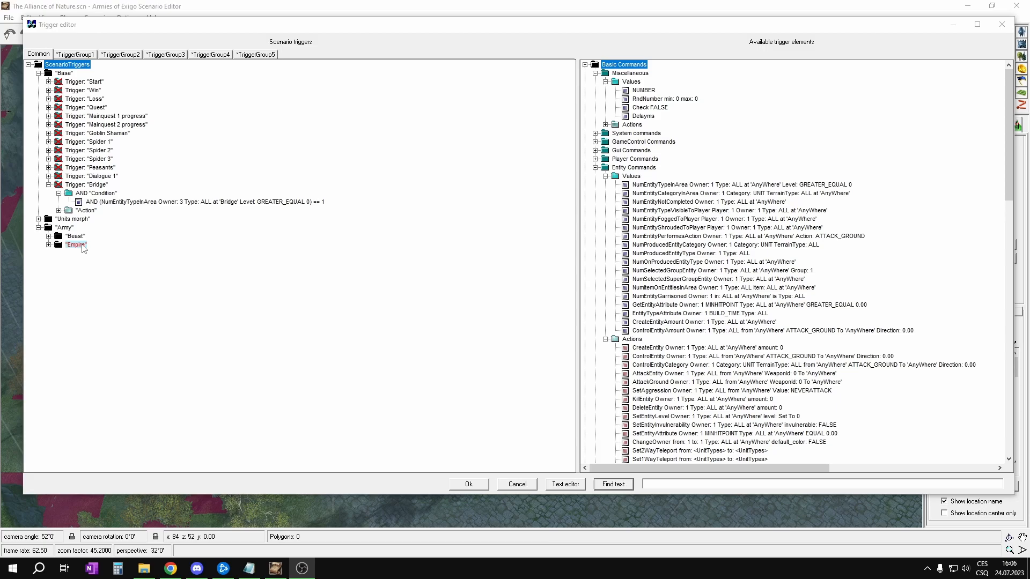
Set the comparison value of the Bridge trigger's condition to 0.
click(319, 203)
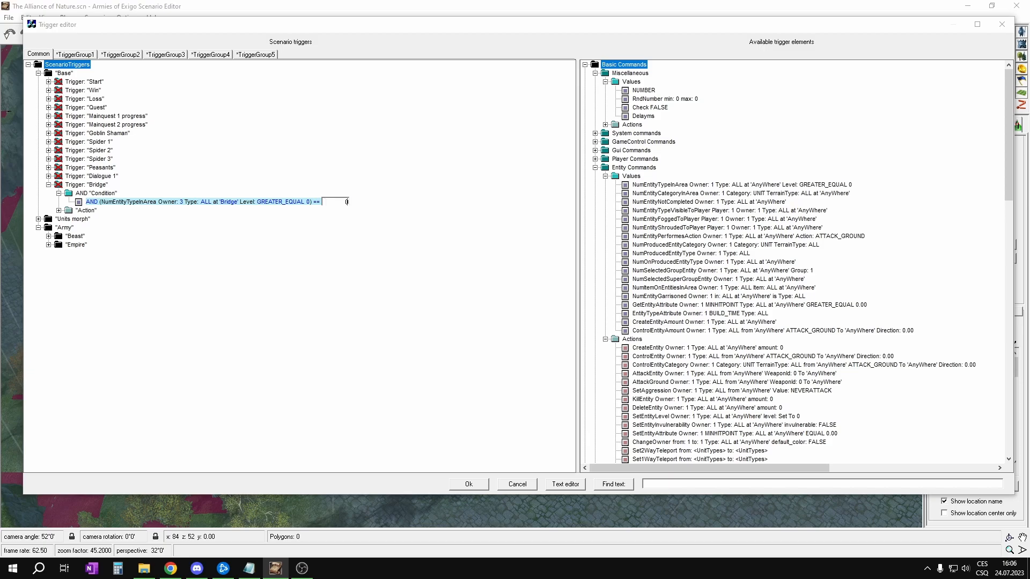
click(198, 193)
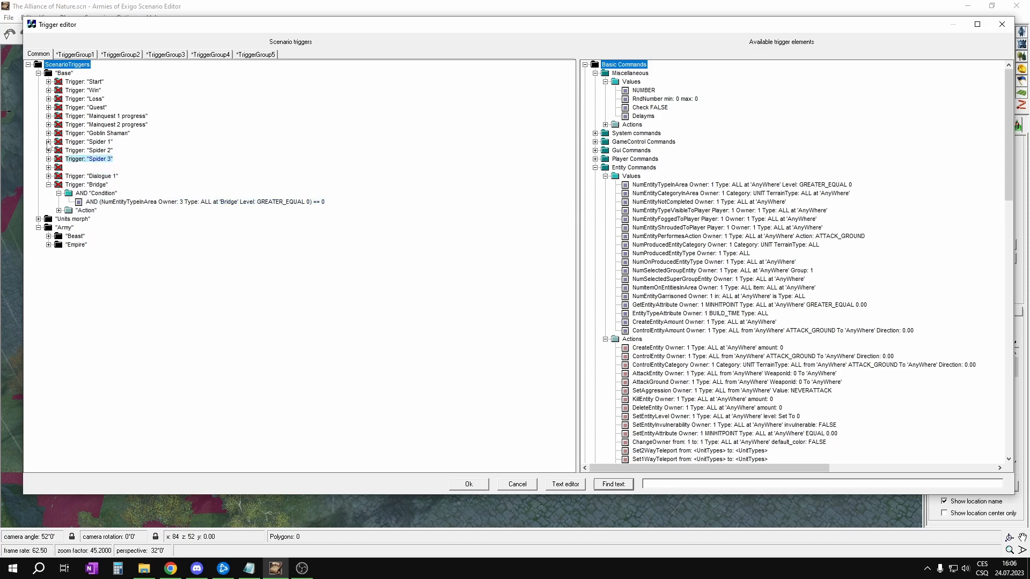
Copy the "Beast Army Starter" trigger into the Empire army folder and rename the copy "Empire Army Starter".
right_click(49, 73)
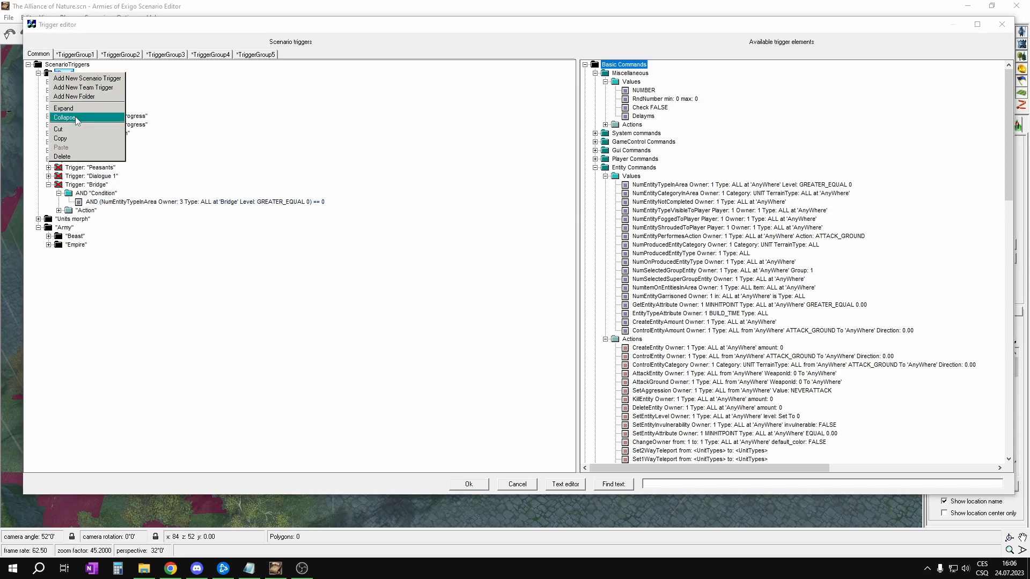
click(75, 117)
click(48, 107)
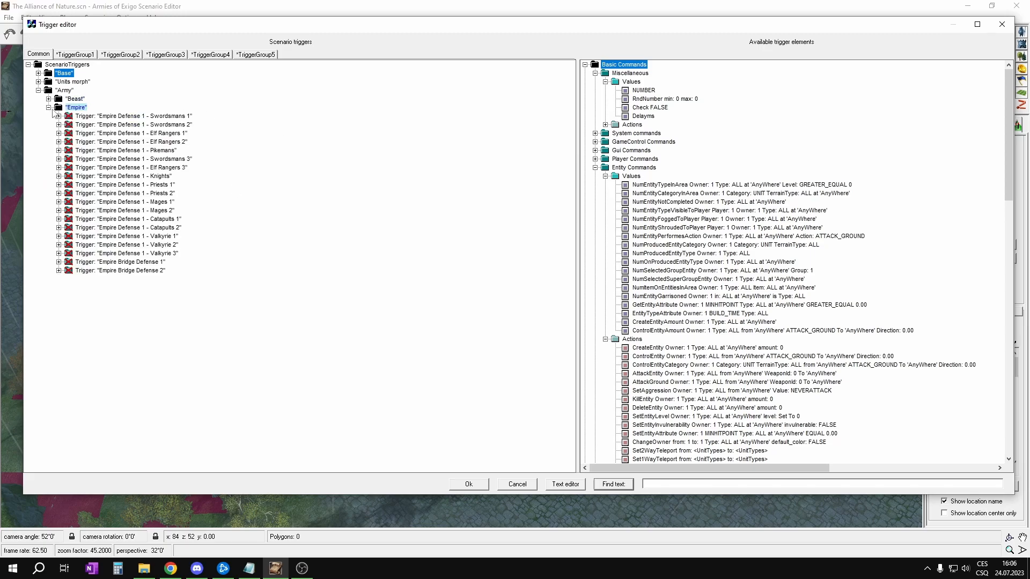
click(48, 98)
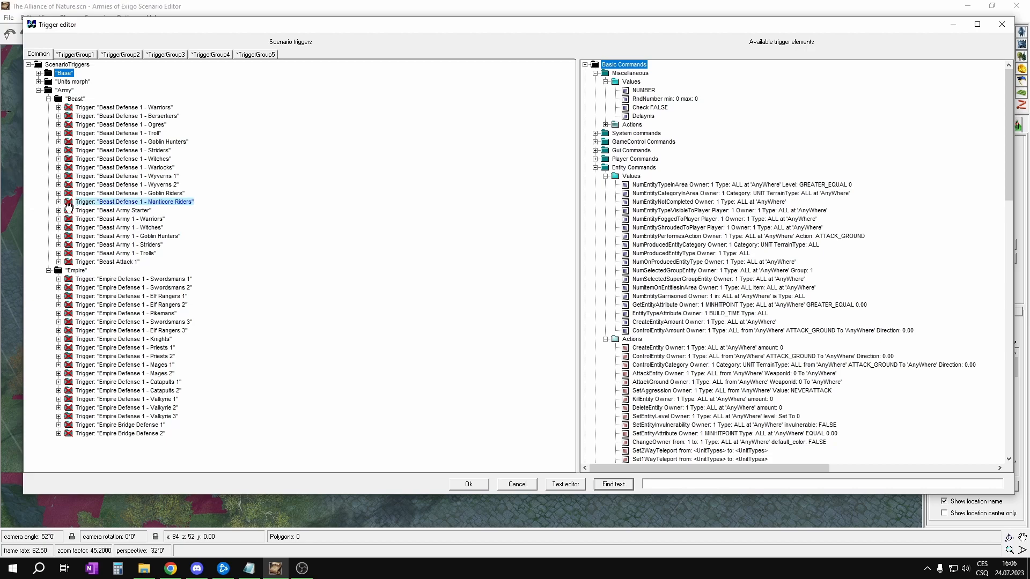
drag(69, 210, 87, 258)
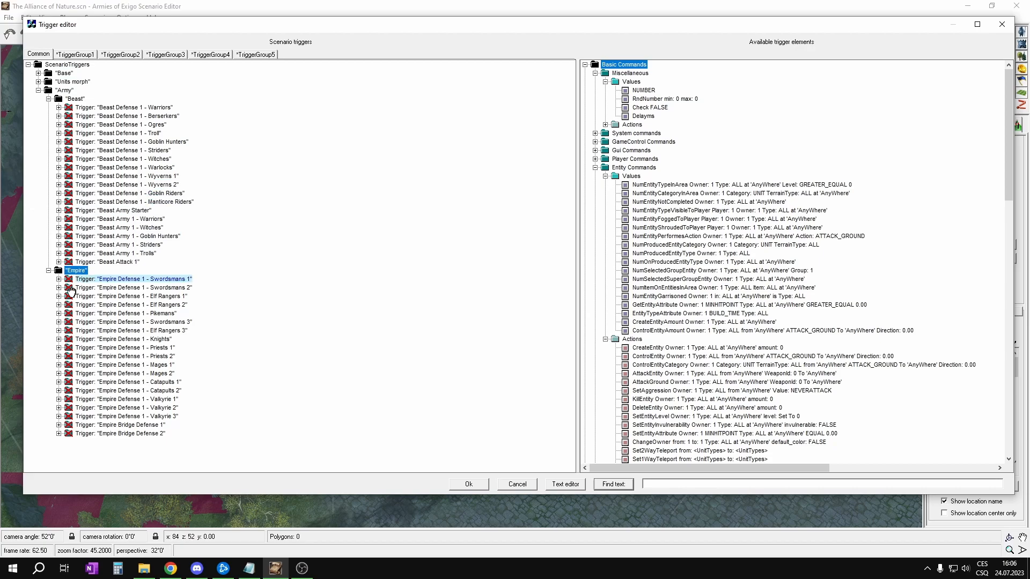
click(116, 442)
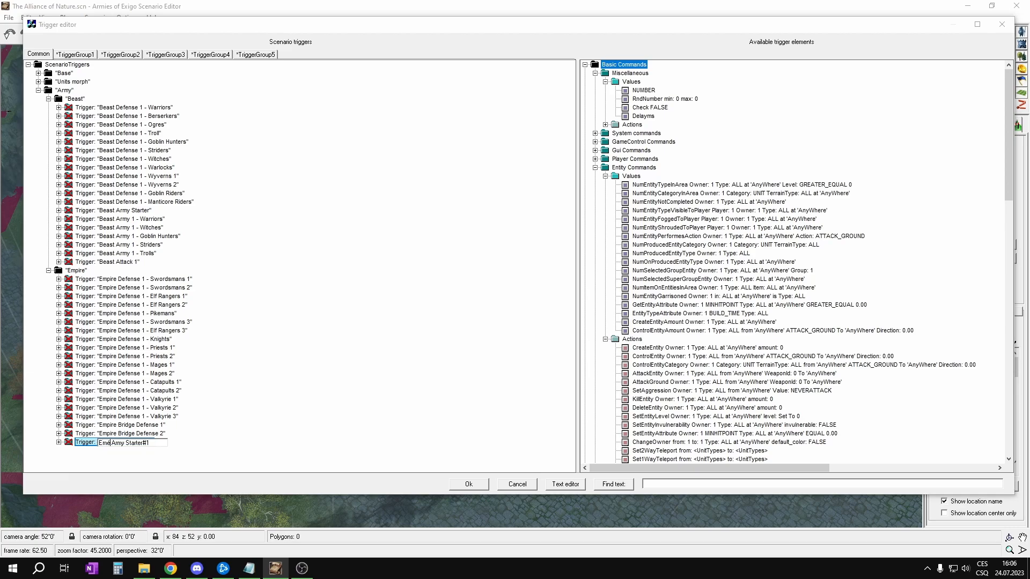
key(Return)
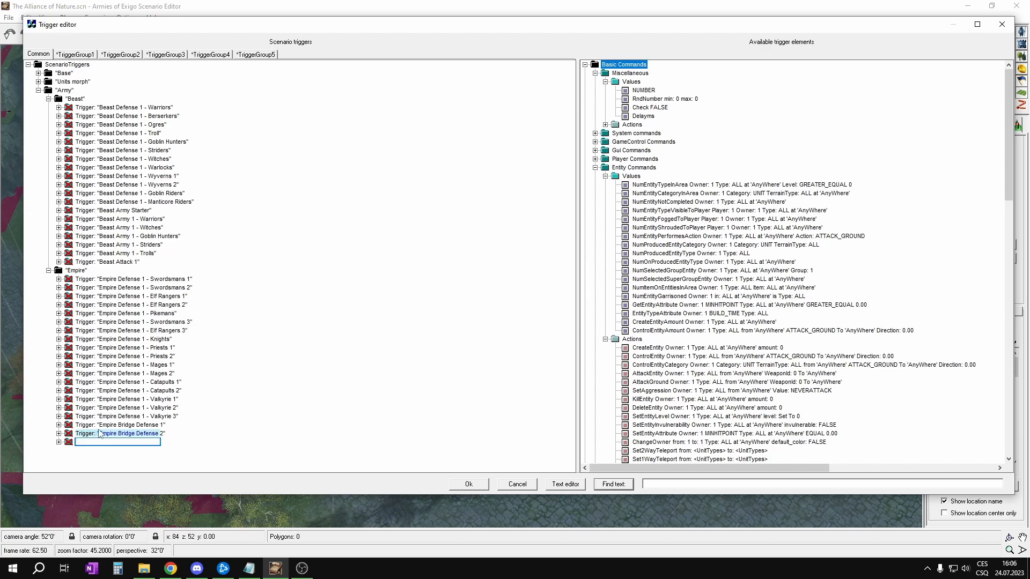
click(157, 444)
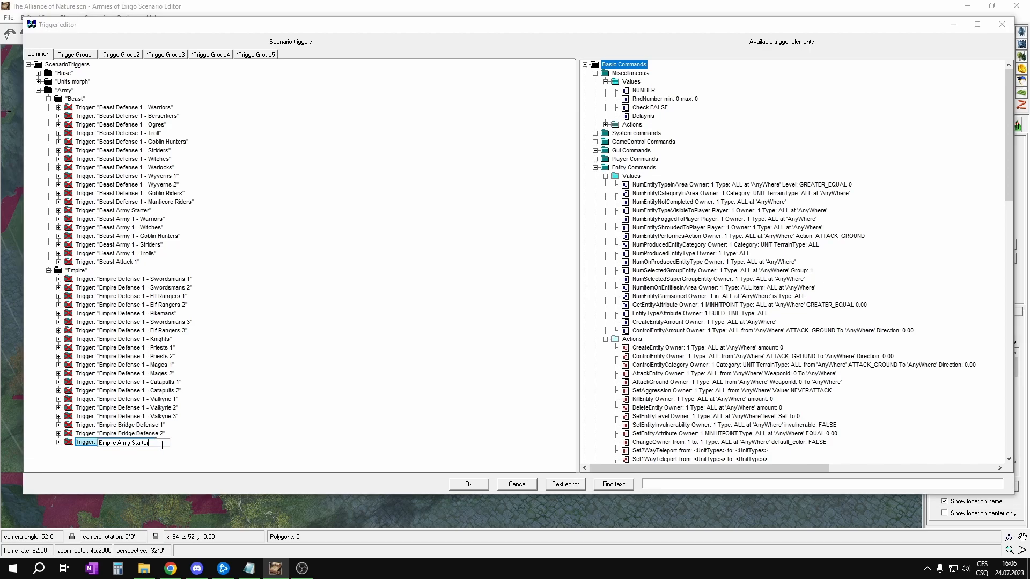
key(Return)
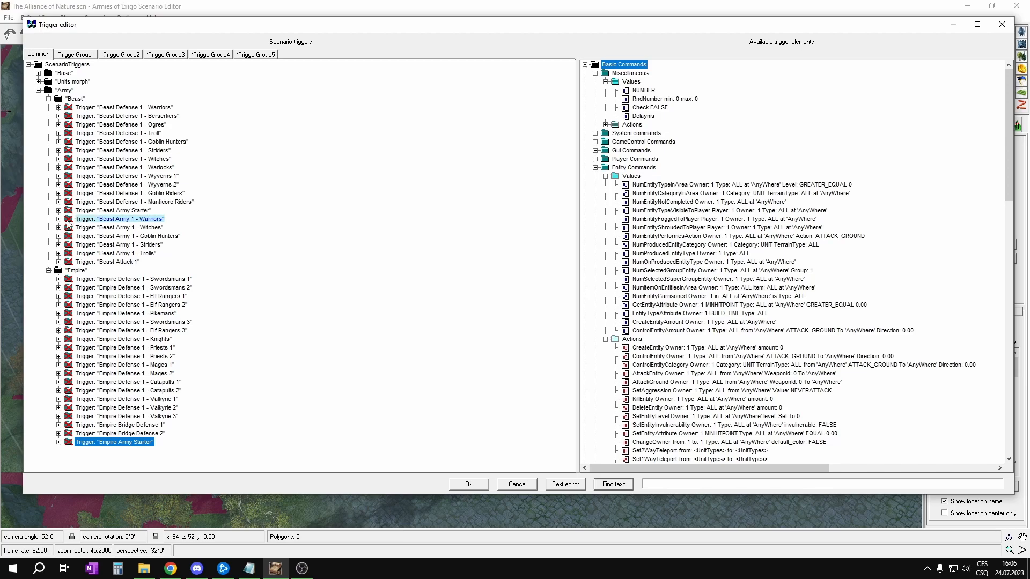
Copy the "Beast Army 1 - Warriors" and "Beast Attack 1" triggers into the Empire folder.
drag(69, 219, 59, 99)
right_click(62, 98)
click(82, 143)
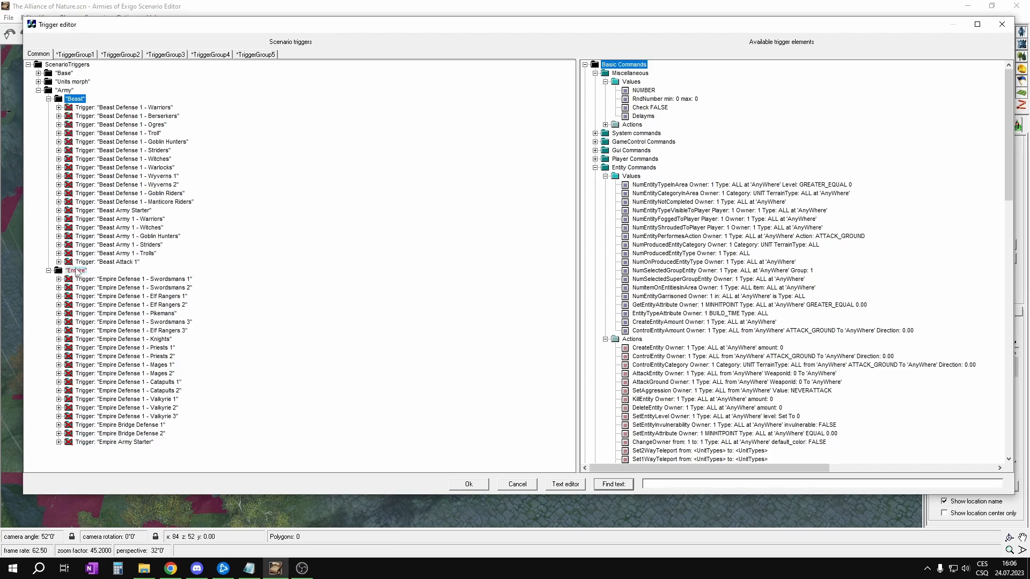
drag(59, 271, 59, 271)
click(90, 141)
Collapse the Beast folder and rename the two copied triggers "Empire Attack 1" and "Empire Army 1 - Swordsmans".
right_click(62, 98)
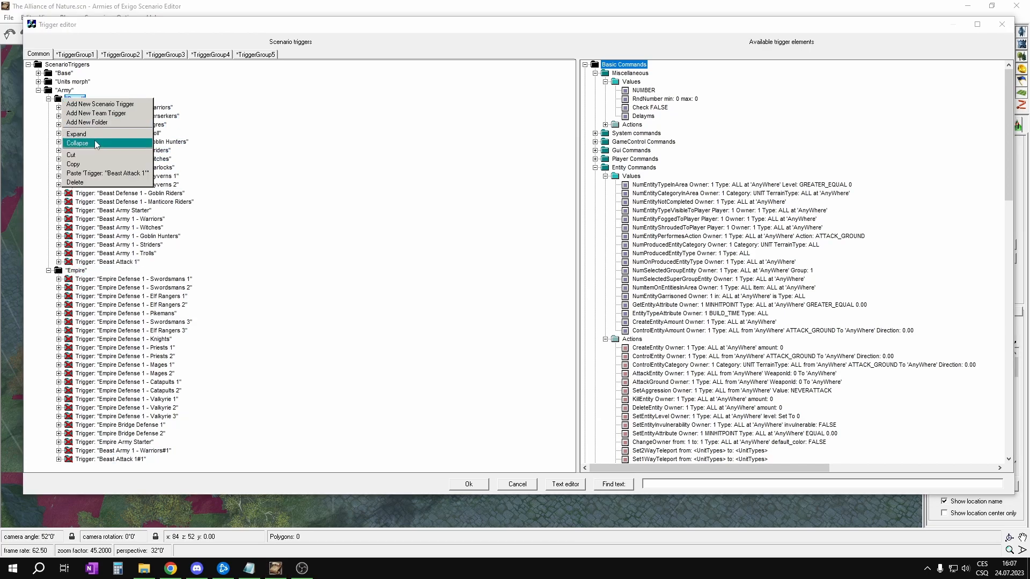
click(94, 140)
click(117, 297)
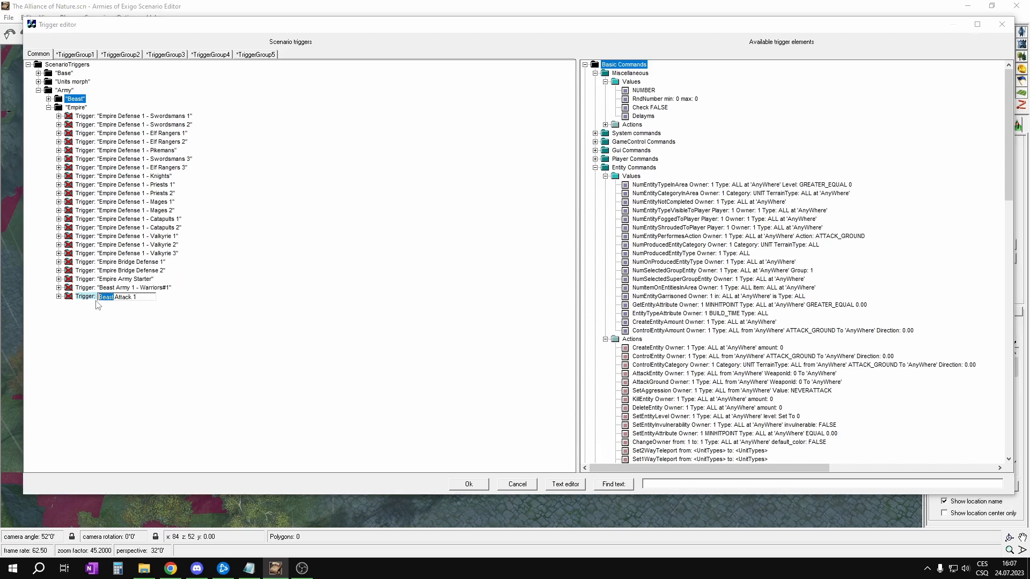
key(Return)
click(144, 290)
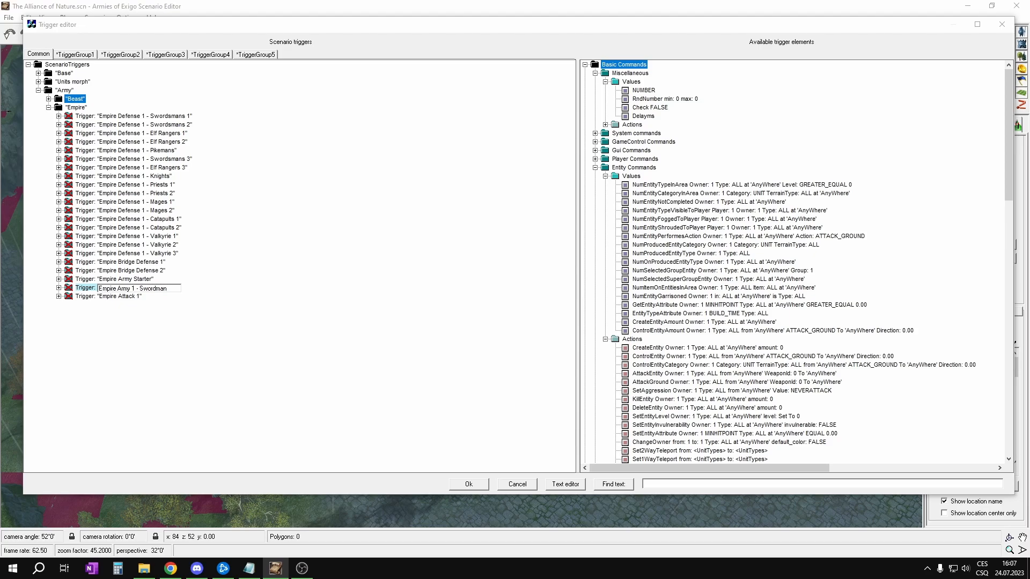
text(ans)
key(Return)
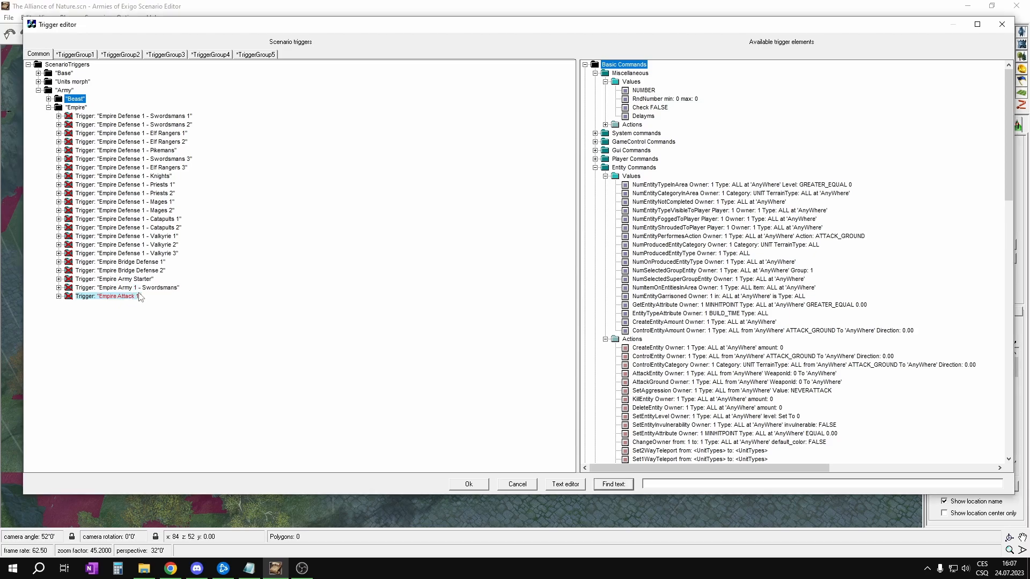
Set the owner to 3 in the condition, CreateEntity and ControlEntity lines of "Empire Army 1 - Swordsmans".
click(68, 296)
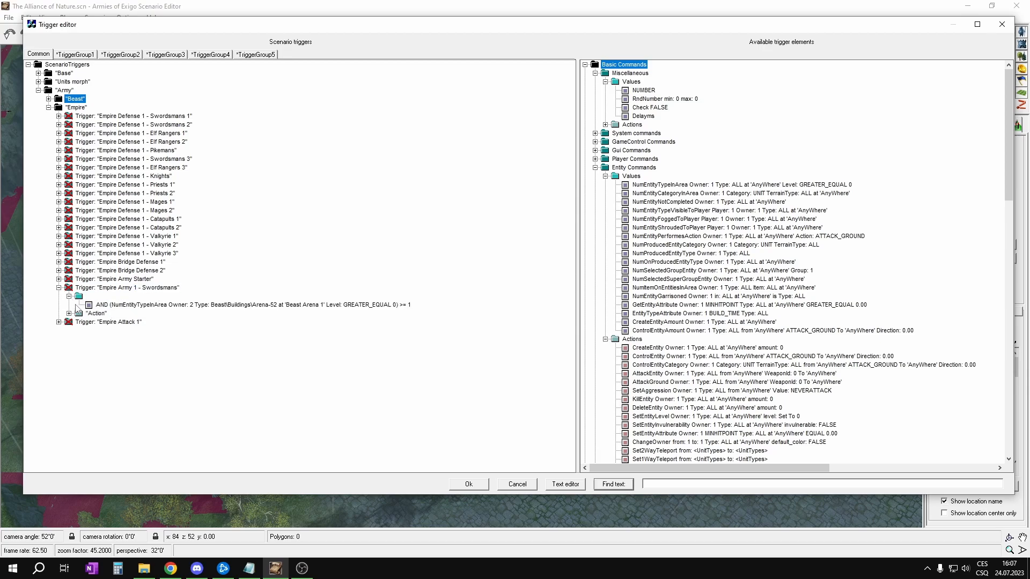
click(69, 313)
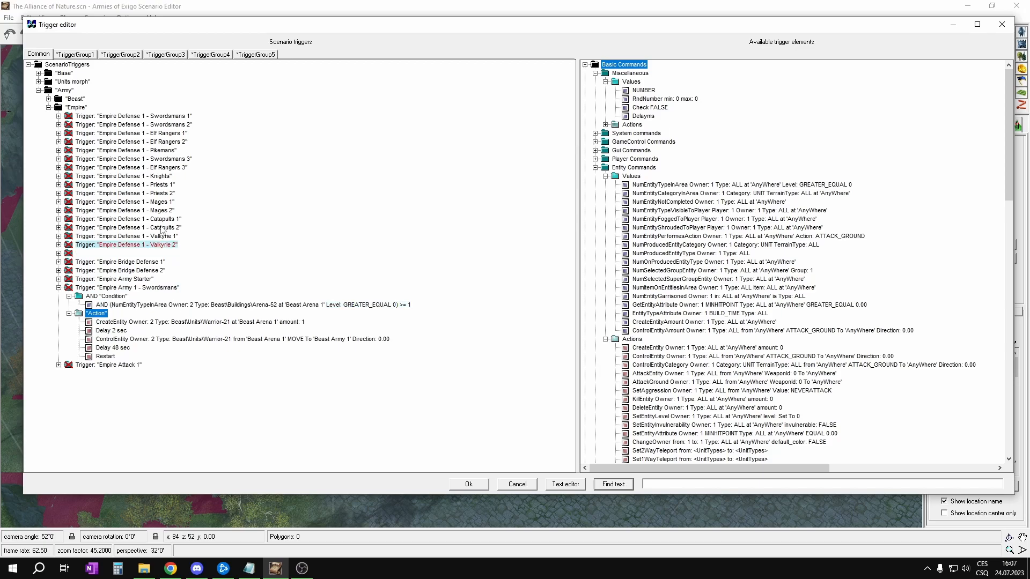
click(194, 305)
click(197, 326)
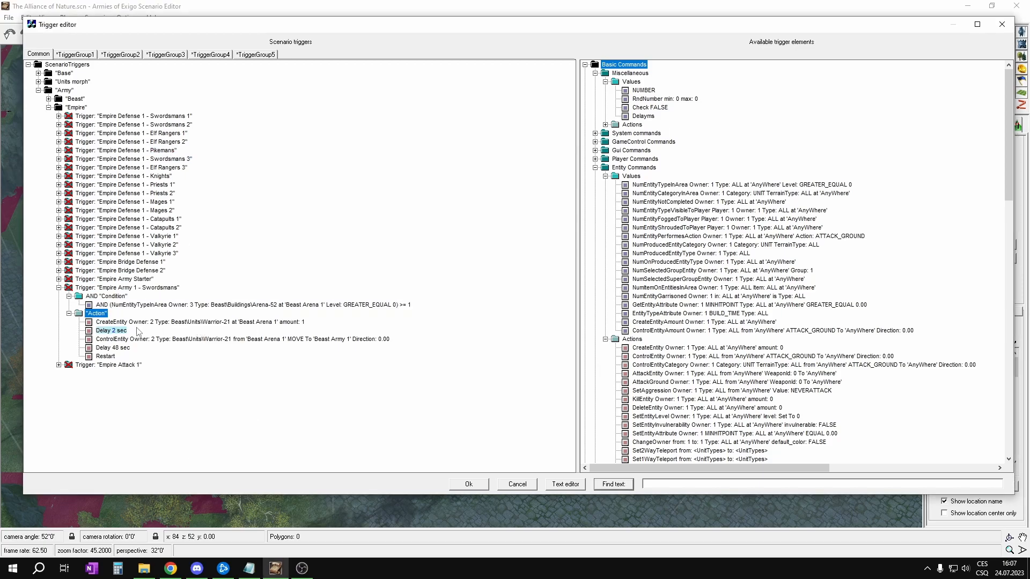
click(155, 322)
click(165, 344)
click(160, 340)
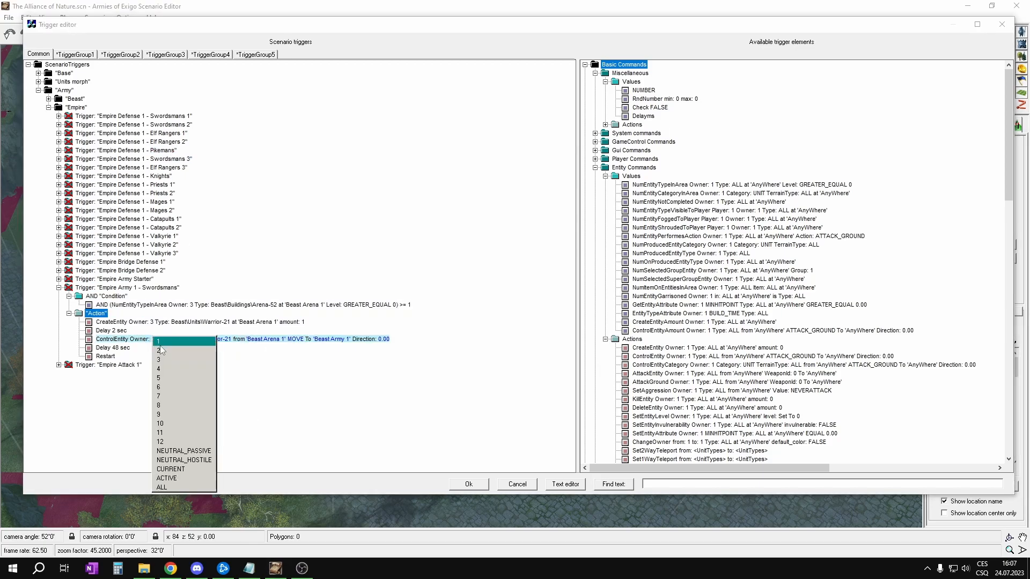
click(167, 361)
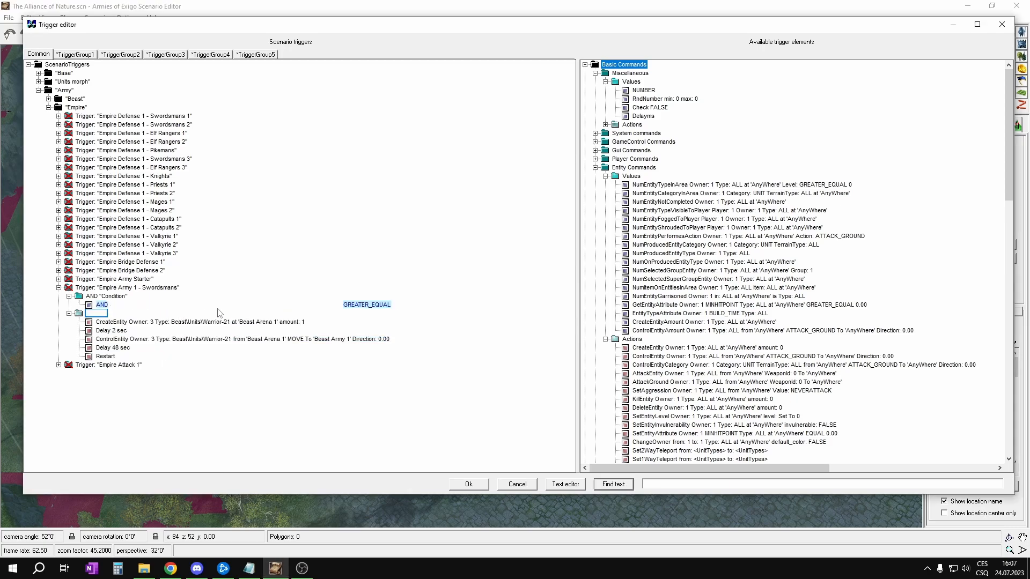
Set the entity type in the "Empire Army 1 - Swordsmans" condition to the Empire Barracks and apply the trigger changes.
click(236, 305)
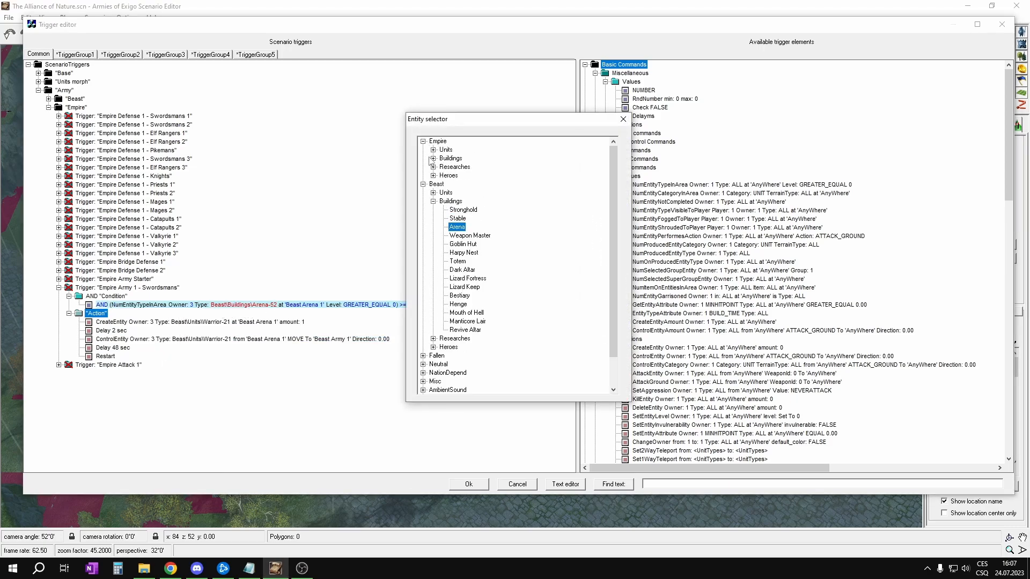
click(433, 158)
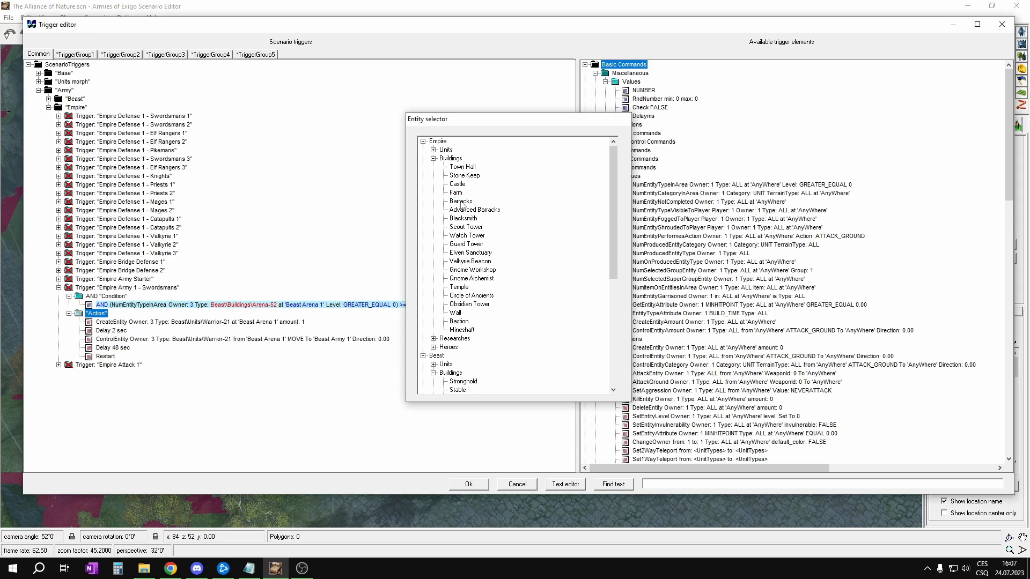
double_click(461, 201)
click(468, 484)
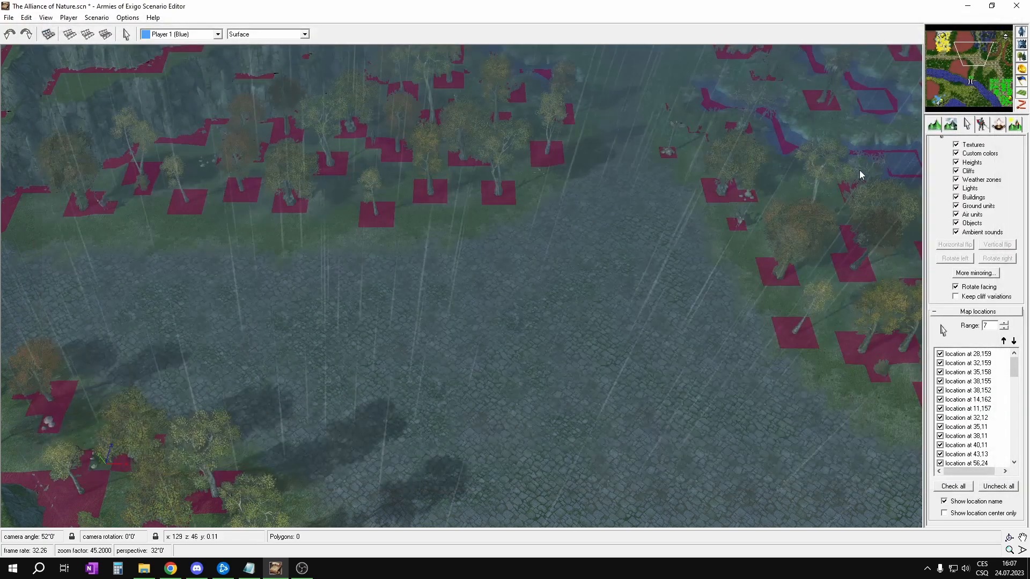
Examine the properties of several barracks buildings in the Empire base to identify their building type.
click(996, 78)
right_drag(614, 348, 565, 211)
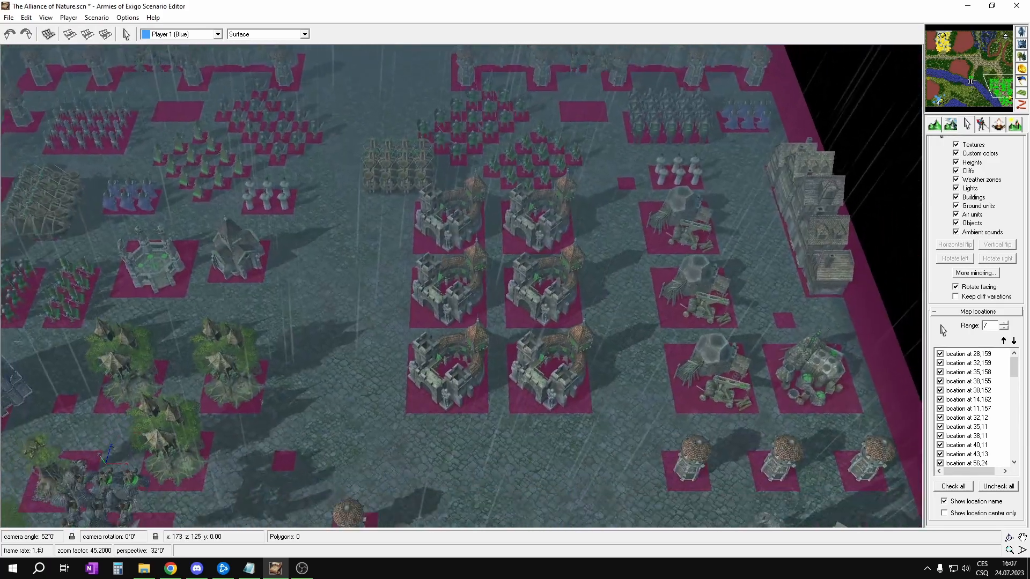
double_click(465, 385)
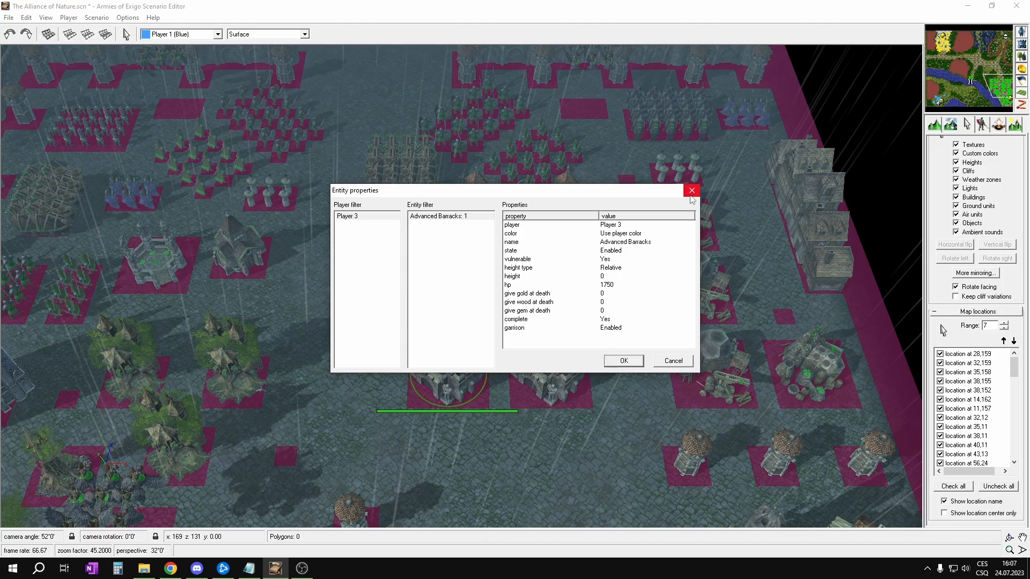
click(692, 194)
double_click(448, 223)
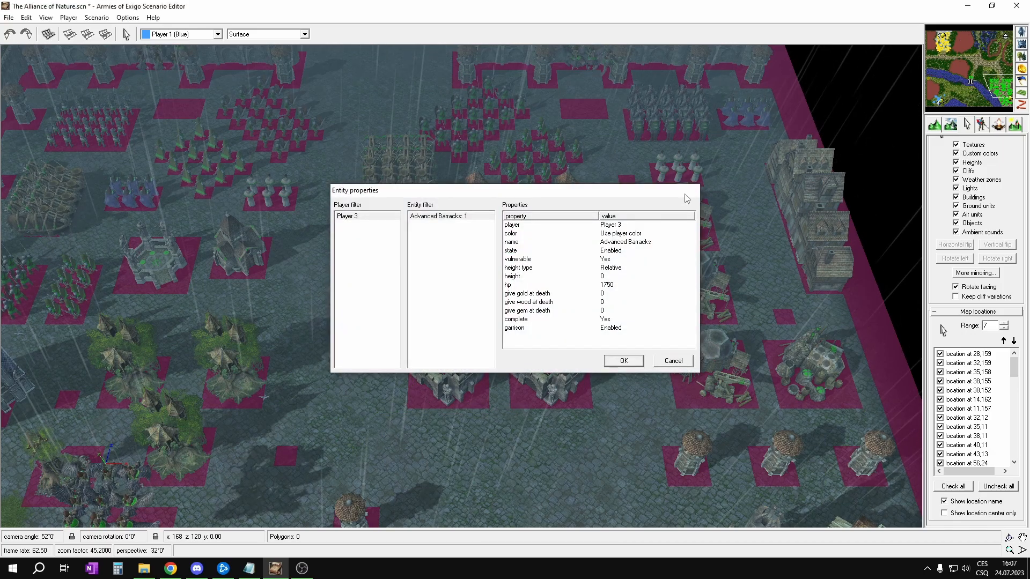
click(691, 191)
double_click(672, 215)
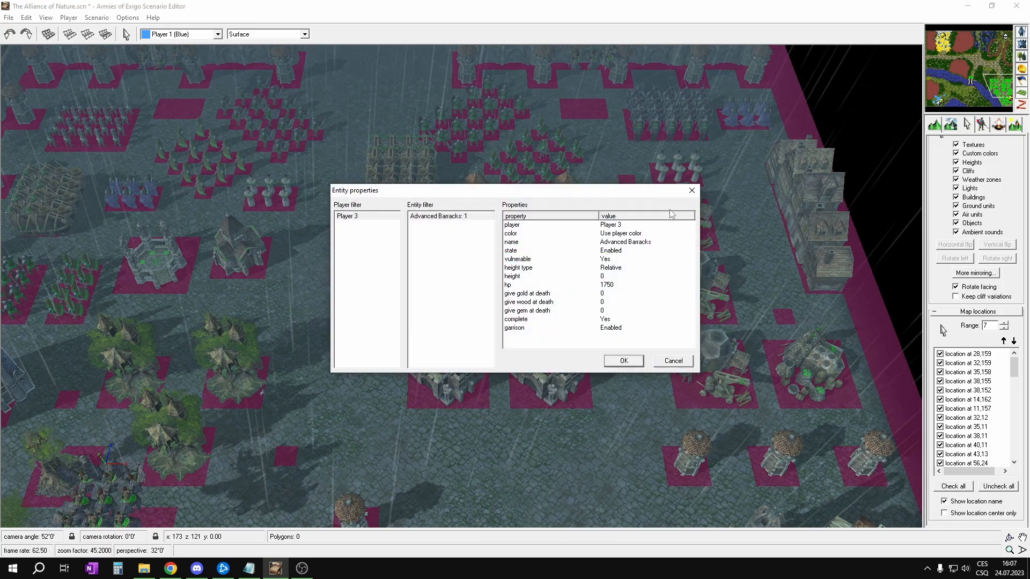
click(691, 190)
right_drag(443, 414, 585, 314)
right_drag(607, 191, 543, 286)
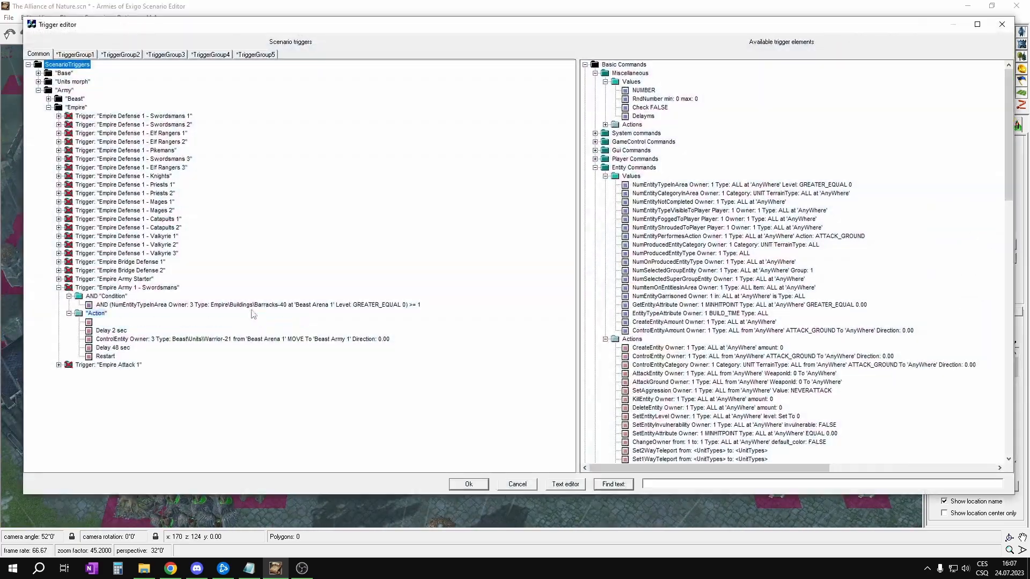
Set the entity type in the "Empire Army 1 - Swordsmans" condition to the Empire Advanced Barracks.
double_click(241, 305)
double_click(467, 211)
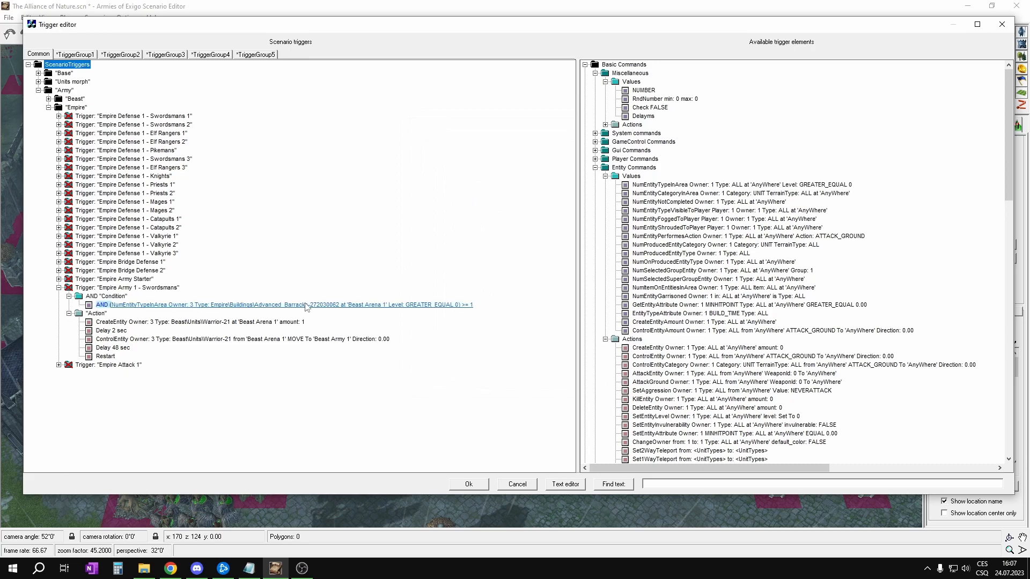
click(375, 306)
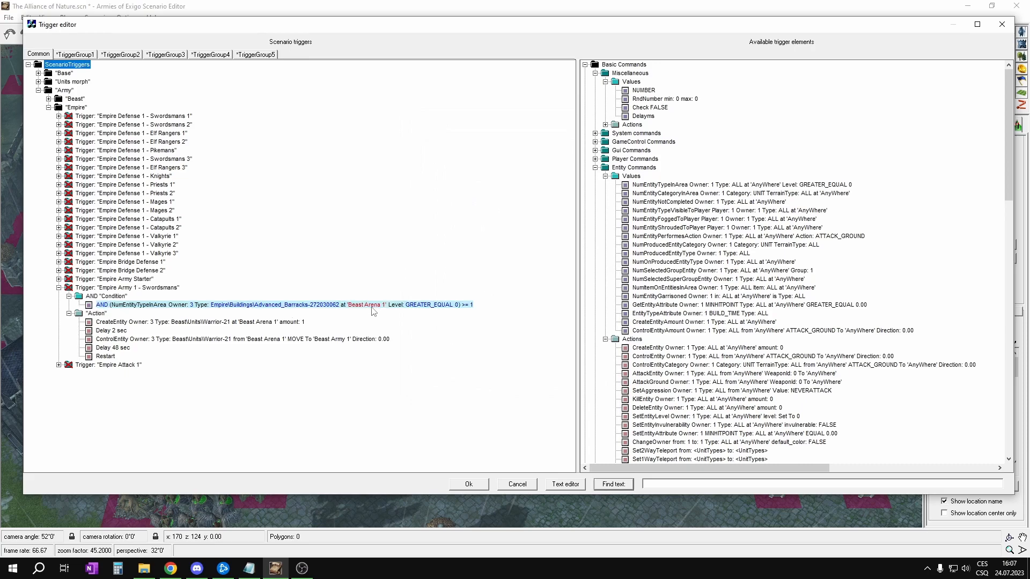
Change the CreateEntity action's unit type to the Empire Swordsman.
double_click(228, 323)
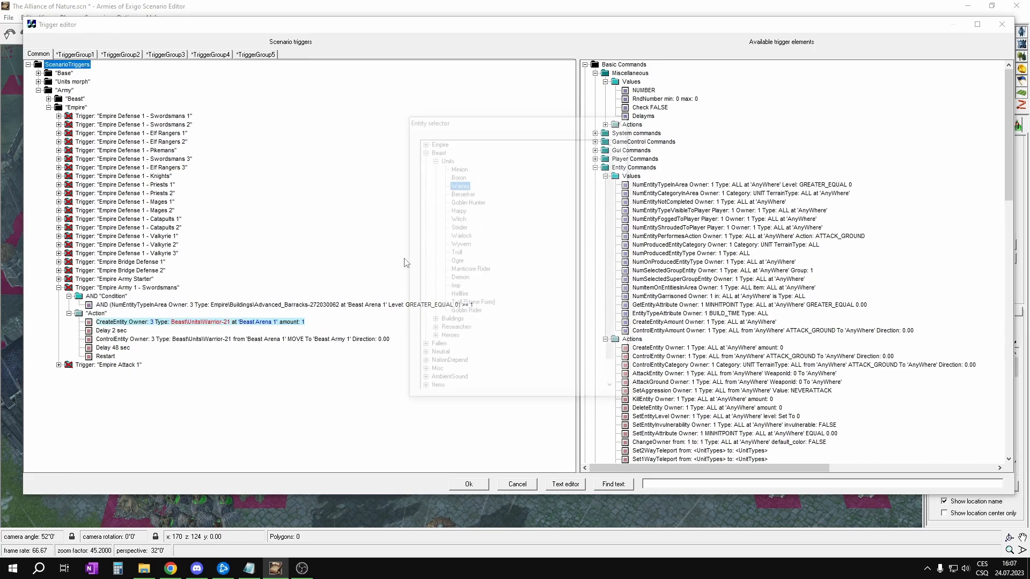
click(422, 141)
click(433, 150)
double_click(455, 176)
Change the ControlEntity action's unit type to the Empire Swordsman, then apply the triggers and save the scenario.
double_click(198, 340)
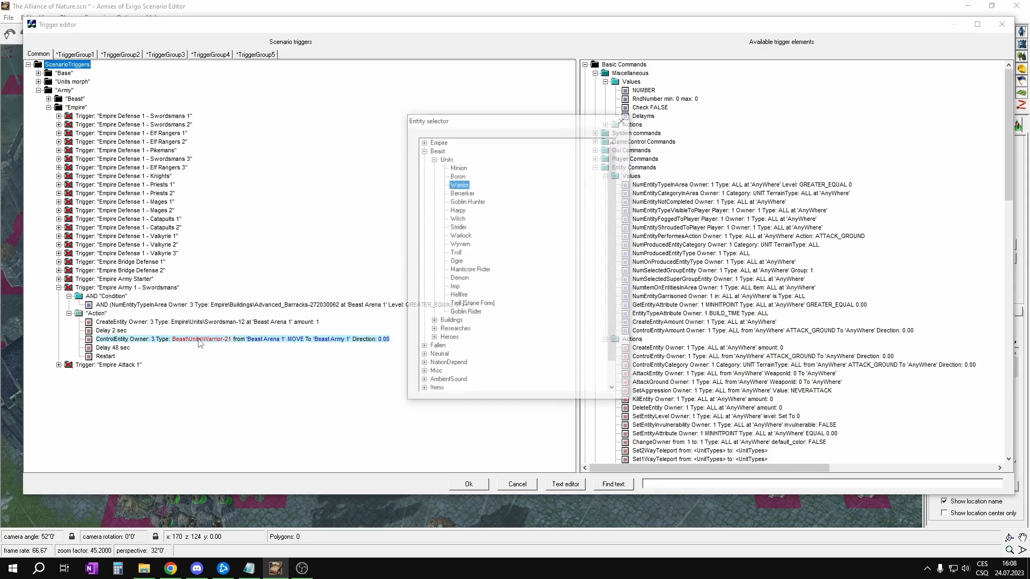
click(423, 141)
click(433, 149)
double_click(455, 176)
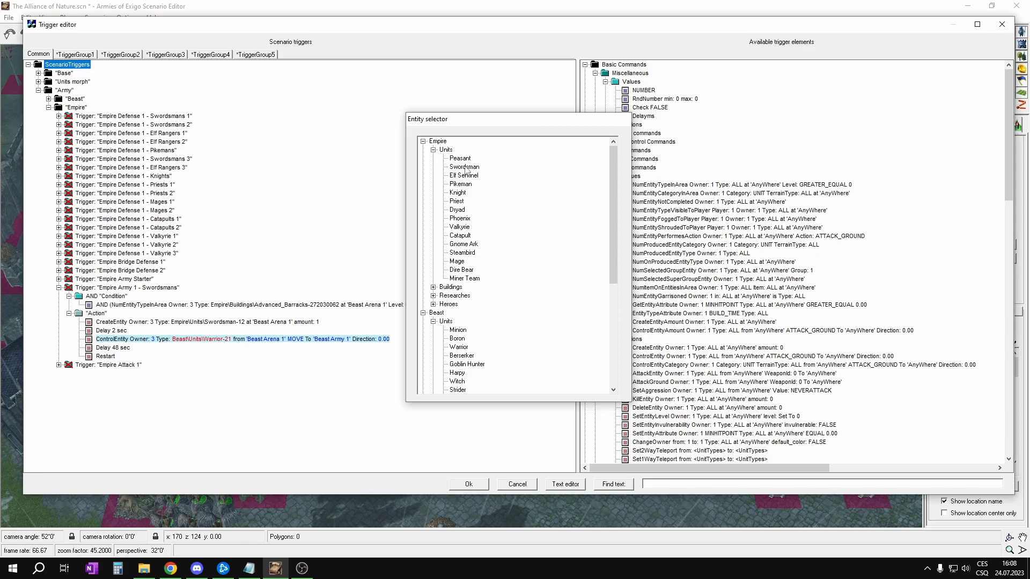
click(470, 485)
key(ctrl+s)
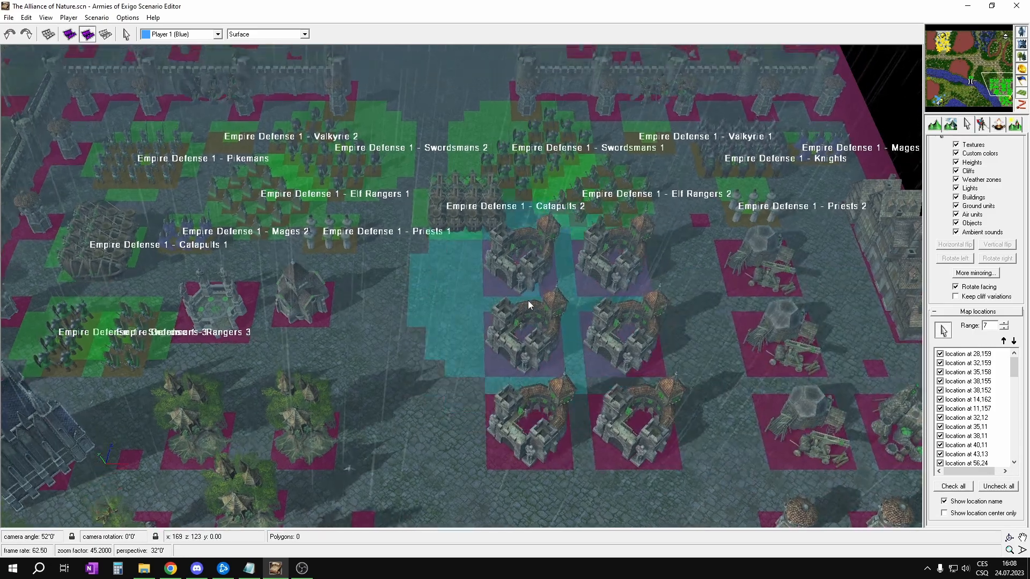
Place three range-3 map locations along the first column of barracks, at 167,122, 167,127 and 167,132.
scroll(530, 297, up, 3)
ctrl+scroll(506, 291, down, 6)
ctrl+scroll(506, 290, up, 2)
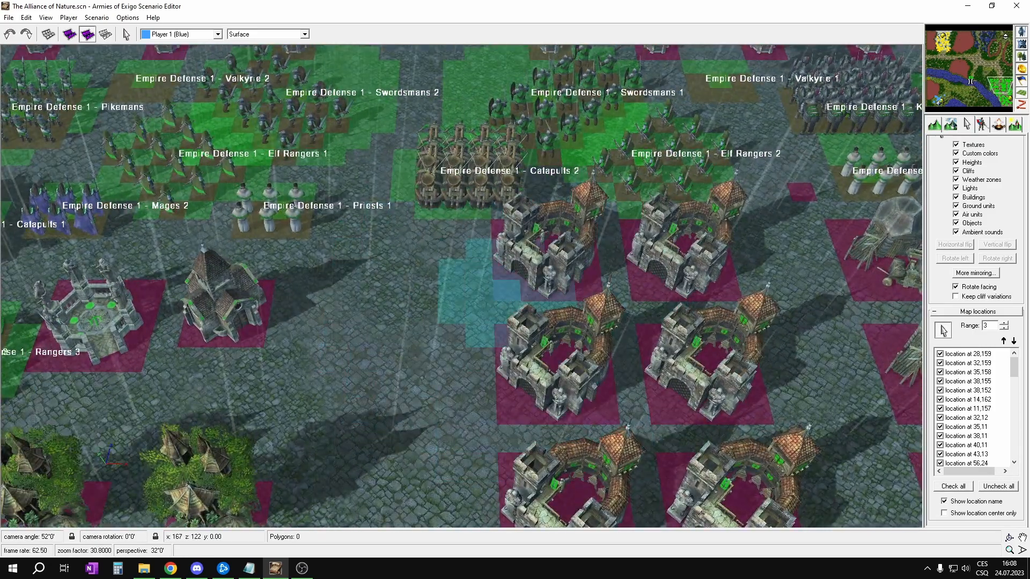
scroll(511, 289, down, 2)
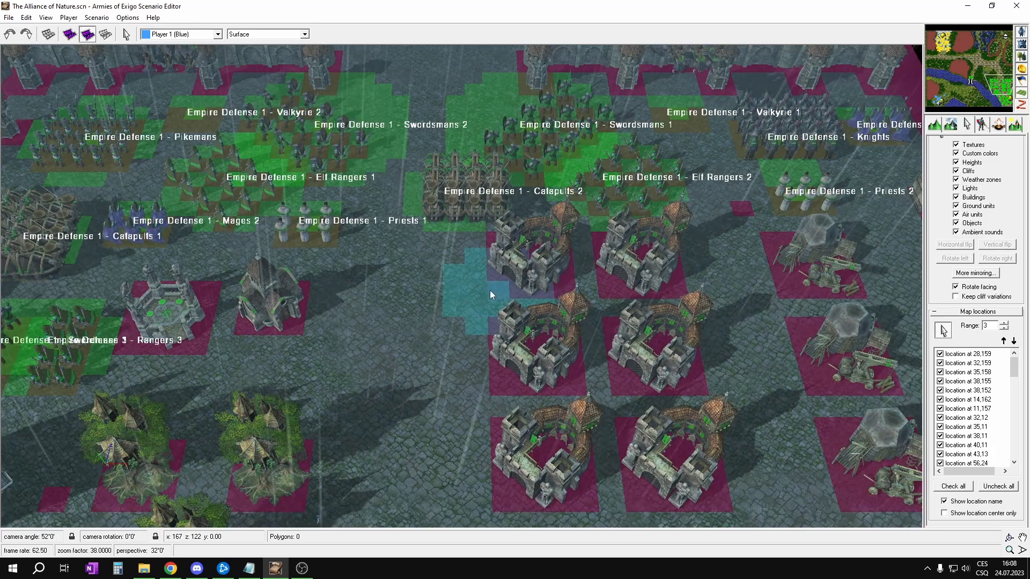
click(490, 291)
right_drag(490, 290, 467, 269)
click(469, 355)
right_drag(529, 294, 472, 223)
click(425, 374)
Place three range-3 map locations along the second column of barracks, at 175,131, 175,127 and 175,122.
click(603, 381)
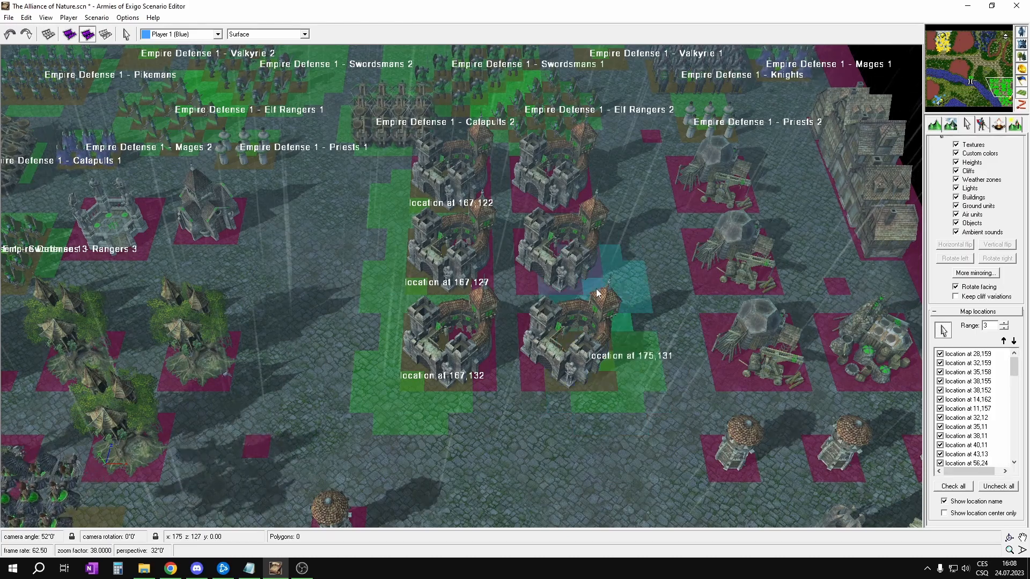
click(597, 289)
click(592, 209)
Place three range-3 map locations beside the siege workshops east of the barracks, at 180,123, 180,127 and 180,132.
right_drag(760, 233, 551, 252)
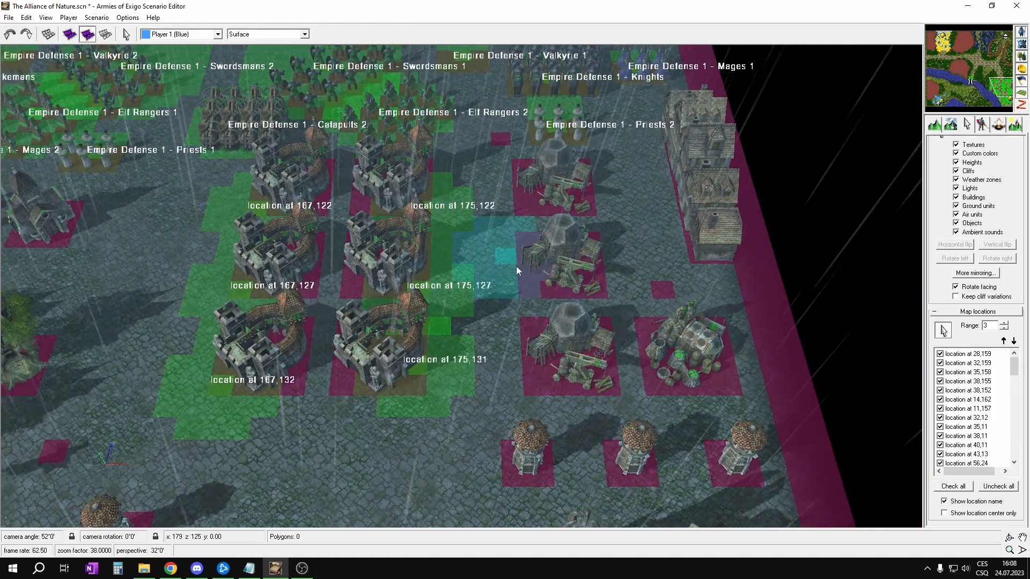
scroll(509, 263, down, 5)
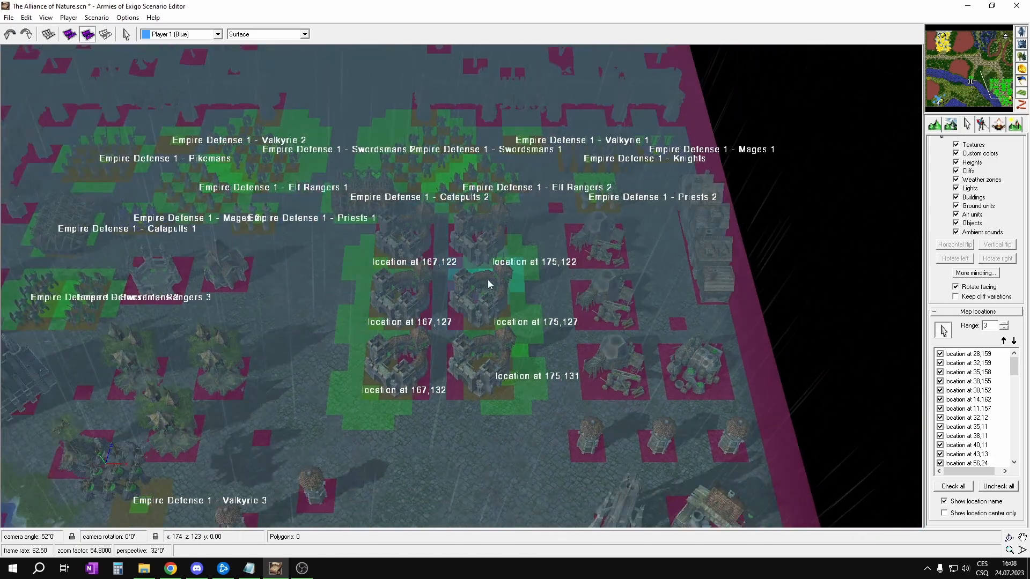
drag(507, 393, 510, 387)
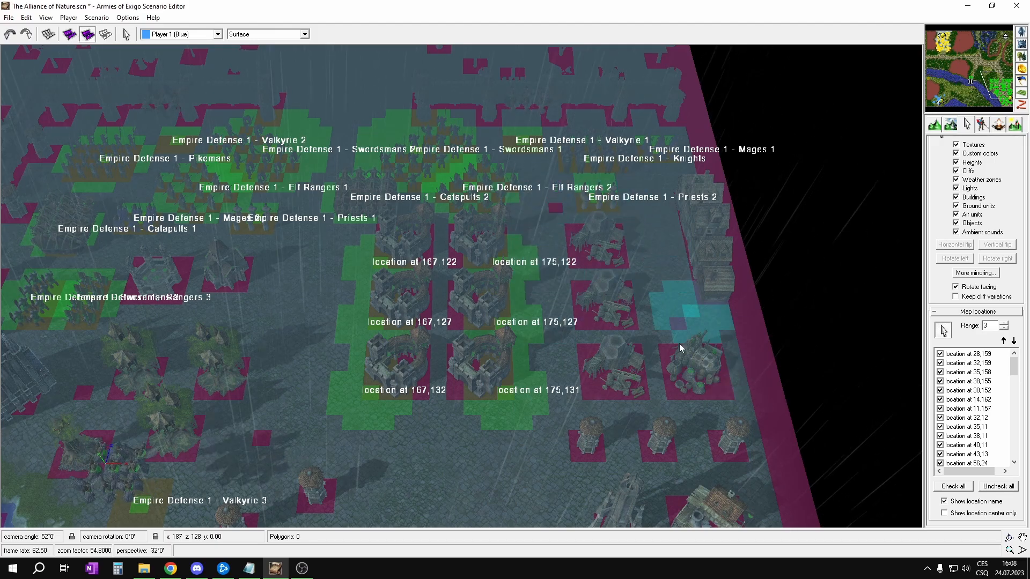
middle_drag(723, 247, 740, 282)
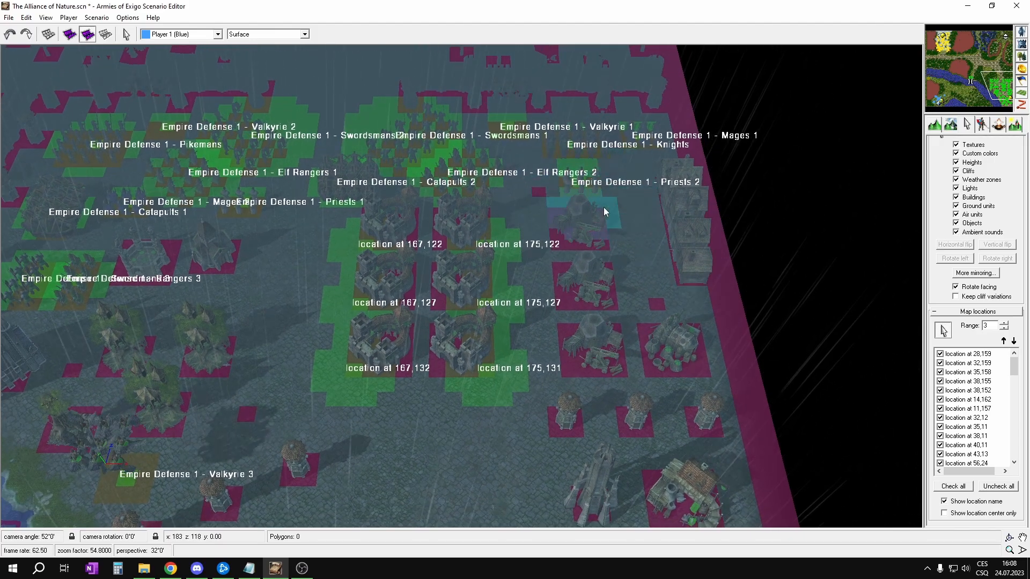
scroll(593, 207, up, 5)
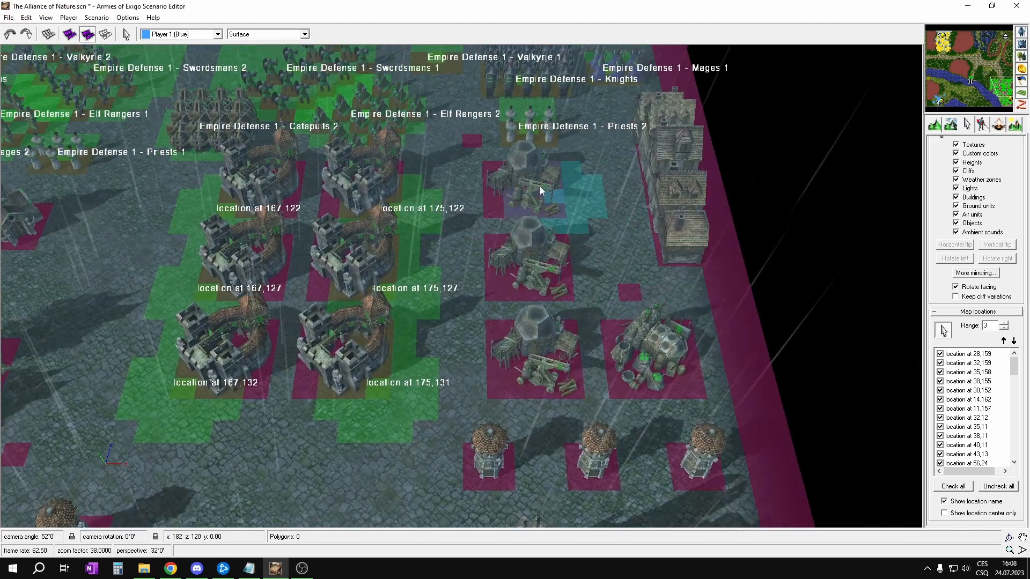
click(488, 210)
click(499, 299)
click(504, 385)
Place range-3 map locations beside the chapel at 158,124 and between the elven tree buildings at 155,132.
middle_drag(385, 294, 593, 290)
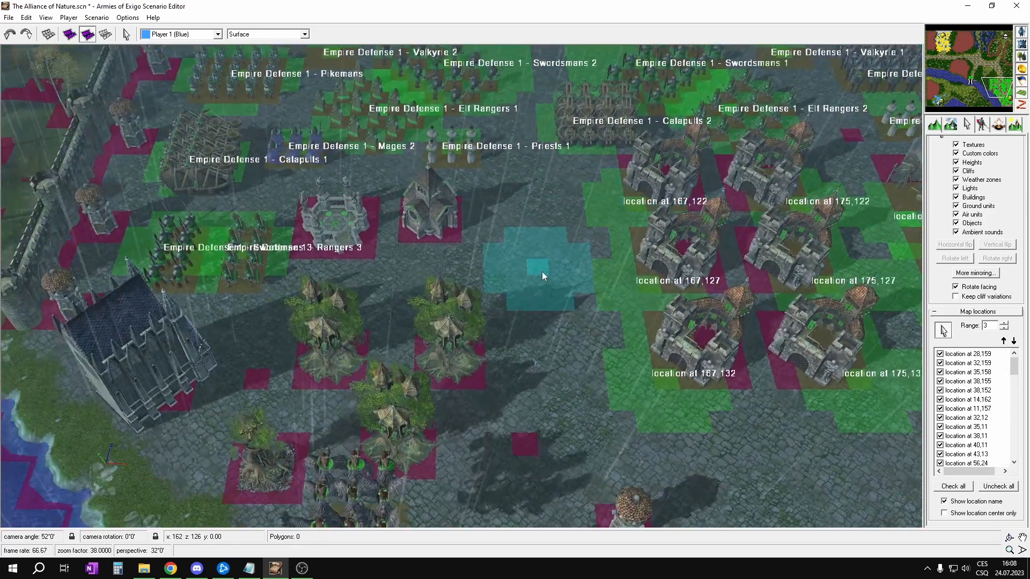
click(457, 241)
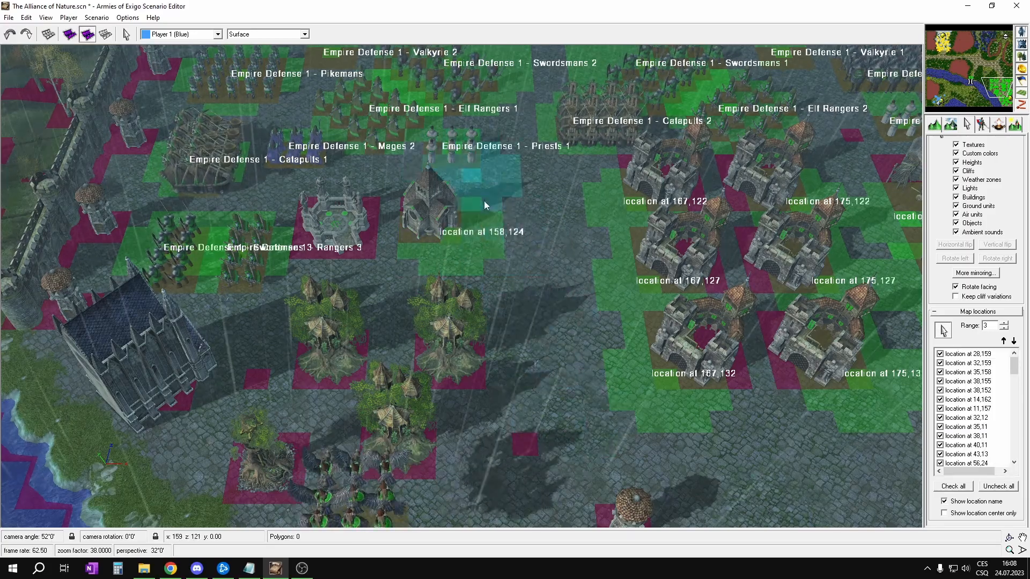
middle_drag(554, 295, 539, 250)
middle_drag(471, 167, 488, 212)
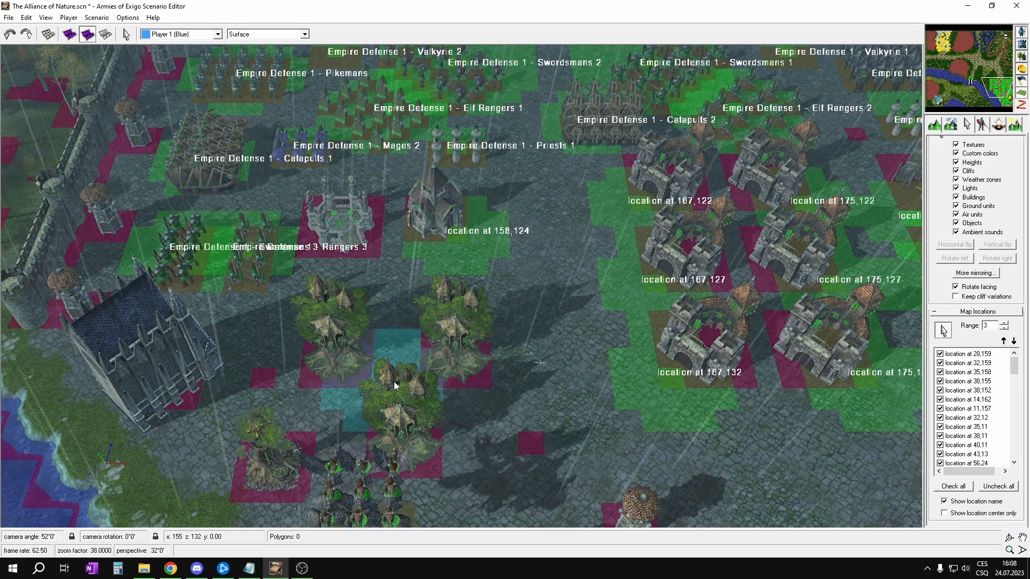
click(391, 382)
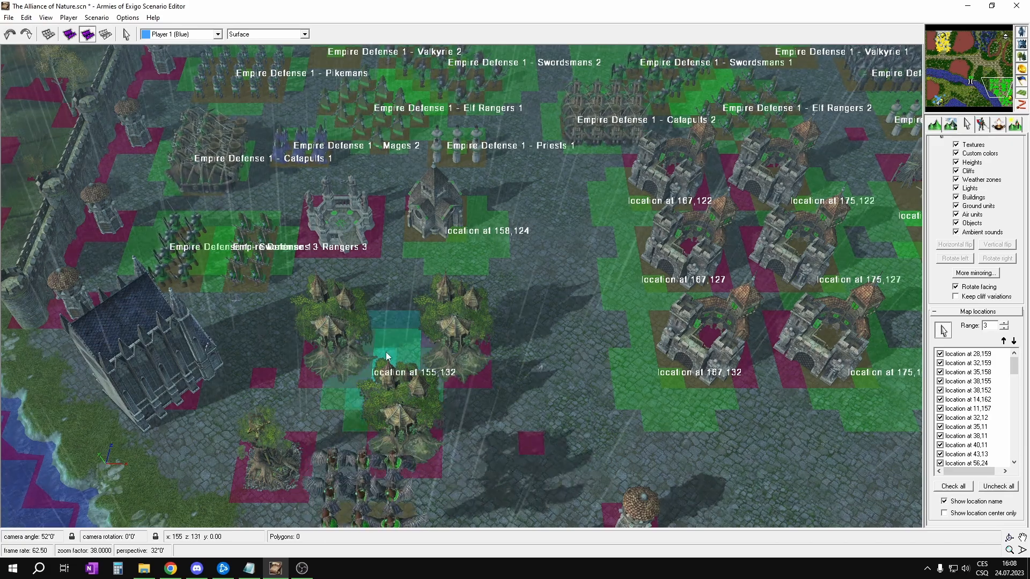
Place a range-9 map location on the open paved area south of the barracks, at 171,141.
right_drag(575, 351, 546, 153)
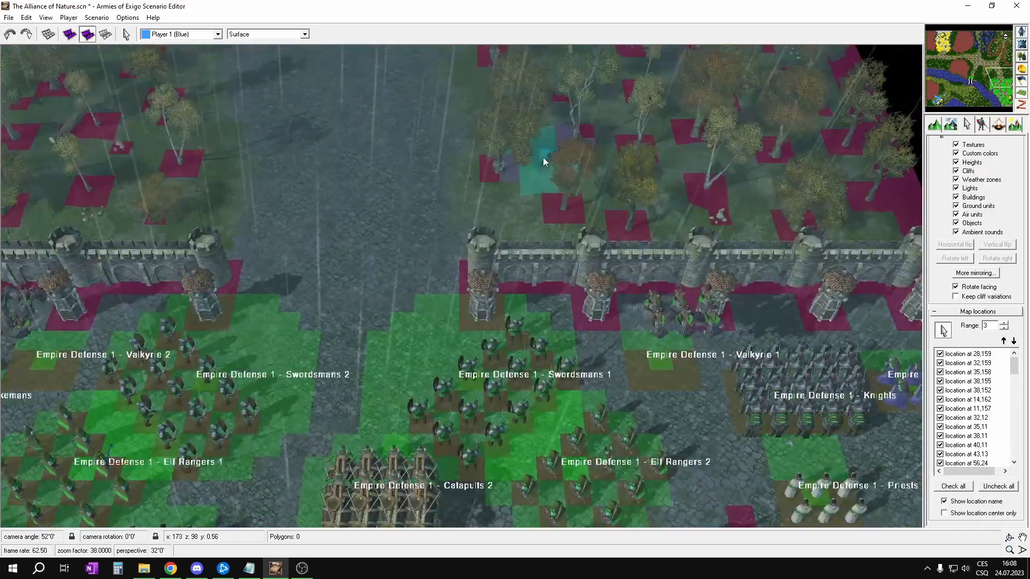
right_drag(501, 330, 513, 316)
scroll(513, 316, down, 3)
right_drag(458, 359, 474, 265)
scroll(474, 265, up, 6)
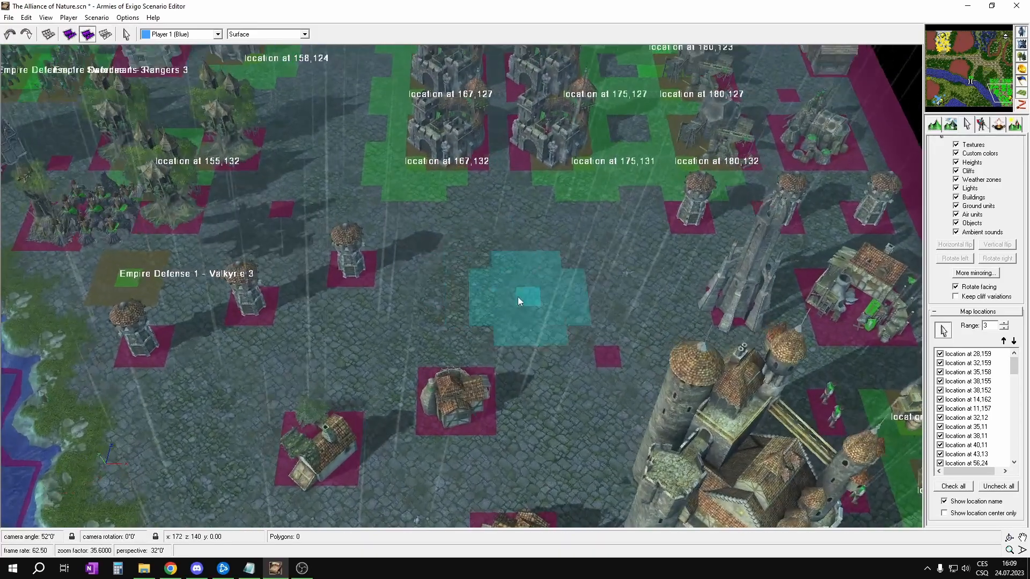
scroll(518, 299, down, 2)
ctrl+scroll(523, 329, up, 6)
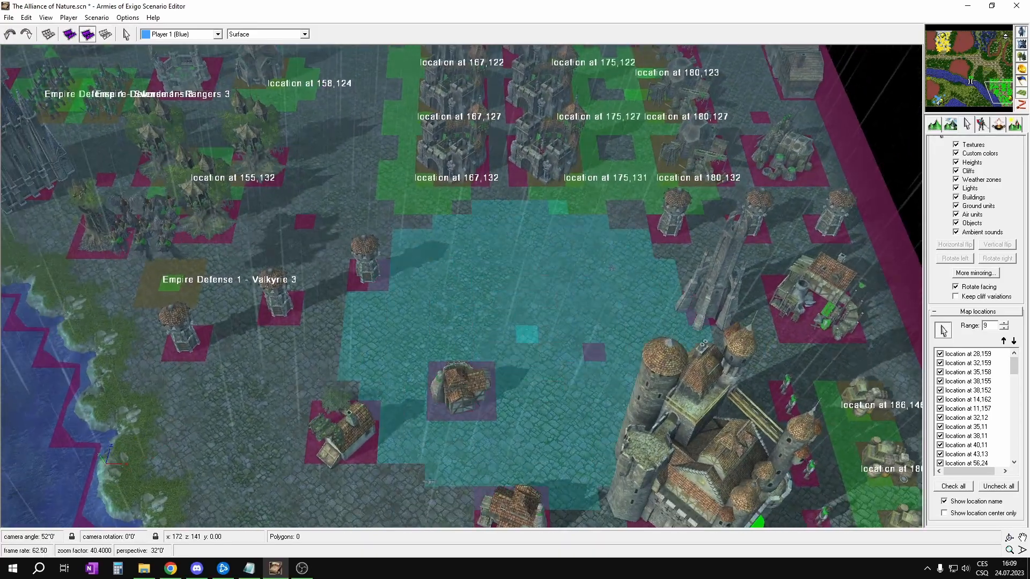
ctrl+scroll(510, 333, down, 1)
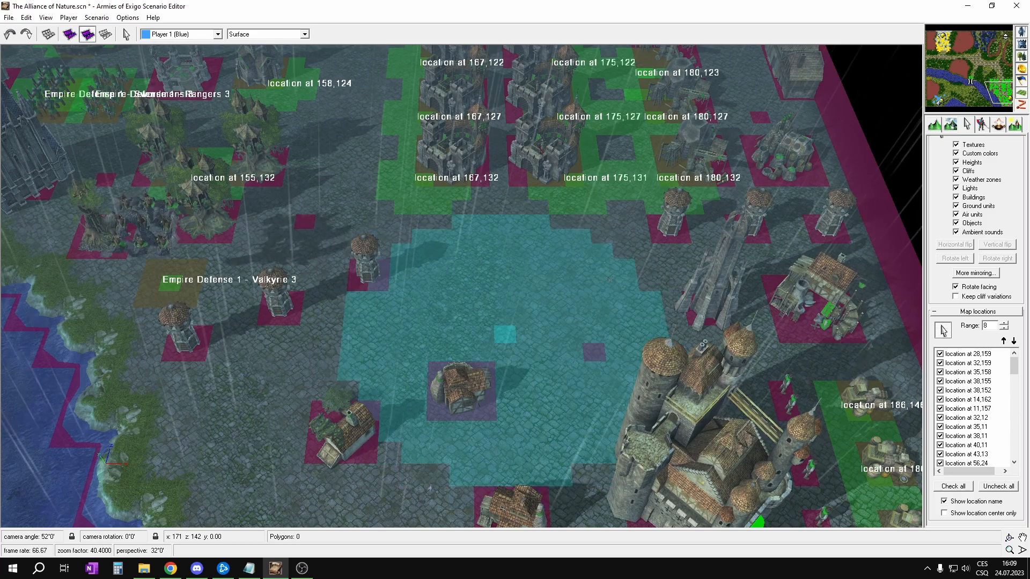
click(511, 334)
key(ctrl+z)
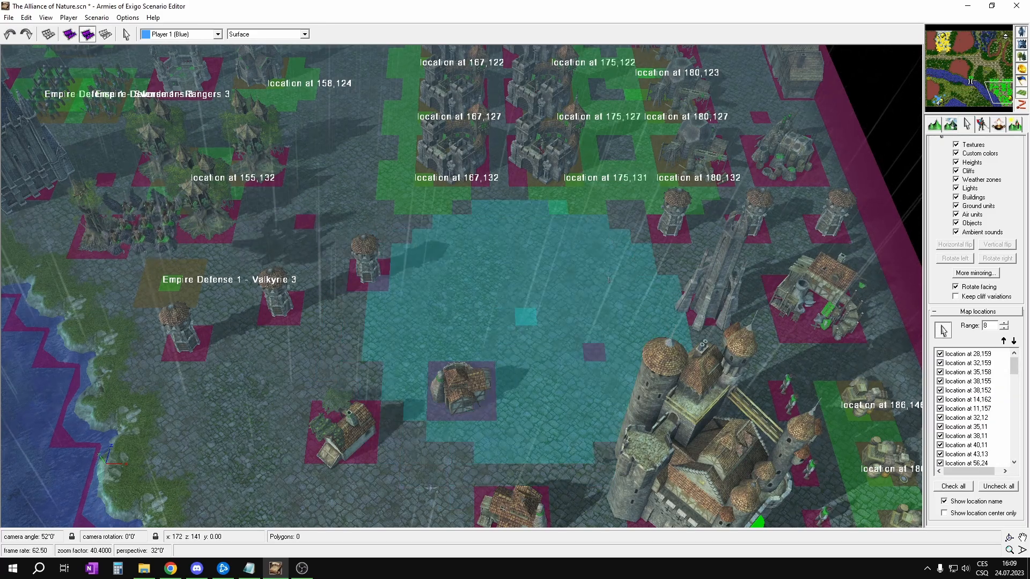
ctrl+scroll(516, 315, up, 1)
click(513, 316)
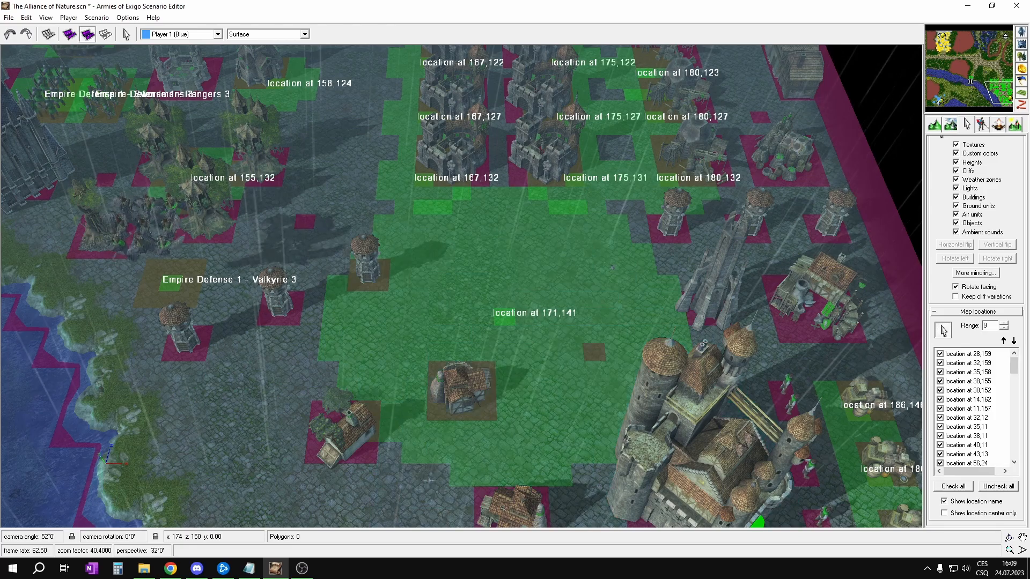
Place a range-6 map location among the houses southwest of the castle, then leave location placement.
middle_drag(548, 433, 570, 352)
middle_drag(534, 400, 604, 405)
middle_drag(560, 434, 599, 331)
scroll(570, 289, down, 3)
middle_drag(743, 501, 565, 364)
scroll(565, 364, up, 1)
ctrl+scroll(533, 352, down, 6)
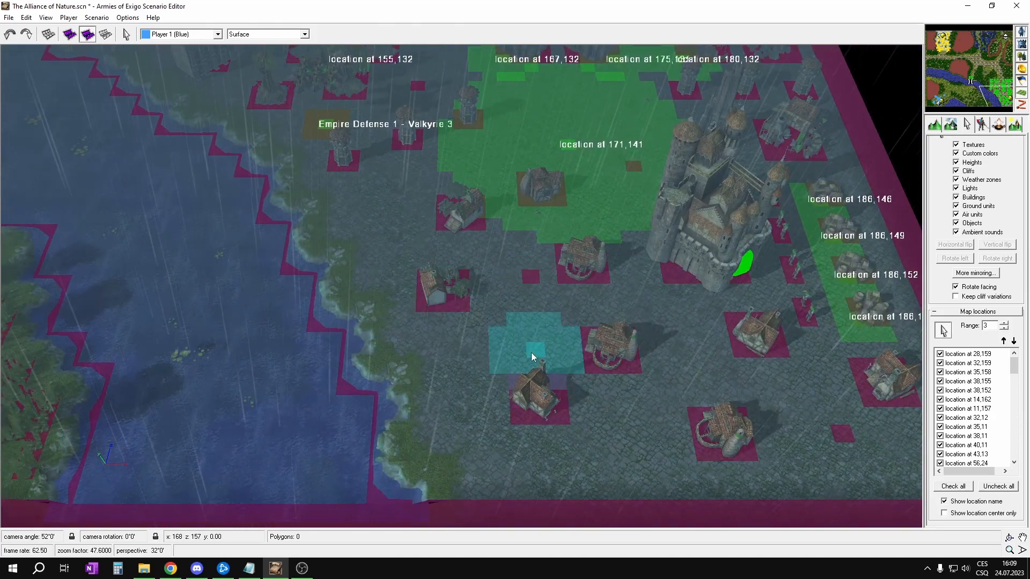
ctrl+scroll(517, 348, up, 3)
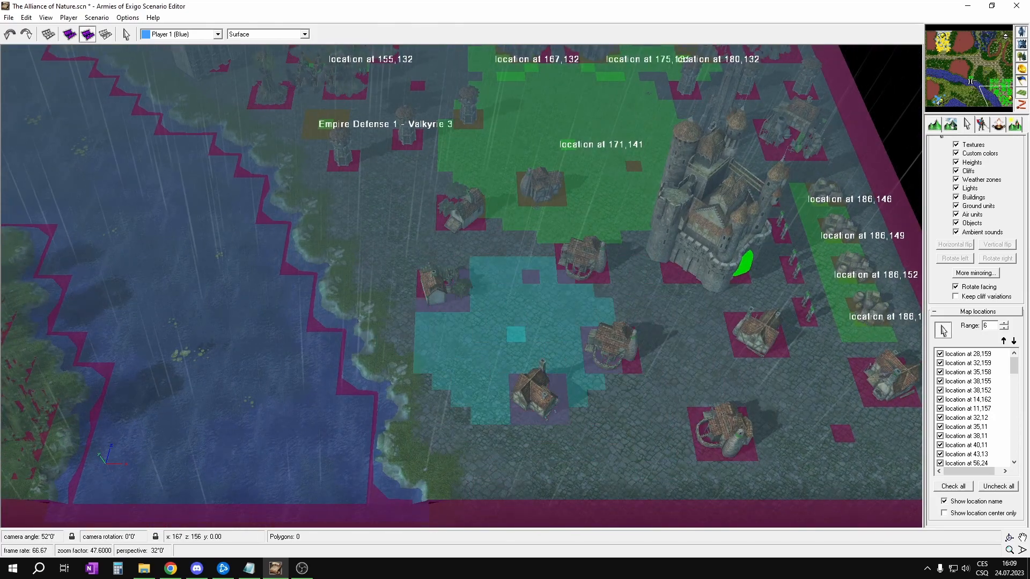
click(515, 340)
right_click(540, 248)
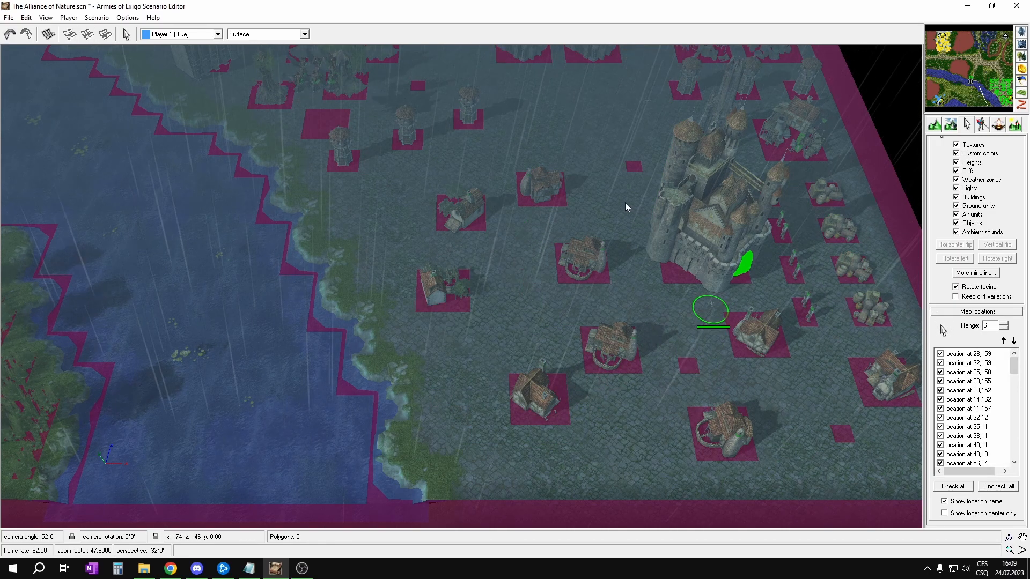
Rename the map location at 167,122 to Empire Barracks 1.
key(Up)
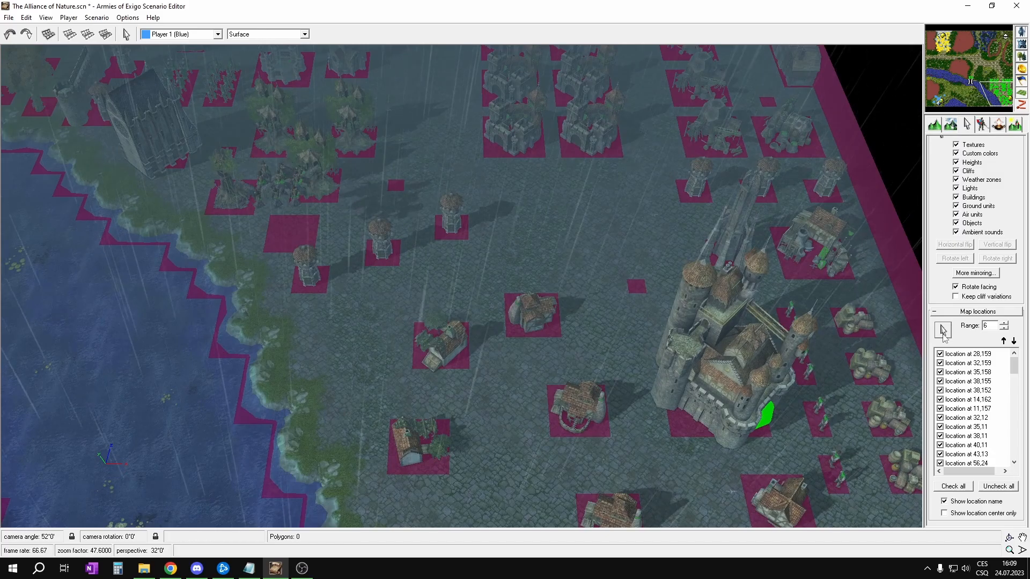
click(942, 330)
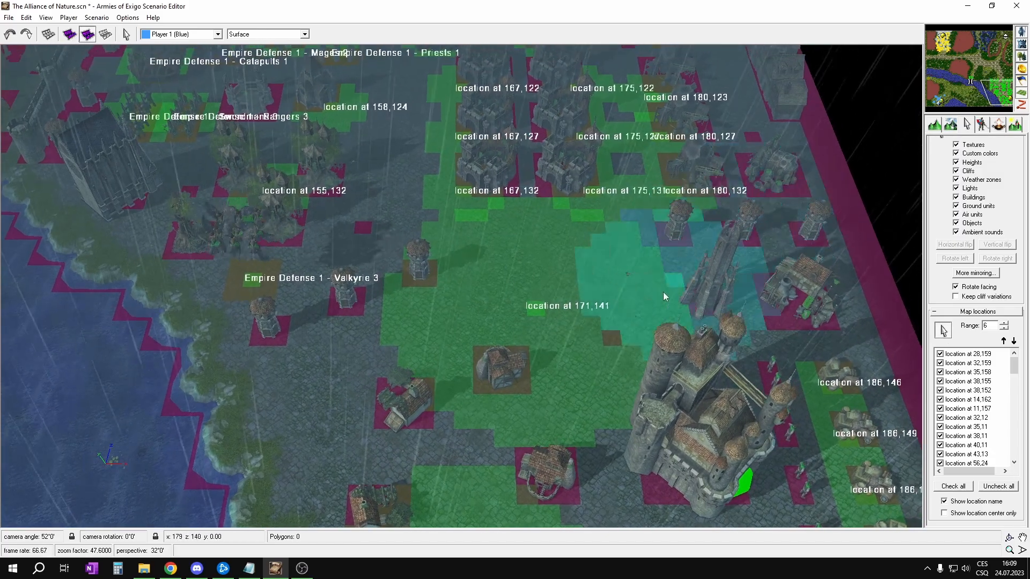
right_click(636, 269)
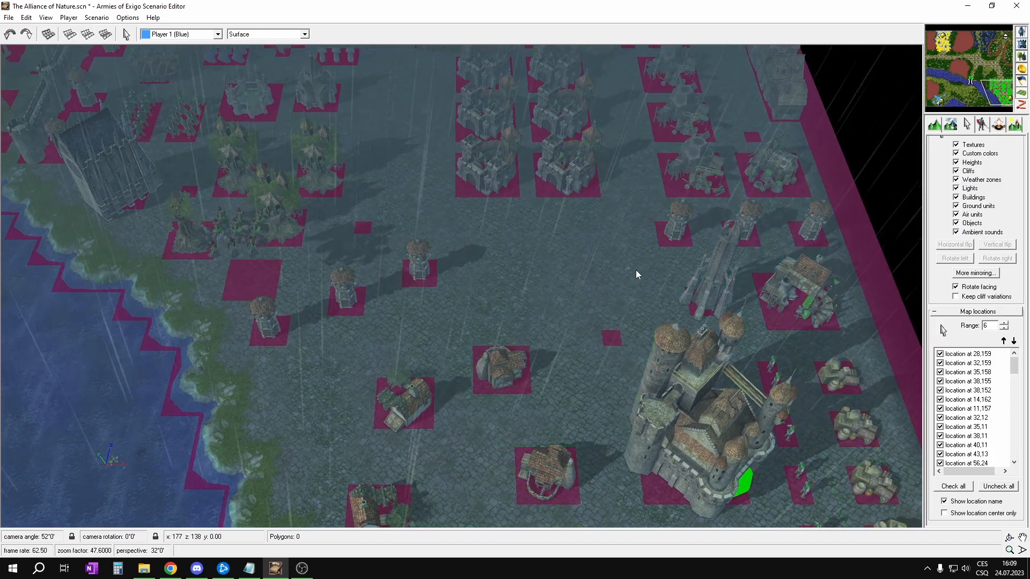
key(Up)
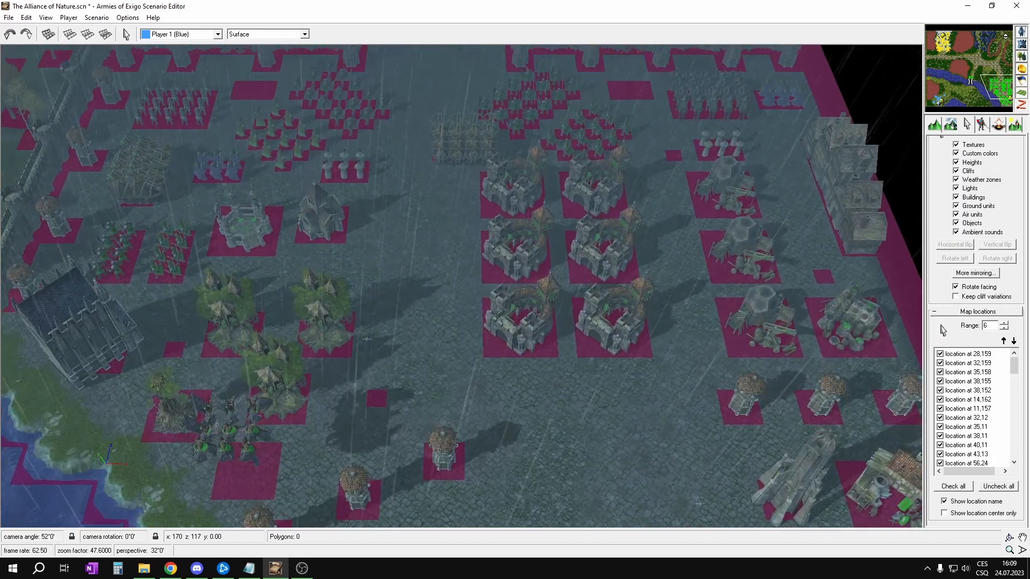
key(Up)
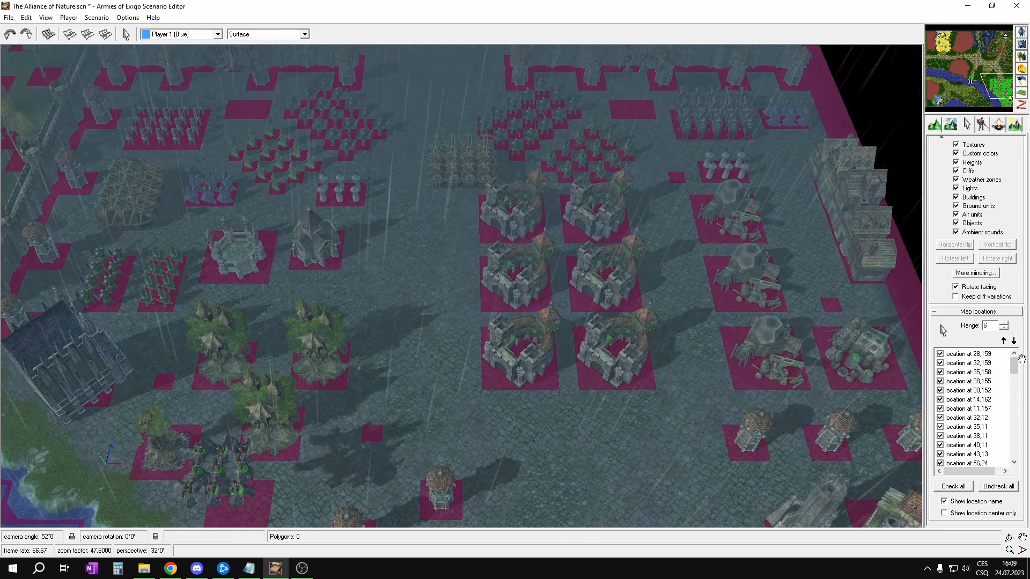
drag(1014, 365, 1014, 451)
click(943, 331)
scroll(982, 412, up, 3)
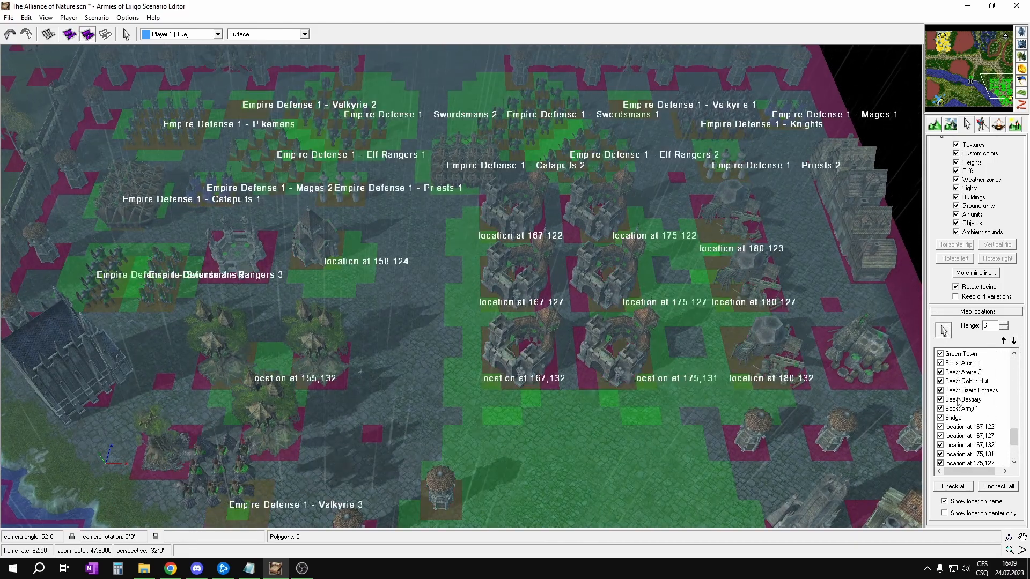
double_click(963, 426)
text(Empire Barracks 1)
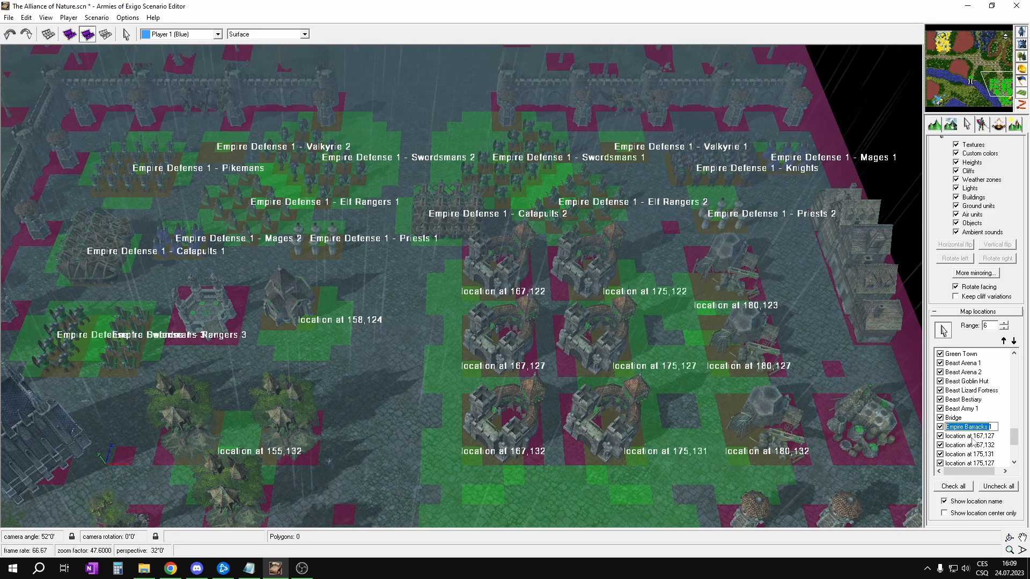
Rename the location at 167,127 to Empire Barracks 2 and the one at 167,132 to Empire Barracks 3.
click(967, 436)
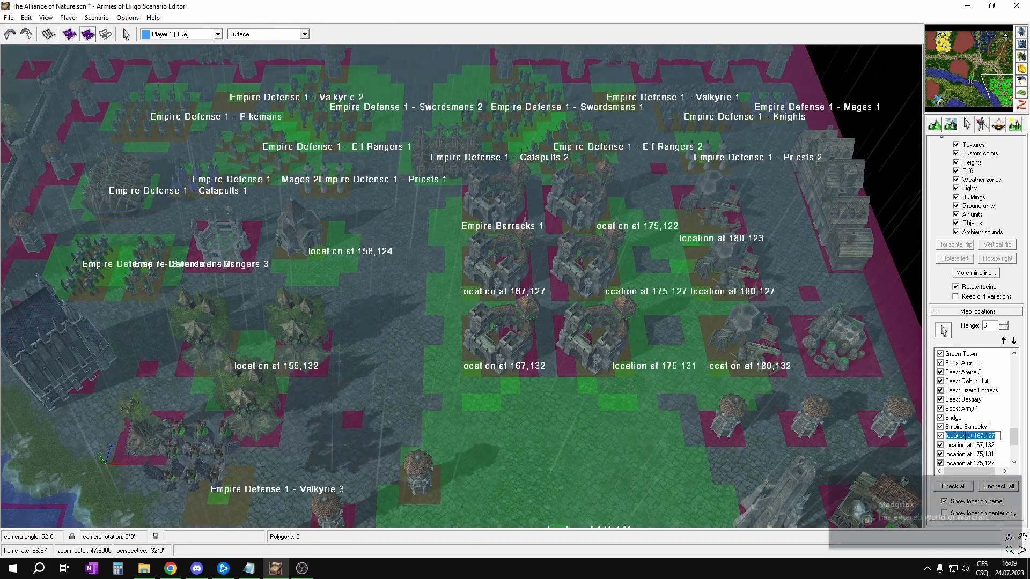
text(Empire Barracks 3)
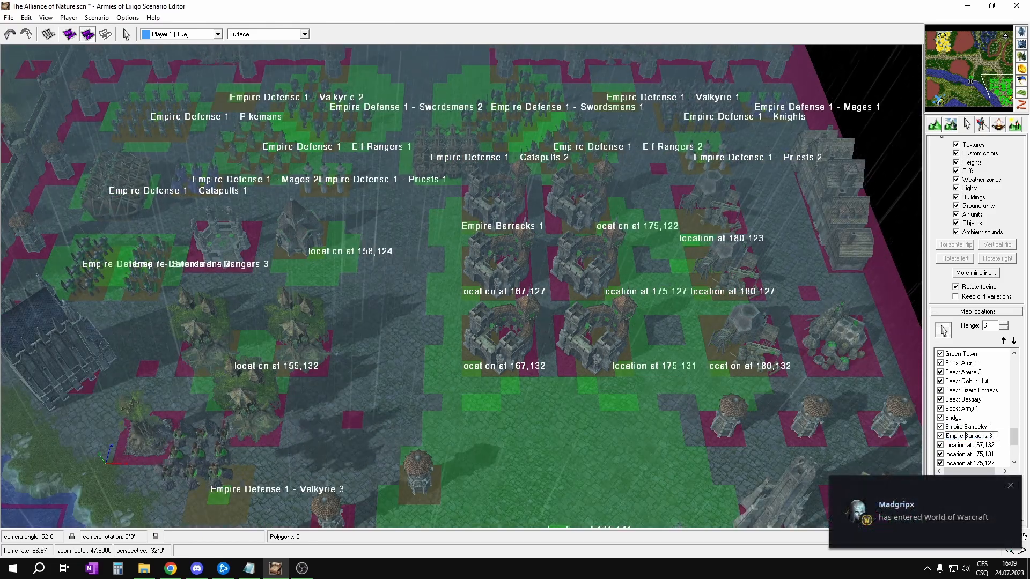
click(1011, 487)
click(985, 445)
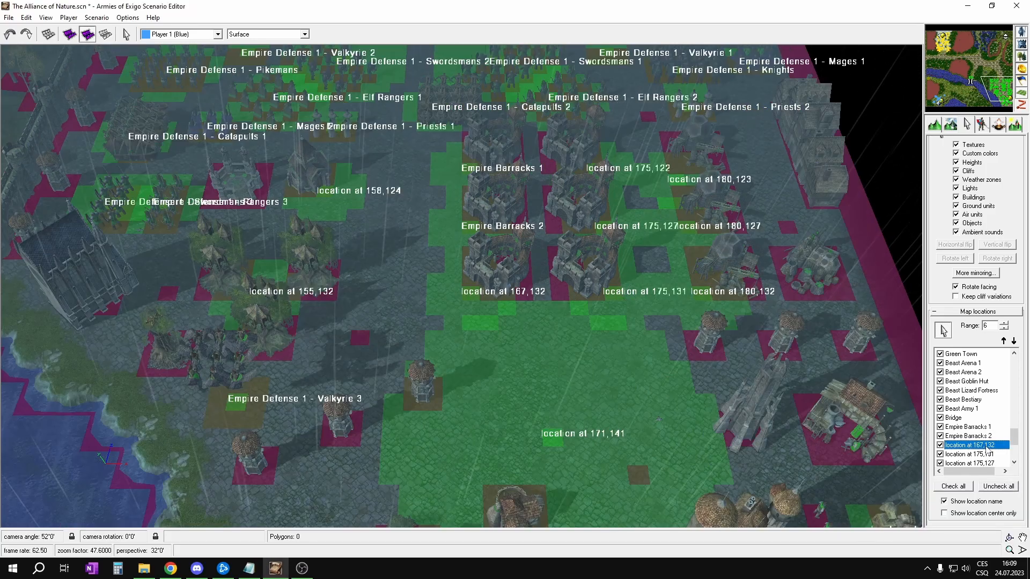
key(Return)
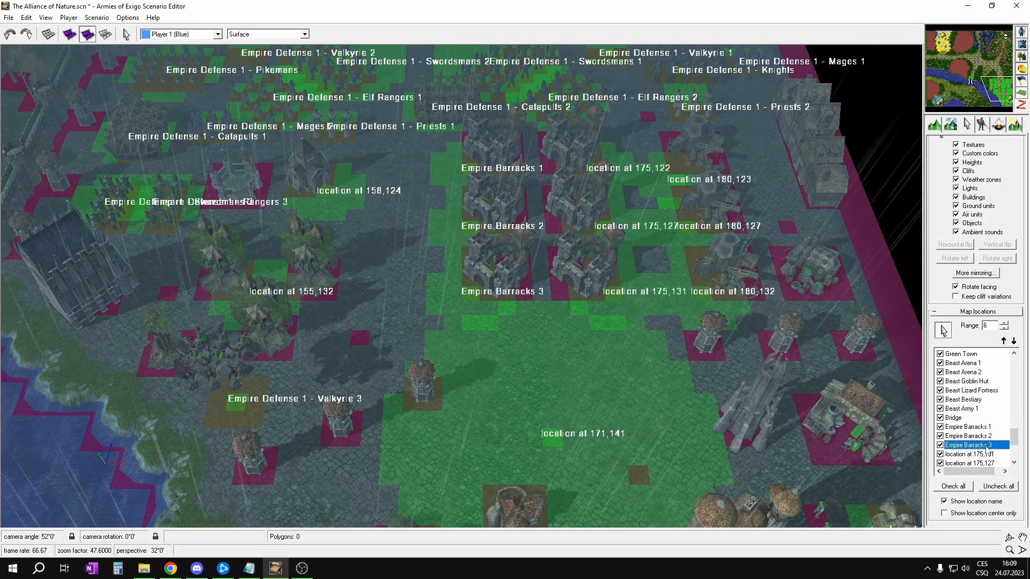
Rename the location at 175,131 to Empire Barracks 4 and the one at 175,127 to Empire Barracks 5.
double_click(984, 454)
text(Empire Barracks)
text(4)
key(Return)
double_click(984, 463)
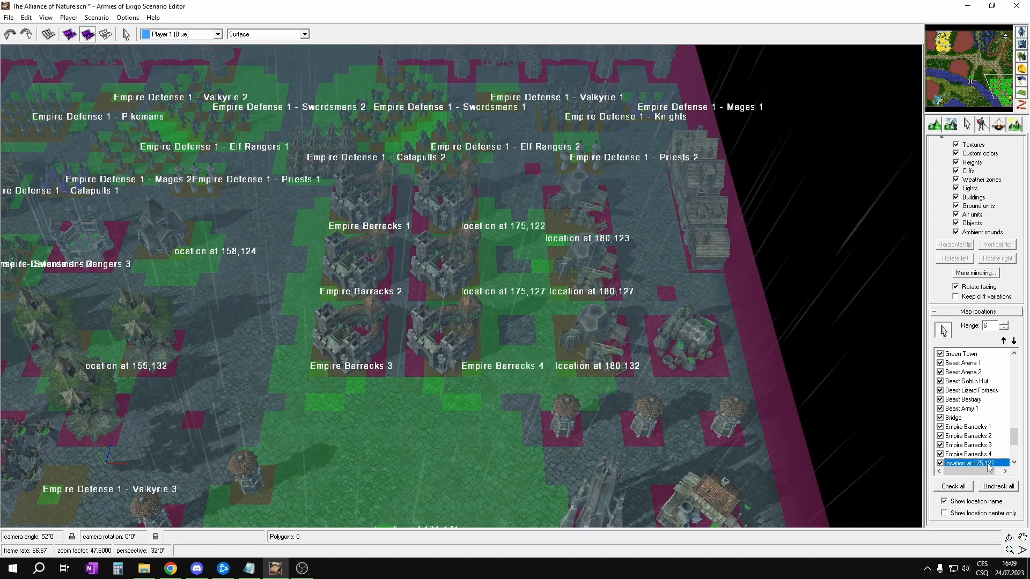
text(Empire Barracks)
text(5)
key(Return)
Rename the map location at 175,122 to Empire Barracks 6.
click(987, 464)
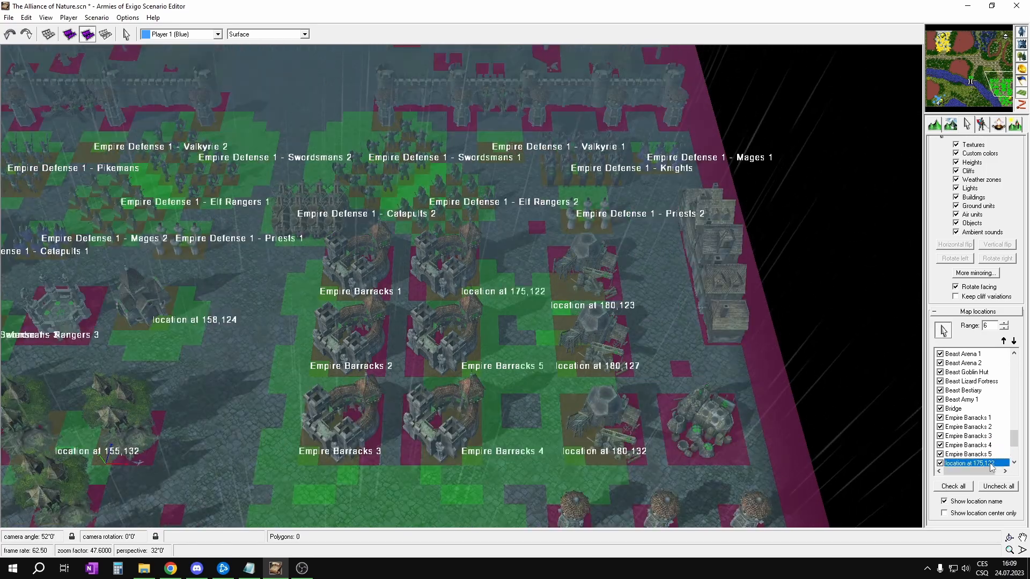
double_click(987, 463)
text(Empire Barracks)
text(6)
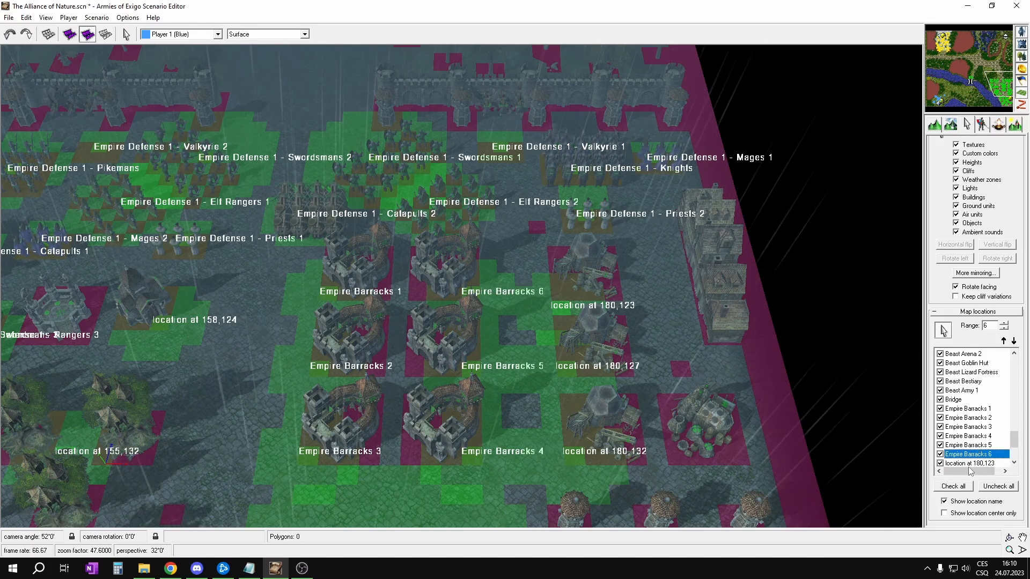
Rename the map location at 180,123 to Empire Workshop 1 and copy its base name for reuse.
key(Return)
click(978, 465)
double_click(979, 464)
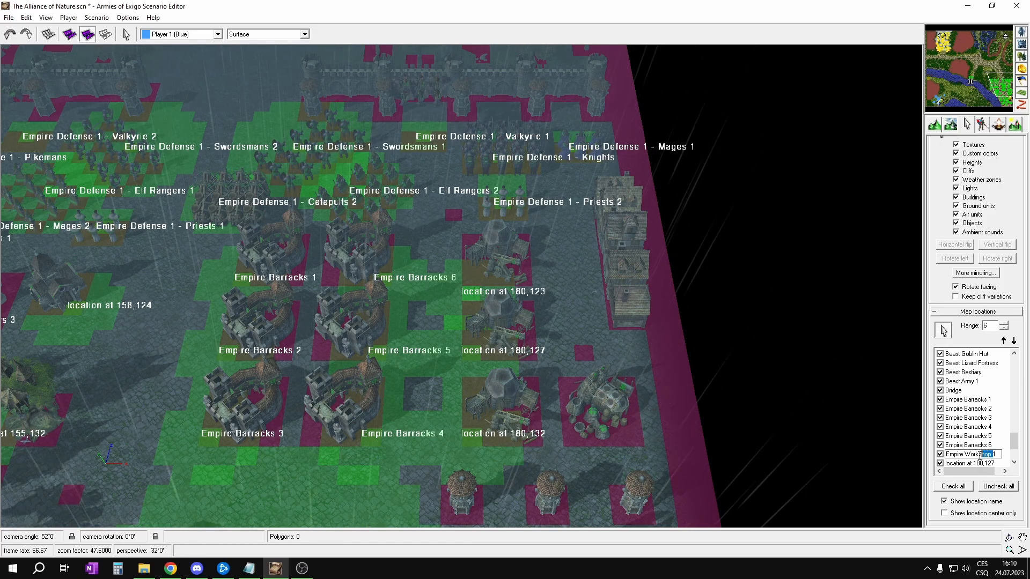
key(ctrl+c)
Rename the location at 180,127 to Empire Workshop 2 and the one at 180,132 to Empire Workshop 3.
double_click(978, 463)
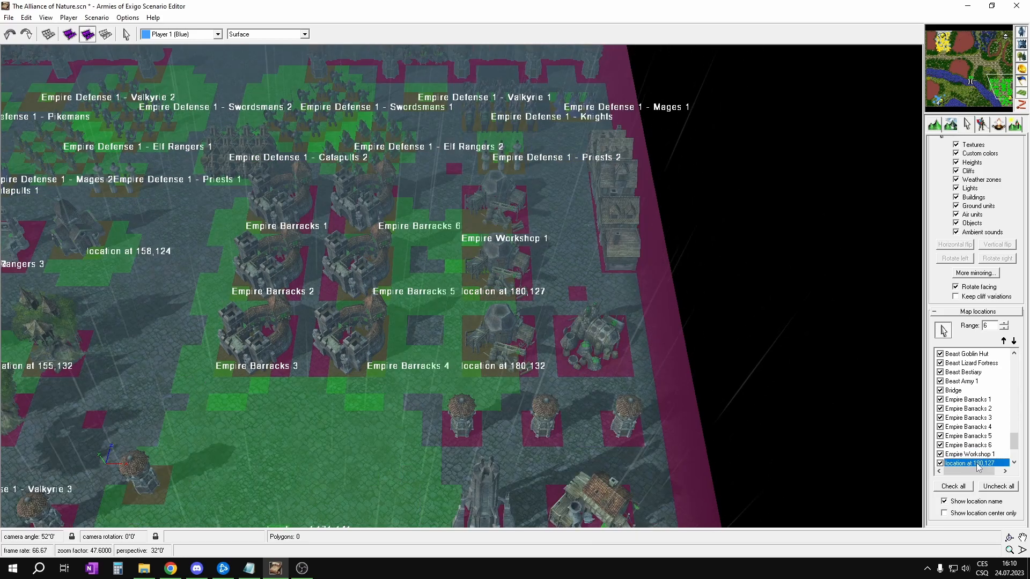
key(ctrl+v)
text(2)
double_click(978, 464)
key(ctrl+v)
text(3)
key(Return)
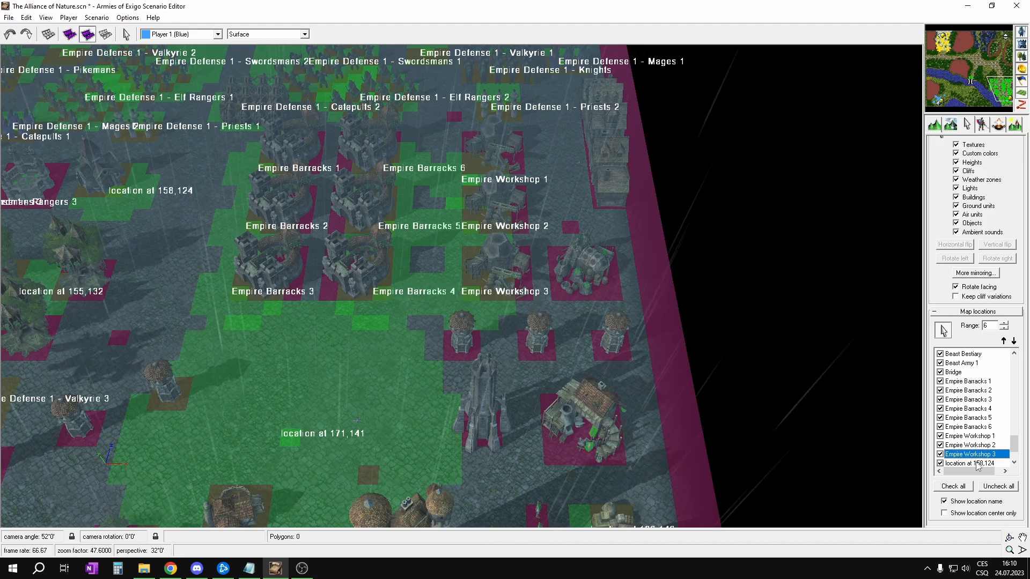
Check the properties of the building beside the location at 158,124 and rename that location to Empire Temple.
click(977, 464)
click(984, 465)
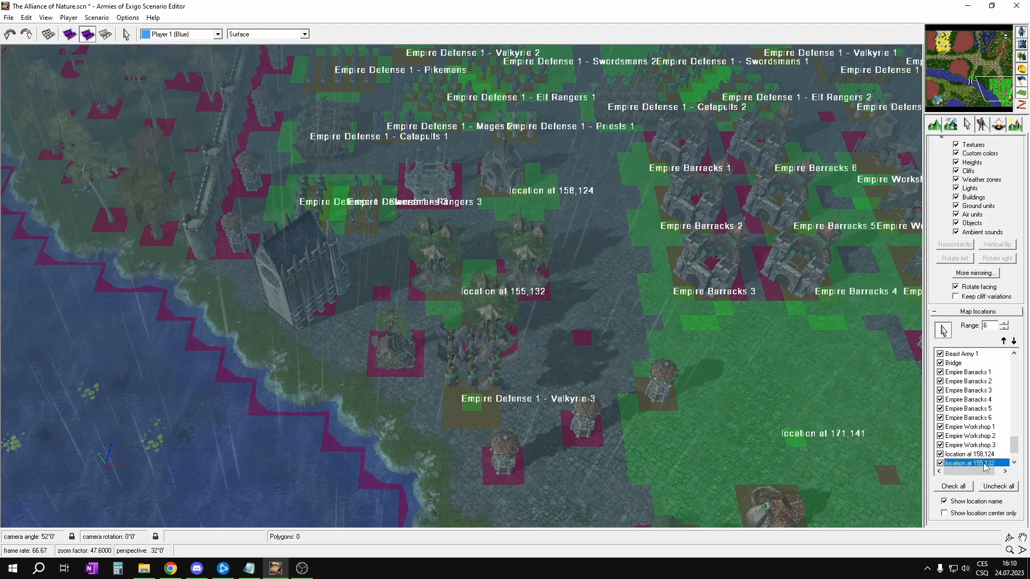
right_click(531, 182)
double_click(514, 179)
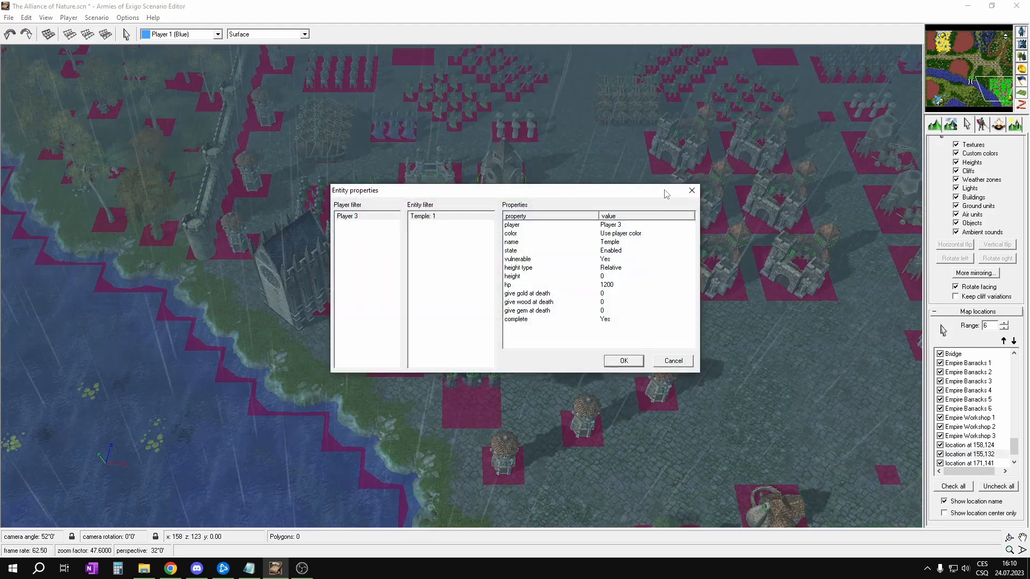
click(691, 191)
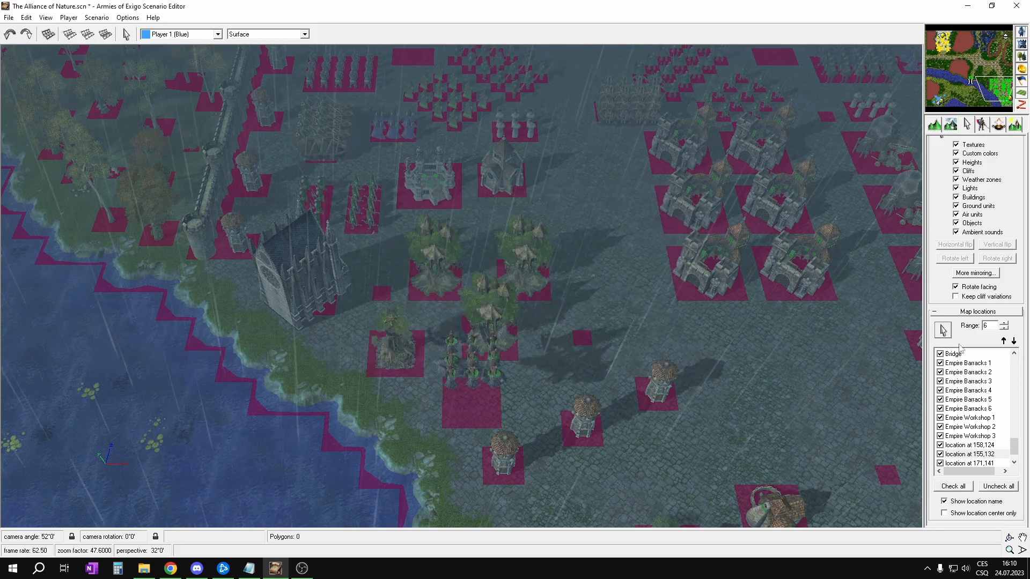
click(984, 445)
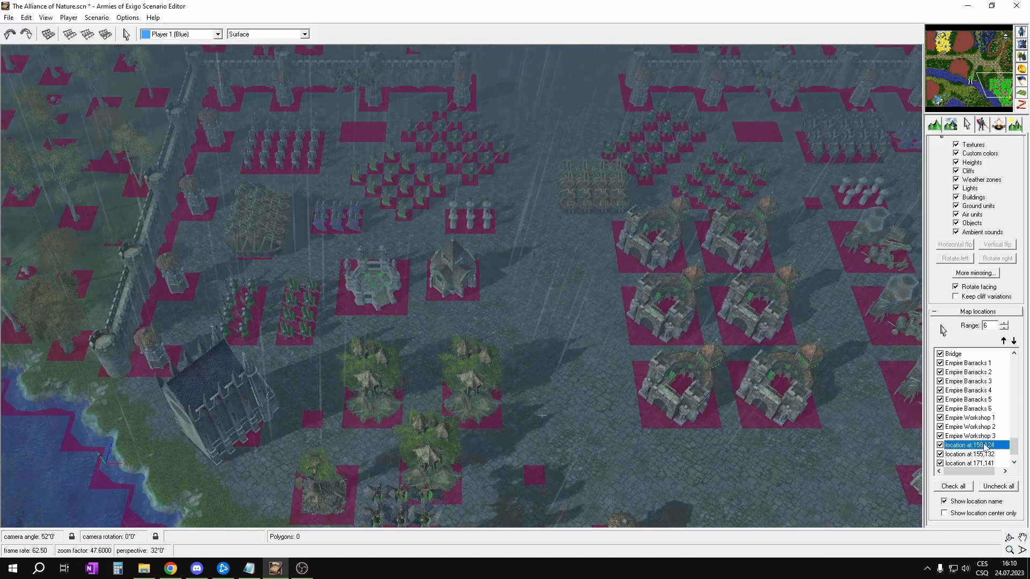
key(e)
drag(1017, 412, 1020, 439)
click(972, 427)
text(Empire Temple)
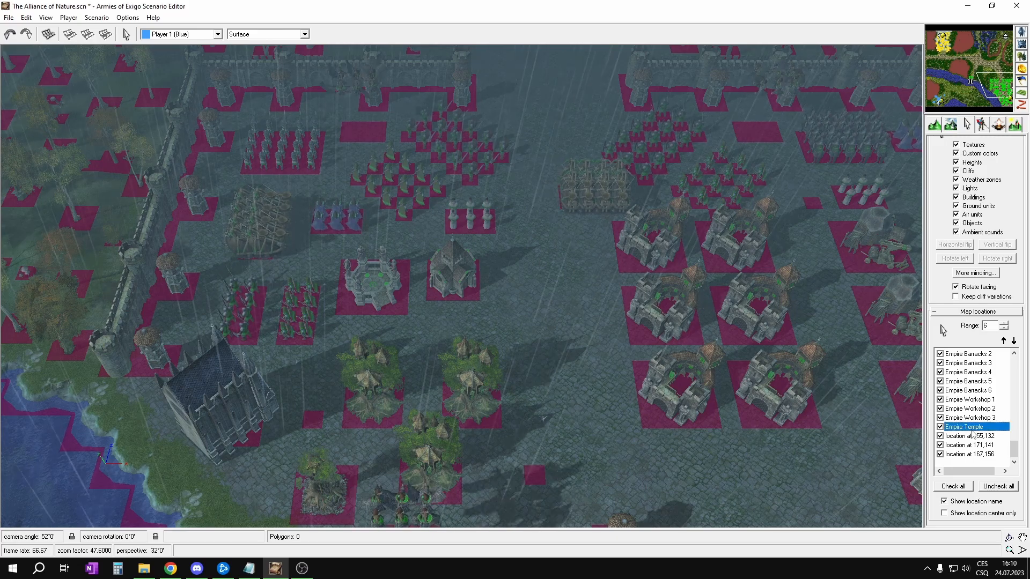
Rename the location at 155,132 to Empire Elven Sancturies and check the name in the nearby building's properties.
click(943, 330)
click(993, 436)
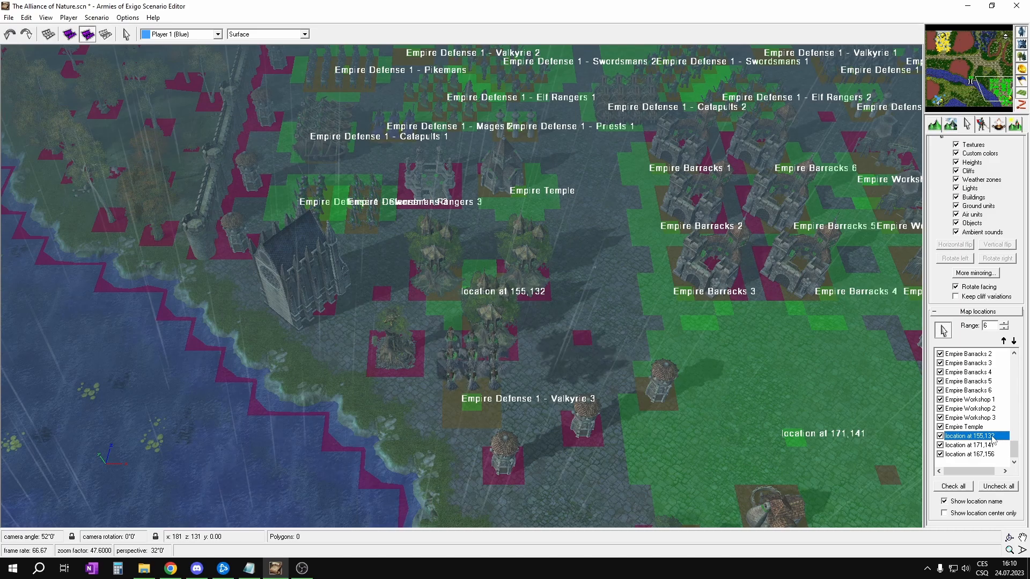
text(Empire Elven Sancturies)
key(Return)
right_click(636, 218)
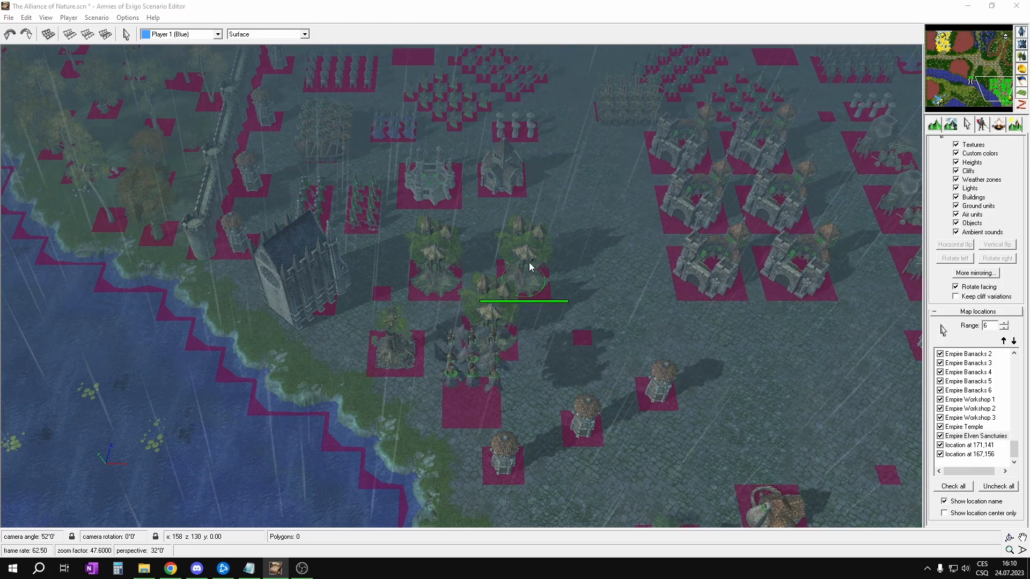
double_click(530, 266)
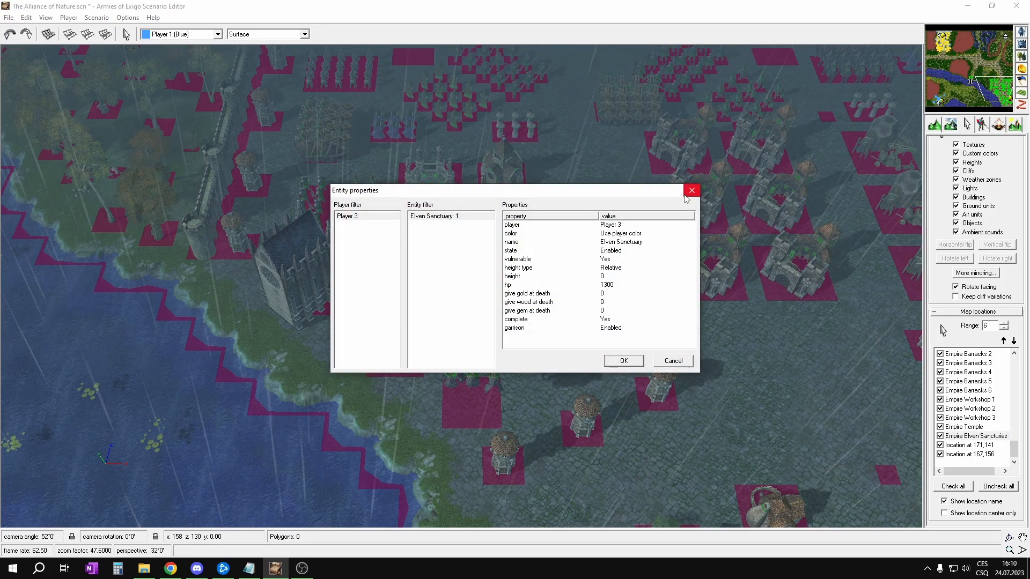
click(691, 191)
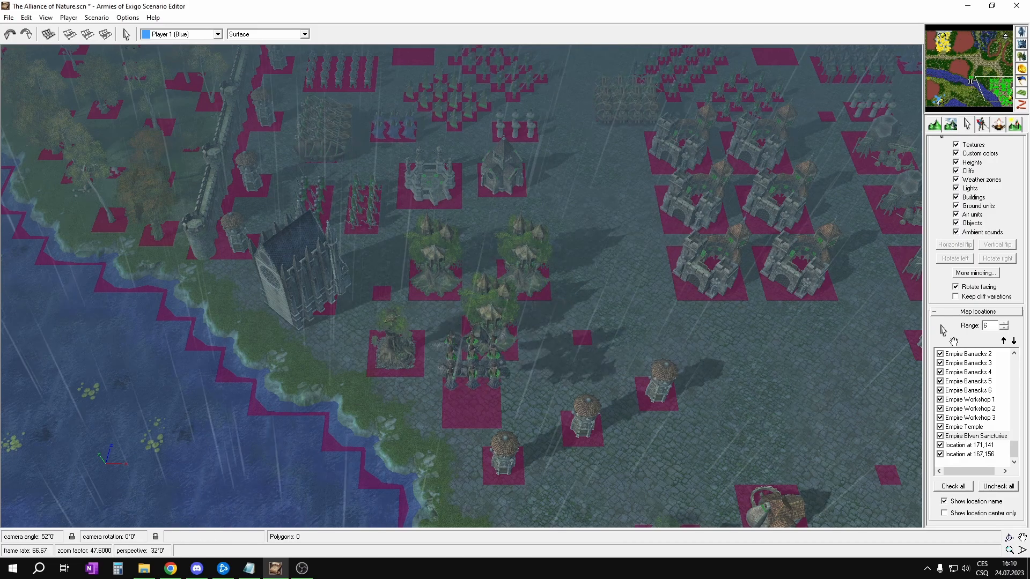
Rename the map location at 171,141 to Empire Army 1.
click(943, 329)
click(1006, 446)
click(989, 446)
text(E)
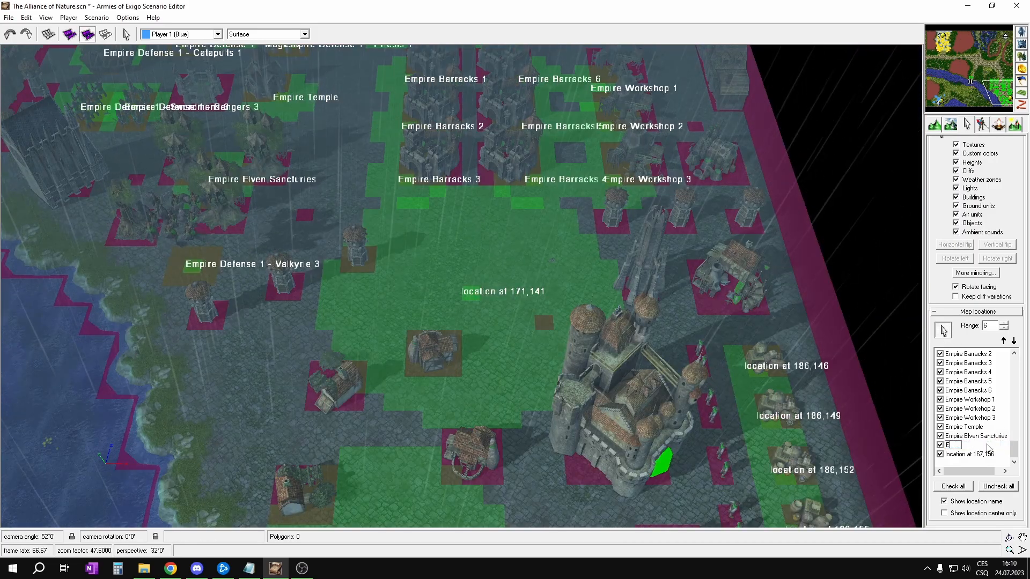
text(mpire A)
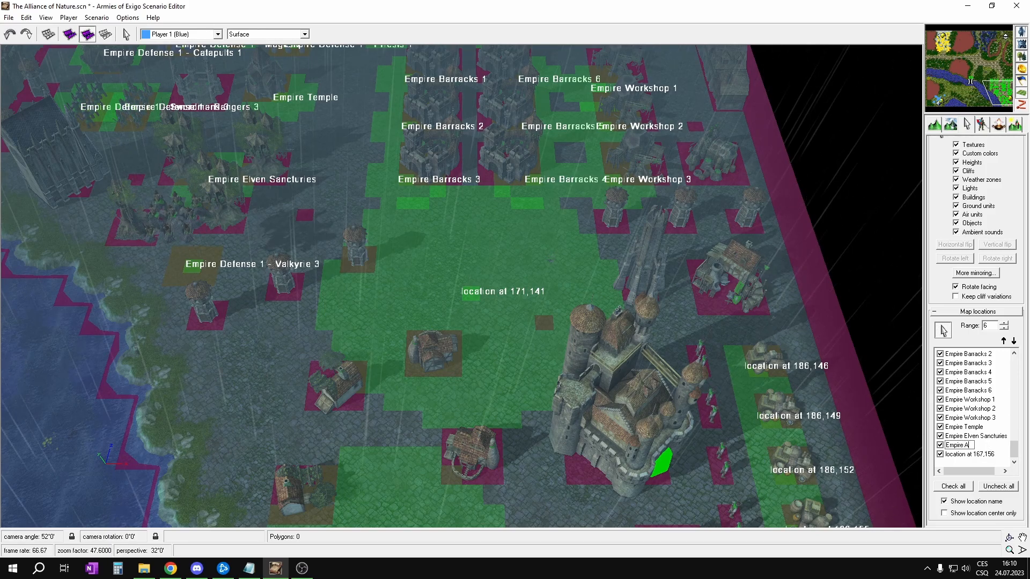
text(rmy 1)
key(Return)
Rename the map location at 167,156 to Empire Army 2.
click(984, 455)
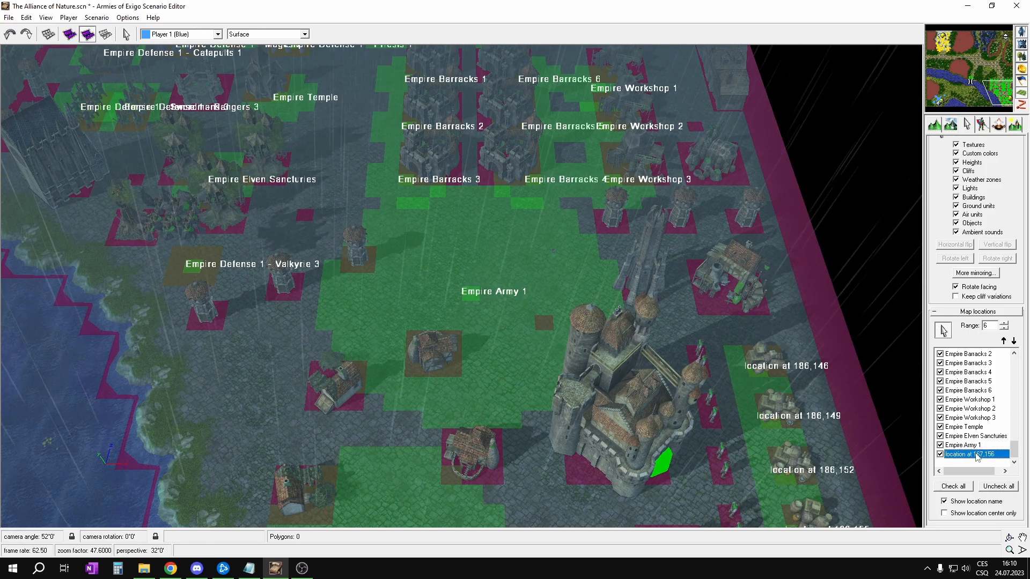
click(983, 454)
text(Em)
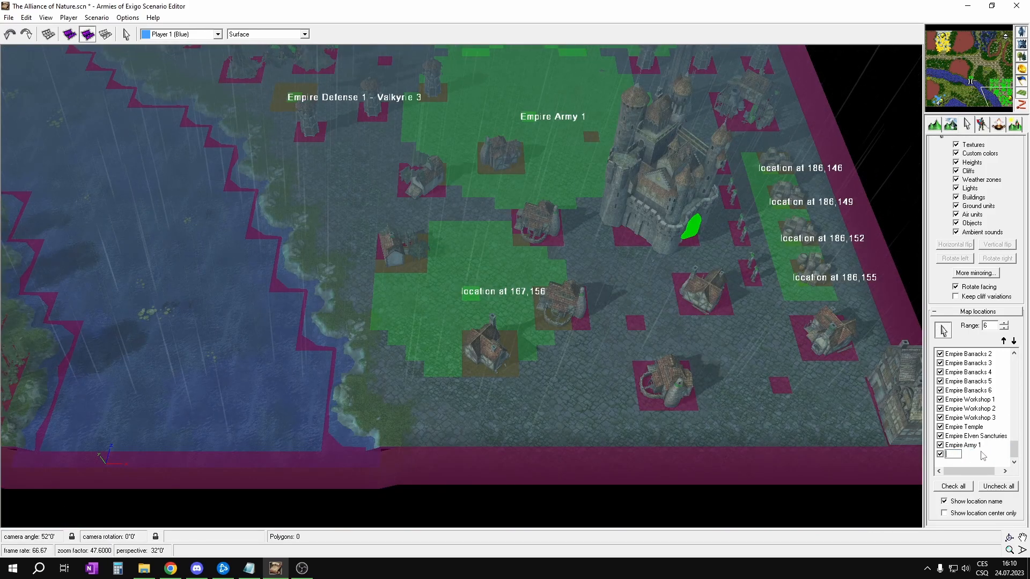
text(pire A)
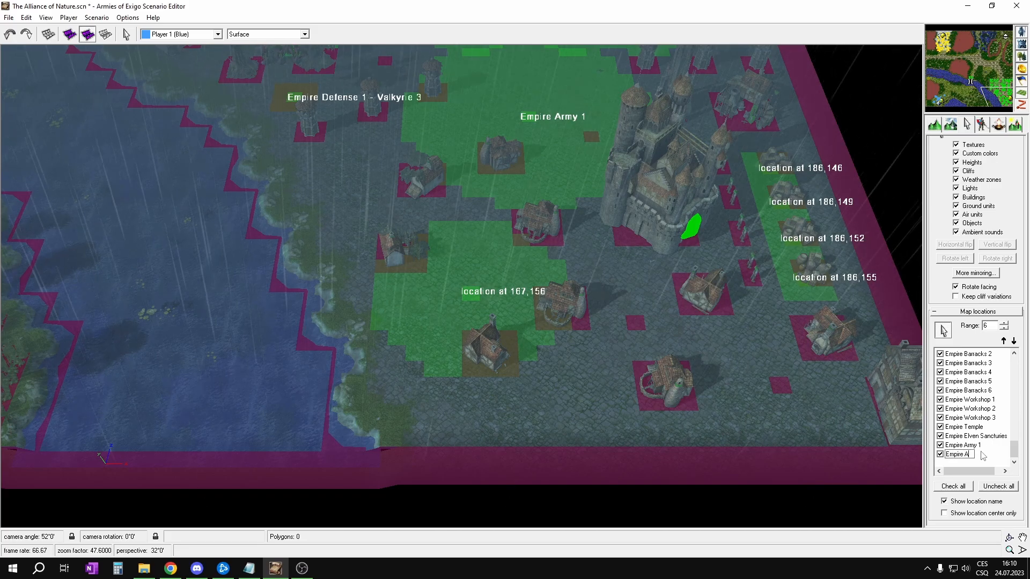
text(rmy 2)
key(Return)
mouse_move(577, 227)
right_down()
mouse_move(575, 241)
mouse_move(575, 223)
right_up()
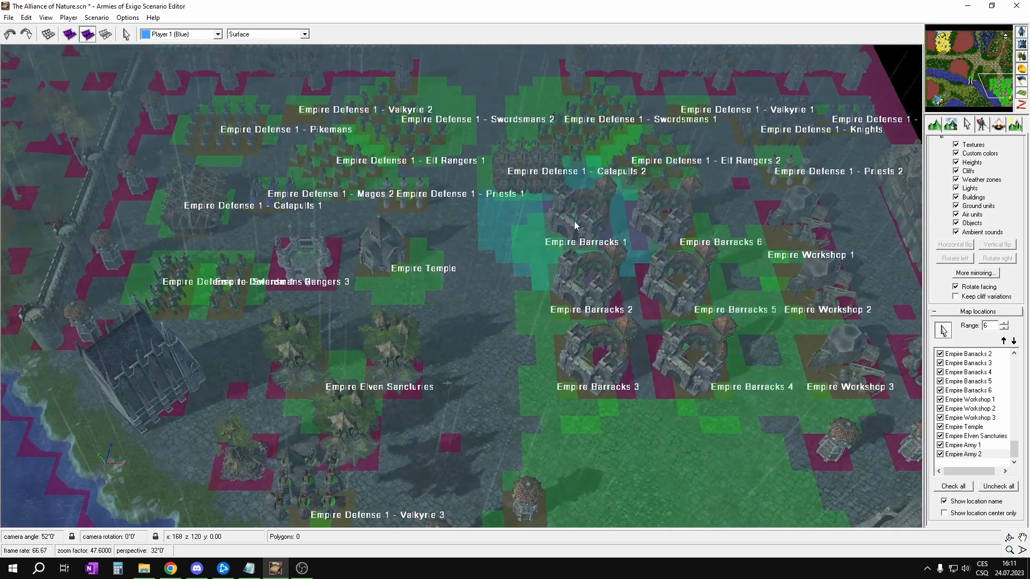
right_drag(651, 257, 653, 260)
right_drag(684, 325, 667, 336)
right_drag(656, 228, 641, 221)
right_drag(584, 338, 584, 337)
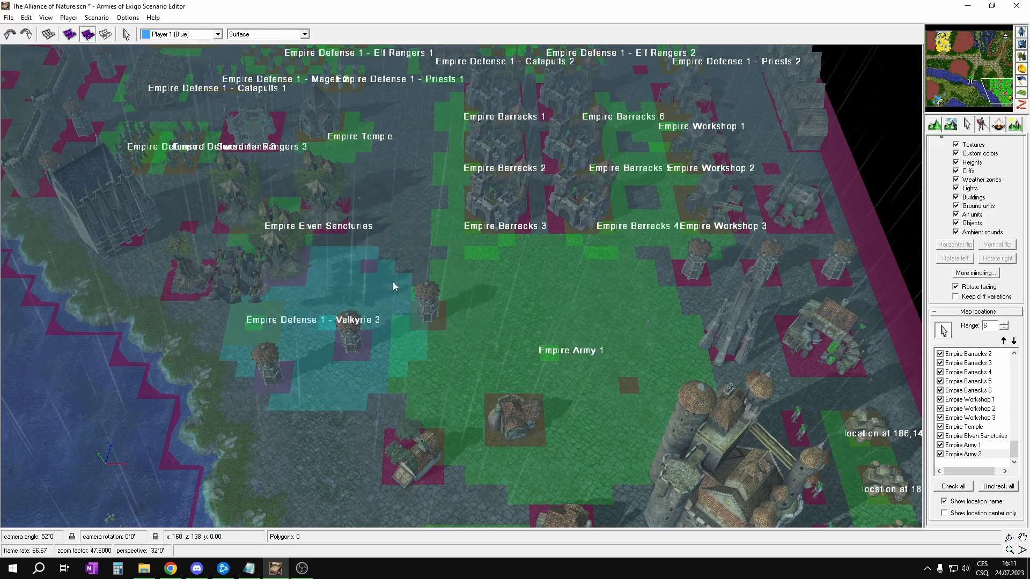
key(Escape)
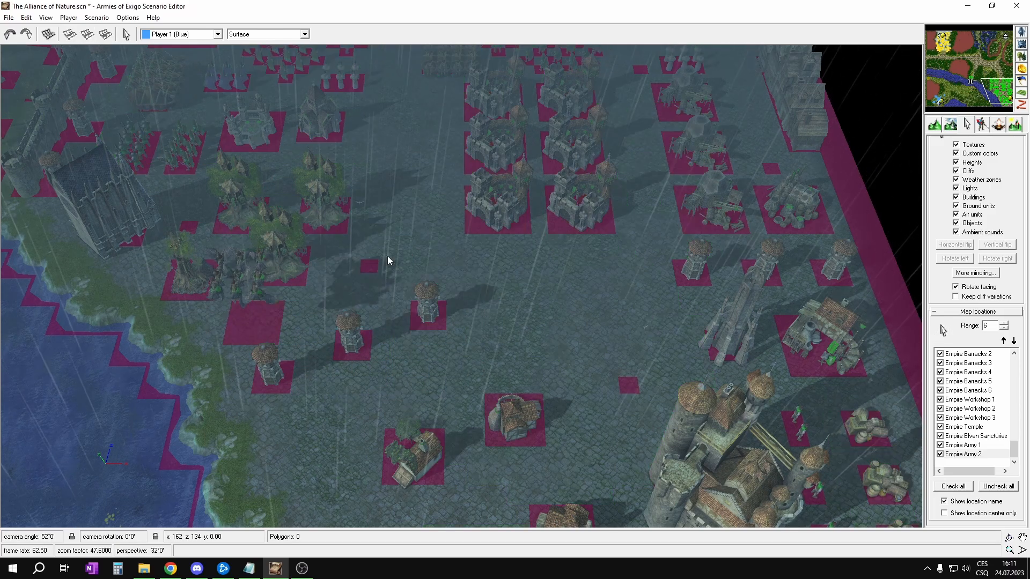
Try the Height fog type over the Empire base and restore the Distance type.
click(1014, 125)
click(1009, 297)
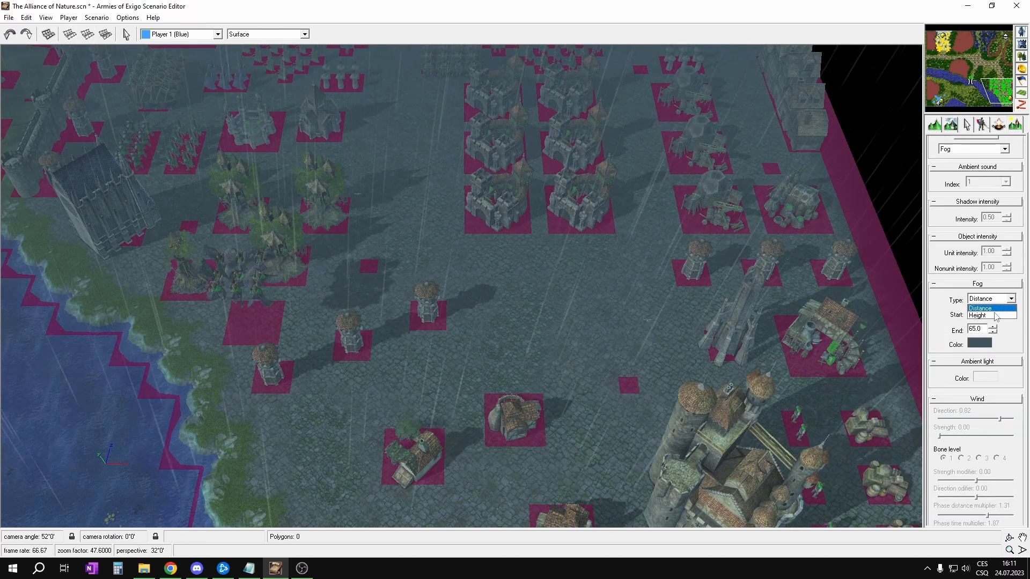
click(999, 307)
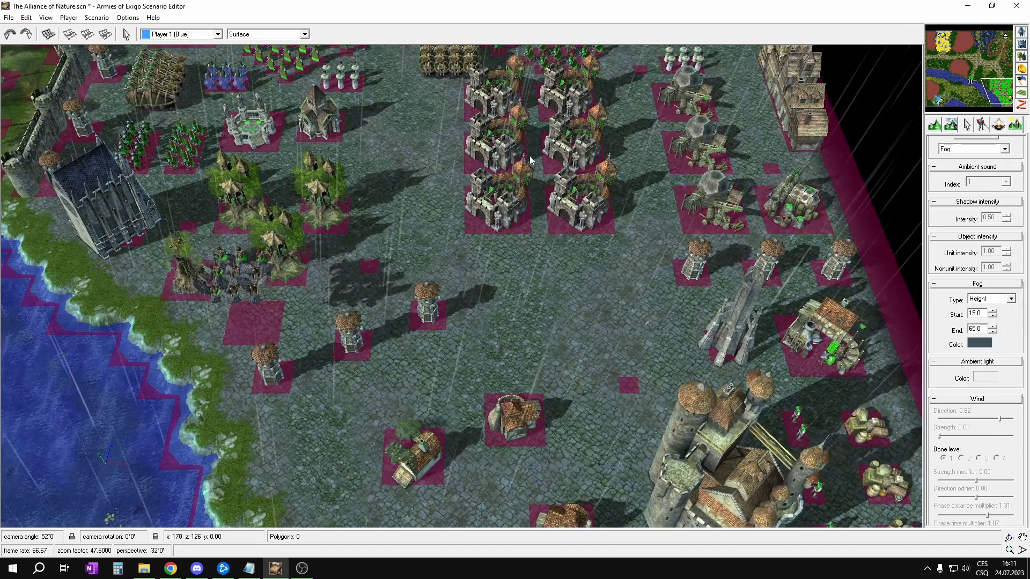
middle_drag(535, 141, 616, 200)
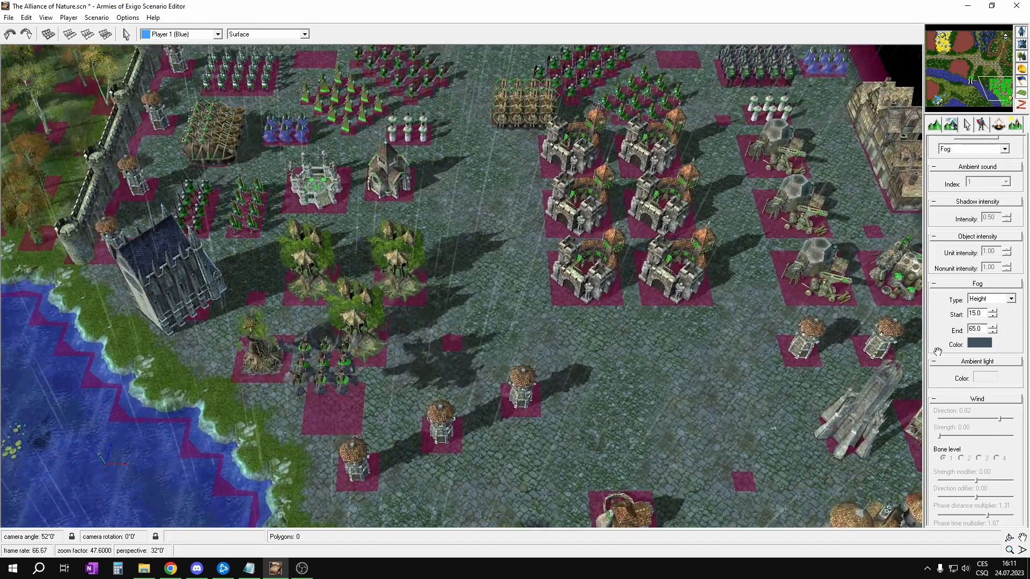
click(1011, 299)
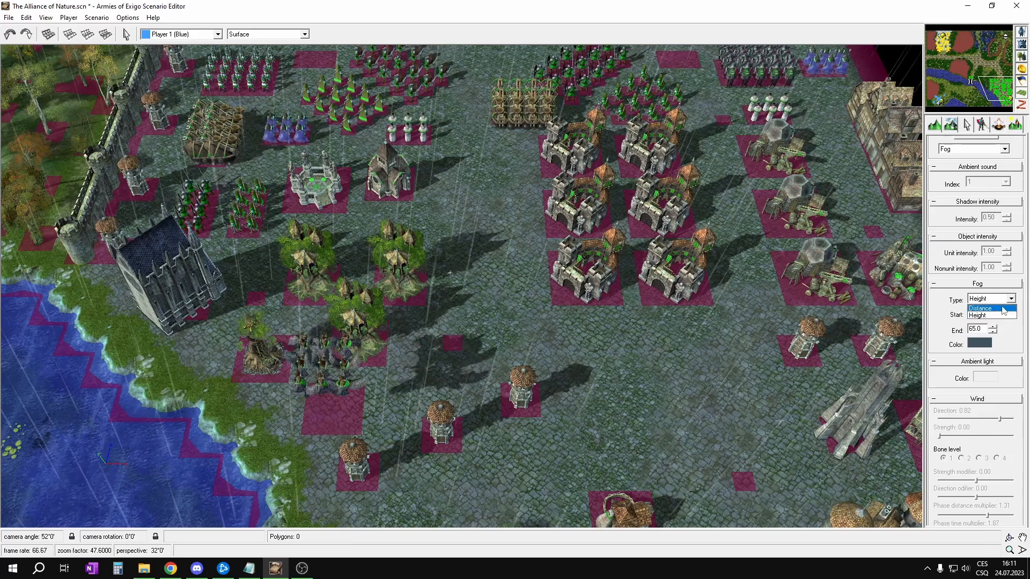
click(981, 308)
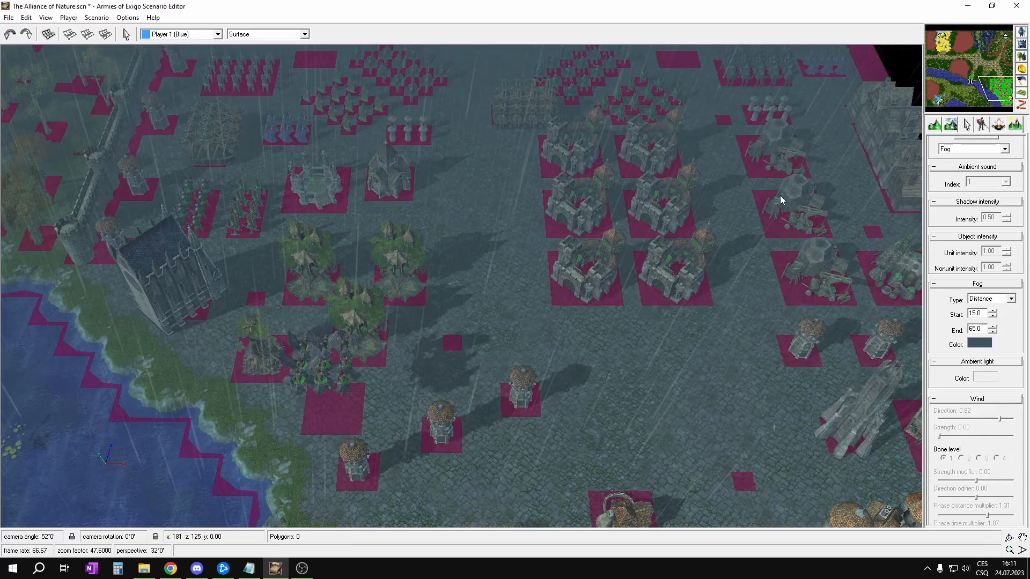
Hide the purple terrain overlay and examine the Empire's troop formations, barracks and workshops up close.
key(p)
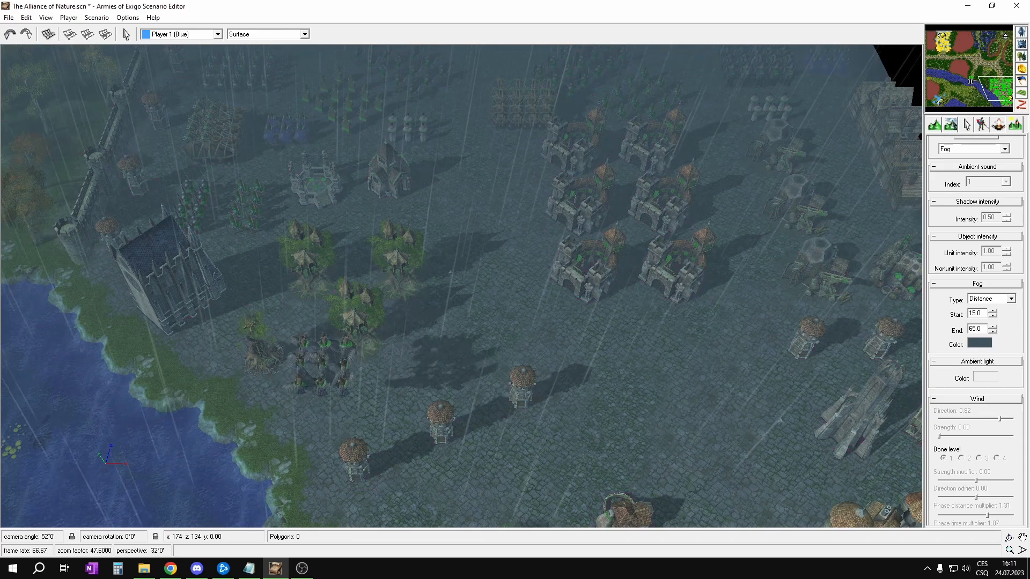
right_drag(675, 252, 588, 188)
right_drag(434, 69, 502, 209)
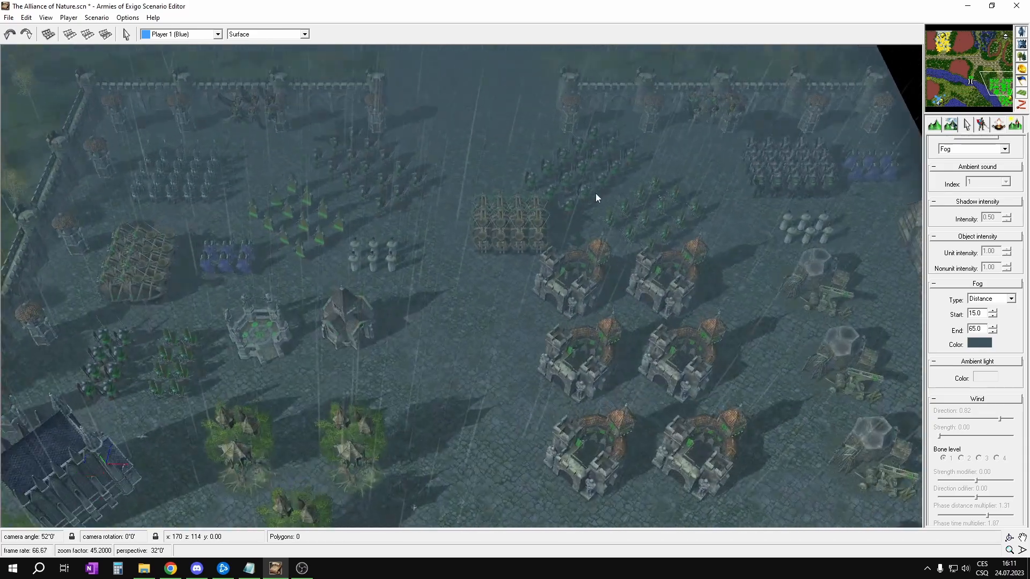
scroll(641, 260, up, 5)
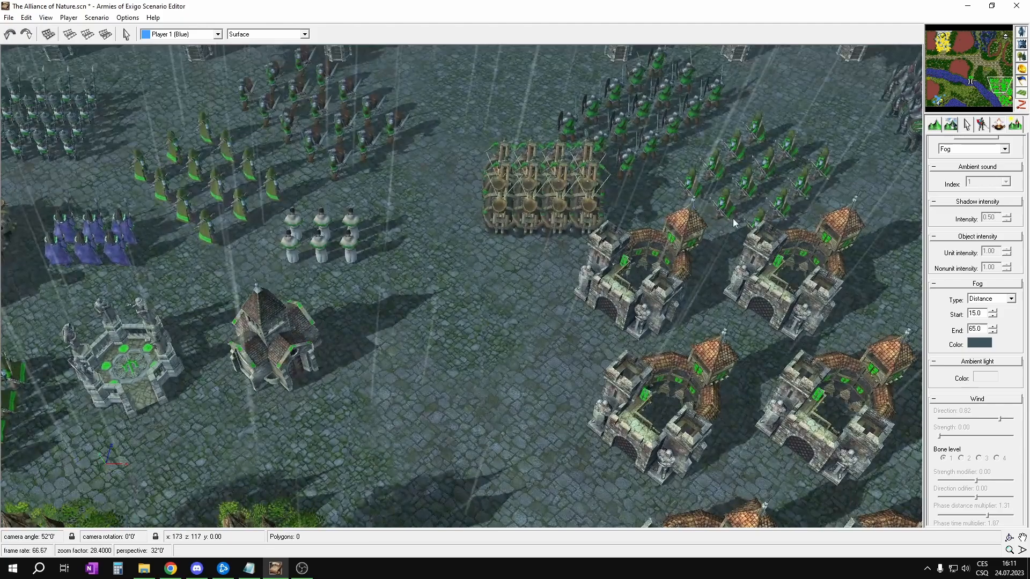
right_drag(733, 223, 644, 317)
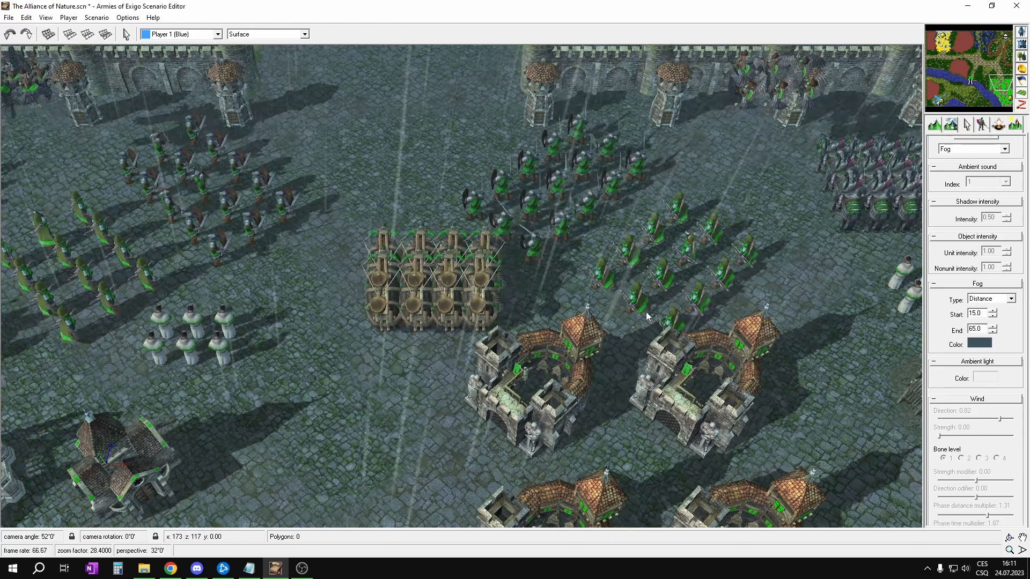
scroll(647, 317, down, 3)
scroll(625, 313, up, 2)
middle_drag(509, 450, 606, 363)
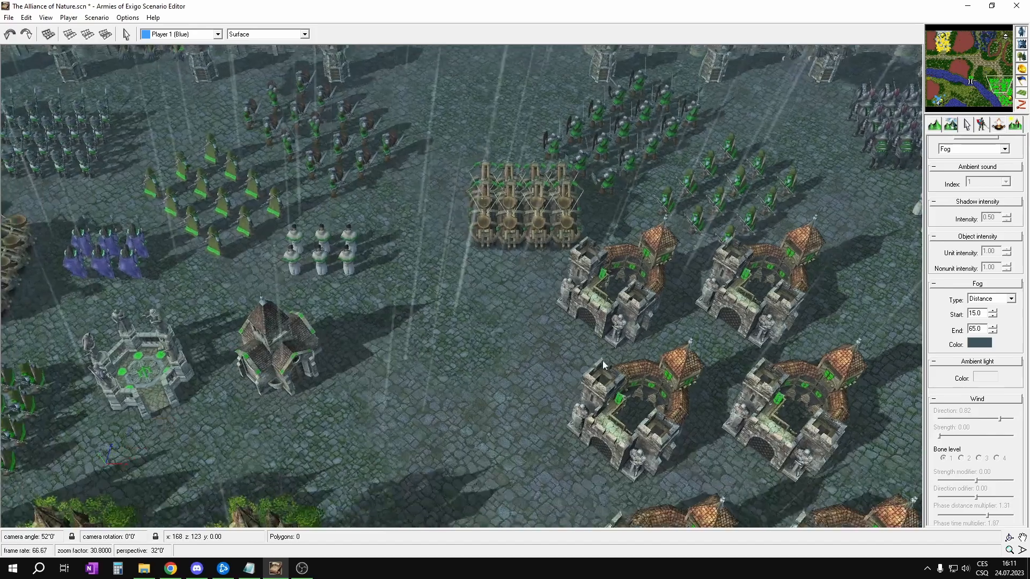
middle_drag(534, 252, 382, 161)
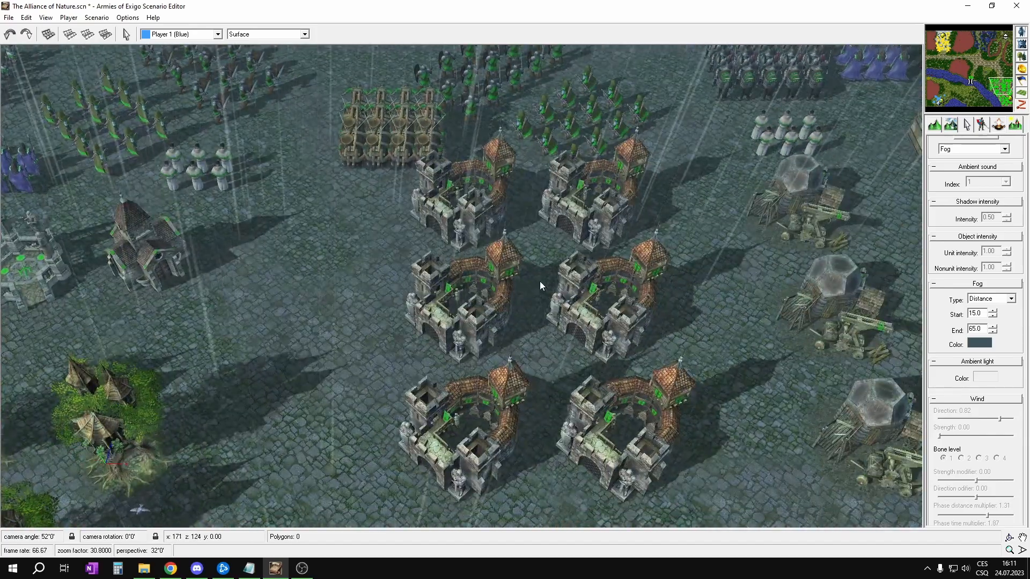
scroll(542, 273, down, 8)
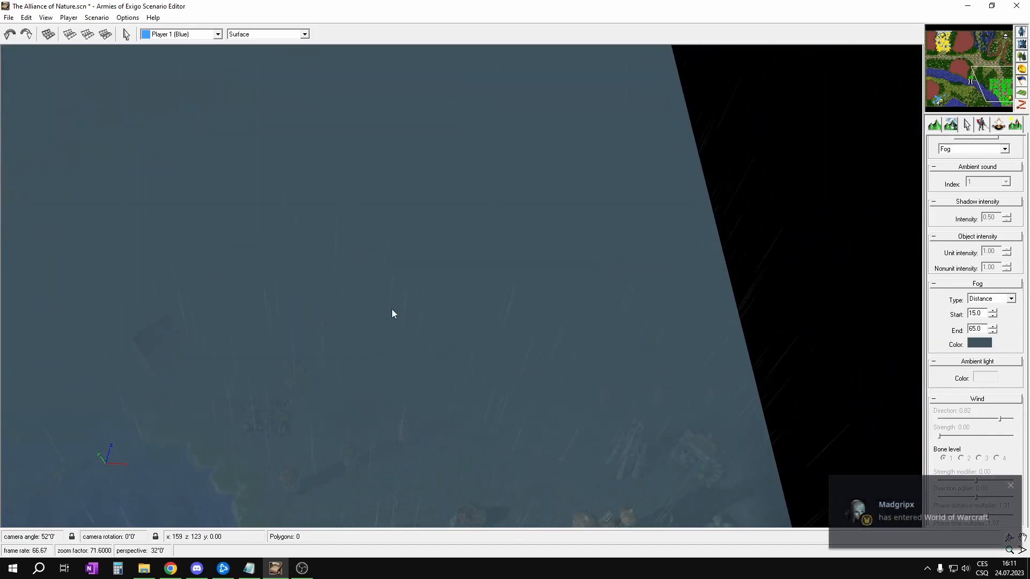
click(1011, 486)
scroll(590, 357, up, 5)
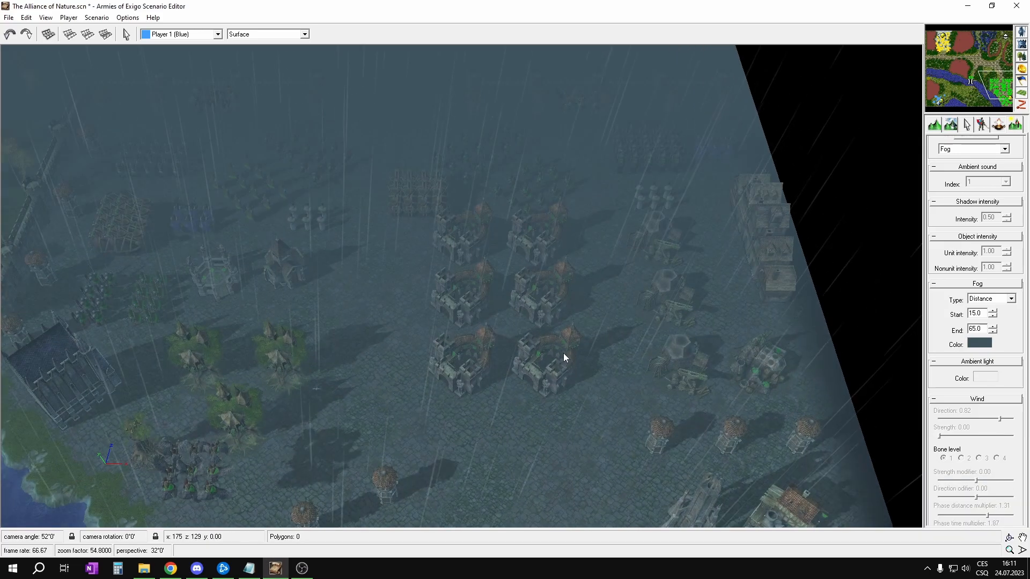
right_drag(592, 329, 556, 278)
key(space)
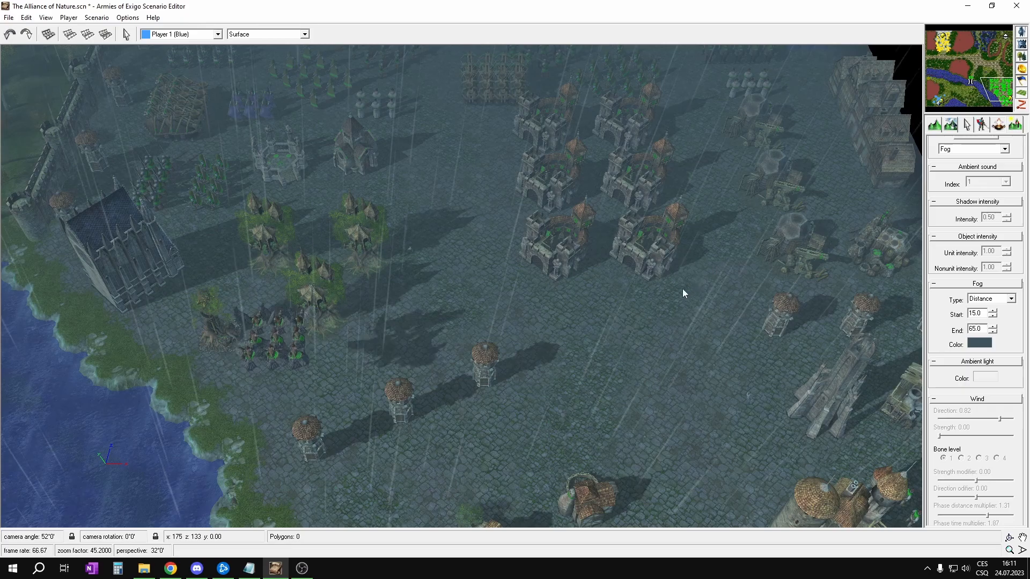
right_drag(694, 352, 643, 294)
Return to the selection and map location settings and save the scenario.
click(966, 124)
right_drag(470, 197, 518, 255)
right_drag(781, 336, 728, 321)
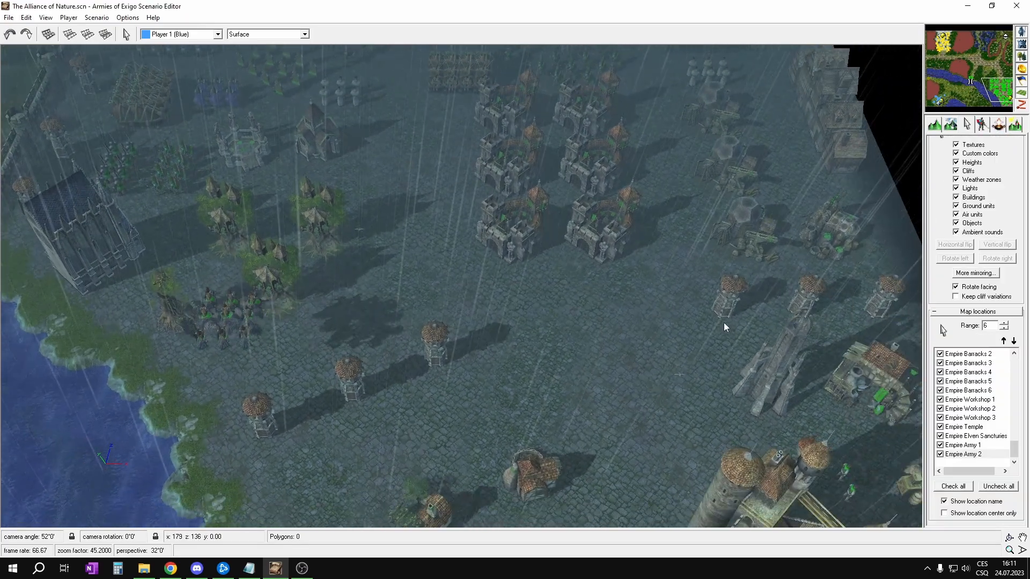
In the Empire Army 1 - Swordsmans trigger, set the condition, creation and origin locations to Empire Barracks 1 and the move destination to Empire Army 1.
key(ctrl+t)
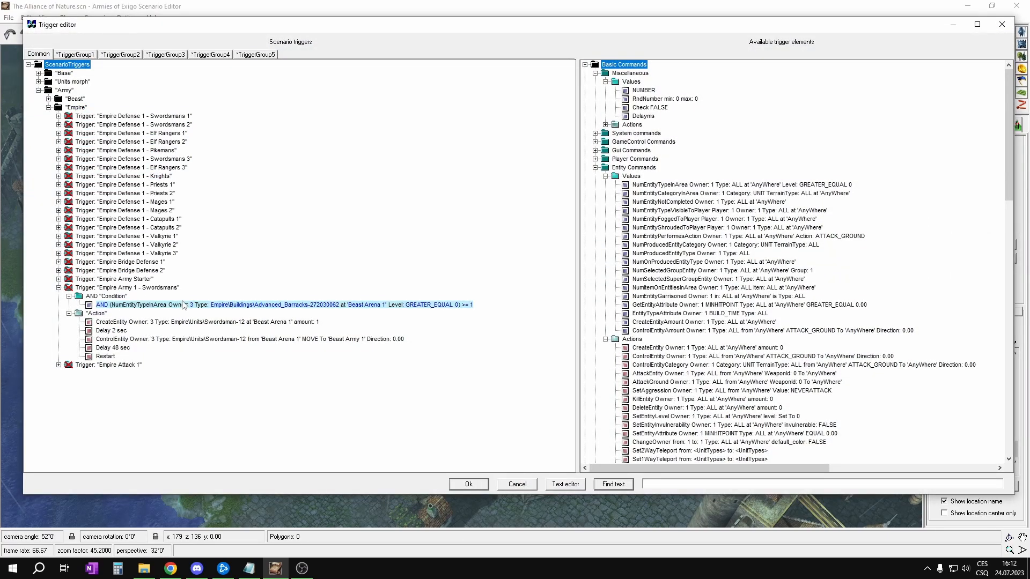
click(79, 289)
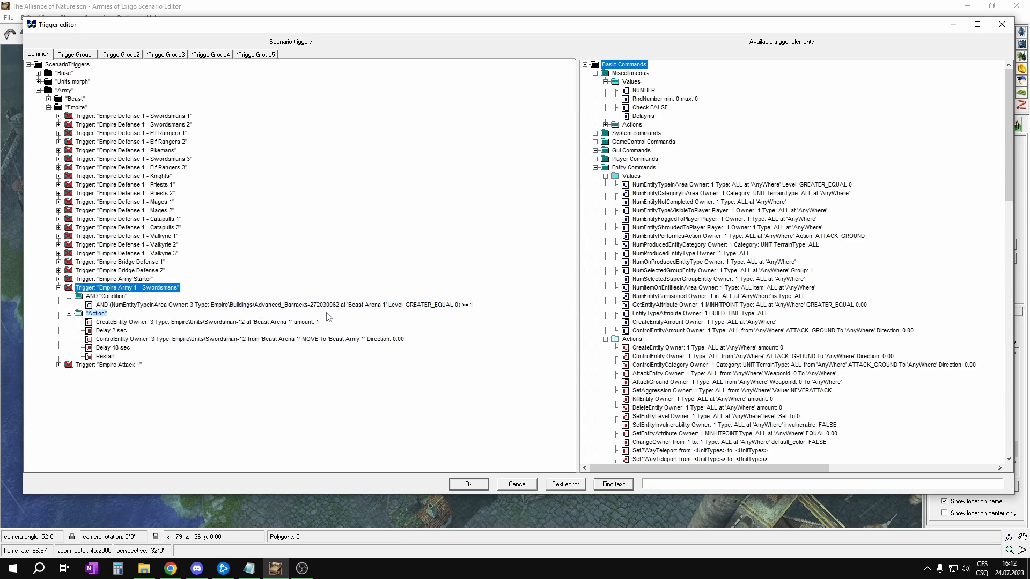
click(380, 306)
click(365, 354)
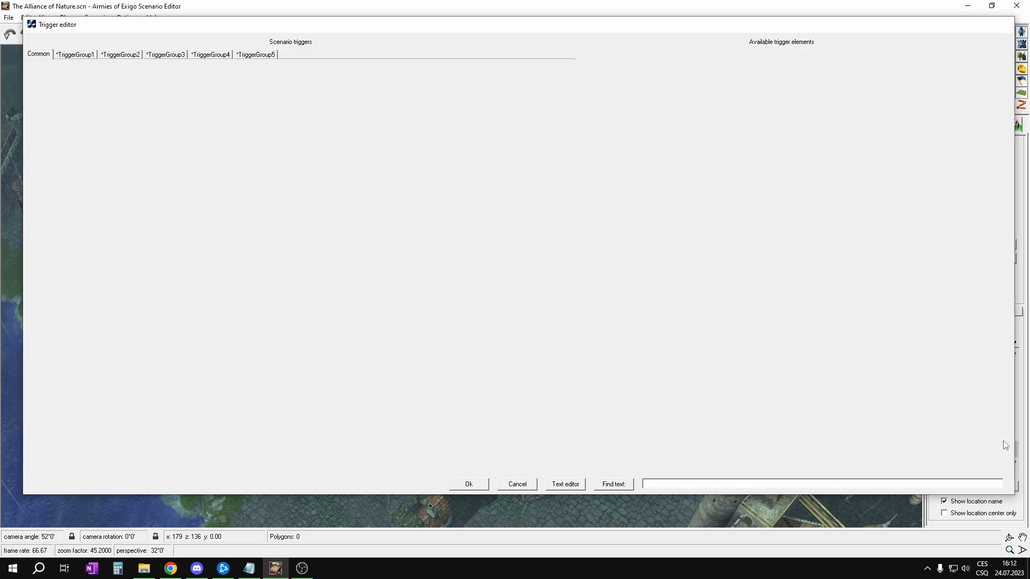
click(961, 378)
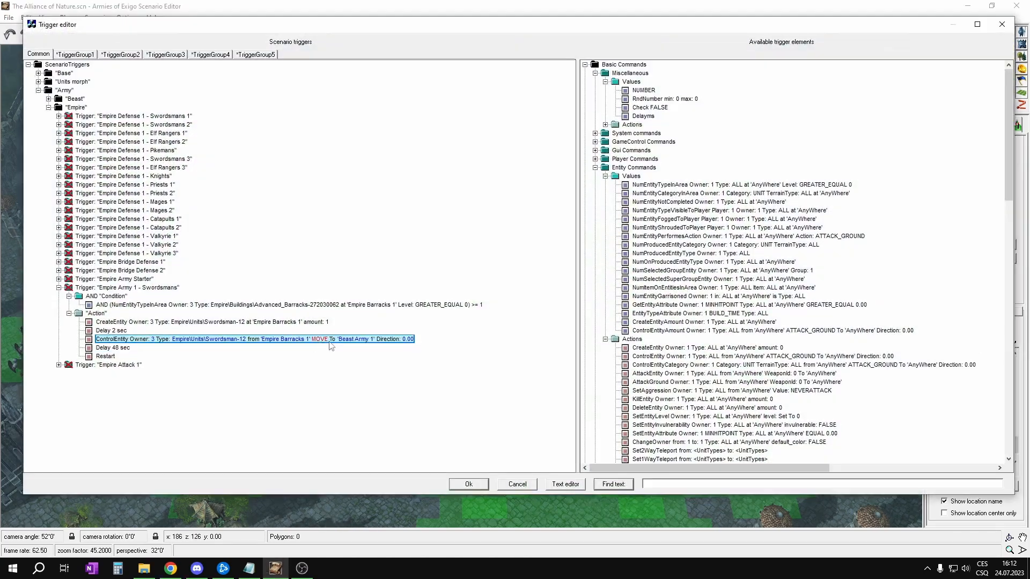
click(321, 340)
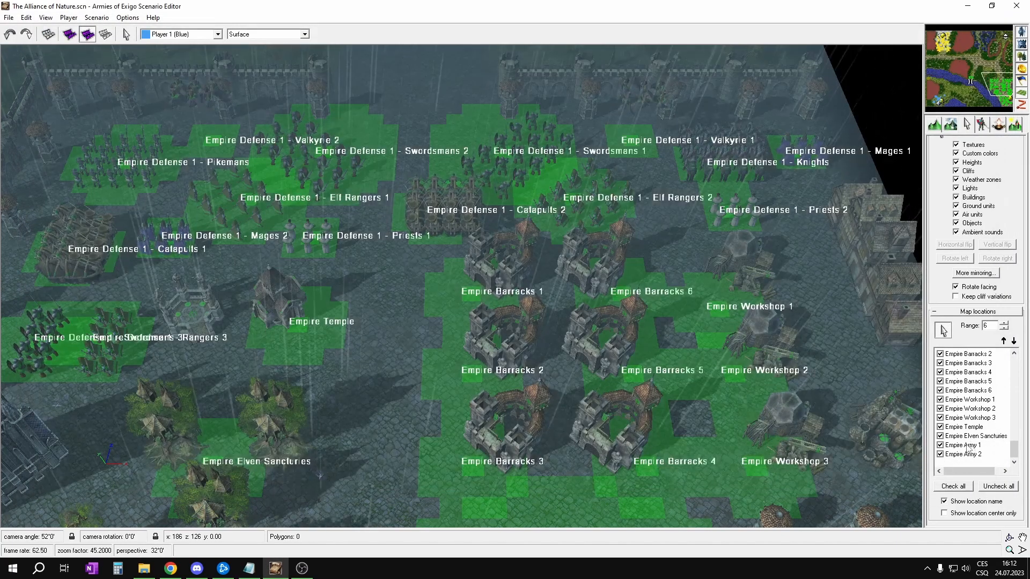
click(968, 445)
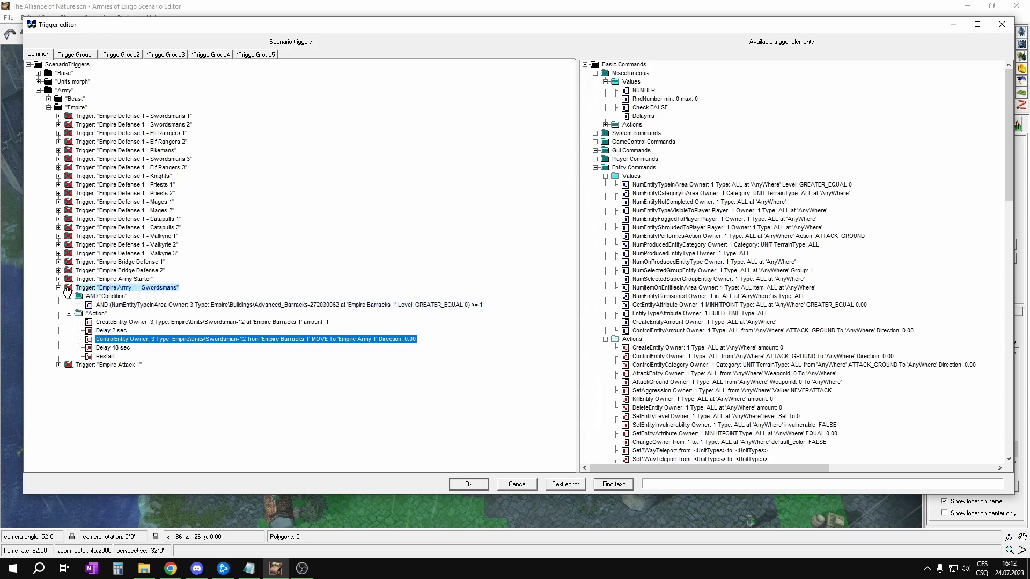
Duplicate the Empire Army 1 - Swordsmans trigger within the Empire folder and accept the trigger changes.
click(67, 289)
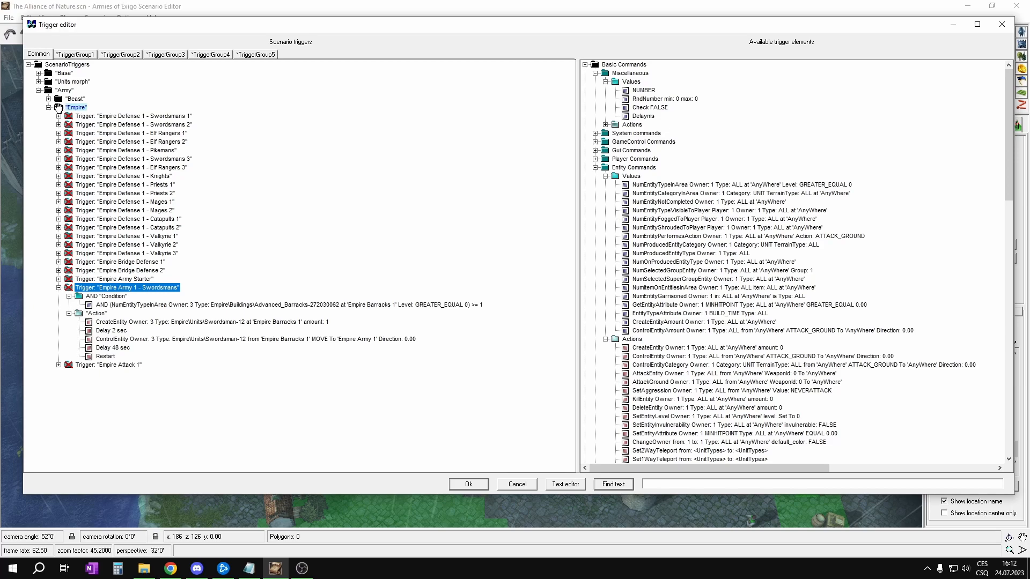
key(ctrl+v)
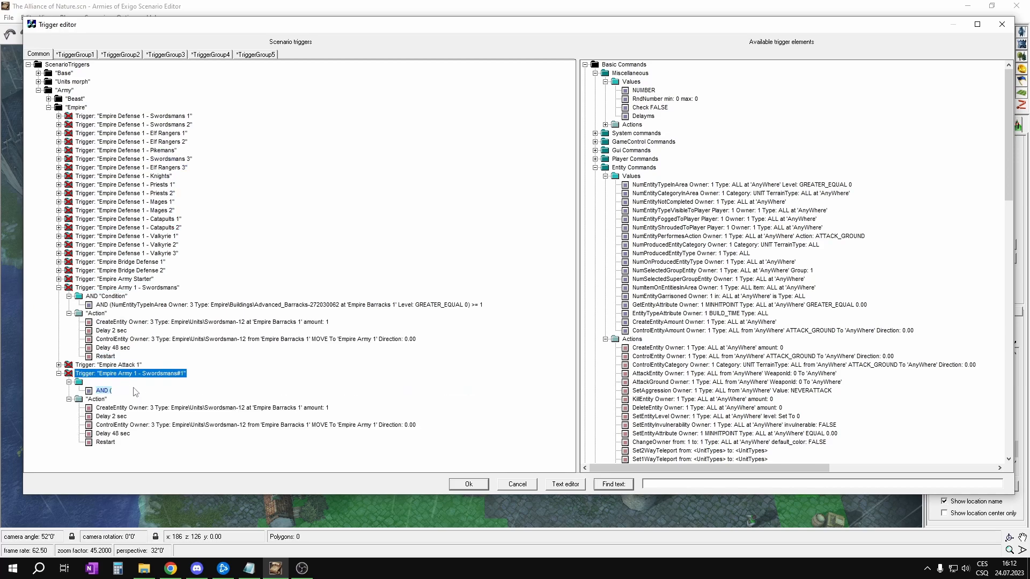
click(469, 484)
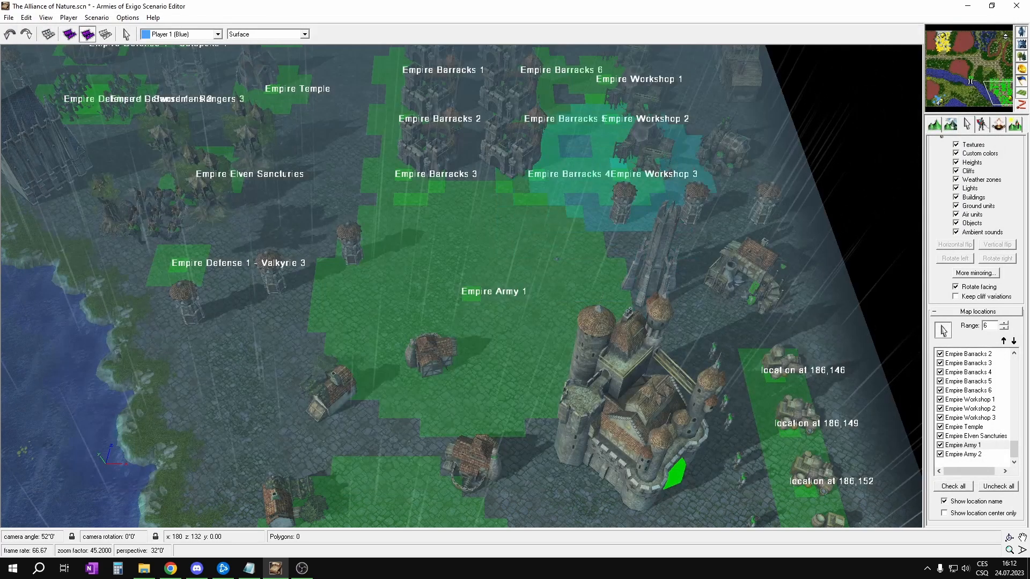
Examine the locations around the Empire's barracks, workshops, temple and elven sanctuaries on the map.
key(Up)
key(Left)
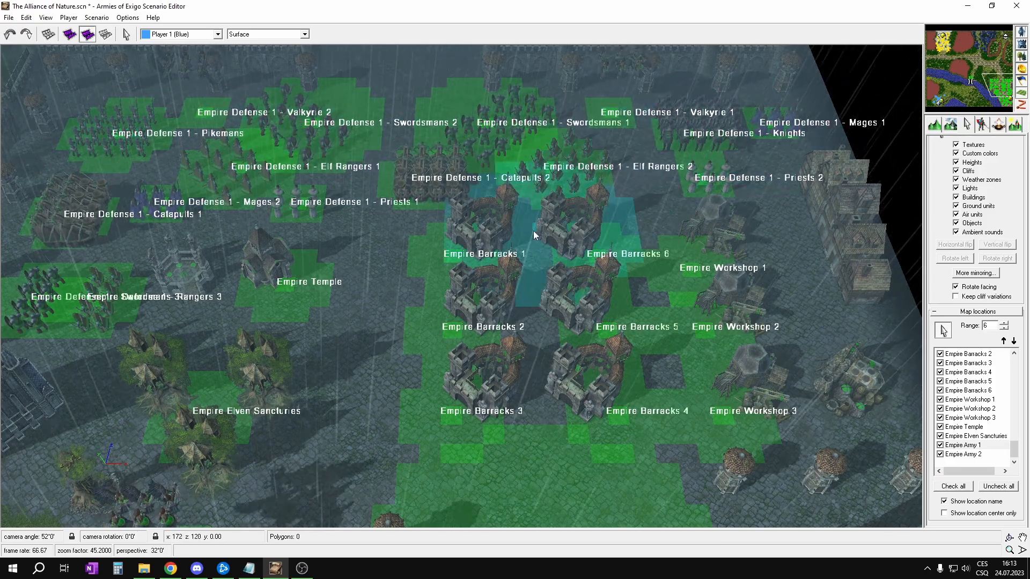
right_drag(535, 242, 550, 273)
right_drag(612, 382, 577, 303)
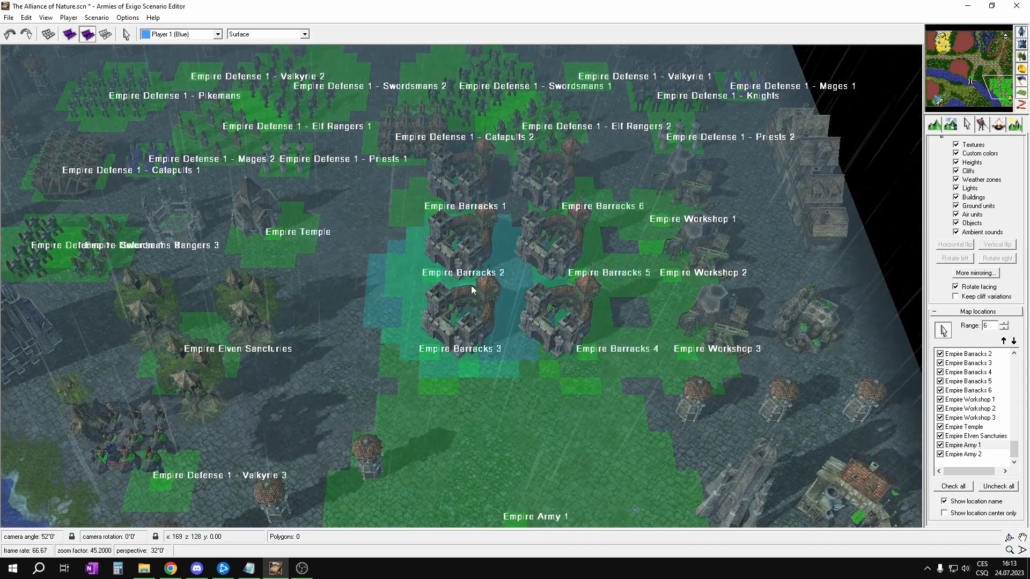
right_drag(607, 225, 491, 230)
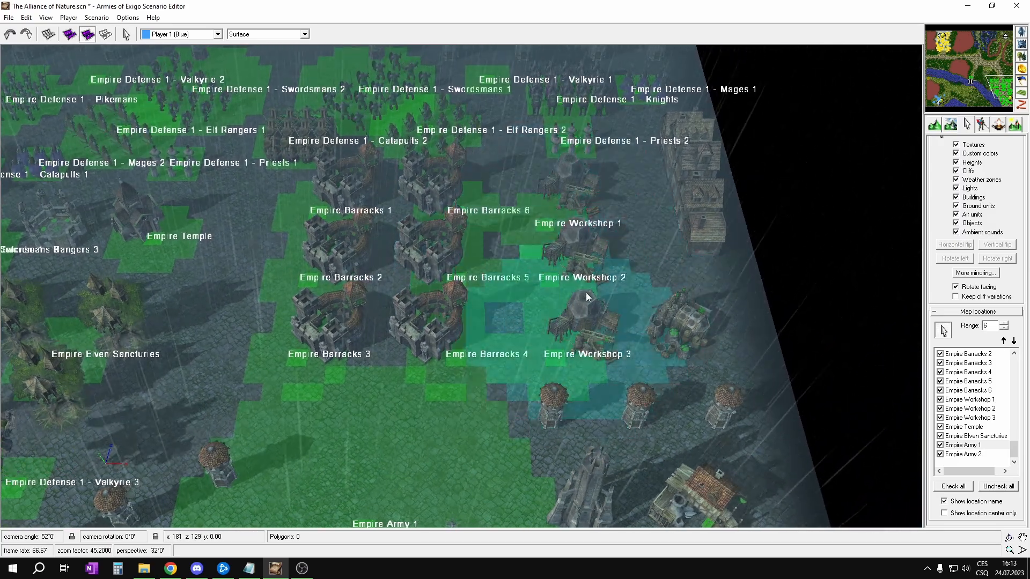
right_drag(252, 294, 459, 255)
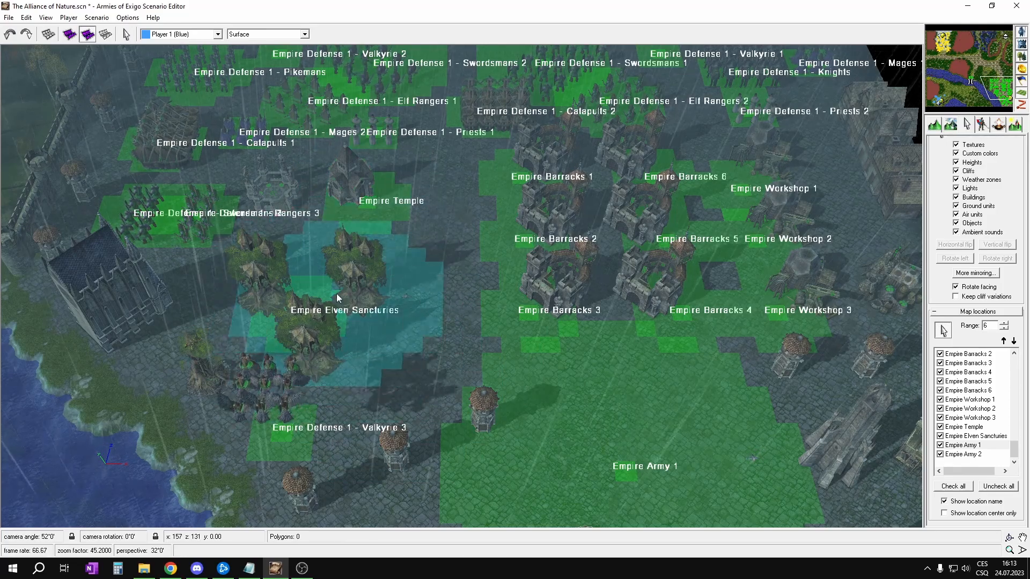
right_drag(475, 308, 532, 338)
drag(355, 346, 353, 343)
scroll(353, 343, up, 1)
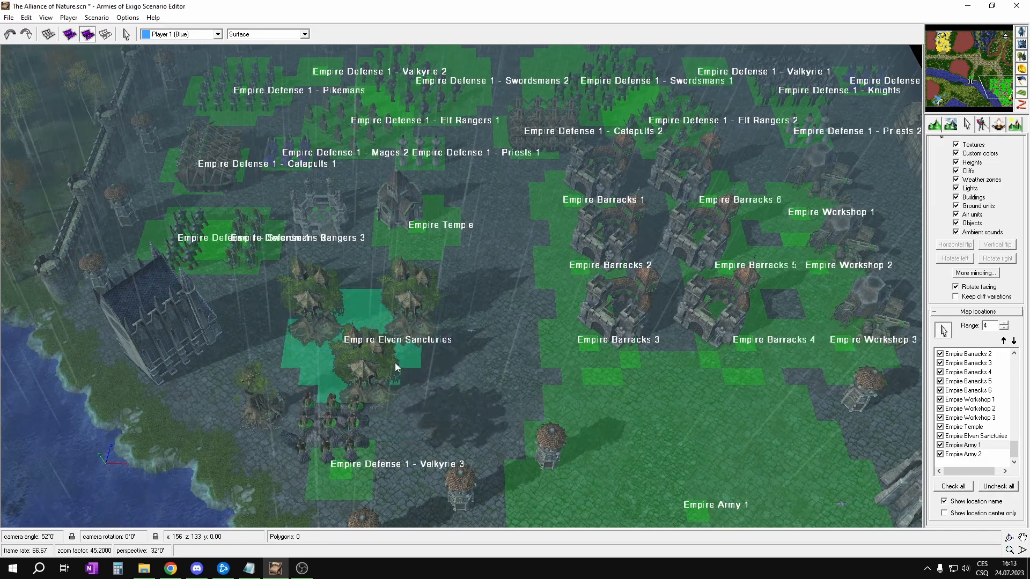
right_drag(568, 350, 545, 346)
mouse_move(601, 288)
right_down()
mouse_move(587, 292)
mouse_move(588, 276)
right_up()
right_click(587, 291)
Rename the duplicated trigger to Empire Army 1 - Swordsmans 2 and the original to Empire Army 1 - Swordsmans 1.
key(alt+Tab)
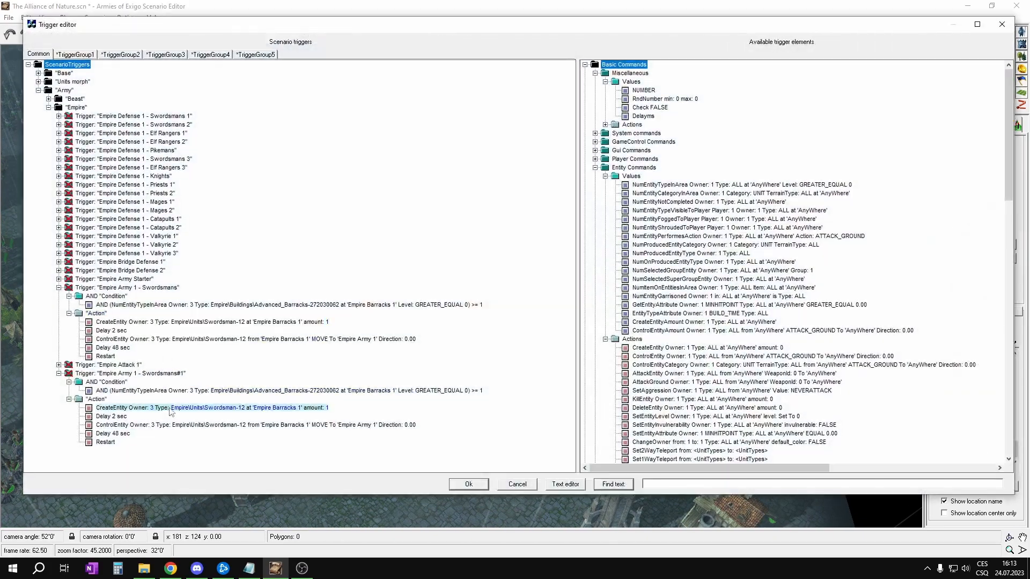
click(160, 374)
click(160, 374)
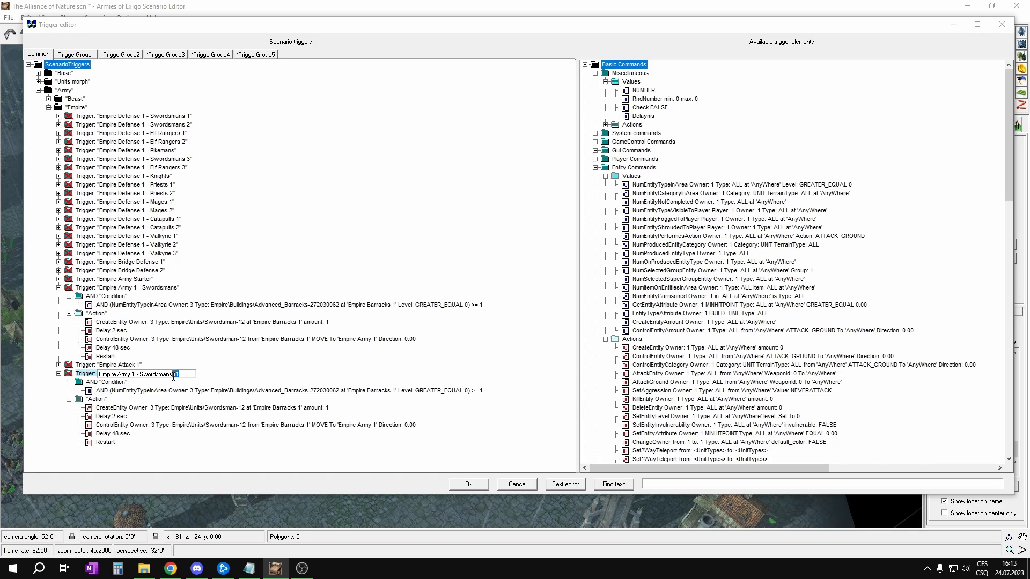
click(181, 289)
click(181, 288)
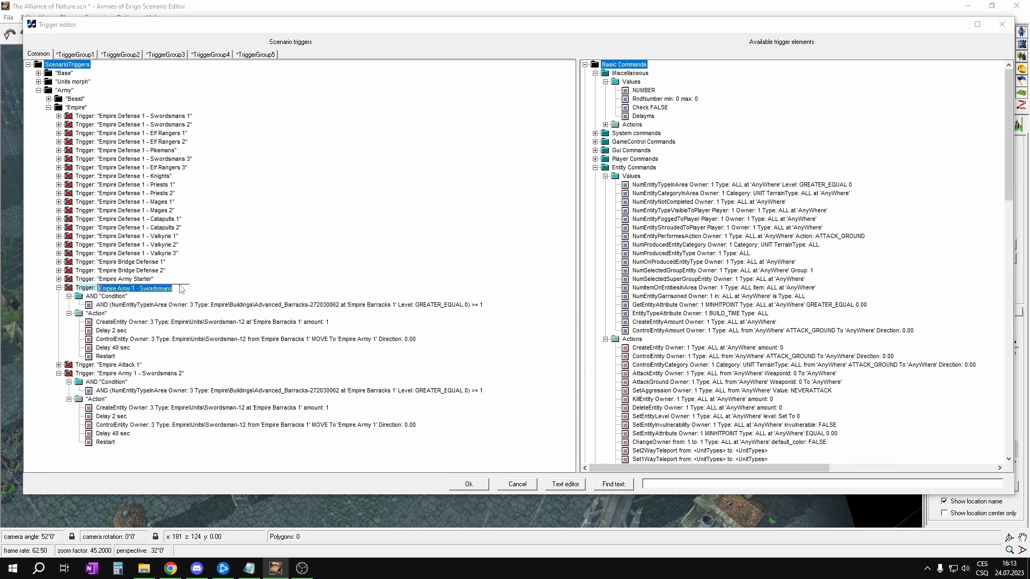
text(1)
Set the condition, creation and move origin locations of the Empire Army 1 - Swordsmans 2 trigger to Empire Barracks 2.
click(239, 391)
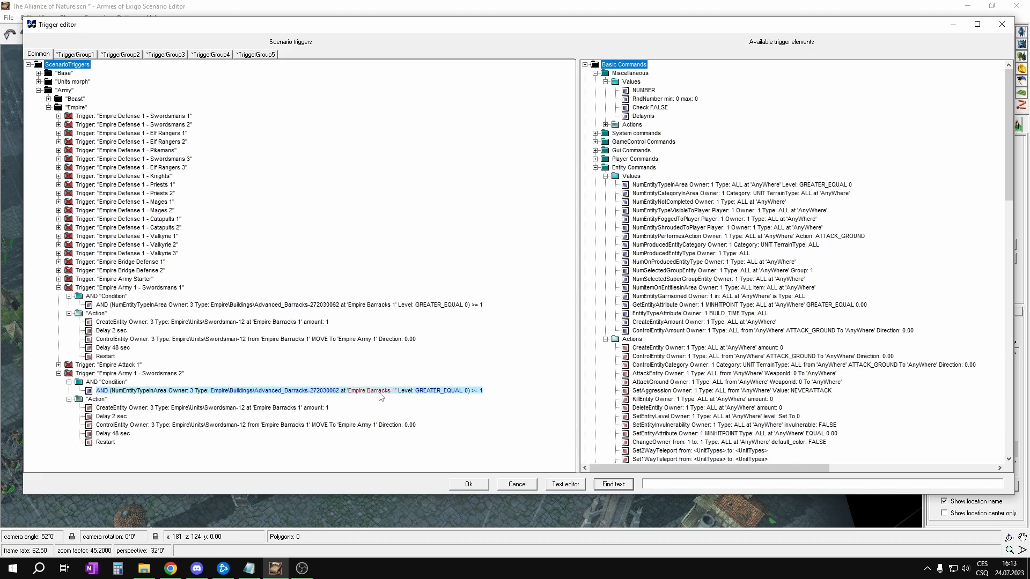
click(468, 484)
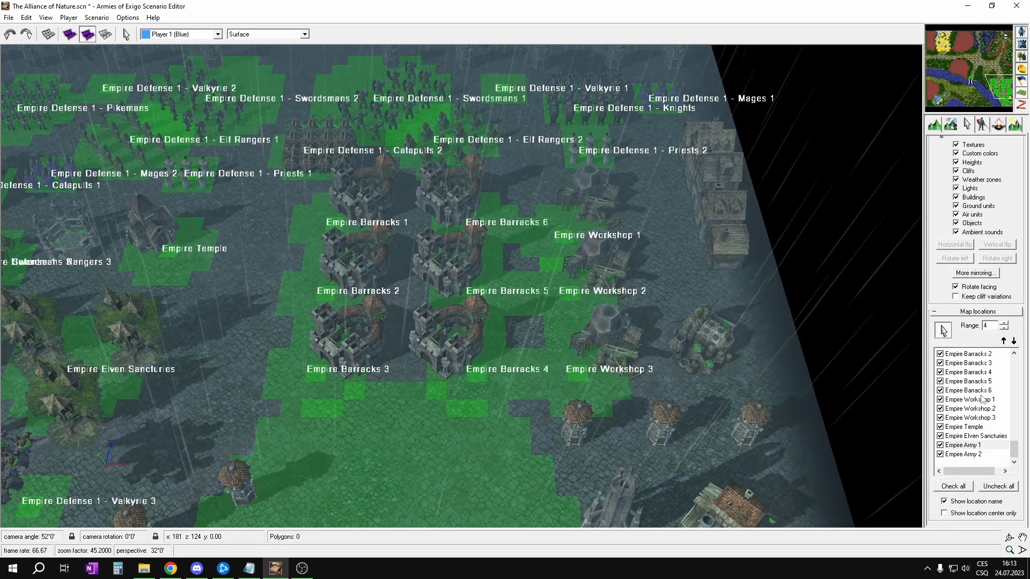
double_click(982, 355)
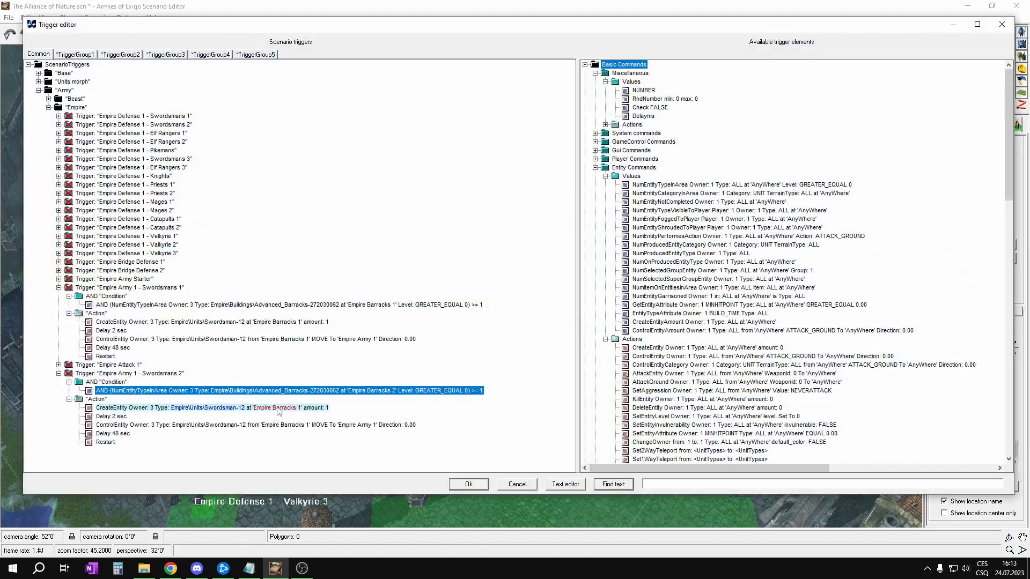
right_click(278, 411)
click(279, 411)
click(478, 299)
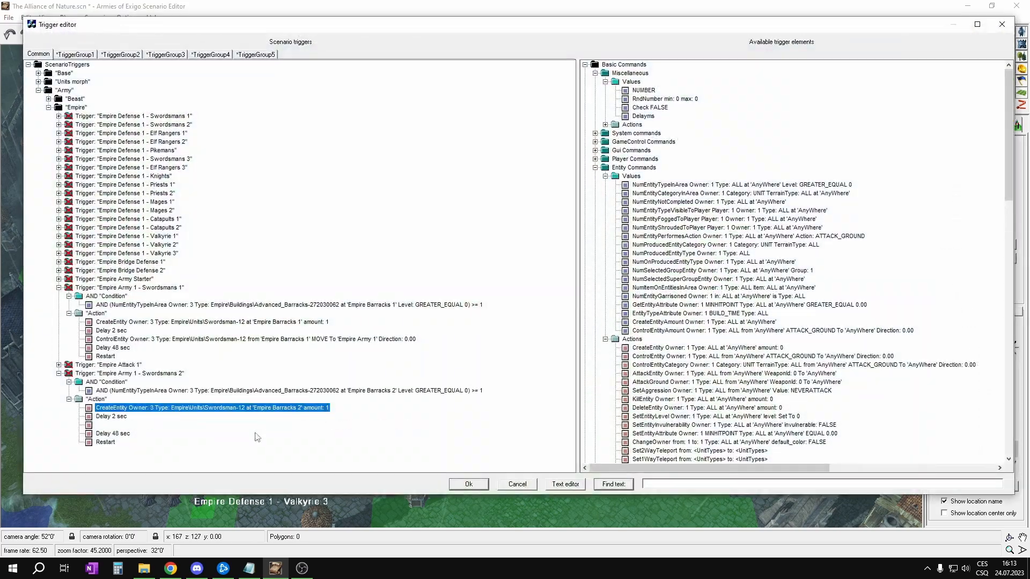
click(280, 425)
click(280, 427)
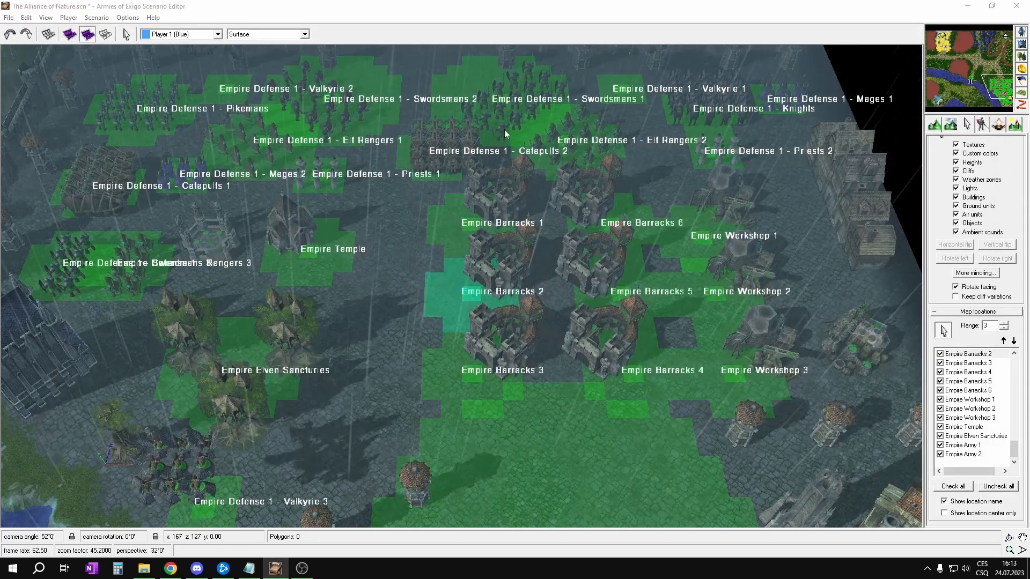
click(479, 298)
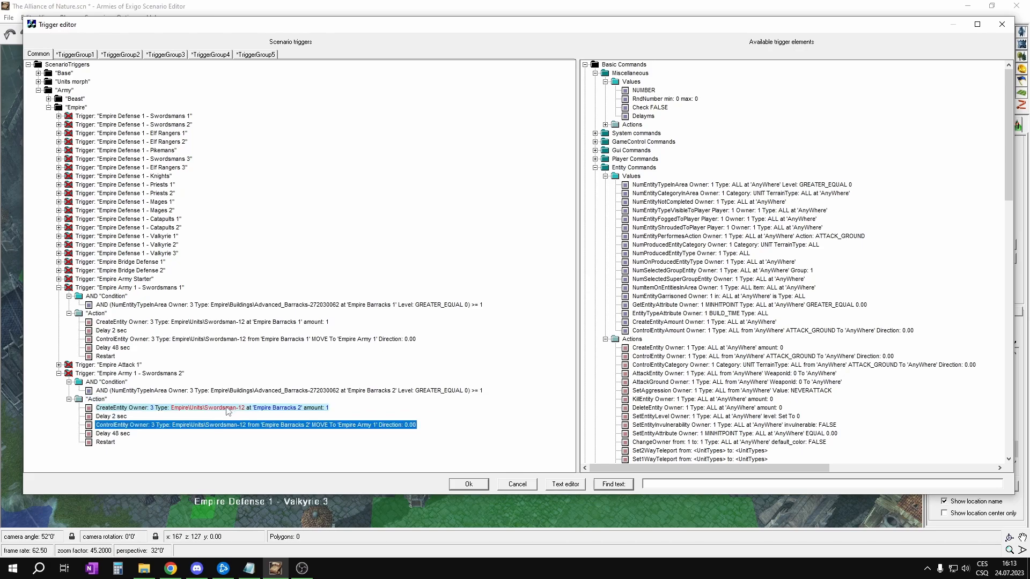
Duplicate the Empire Army 1 - Swordsmans 2 trigger in the Empire folder and rename the copy Empire Army 1 - Elf Rangers.
click(95, 376)
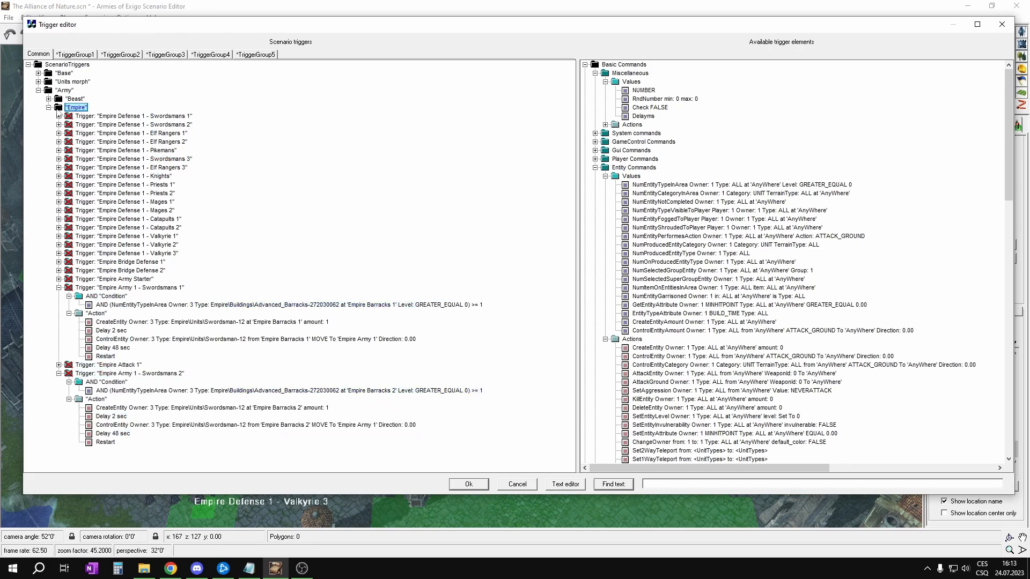
key(ctrl+v)
scroll(231, 402, down, 2)
double_click(185, 399)
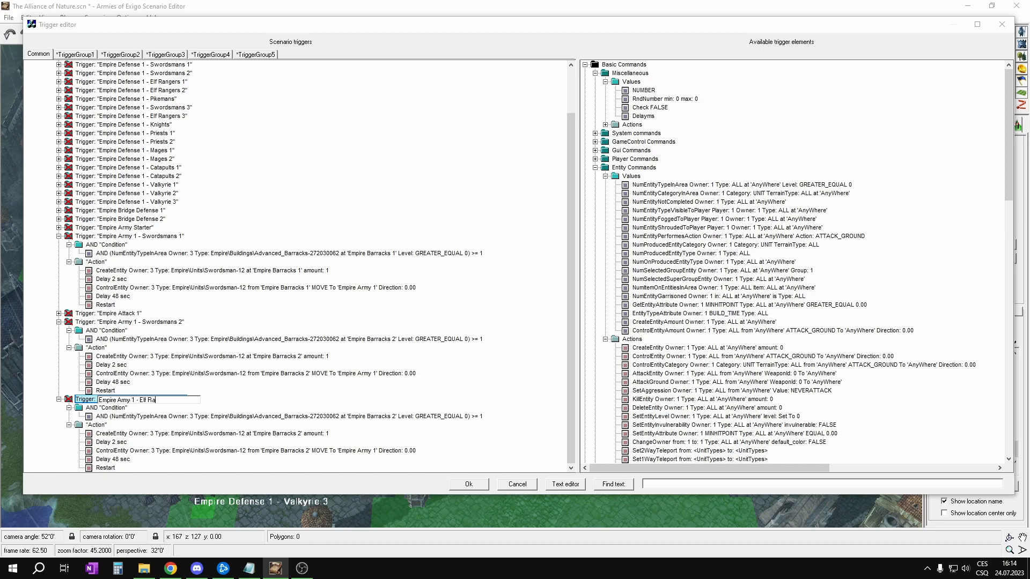
text(s)
key(Return)
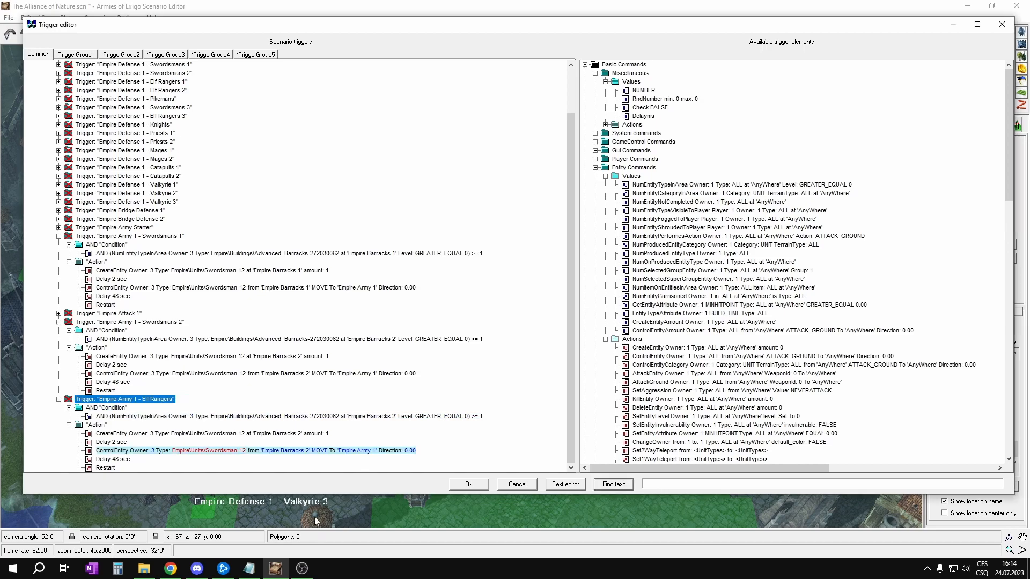
Set the condition, creation and move origin locations of the Empire Army 1 - Elf Rangers trigger to Empire Barracks 3.
click(378, 417)
click(378, 419)
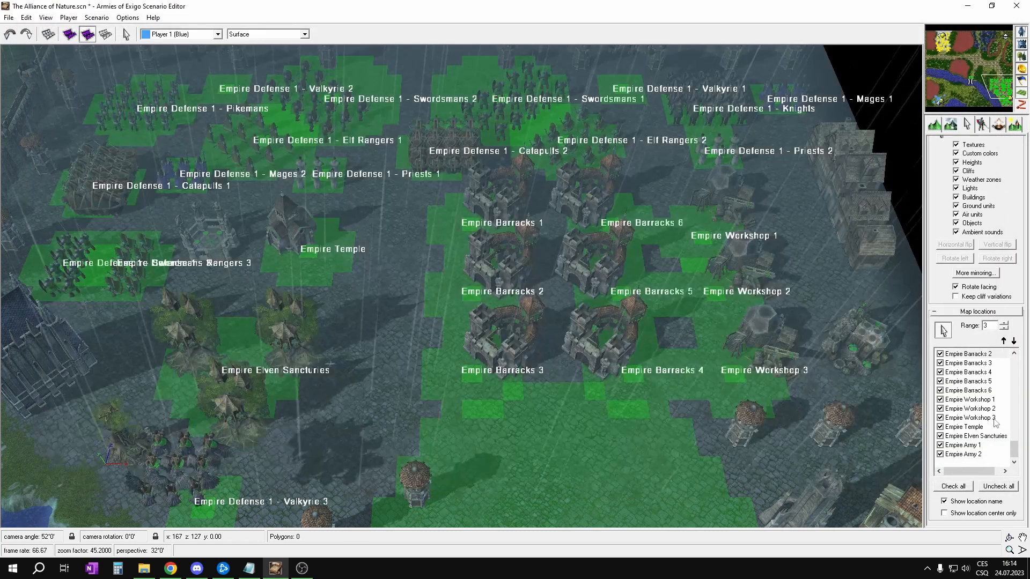
double_click(979, 363)
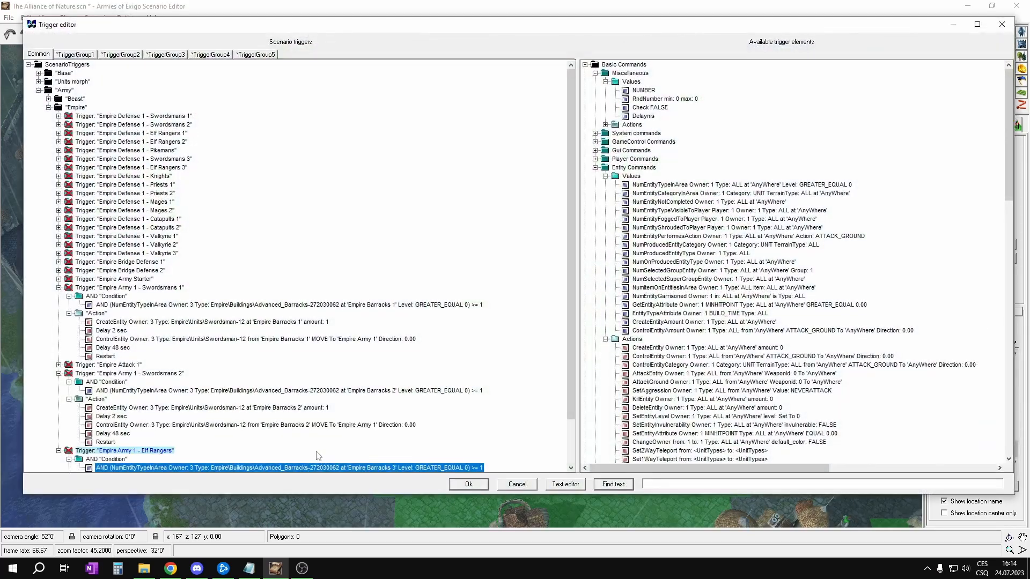
click(296, 435)
click(297, 437)
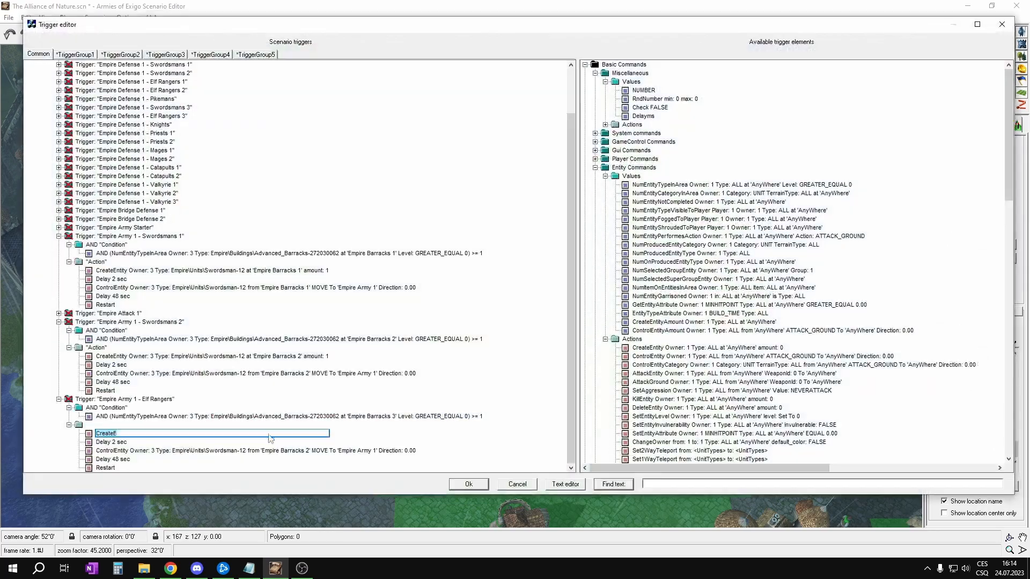
click(262, 448)
click(274, 454)
click(946, 363)
scroll(164, 326, up, 1)
scroll(230, 375, down, 2)
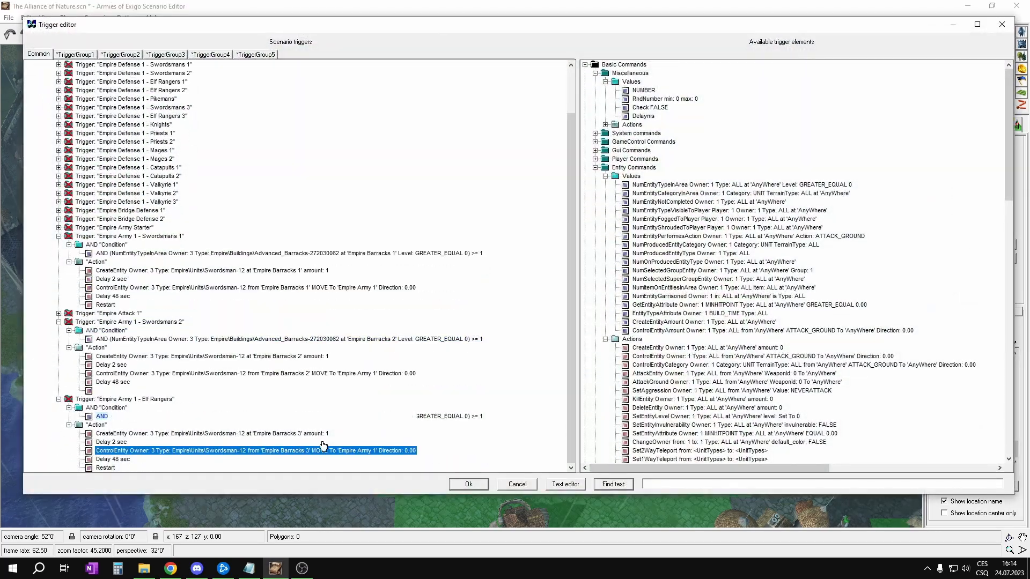
Collapse the triggers in the Empire folder and expand only the Empire Army 1 - Elf Rangers trigger.
scroll(102, 243, up, 2)
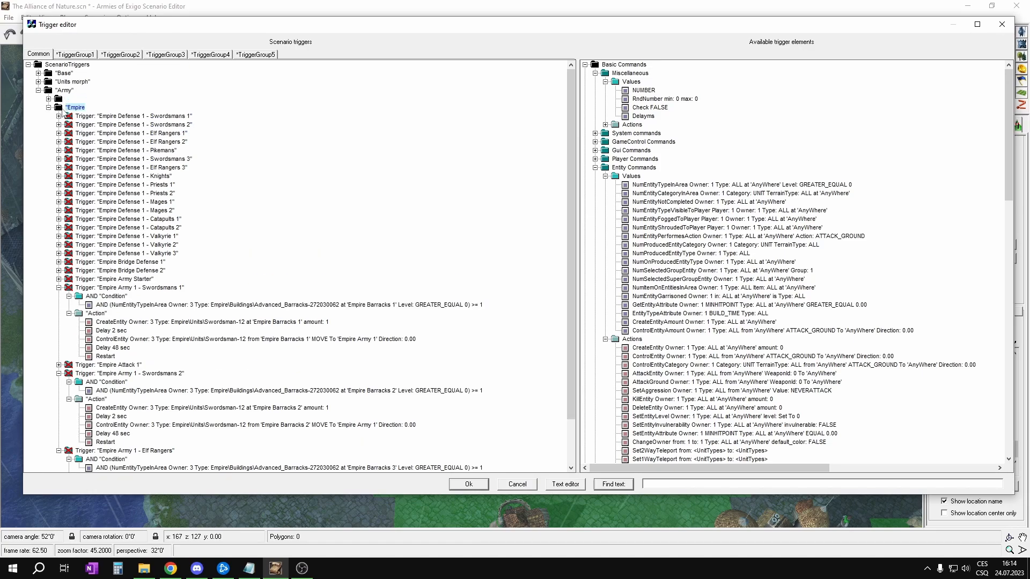
right_click(62, 110)
click(77, 154)
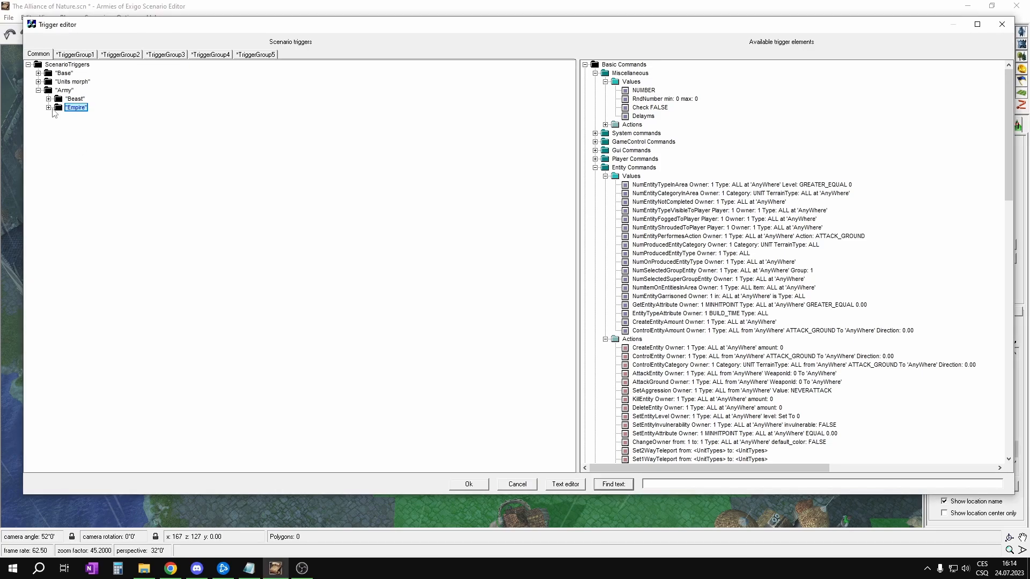
right_click(70, 314)
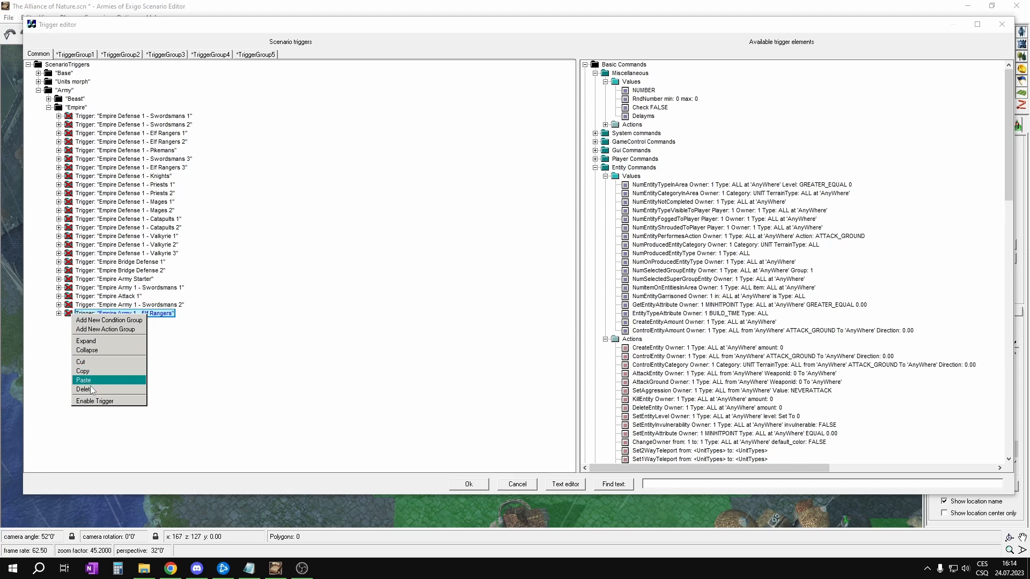
click(92, 351)
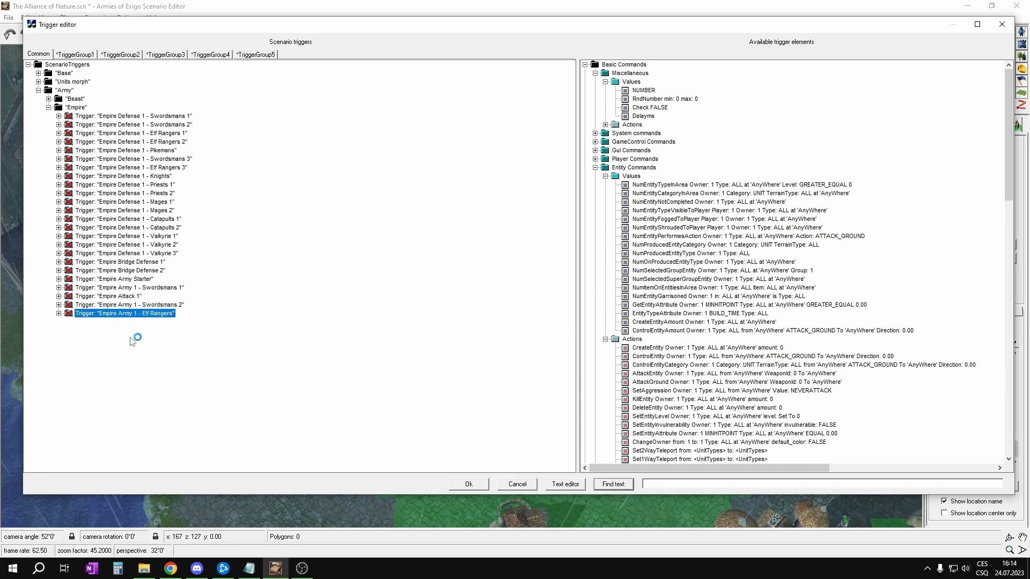
right_click(77, 317)
click(90, 342)
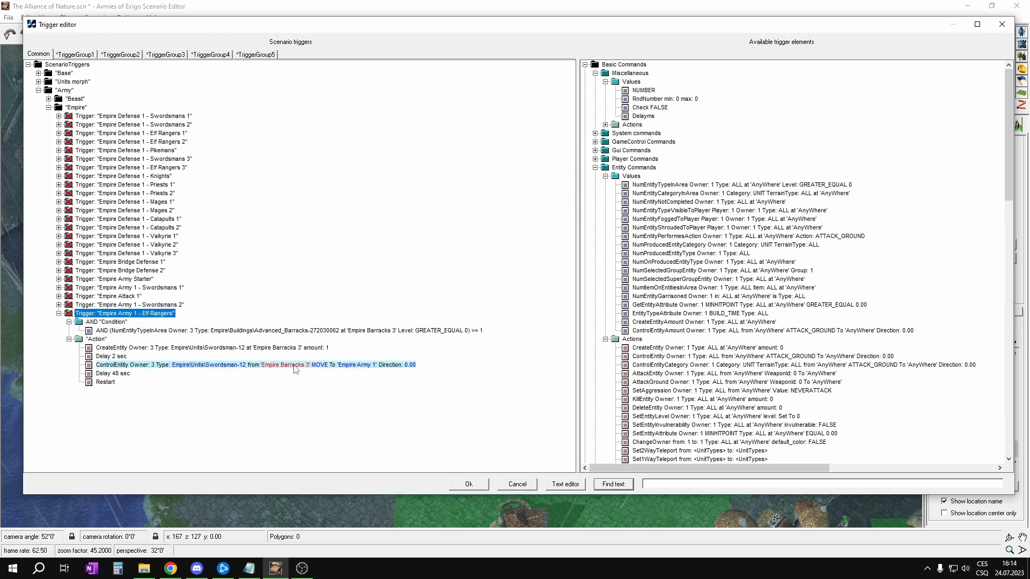
Set the unit type in the creation and move actions of the Empire Army 1 - Elf Rangers trigger to Elf Sentinel.
click(220, 348)
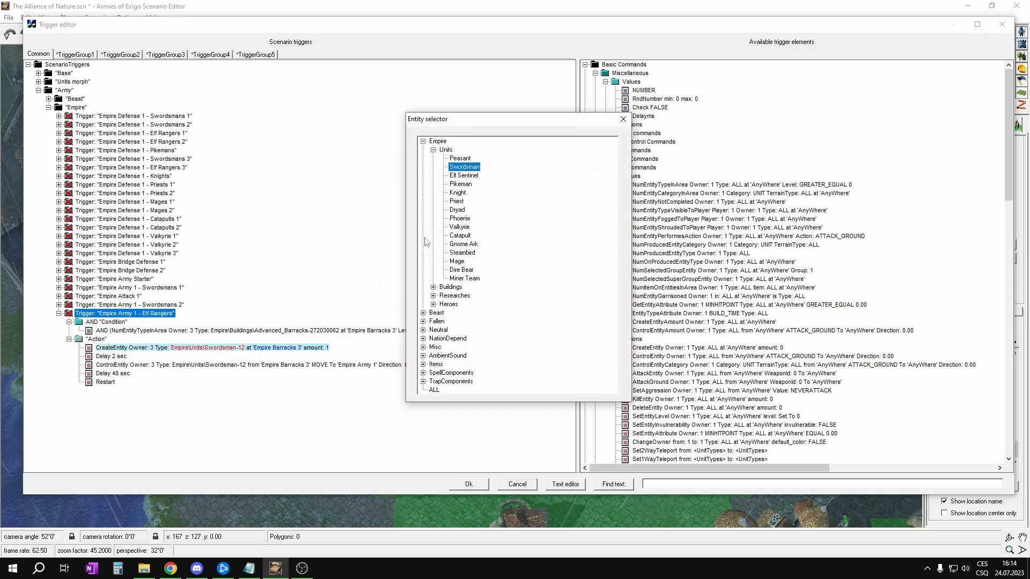
double_click(466, 176)
click(209, 366)
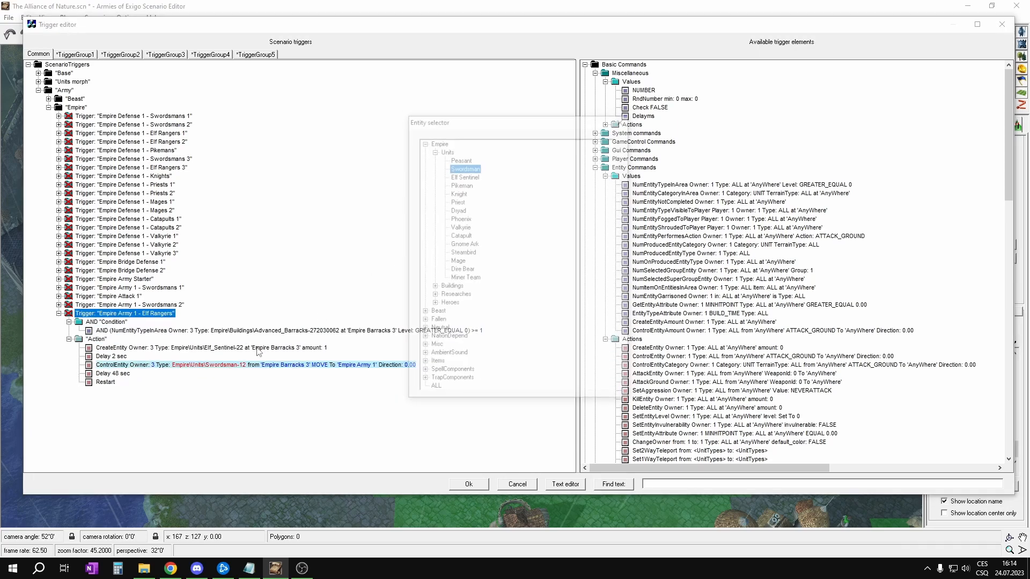
double_click(467, 177)
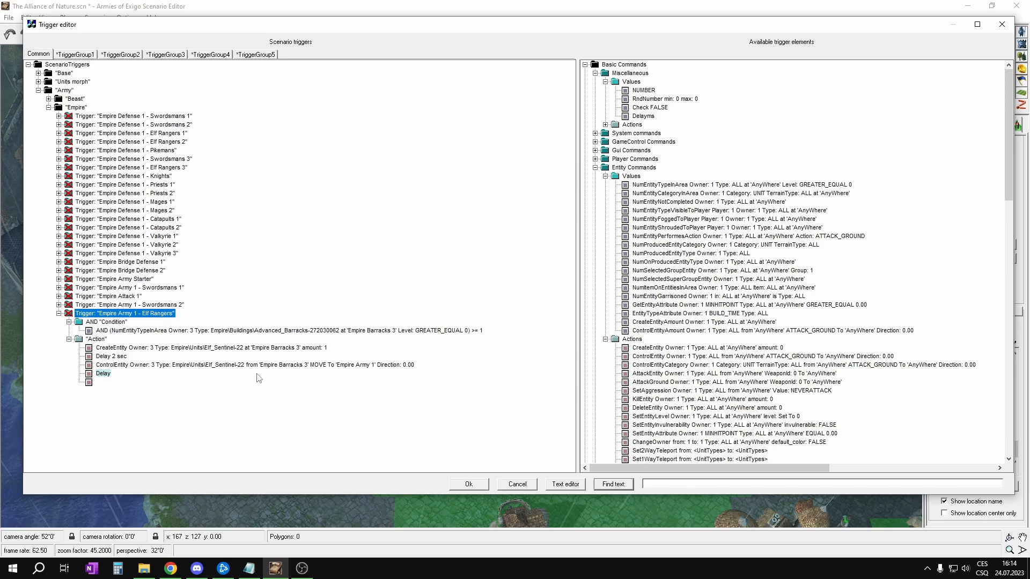
Duplicate the Empire Army 1 - Elf Rangers trigger and set the copy's condition, creation and move origin locations to Empire Barracks 4.
click(88, 306)
key(ctrl+v)
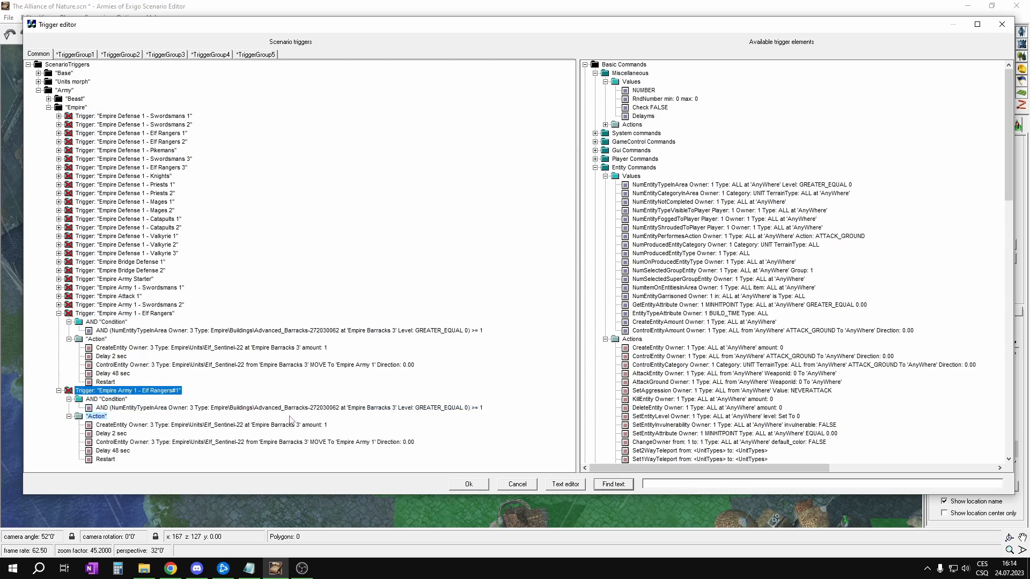
click(383, 408)
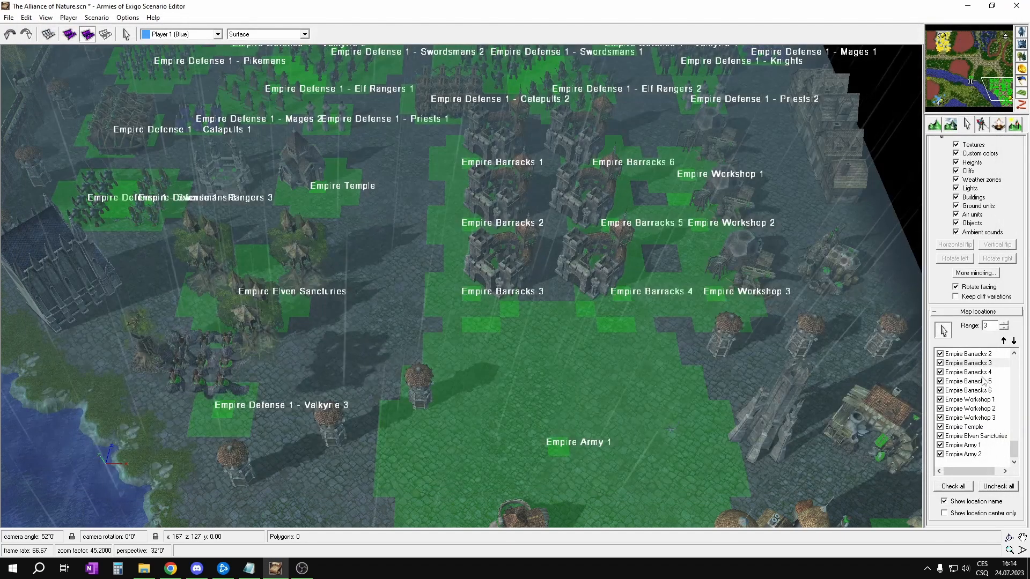
double_click(976, 374)
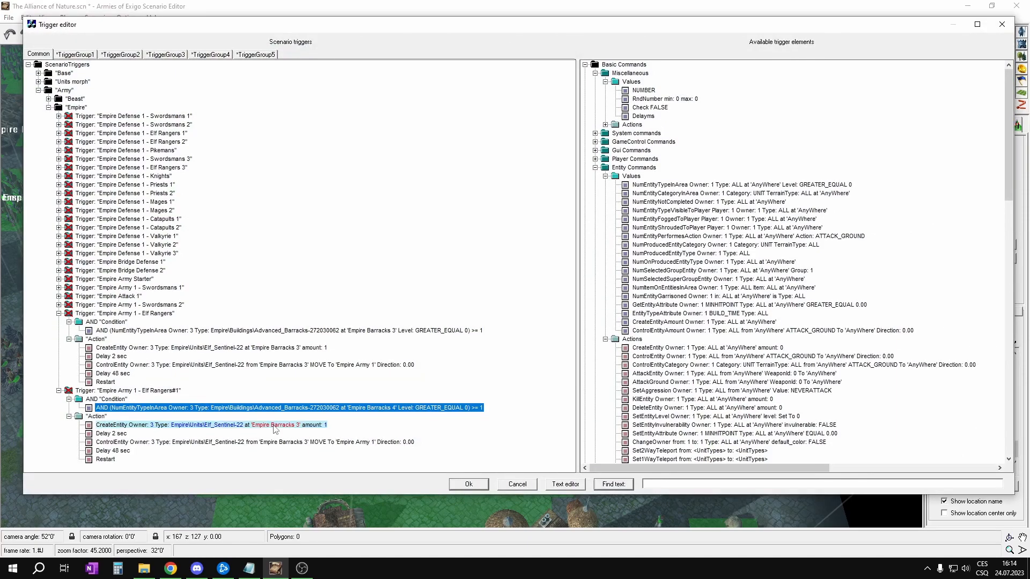
click(275, 426)
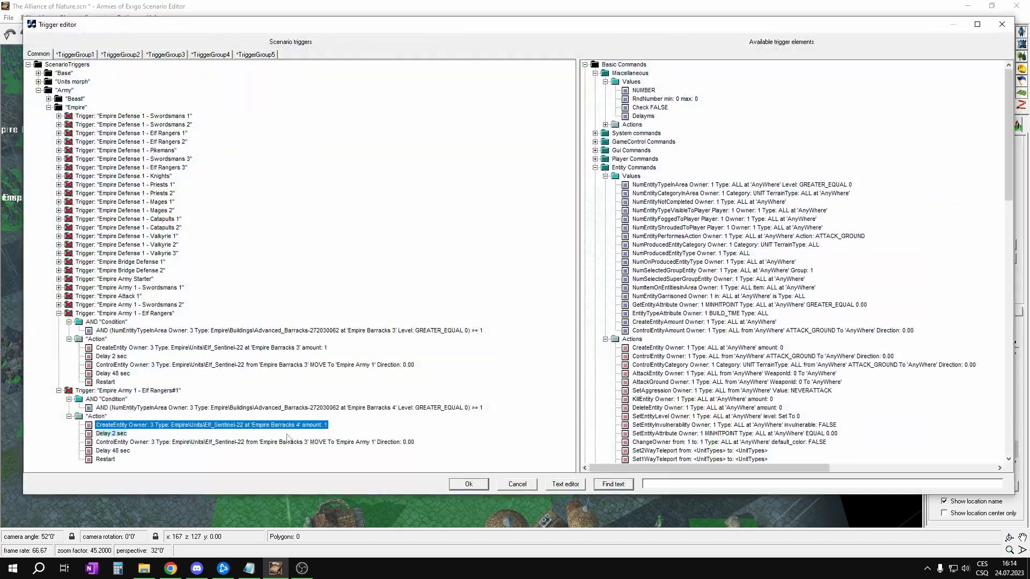
click(274, 437)
click(280, 446)
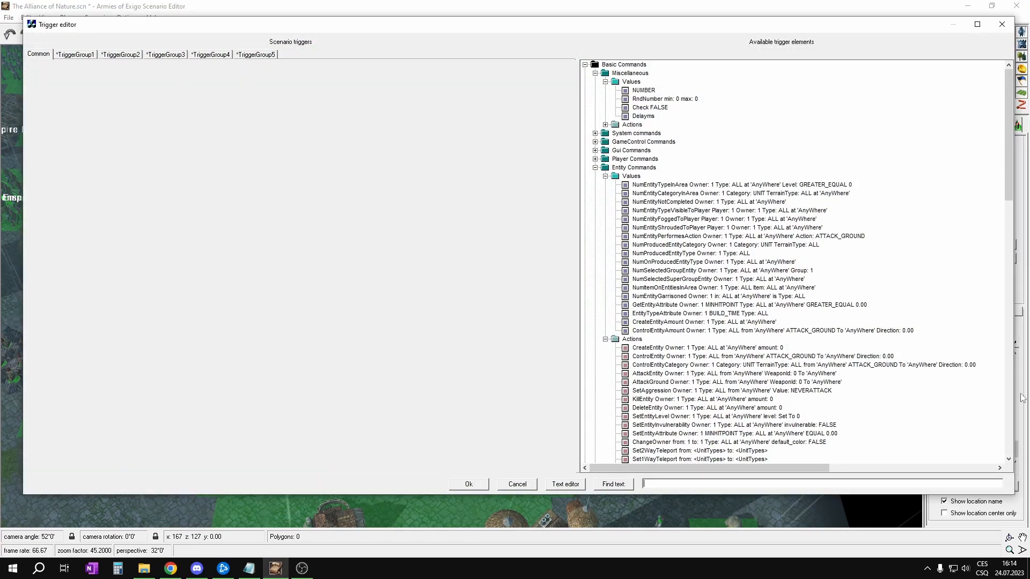
double_click(977, 372)
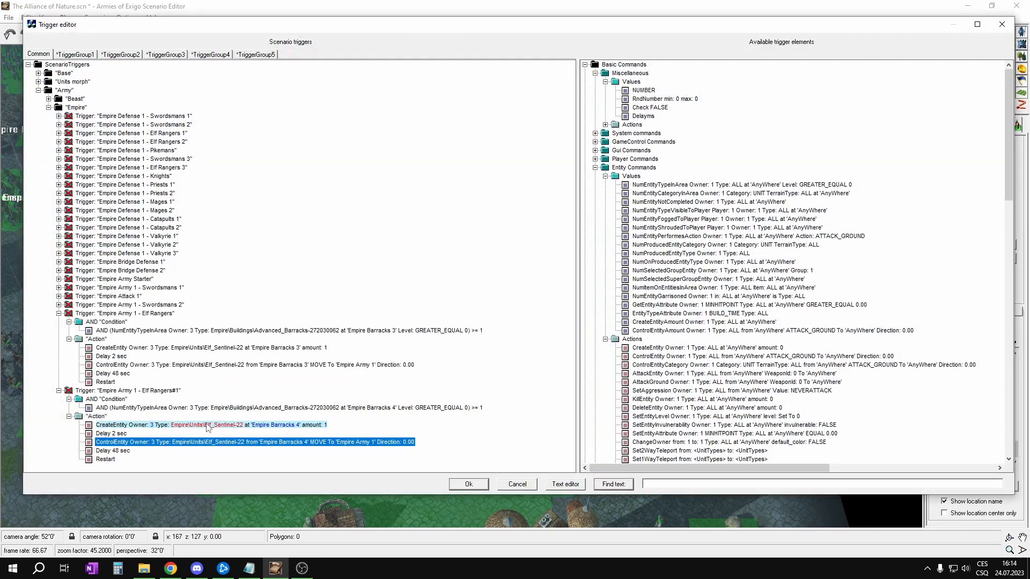
Set the unit type in the duplicated Elf Rangers trigger's creation and move actions to Pikeman.
click(207, 424)
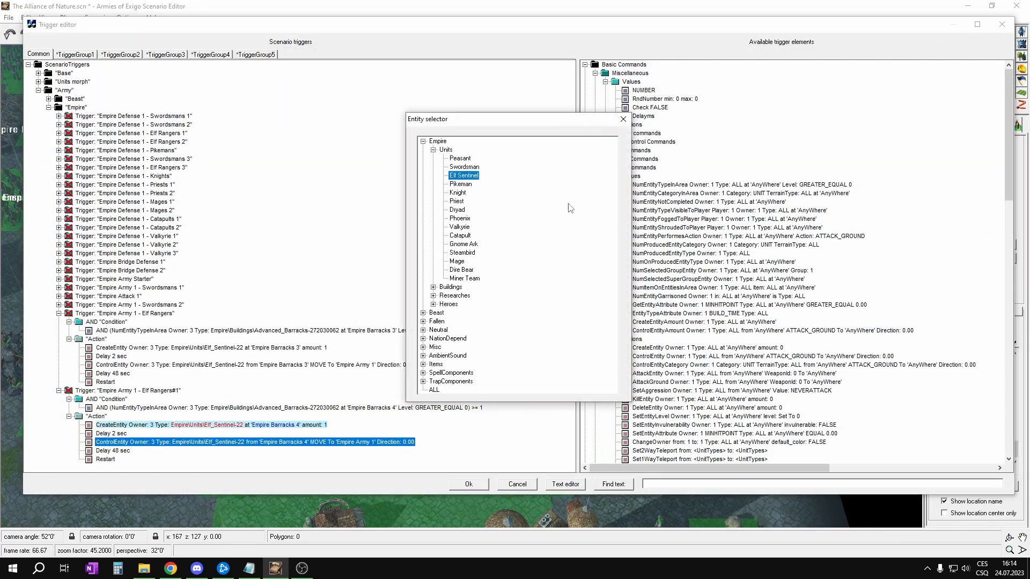
double_click(460, 184)
click(196, 442)
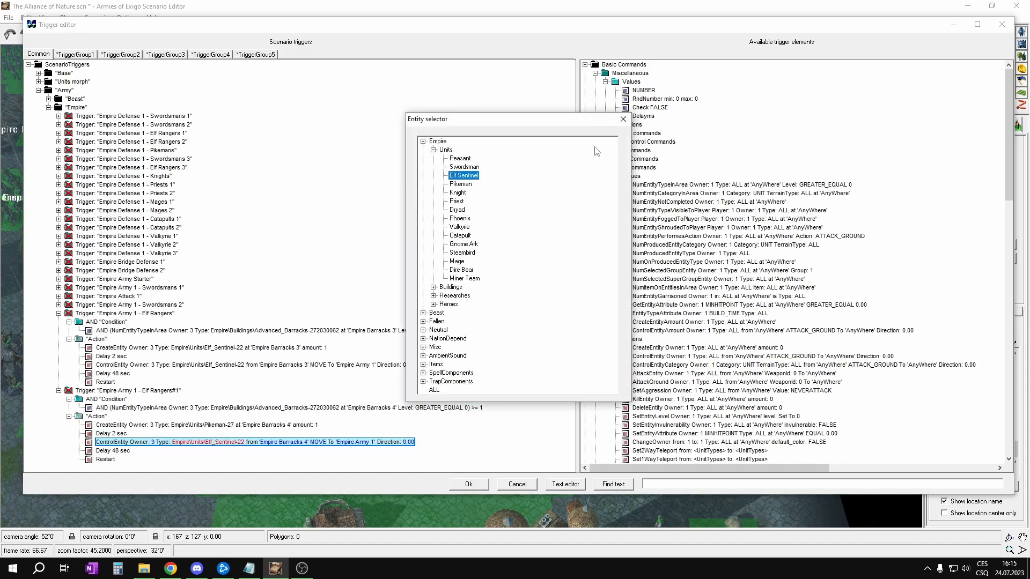
double_click(460, 184)
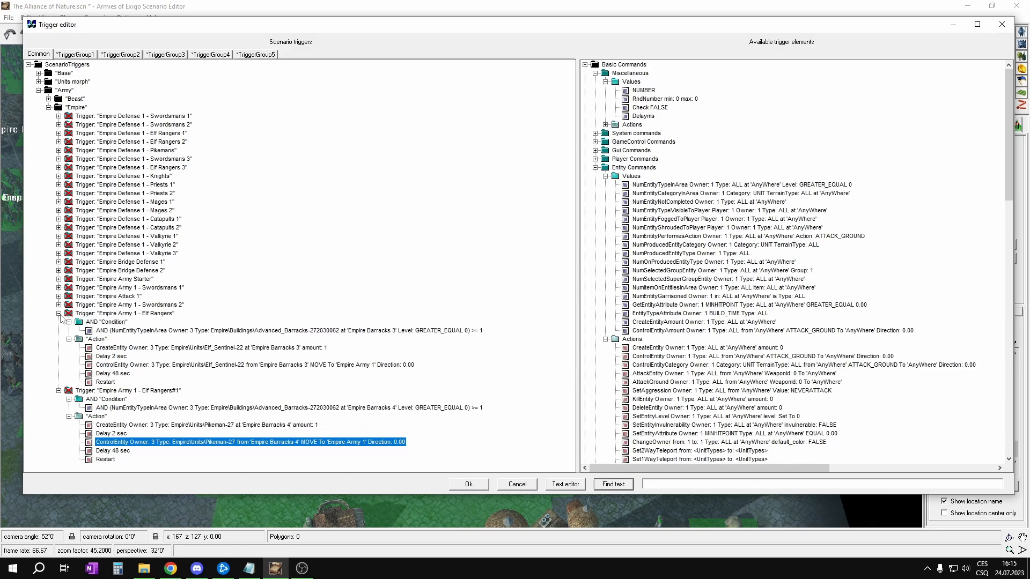
Rename the duplicated Elf Rangers trigger as Empire Army 1 - Pikemans.
click(80, 391)
double_click(176, 392)
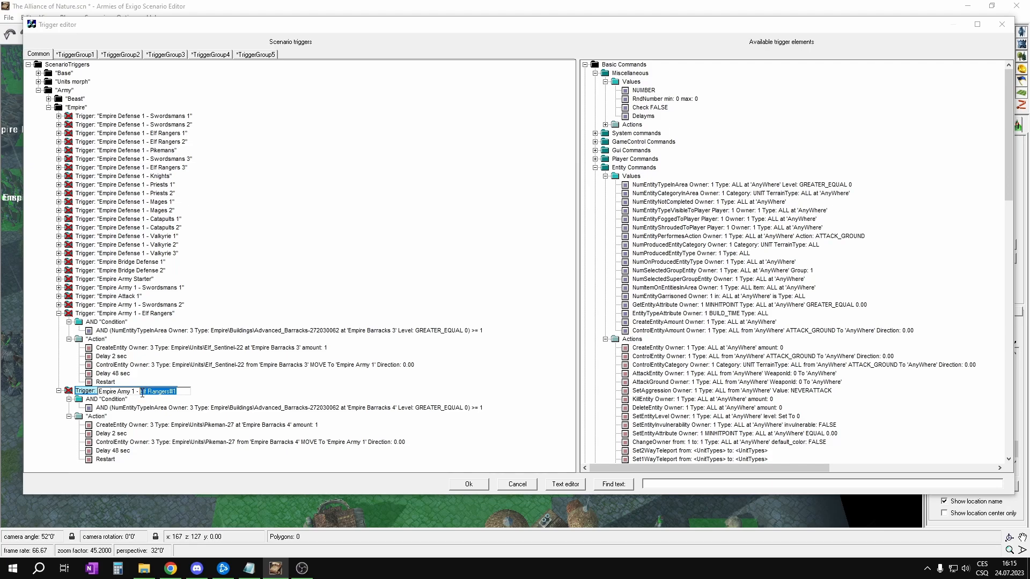
text(Pikemans)
key(Return)
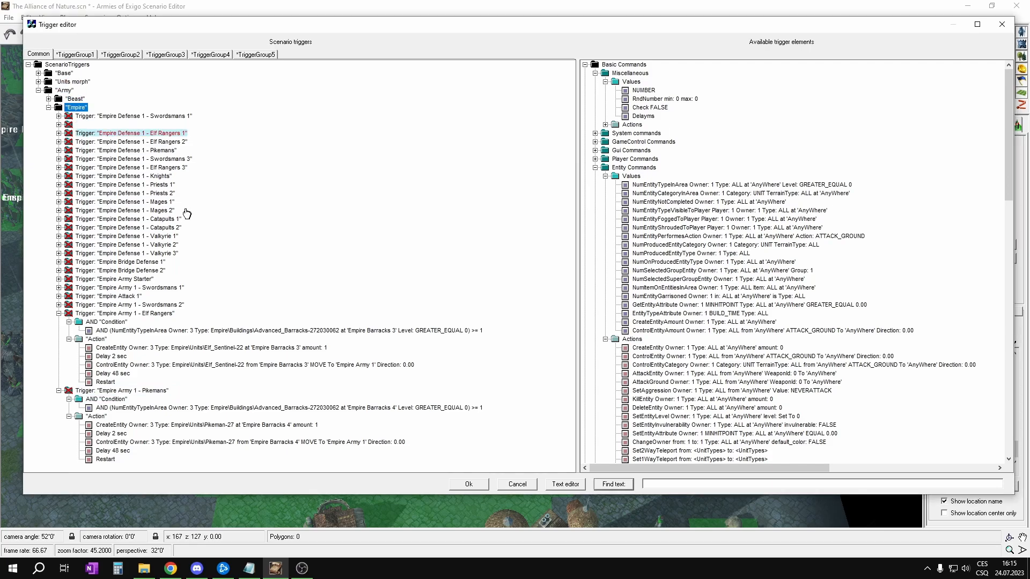
Duplicate the Empire Army 1 - Pikemans trigger and set the copy's condition, creation and move origin locations to Empire Barracks 5.
key(ctrl+v)
click(385, 415)
click(385, 420)
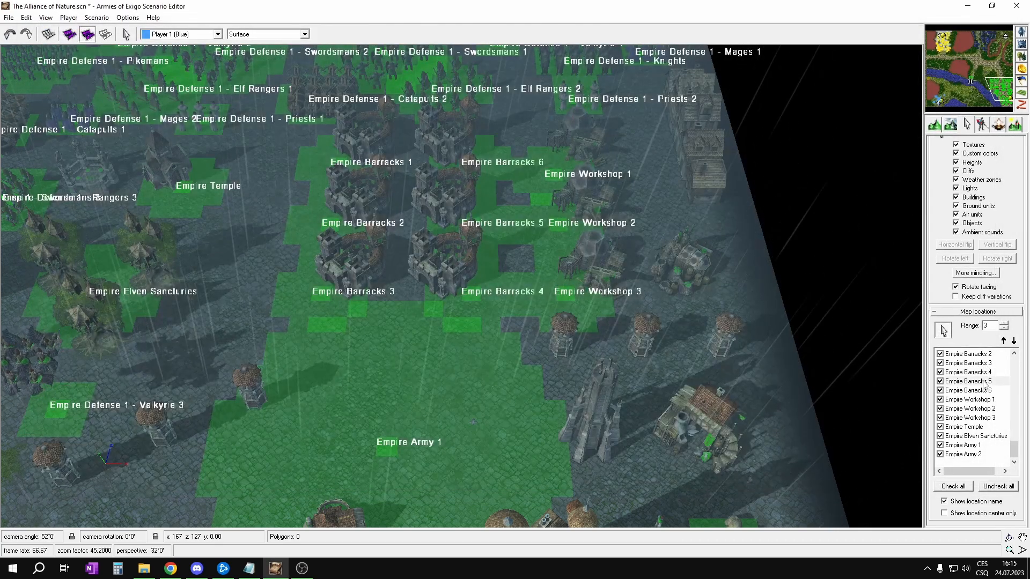
double_click(983, 381)
scroll(317, 372, down, 2)
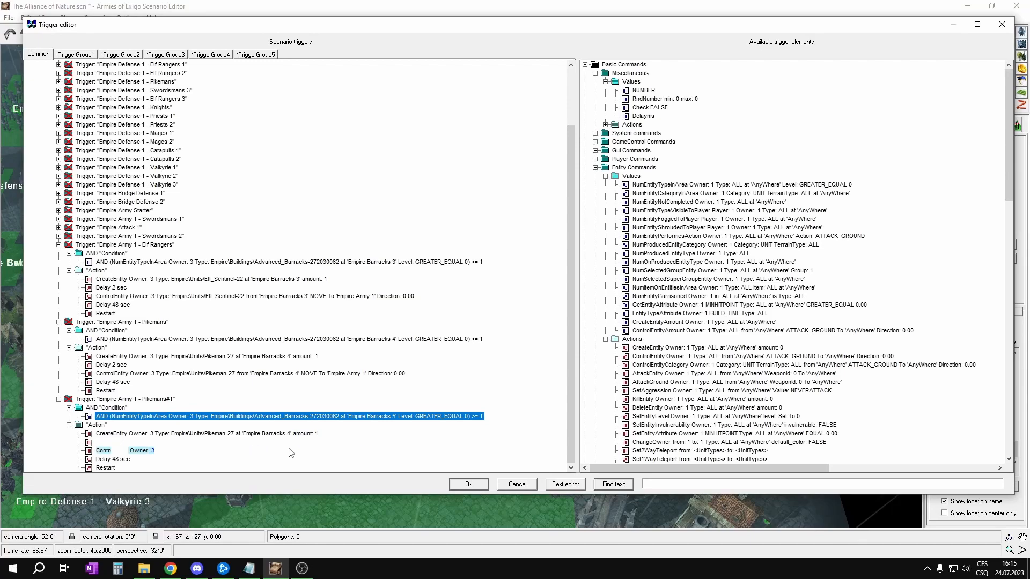
click(294, 434)
click(301, 438)
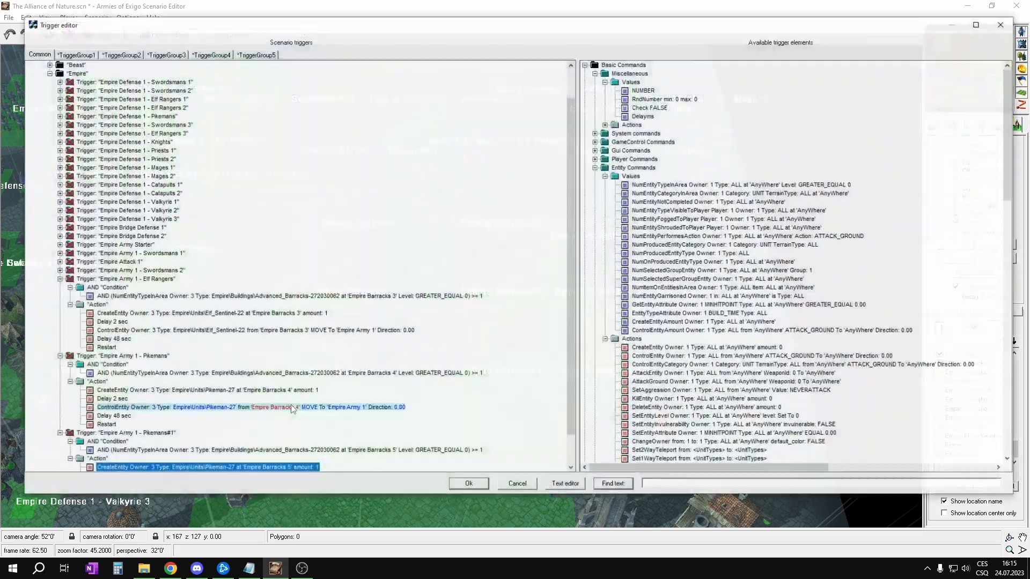
scroll(290, 405, down, 1)
click(251, 448)
click(259, 451)
click(979, 383)
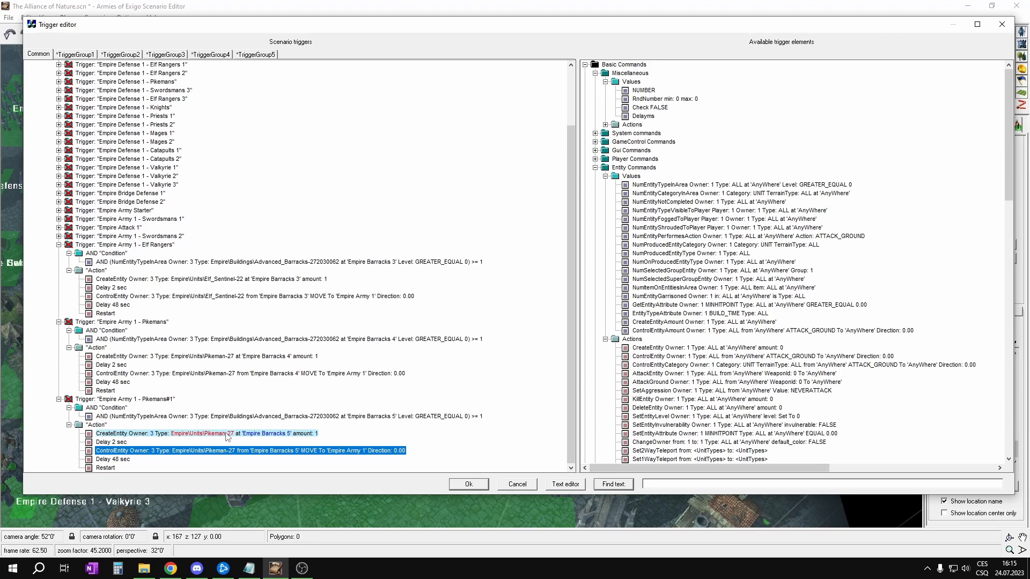
Set the duplicated Pikemans trigger's created and moved unit type to Knight and rename the trigger Empire Army 1 - Knights.
click(226, 434)
double_click(458, 192)
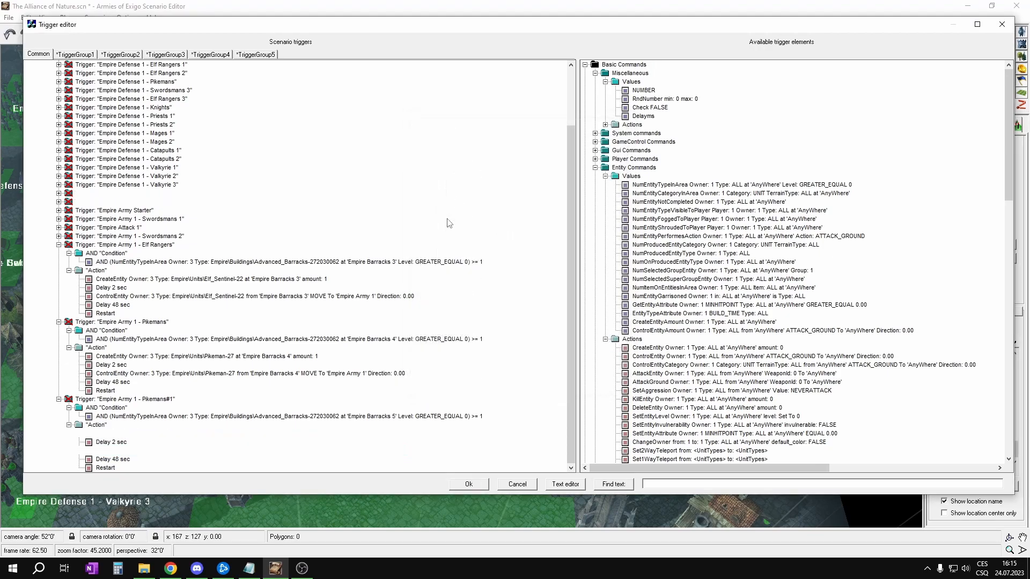
click(223, 450)
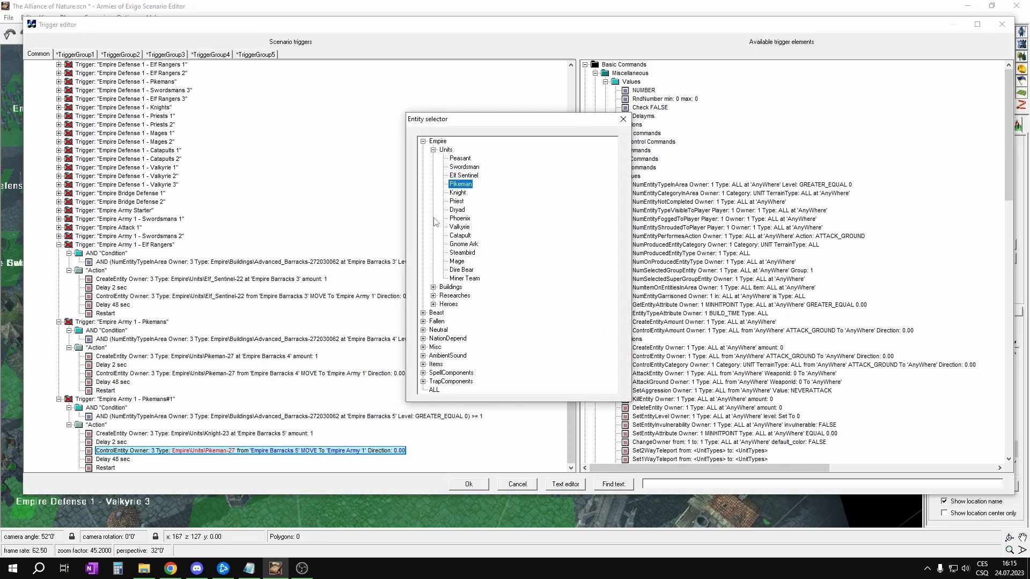
double_click(465, 193)
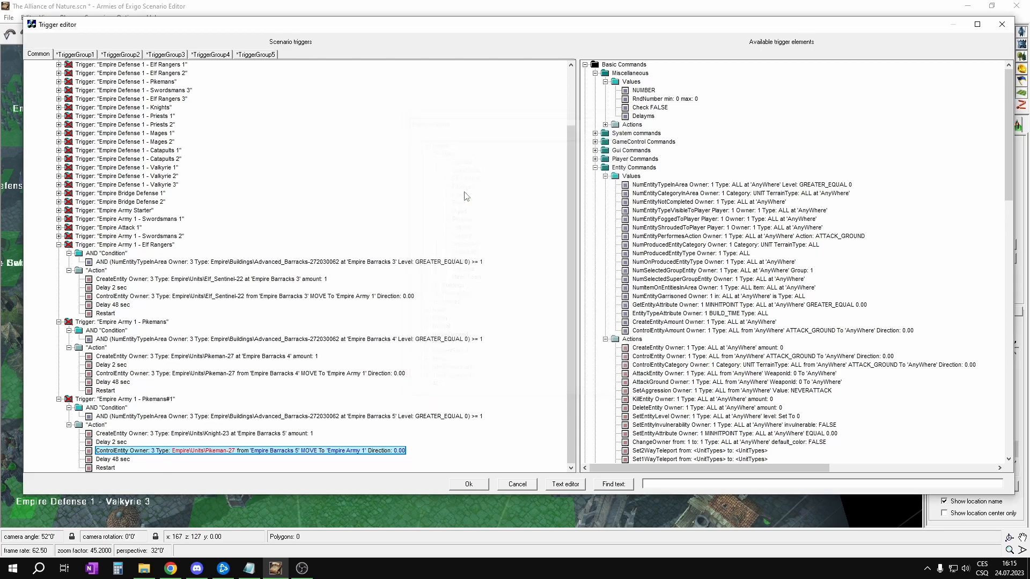
click(141, 402)
click(166, 399)
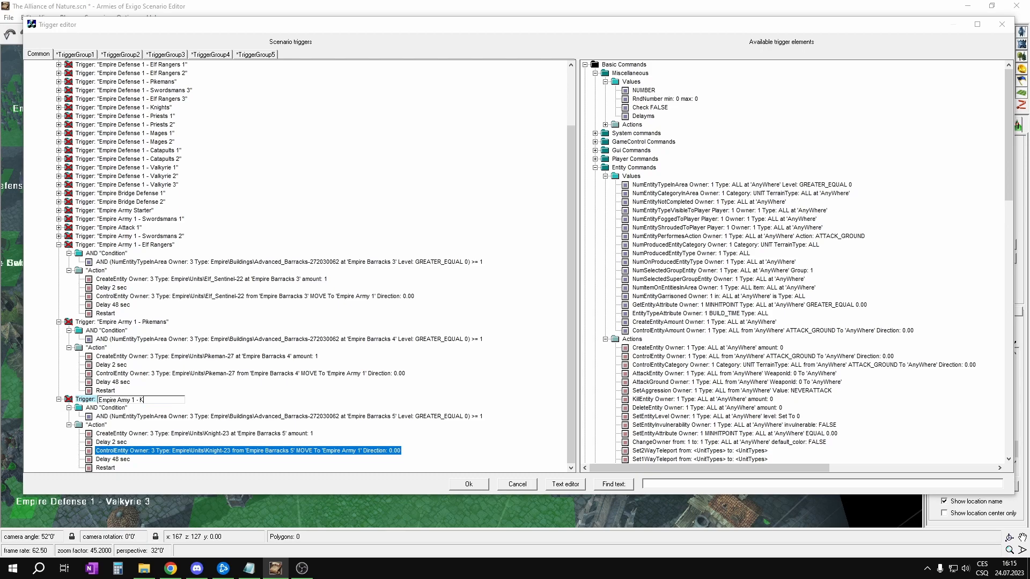
key(Return)
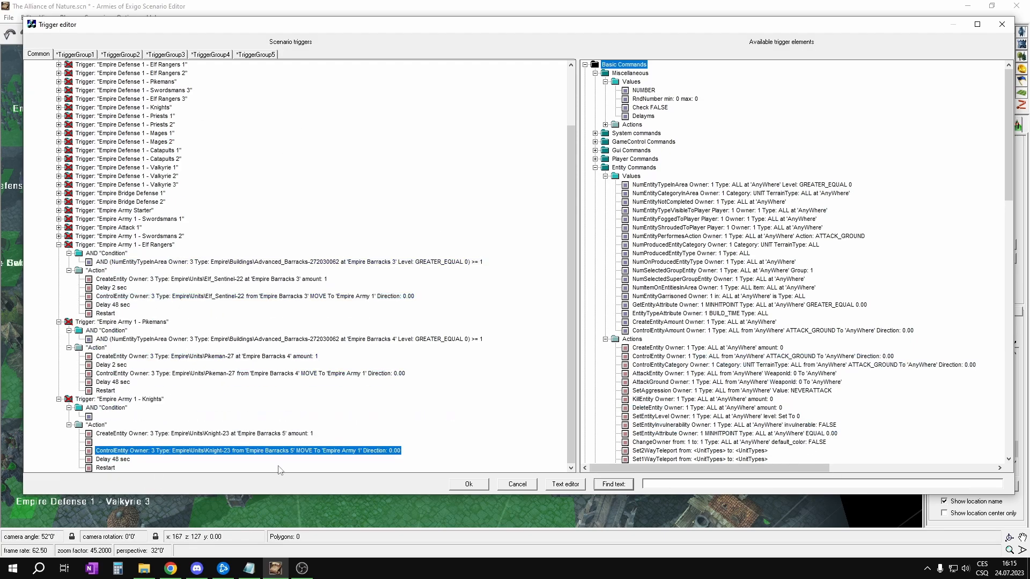
Duplicate the Empire Army 1 - Knights trigger in the Empire folder and rename the copy Empire Army 1 - Mages.
click(168, 452)
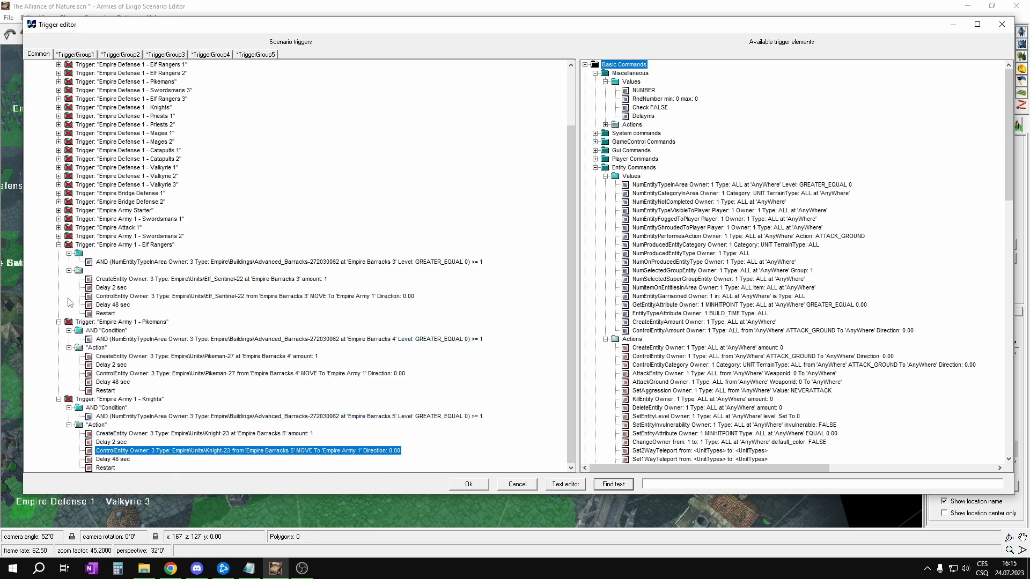
click(77, 400)
scroll(99, 208, up, 3)
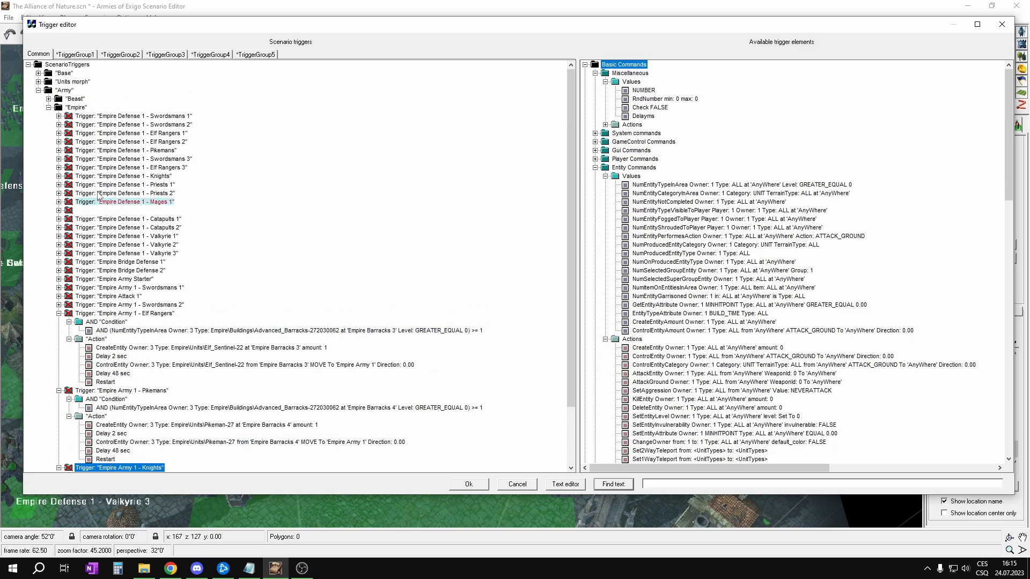
click(65, 107)
key(ctrl+v)
scroll(211, 218, down, 3)
double_click(164, 399)
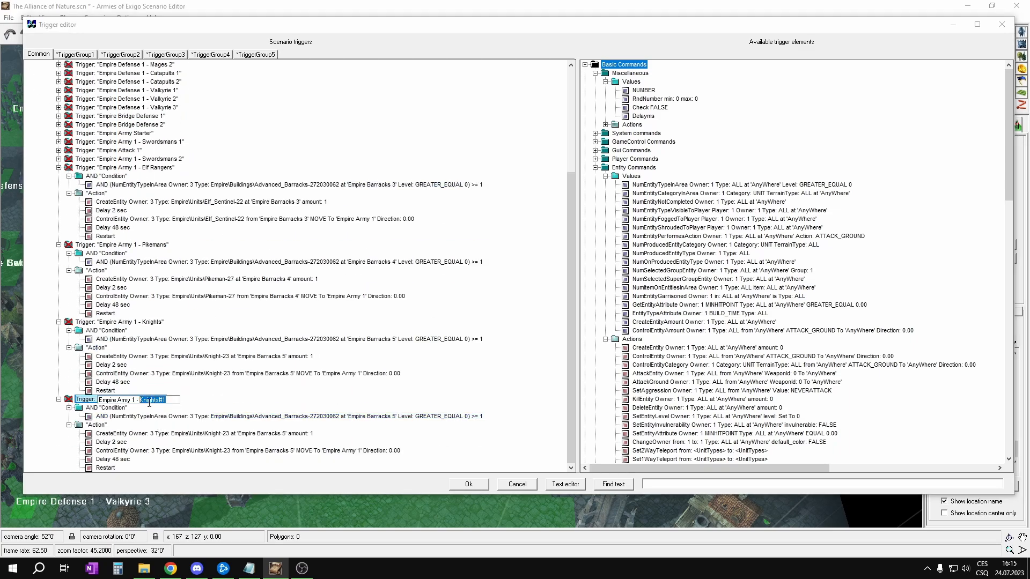
key(Return)
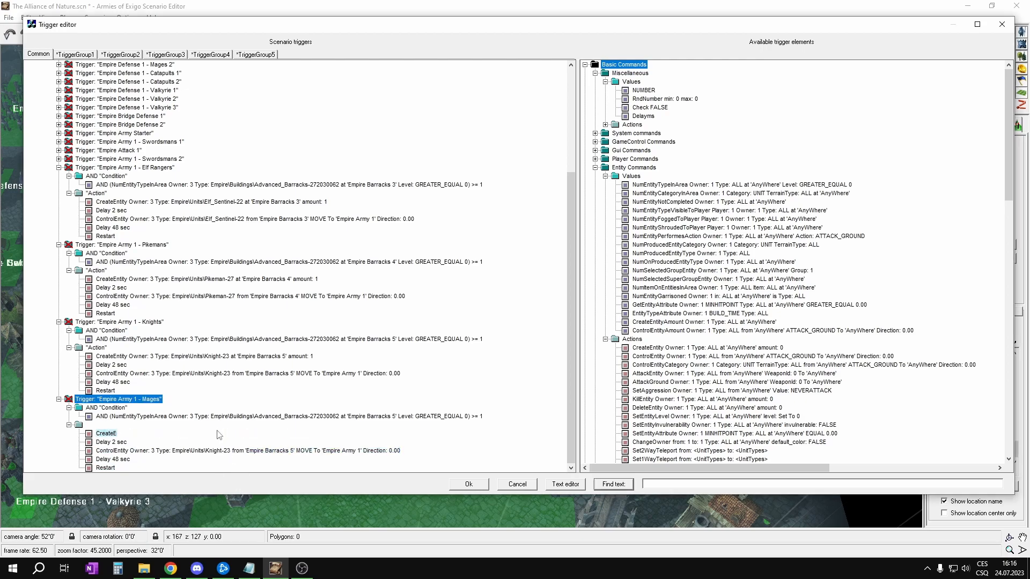
Set the unit type in the creation and move actions of the Empire Army 1 - Mages trigger to Mage.
double_click(217, 433)
double_click(457, 261)
double_click(201, 451)
double_click(457, 262)
Set the condition, creation and move origin locations of the Empire Army 1 - Mages trigger to Empire Barracks 6.
double_click(378, 417)
click(379, 419)
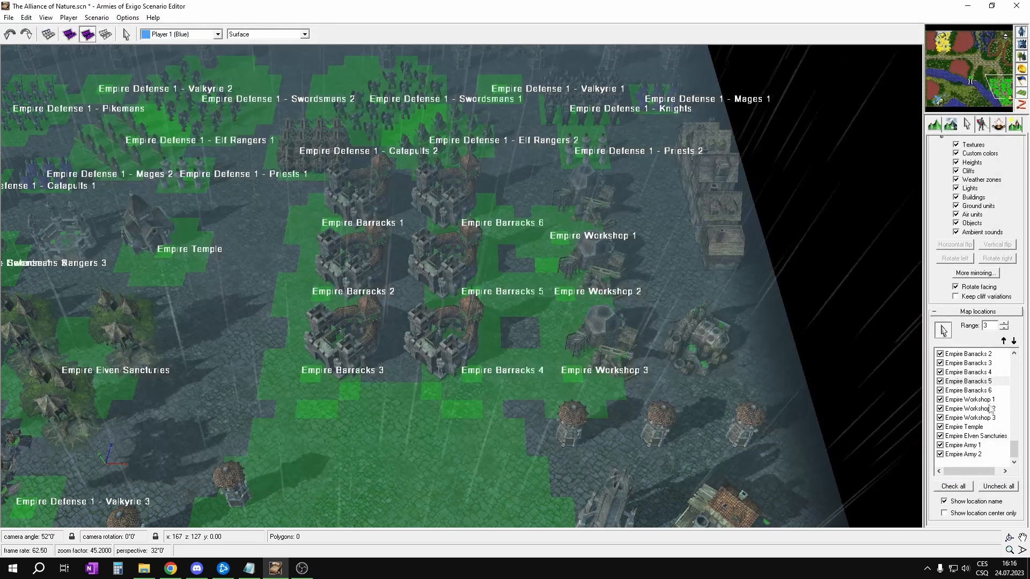
double_click(976, 391)
scroll(285, 451, down, 2)
click(240, 433)
click(242, 436)
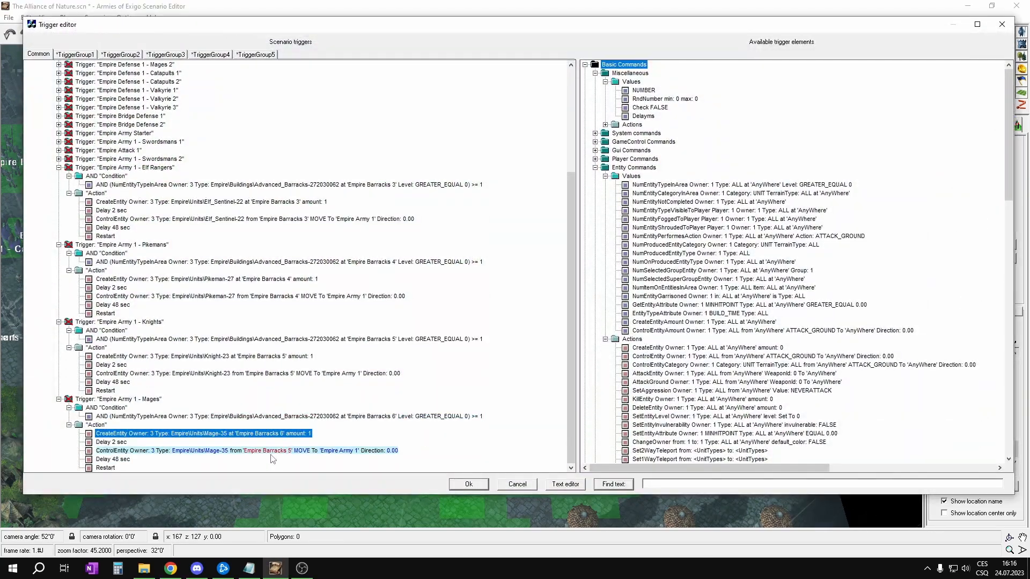
click(271, 455)
click(274, 458)
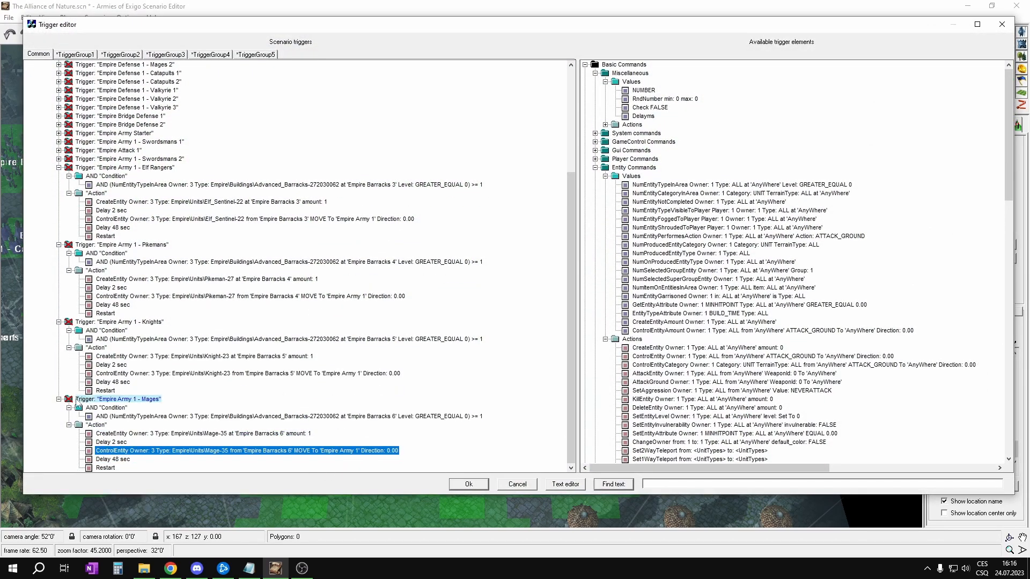
Copy the Empire Army 1 - Mages trigger, collapse the Empire folder's triggers, and paste the copy there as Empire Army 1 - Catapults 1.
click(69, 399)
key(ctrl+c)
scroll(102, 242, up, 6)
right_click(59, 107)
click(74, 153)
click(48, 108)
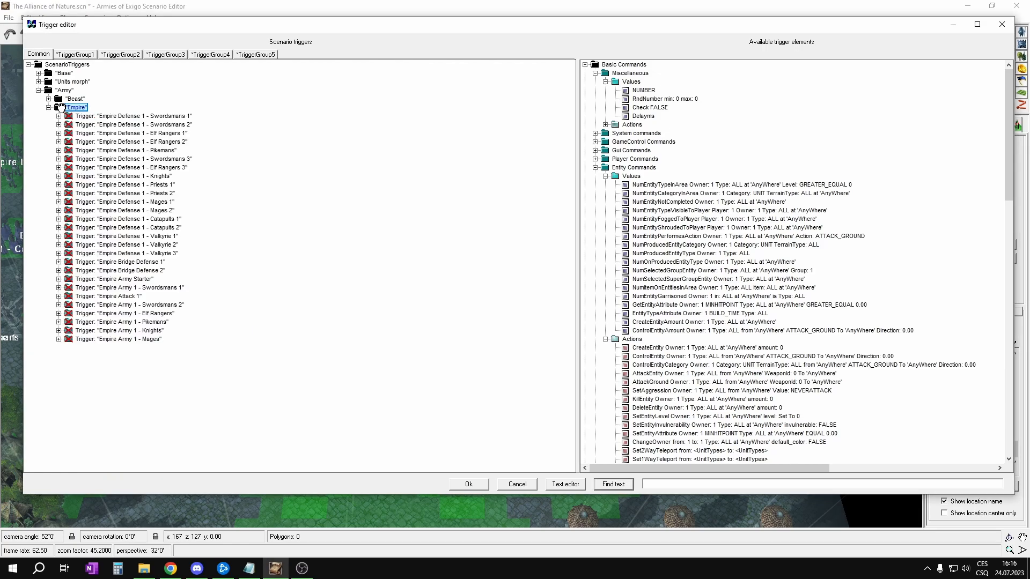
key(ctrl+v)
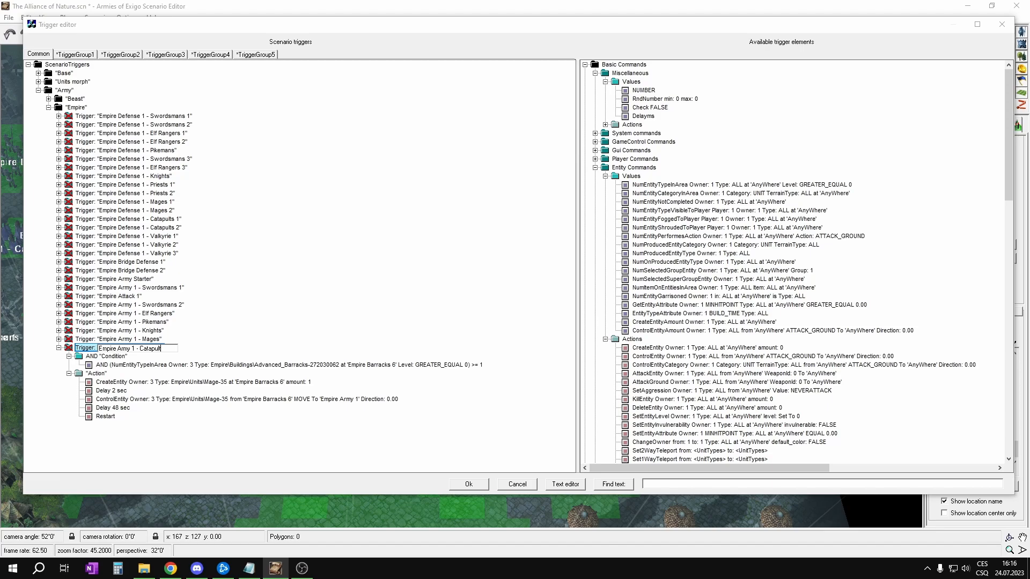
key(Return)
Set the Empire Army 1 - Catapults 1 trigger's condition to check for a Gnome Workshop at Empire Workshop 1.
click(252, 365)
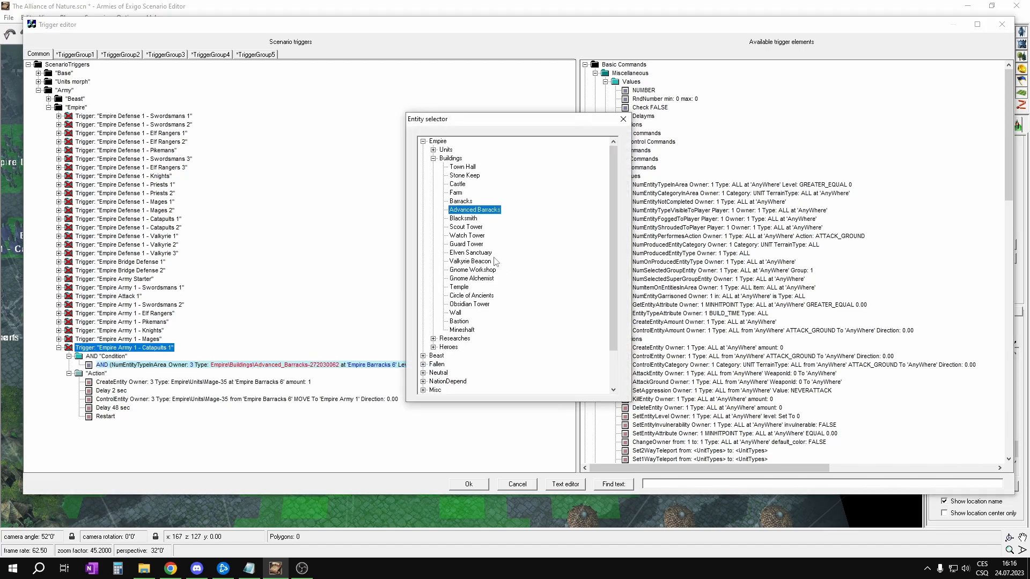
double_click(477, 270)
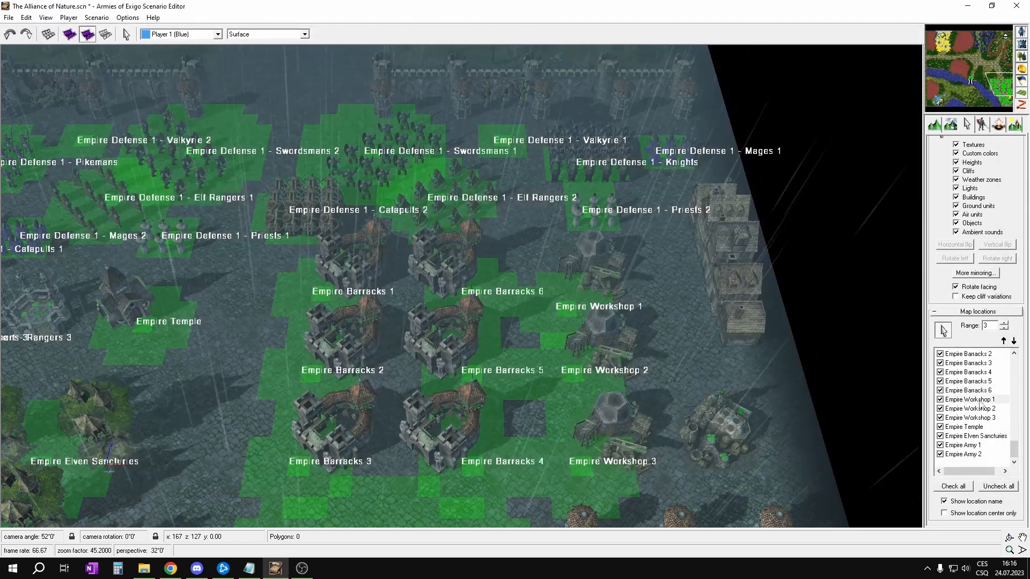
double_click(968, 400)
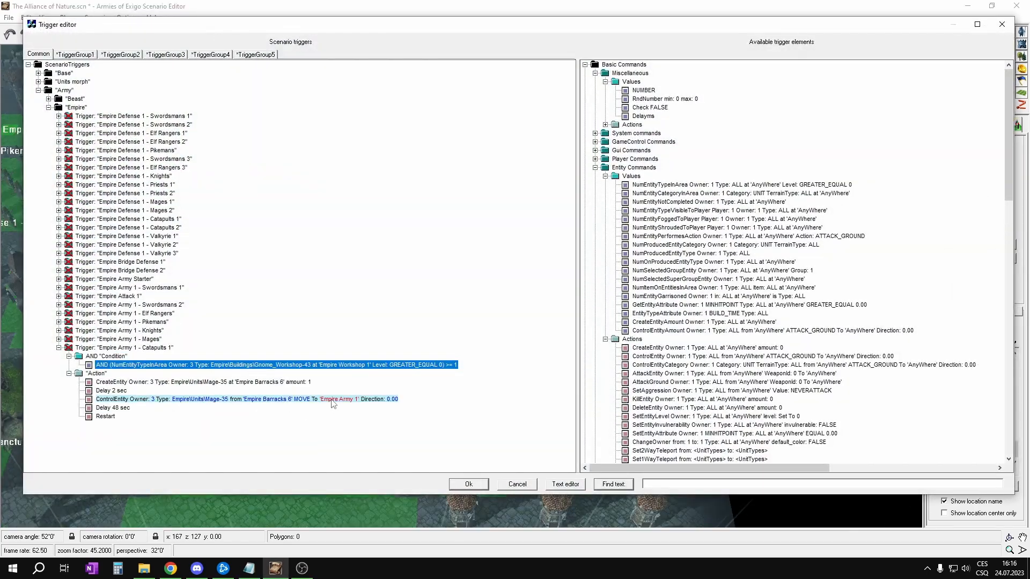
Set the creation location and move origin of the Empire Army 1 - Catapults 1 trigger to Empire Workshop 1.
click(257, 381)
click(258, 386)
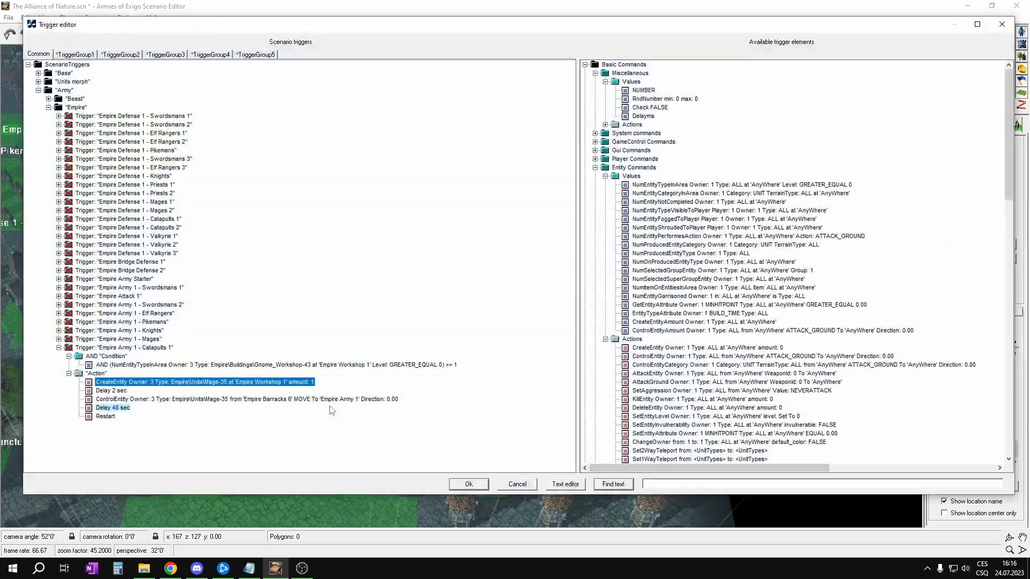
click(244, 396)
click(259, 401)
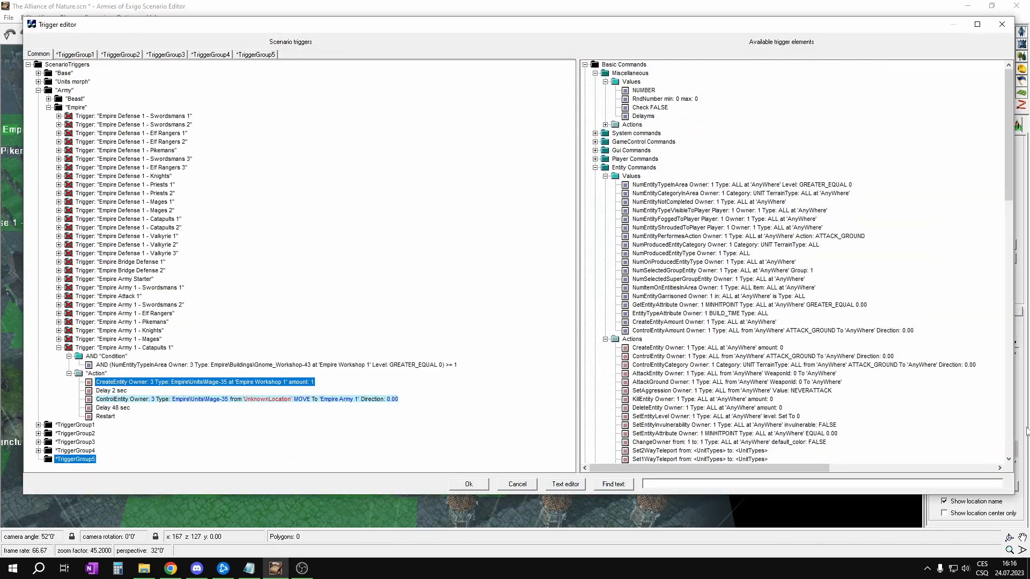
click(994, 402)
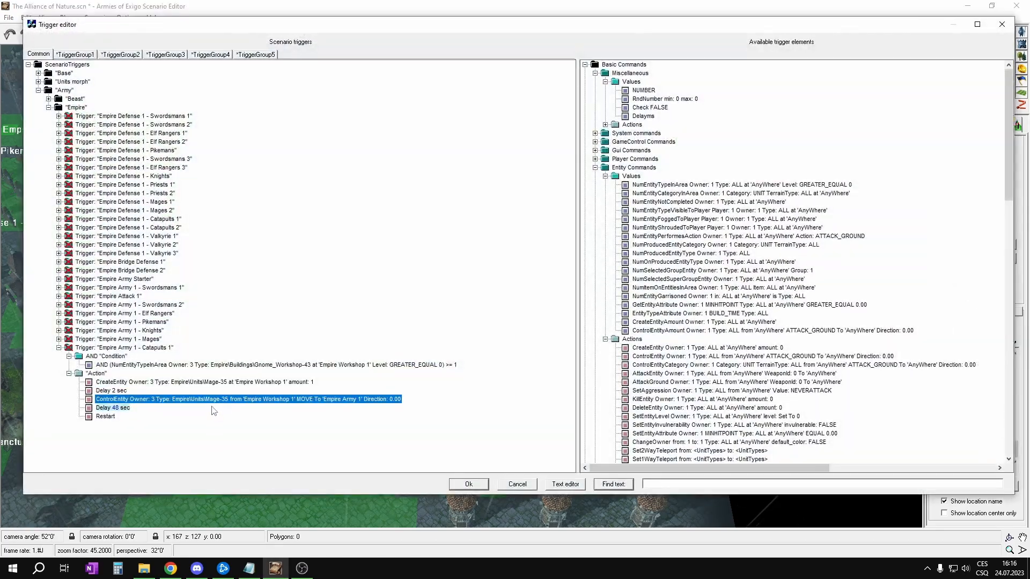
Set the unit type in the creation and move actions of the Empire Army 1 - Catapults 1 trigger to Catapult.
click(210, 383)
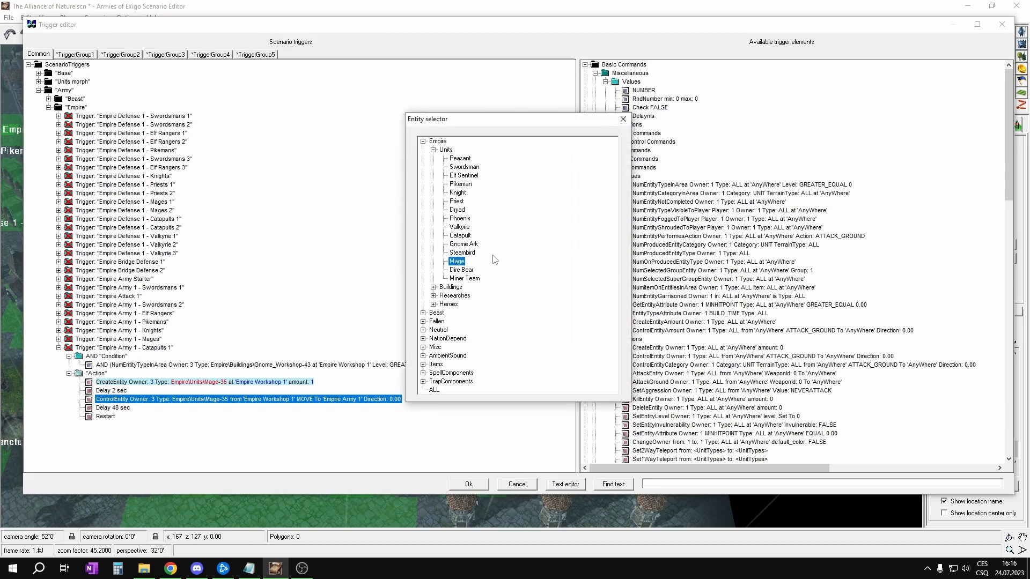
double_click(460, 236)
click(199, 399)
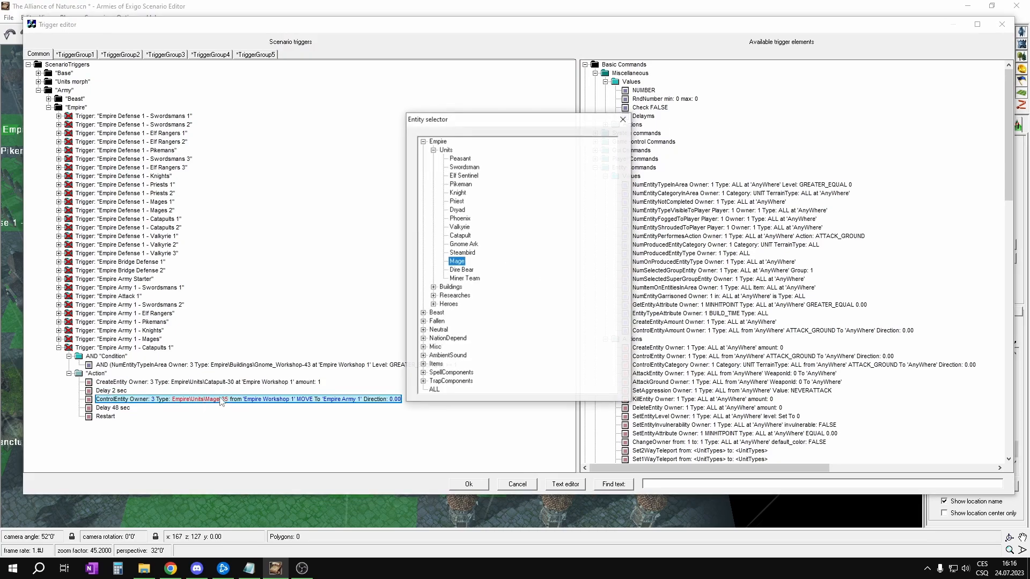
double_click(460, 235)
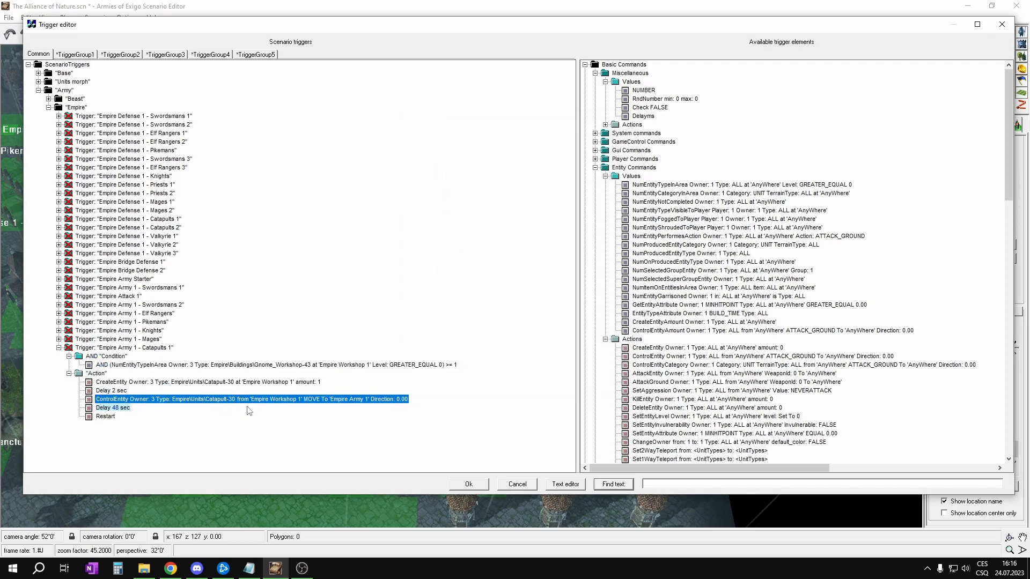
Copy the Empire Army 1 - Catapults 1 trigger into the Empire folder and name the copy Empire Army 1 - Catapults 2.
click(68, 348)
key(ctrl+c)
click(73, 107)
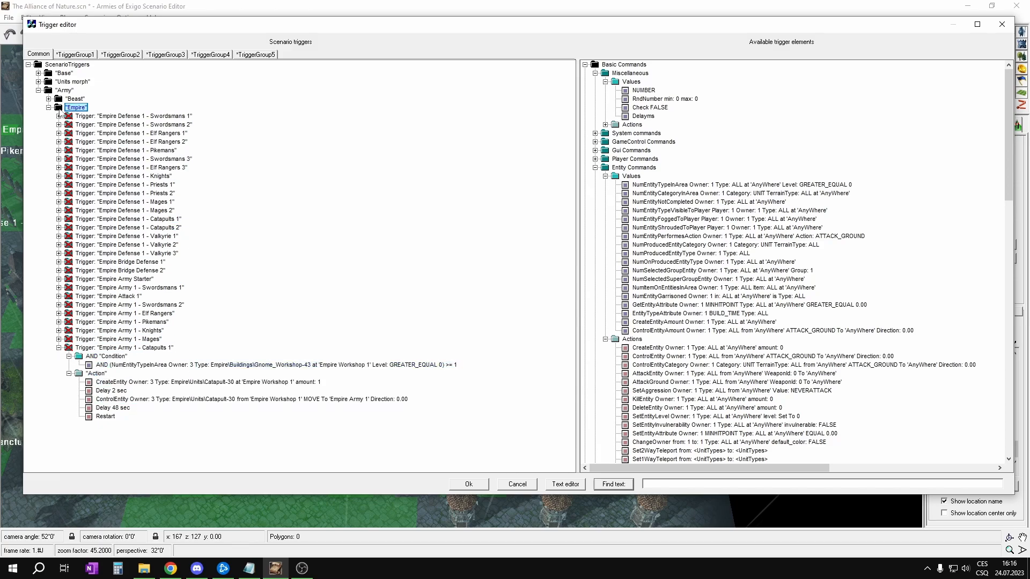
key(ctrl+v)
click(177, 425)
key(Return)
Set the condition, creation and move origin locations of the Empire Army 1 - Catapults 2 trigger to Empire Workshop 2.
click(339, 442)
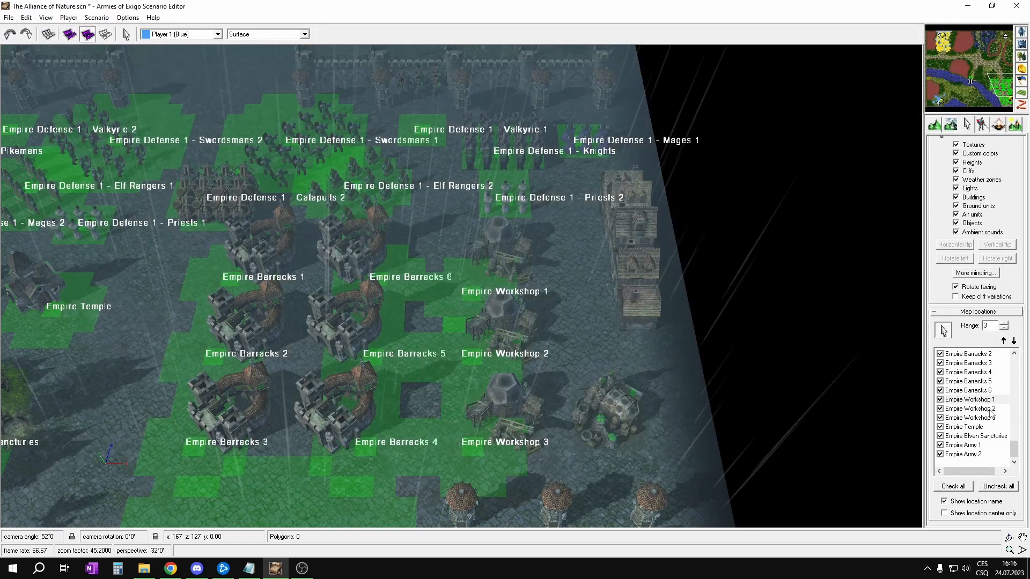
click(976, 408)
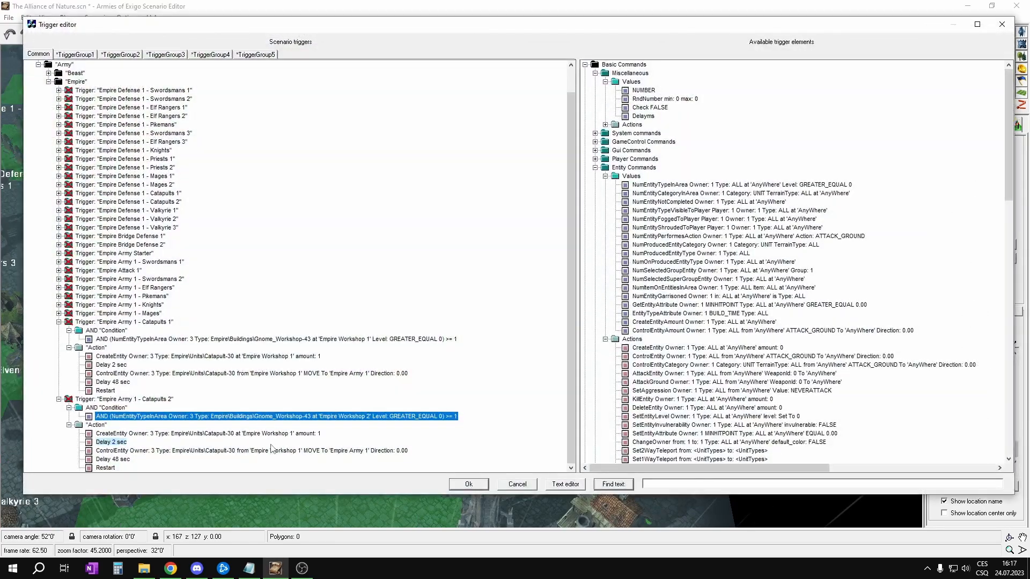
right_click(245, 432)
click(260, 436)
scroll(268, 435, down, 2)
click(301, 391)
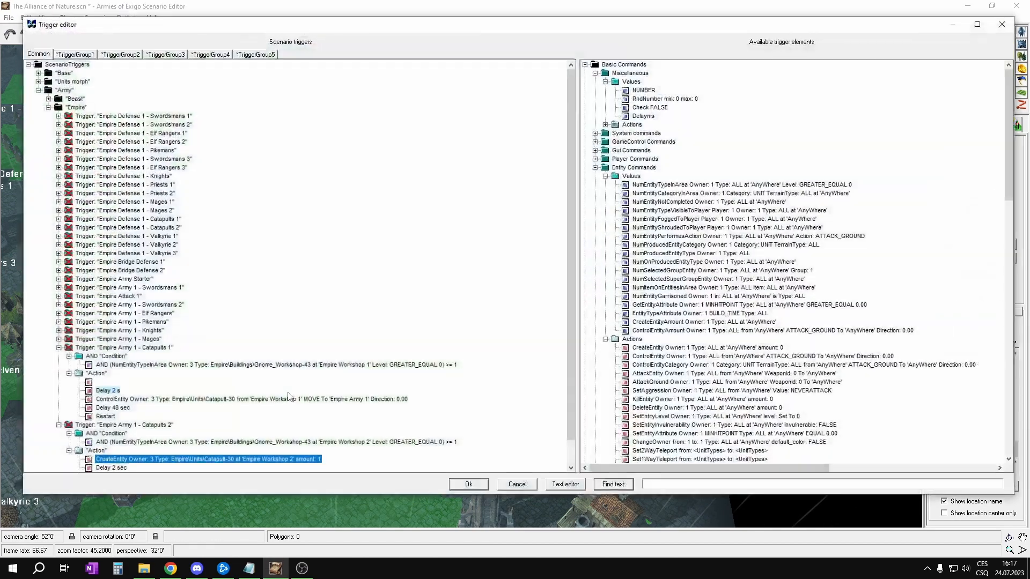
scroll(290, 397, down, 1)
click(279, 451)
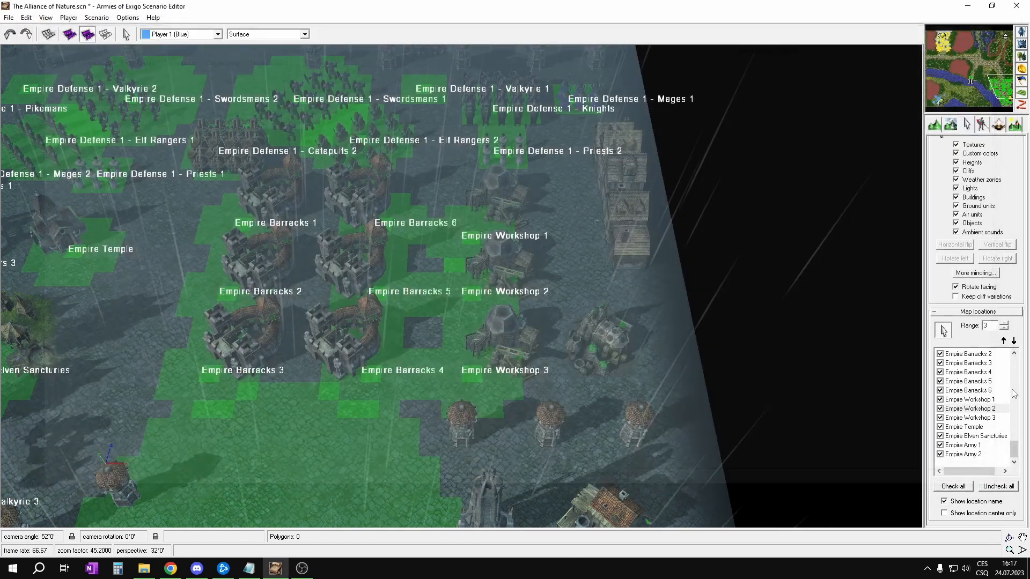
click(966, 410)
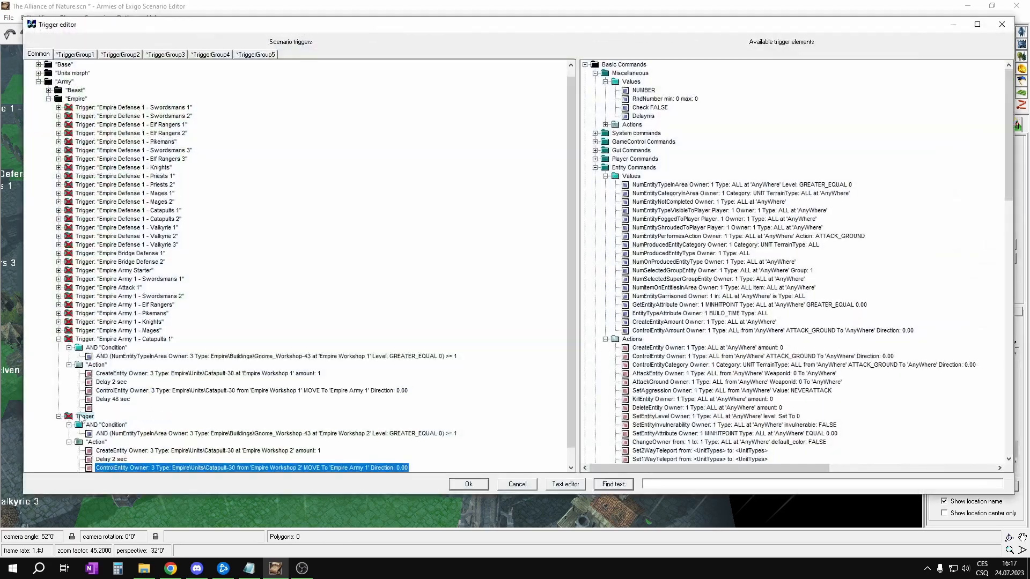
Copy the Empire Army 1 - Catapults 2 trigger into the Empire folder and name the copy Empire Army 1 - Catapults 3.
double_click(82, 417)
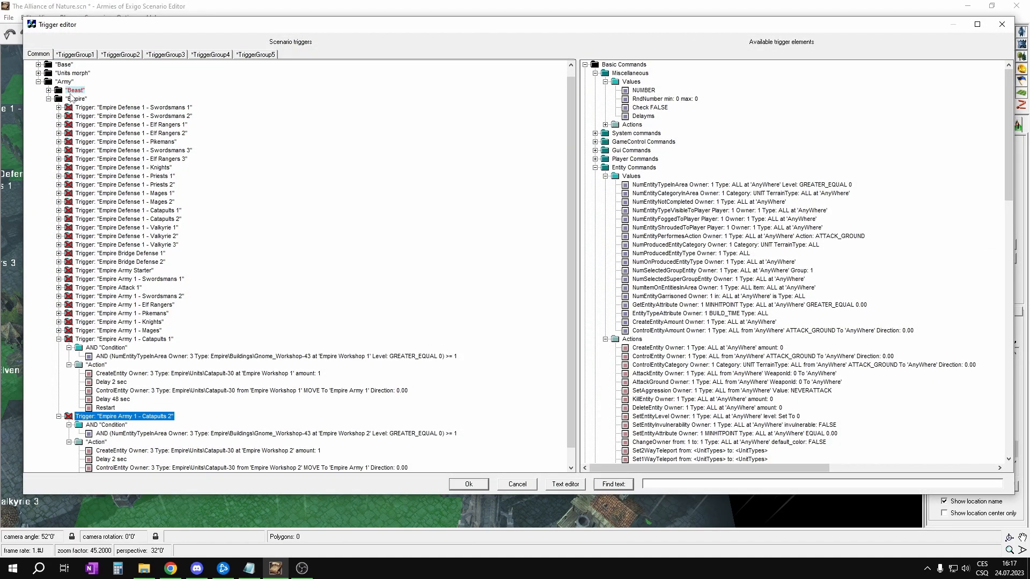
key(ctrl+v)
double_click(161, 399)
click(180, 399)
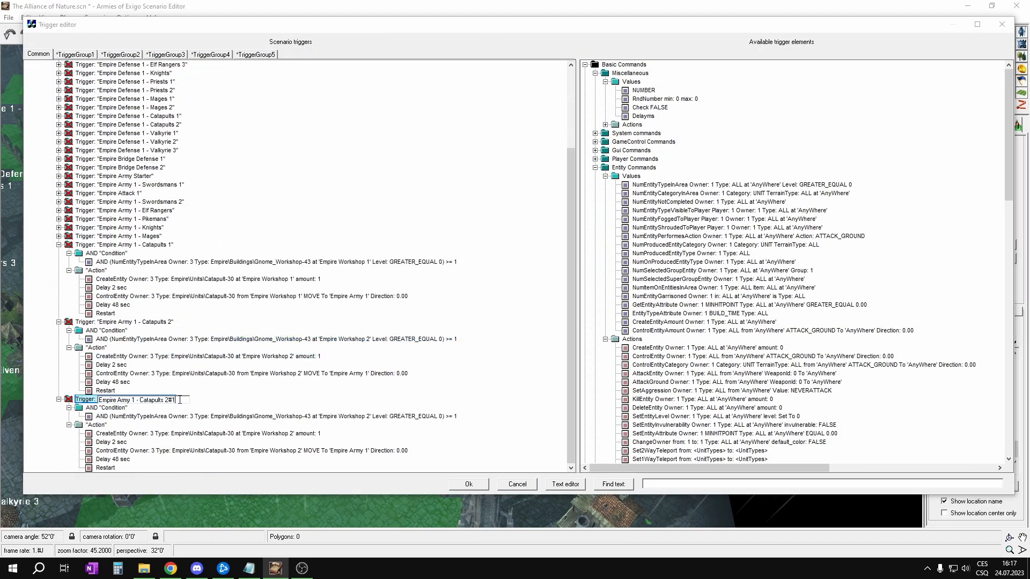
text(3)
key(Return)
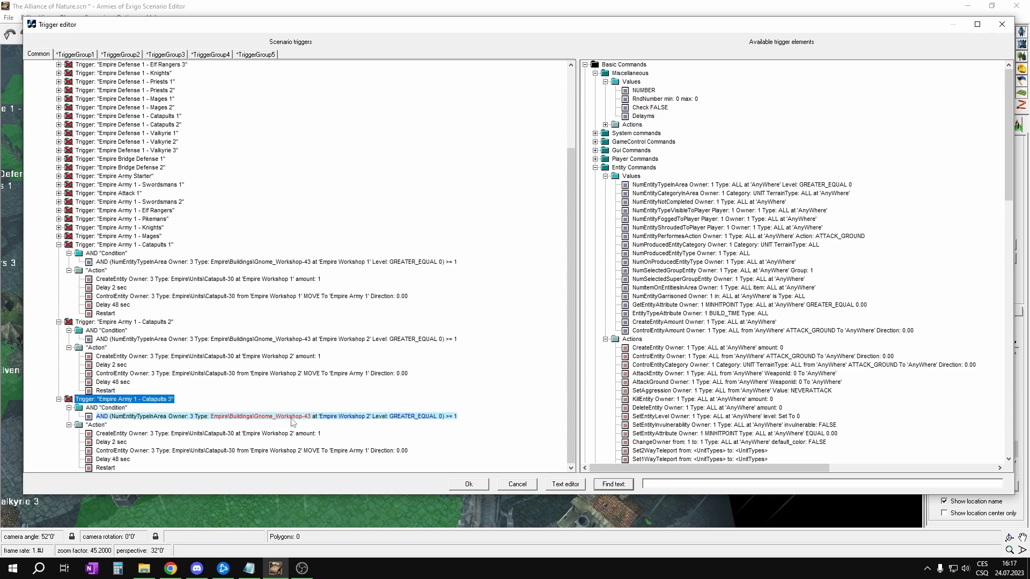
Set the condition, creation and move origin locations of the Empire Army 1 - Catapults 3 trigger to Empire Workshop 3.
click(362, 416)
click(959, 419)
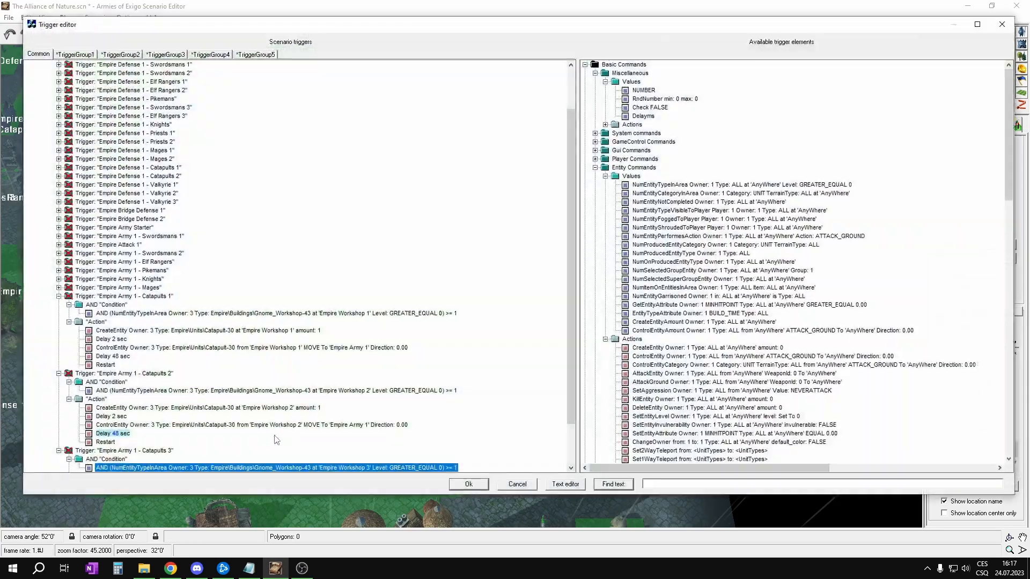
scroll(276, 440, down, 2)
click(279, 432)
click(284, 436)
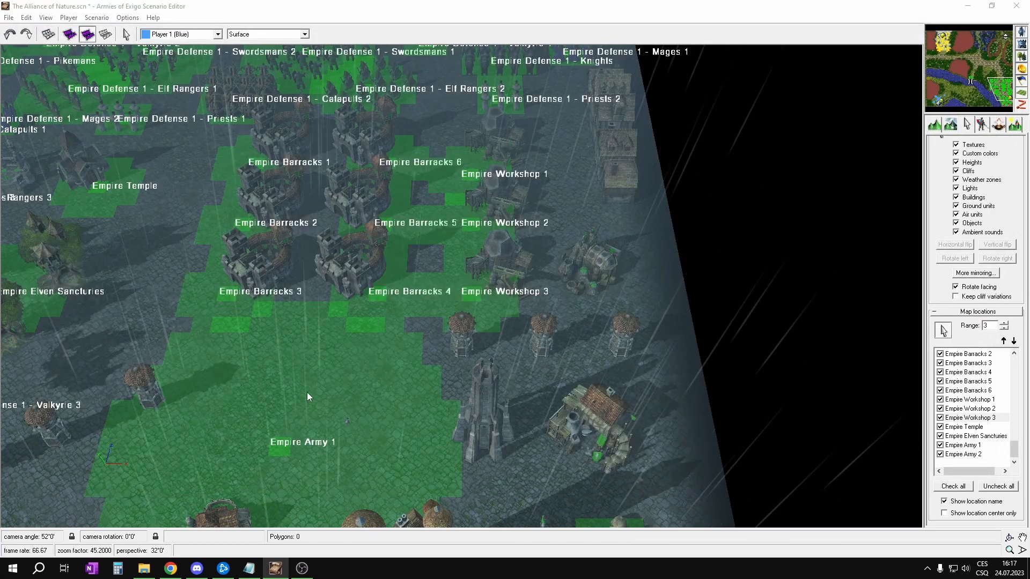
click(306, 391)
click(285, 451)
click(290, 457)
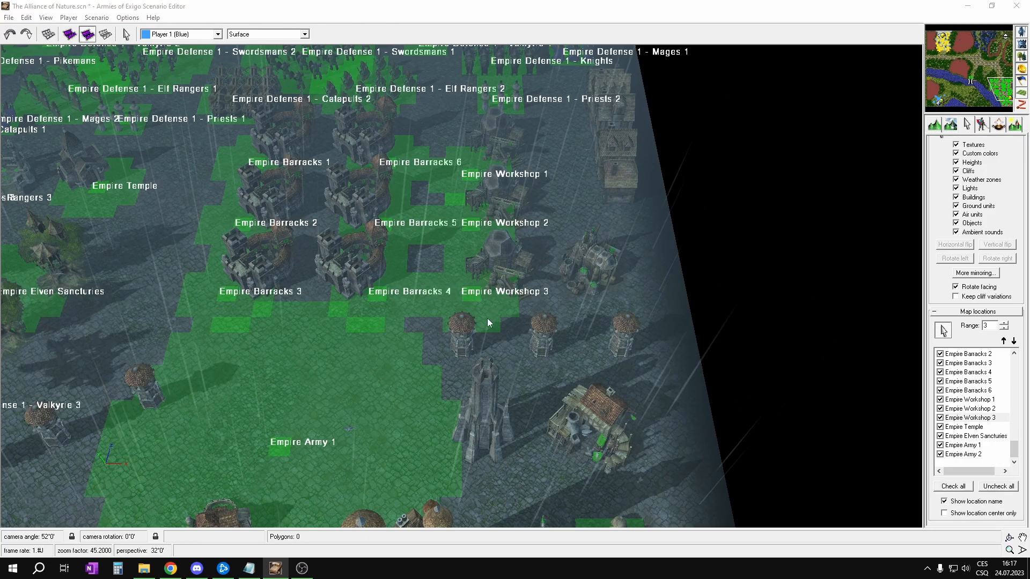
click(490, 310)
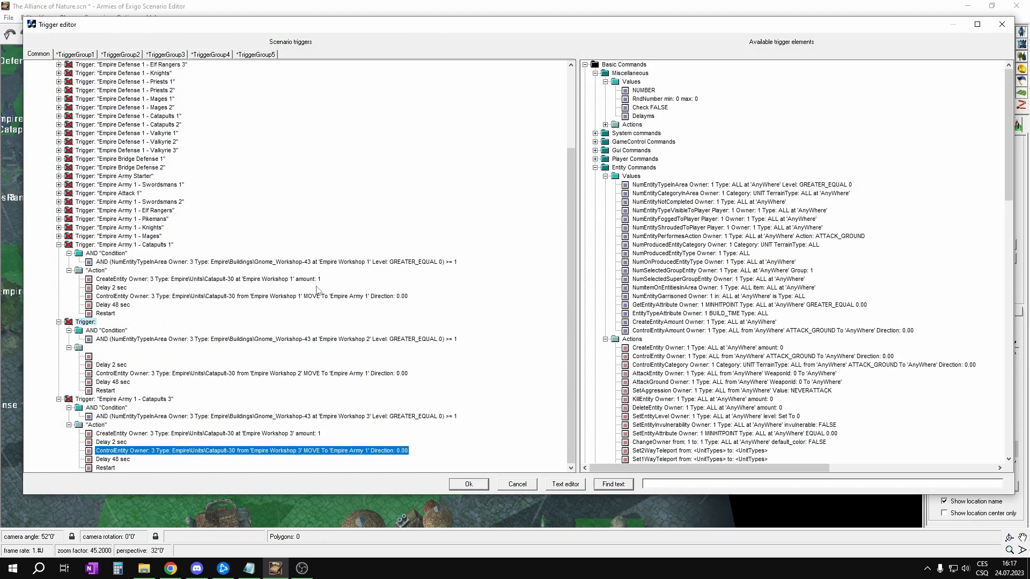
Copy the Empire Army 1 - Catapults 3 trigger into the Empire folder and name the copy Empire Army 1 - Valkyries.
click(85, 400)
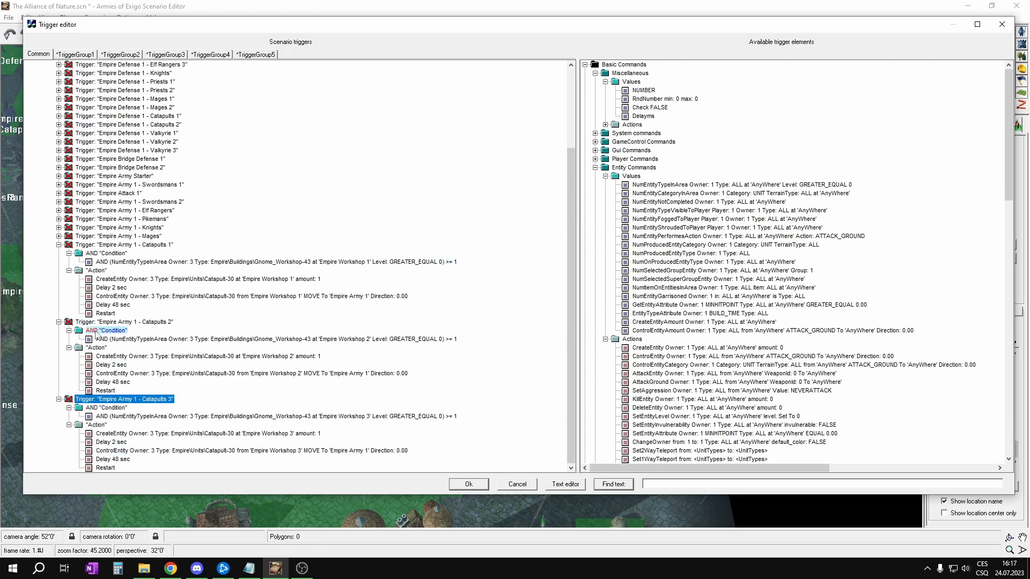
scroll(110, 290, up, 4)
click(74, 107)
key(ctrl+v)
click(161, 401)
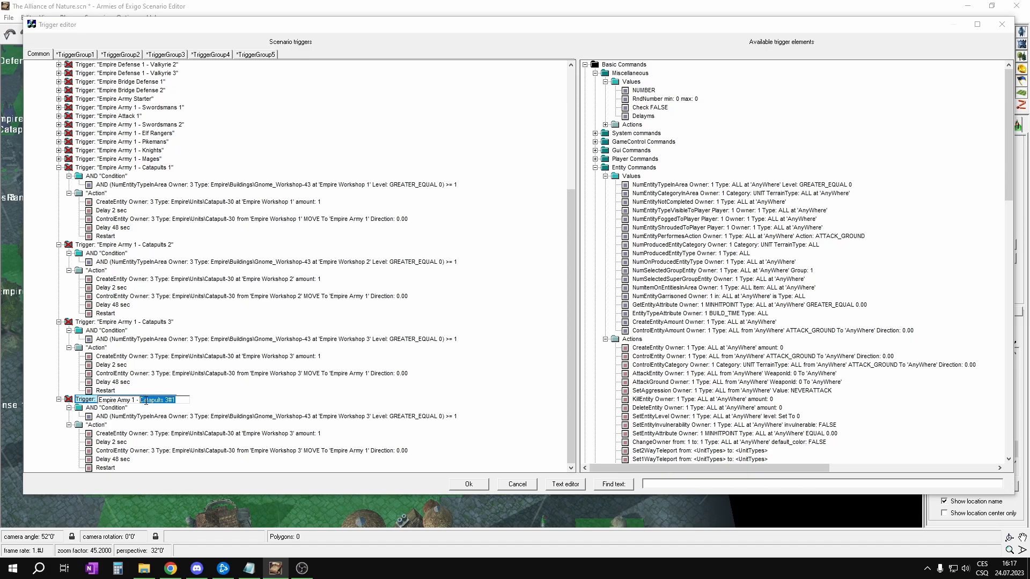
text(Valkyries)
key(Return)
Set the new Valkyries trigger's condition to check for an Elven Sanctuary at Empire Temple.
click(293, 416)
click(292, 416)
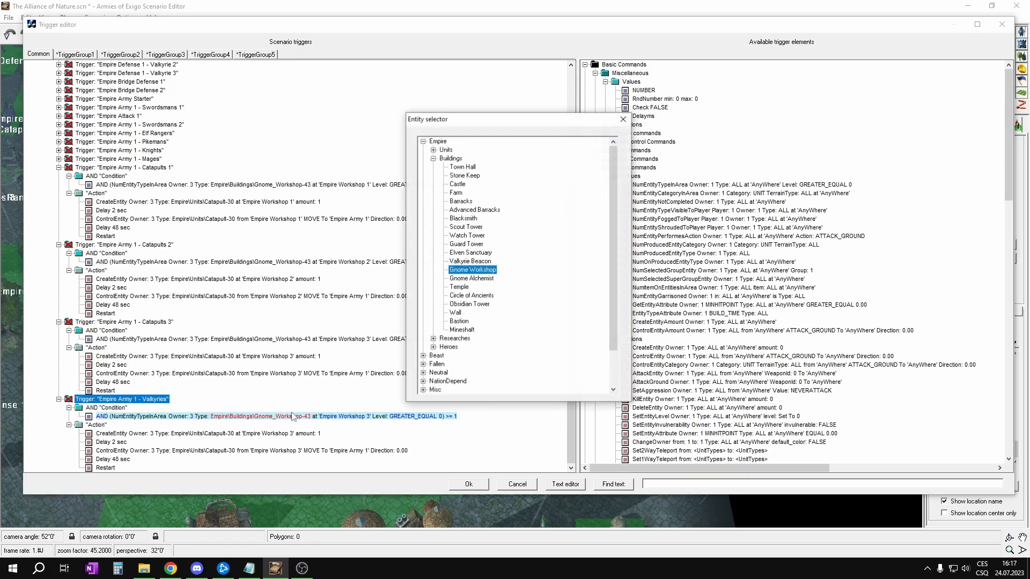
double_click(470, 253)
click(320, 417)
click(338, 420)
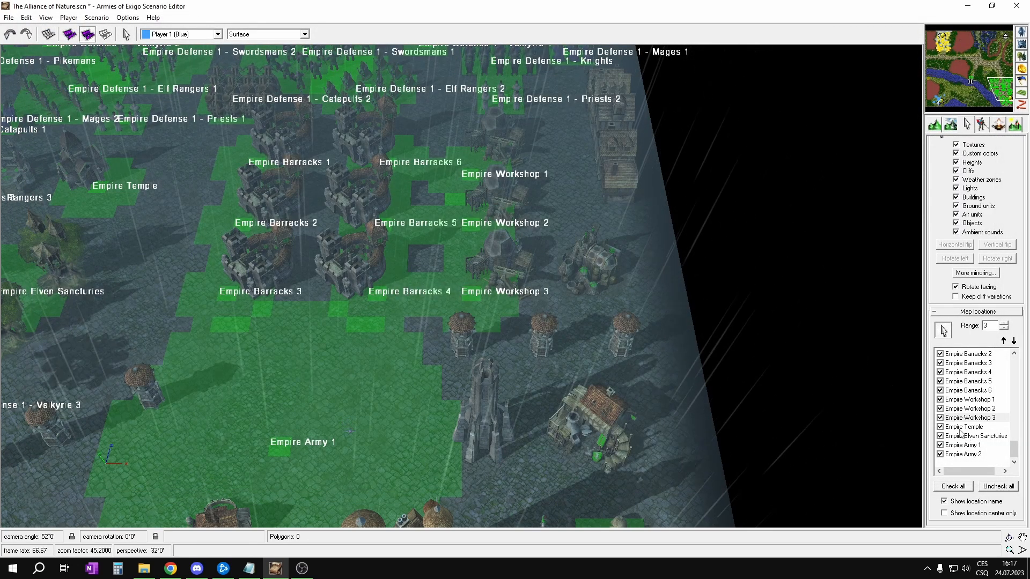
click(961, 427)
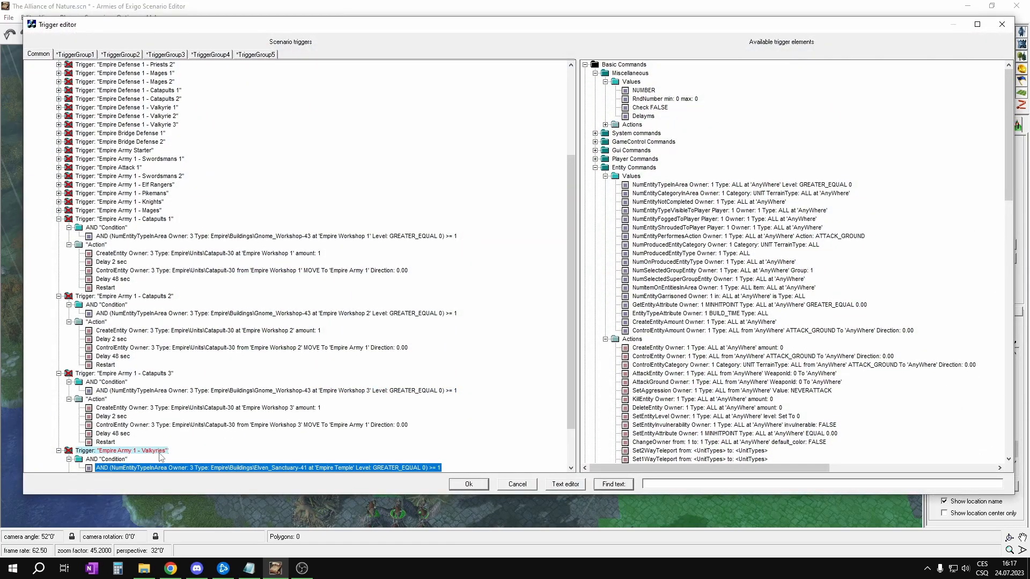
Rename the Valkyries trigger Empire Army 1 - Priests and set the unit type in its creation and move actions to Priest.
click(160, 453)
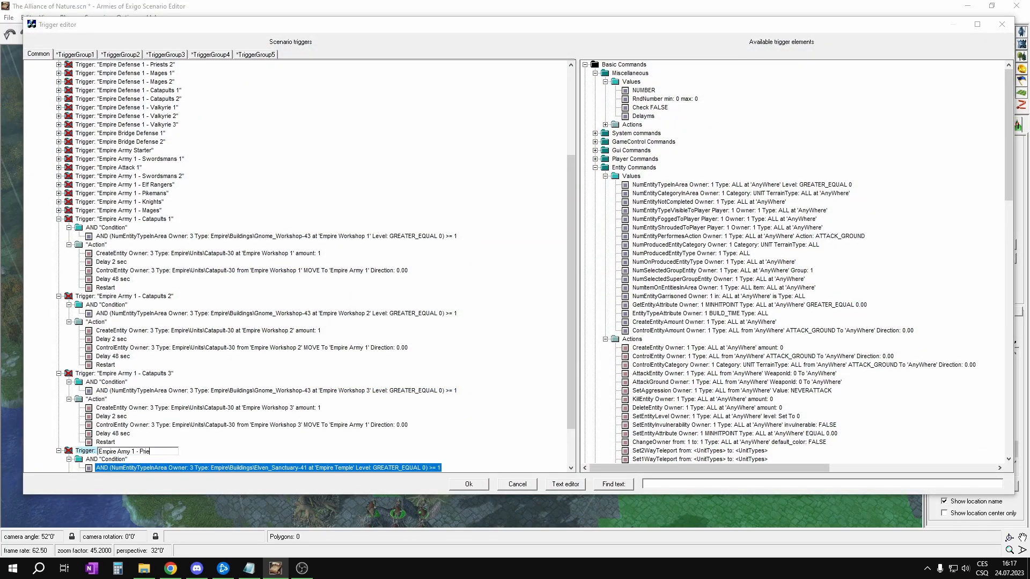
key(Return)
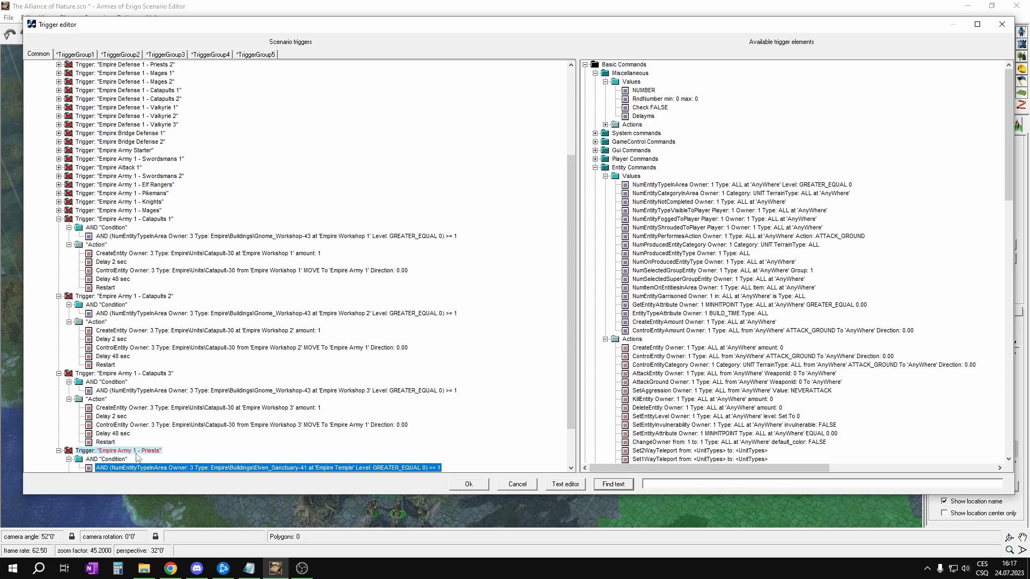
scroll(226, 395, down, 2)
click(223, 434)
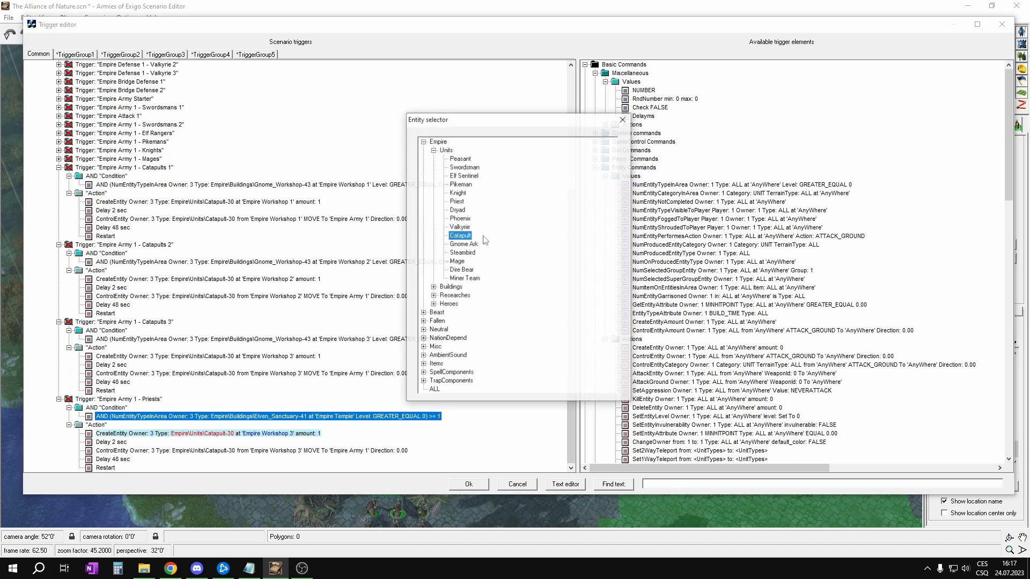
double_click(457, 201)
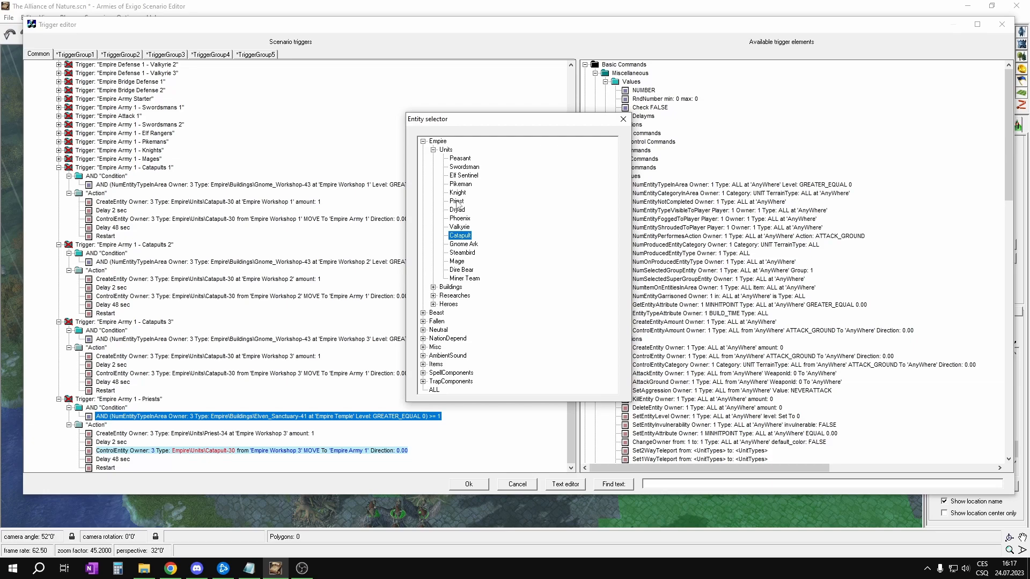
double_click(457, 203)
Set the creation location and move origin of the Empire Army 1 - Priests trigger to Empire Temple.
click(247, 434)
click(294, 429)
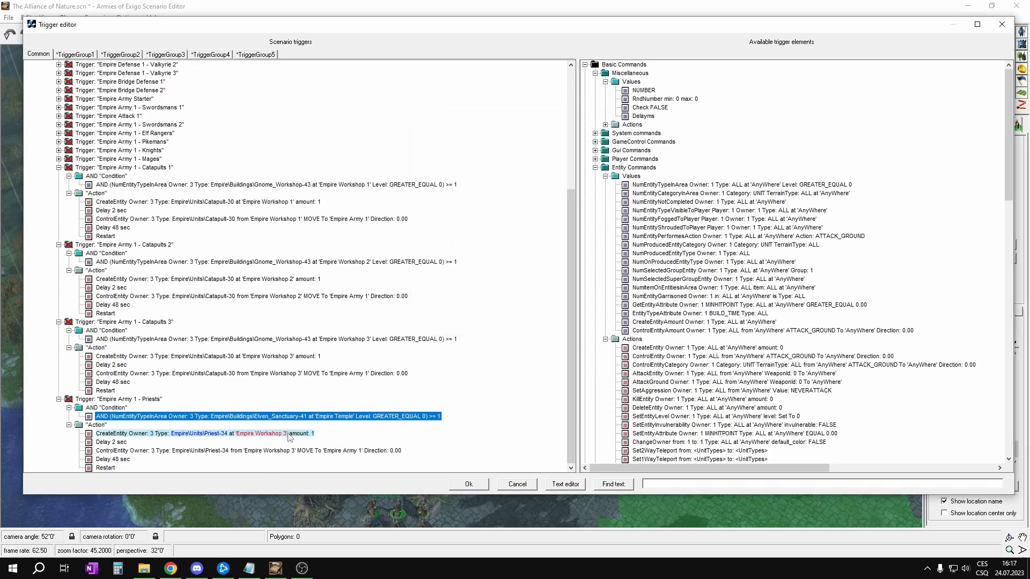
click(468, 484)
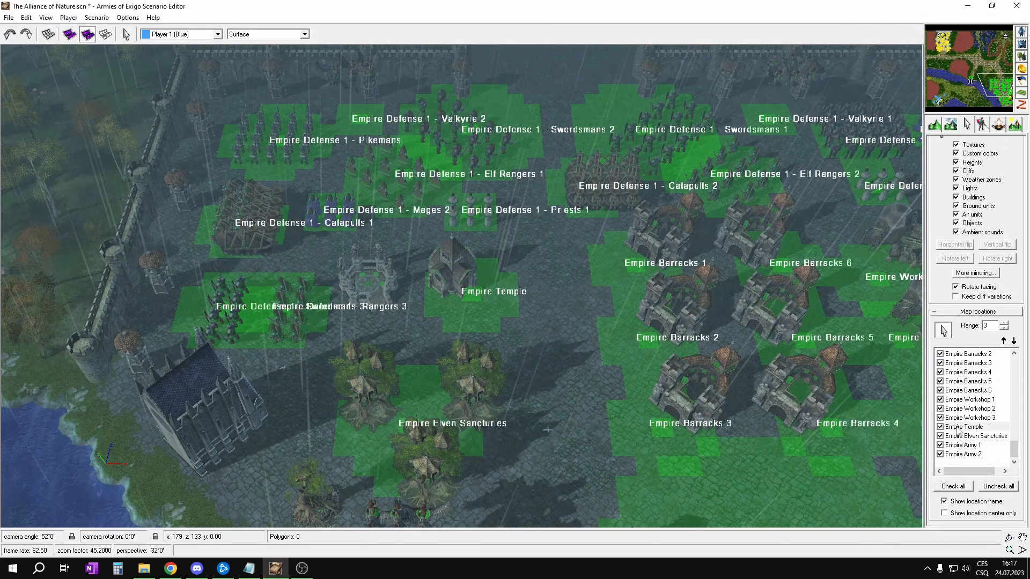
key(ctrl+t)
scroll(296, 424, down, 2)
click(289, 452)
click(281, 458)
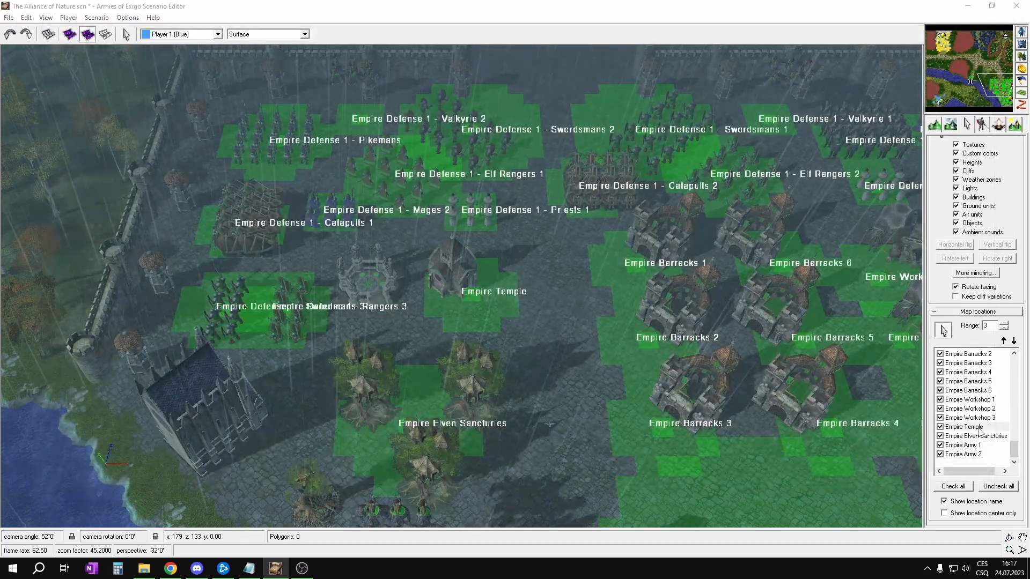
key(ctrl+t)
scroll(363, 302, down, 1)
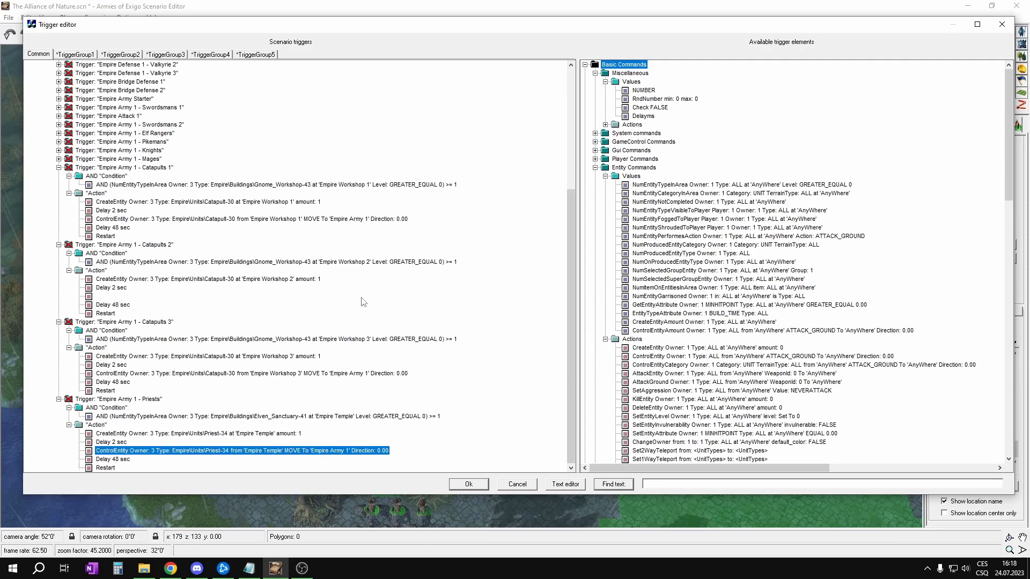
Copy the Empire Army 1 - Priests trigger into the Empire folder and name the copy Empire Army 1 - Valkyries.
double_click(118, 399)
scroll(202, 267, up, 7)
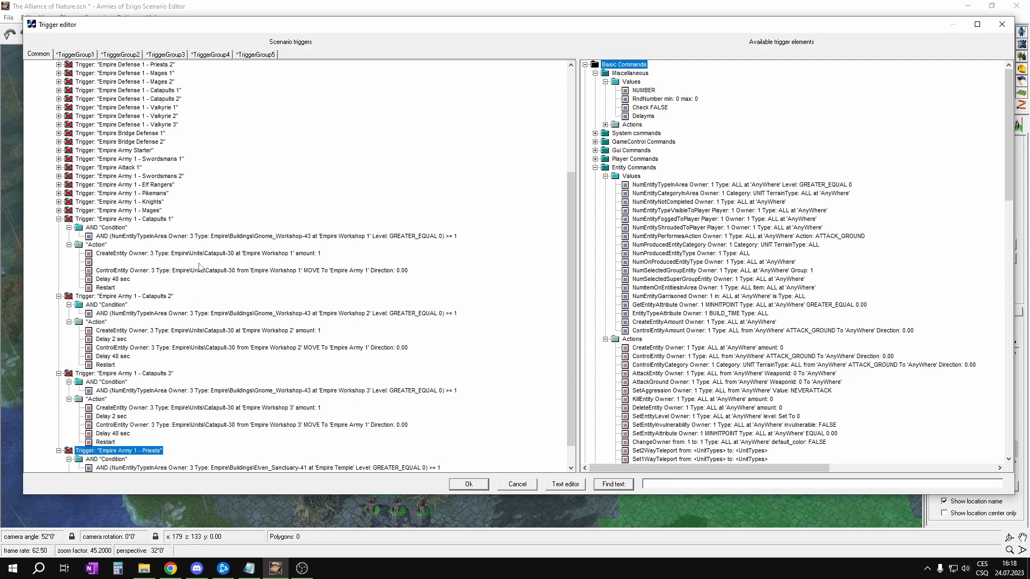
scroll(158, 397, down, 10)
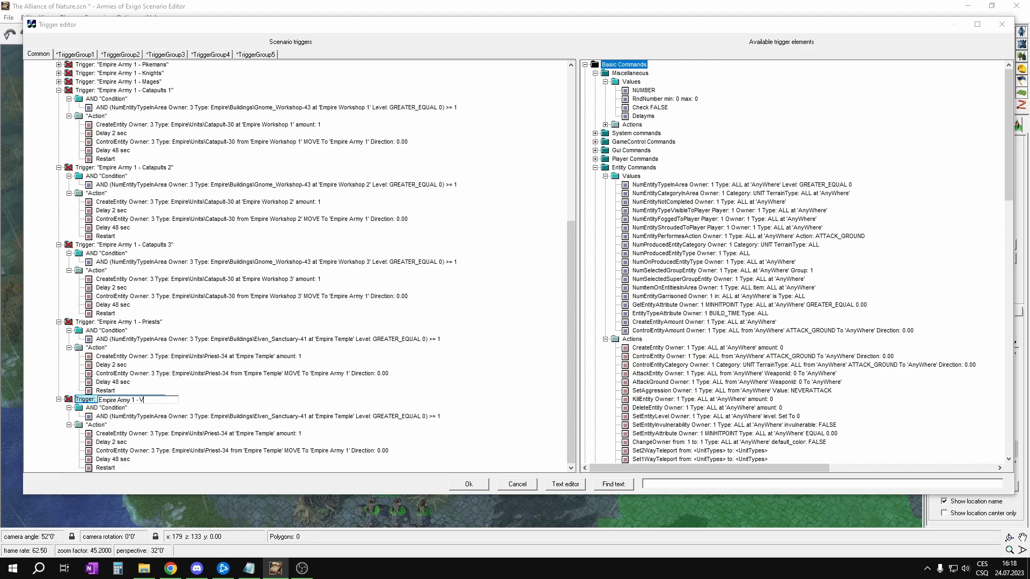
key(Return)
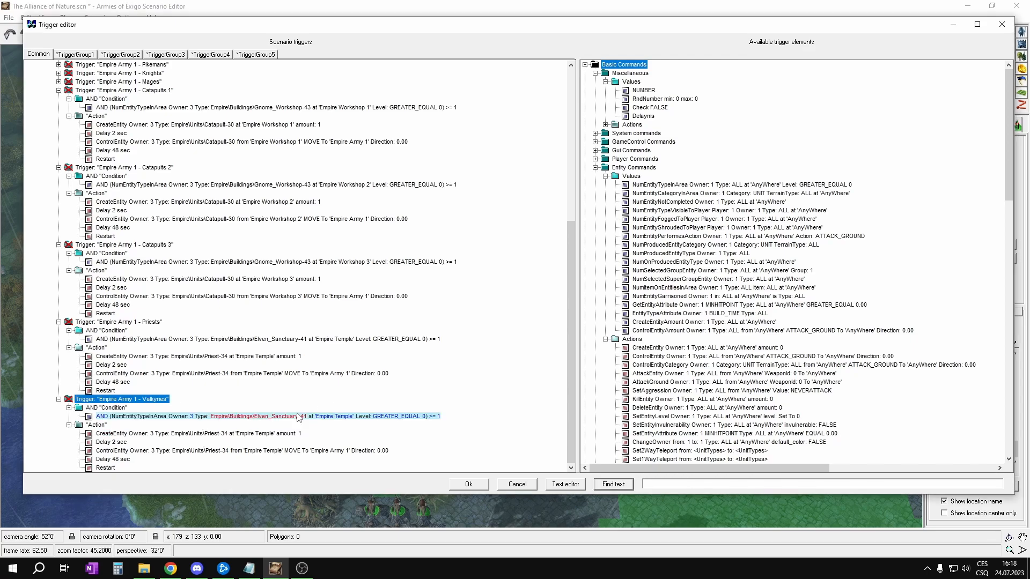
Set the Priests trigger's condition building to Temple and the Valkyries trigger's condition location to Empire Elven Sancturies.
click(265, 340)
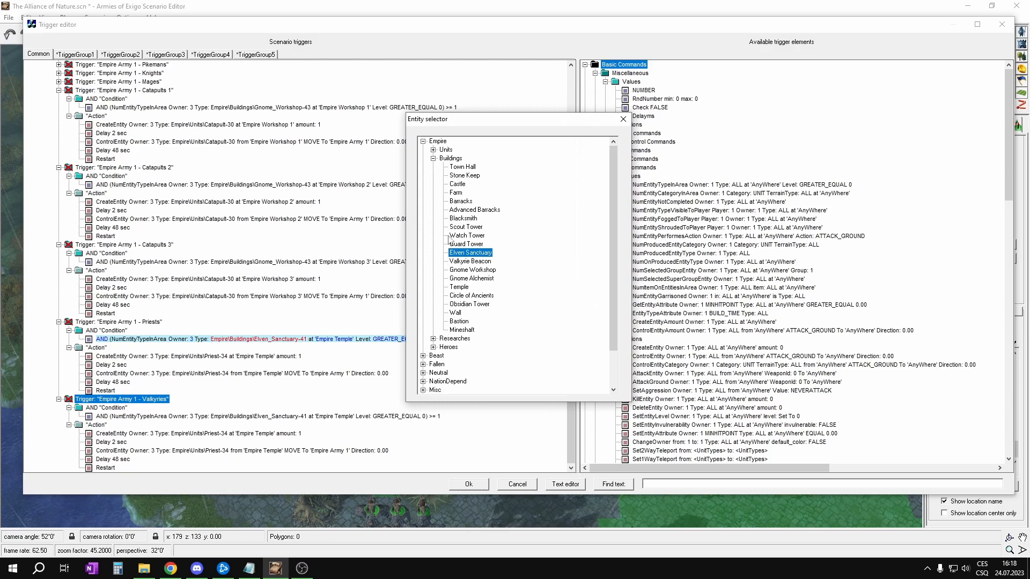
double_click(464, 288)
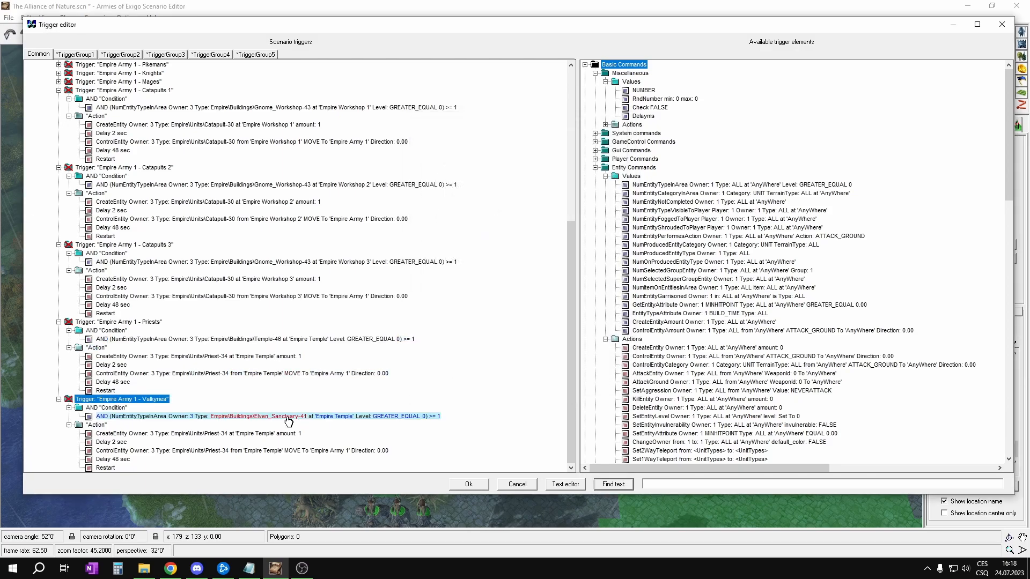
click(341, 419)
click(535, 427)
click(468, 484)
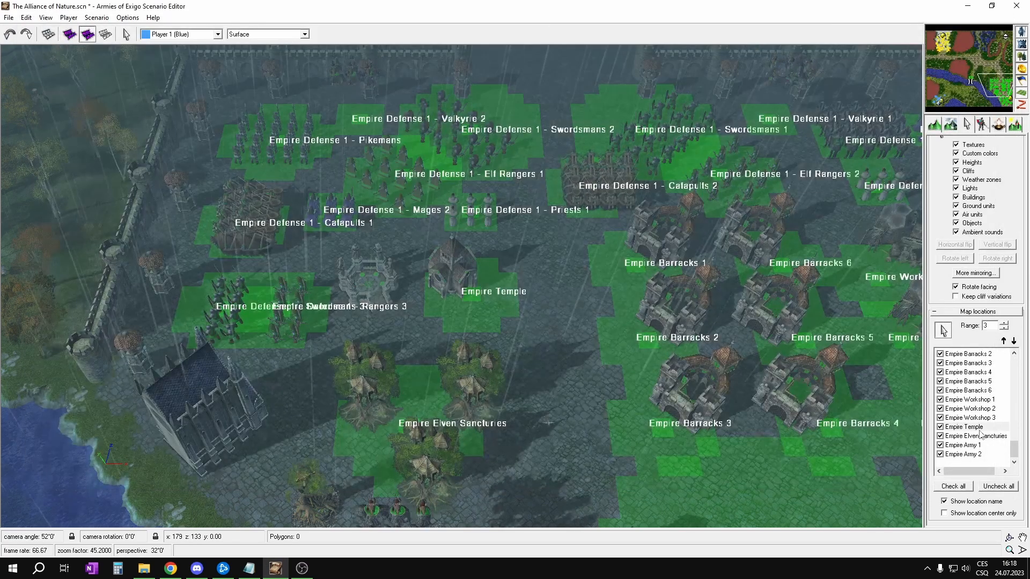
key(ctrl+t)
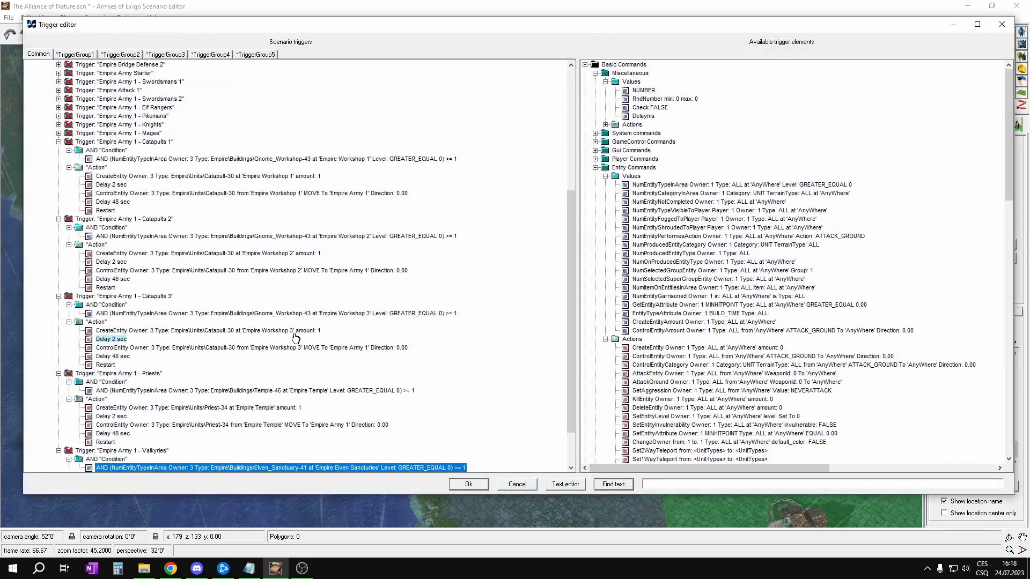
Set the creation location and move origin of the Empire Army 1 - Valkyries trigger to Empire Elven Sancturies.
scroll(296, 338, down, 2)
click(468, 484)
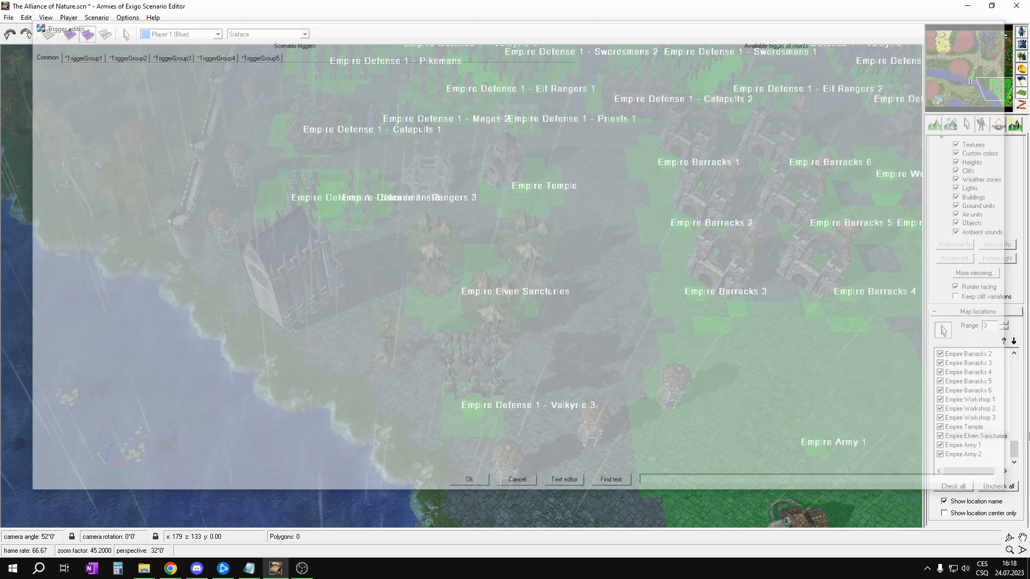
key(ctrl+t)
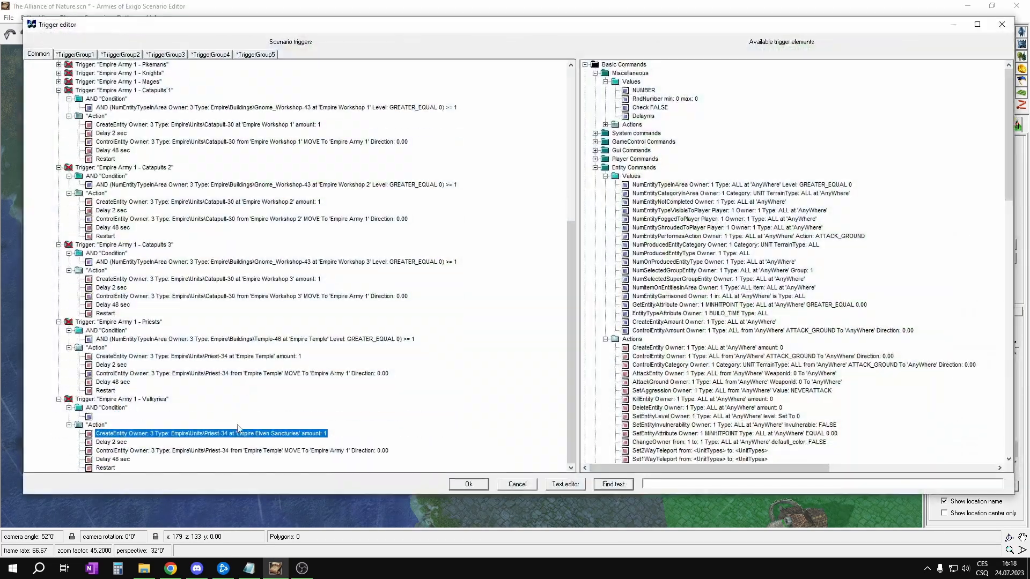
click(266, 452)
click(468, 484)
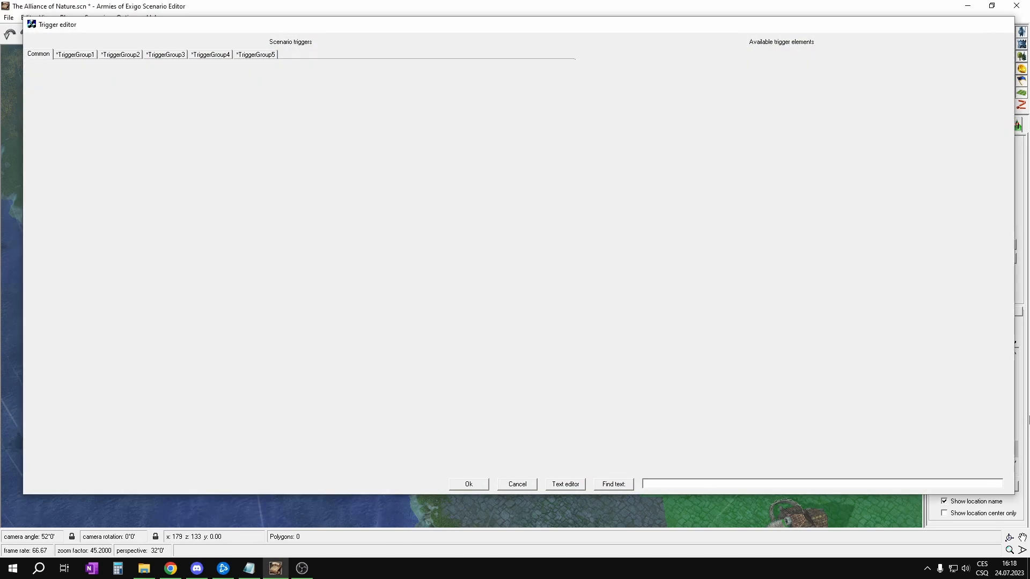
key(ctrl+t)
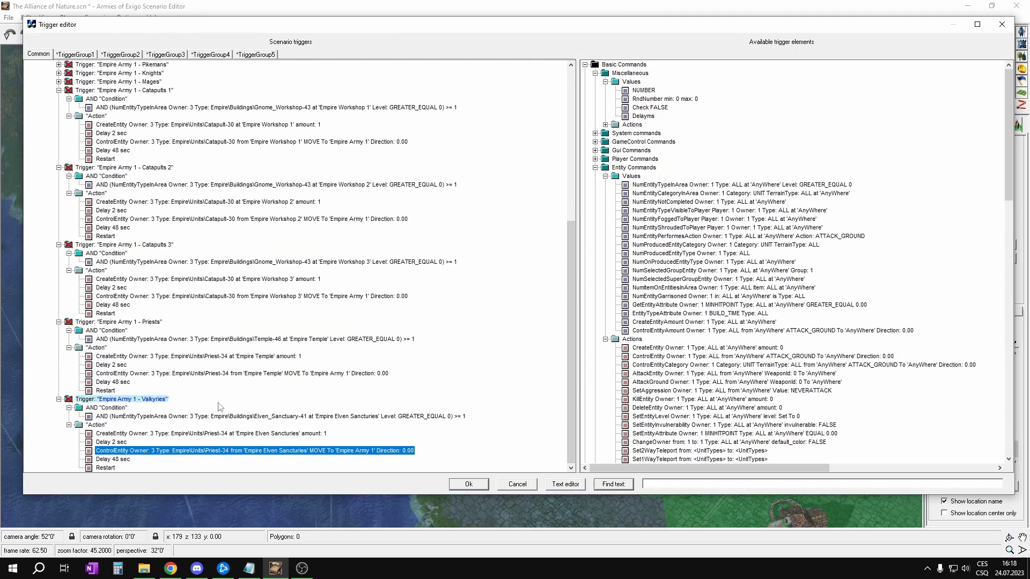
Set the unit type in the Valkyries trigger's creation and move actions to Valkyrie, with Empire Army 2 as the move destination.
click(198, 433)
double_click(460, 227)
click(199, 450)
click(460, 227)
double_click(460, 227)
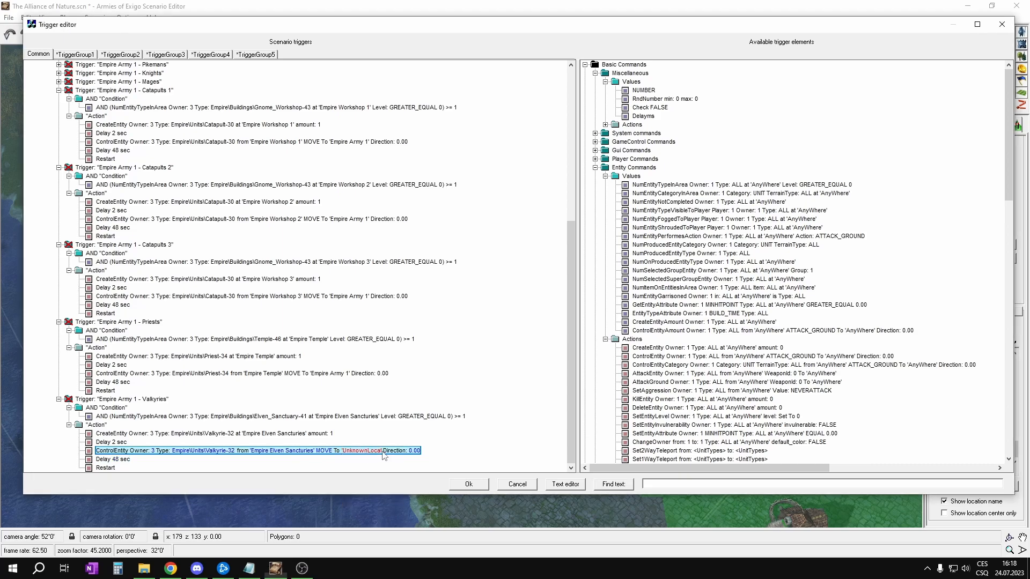
click(363, 451)
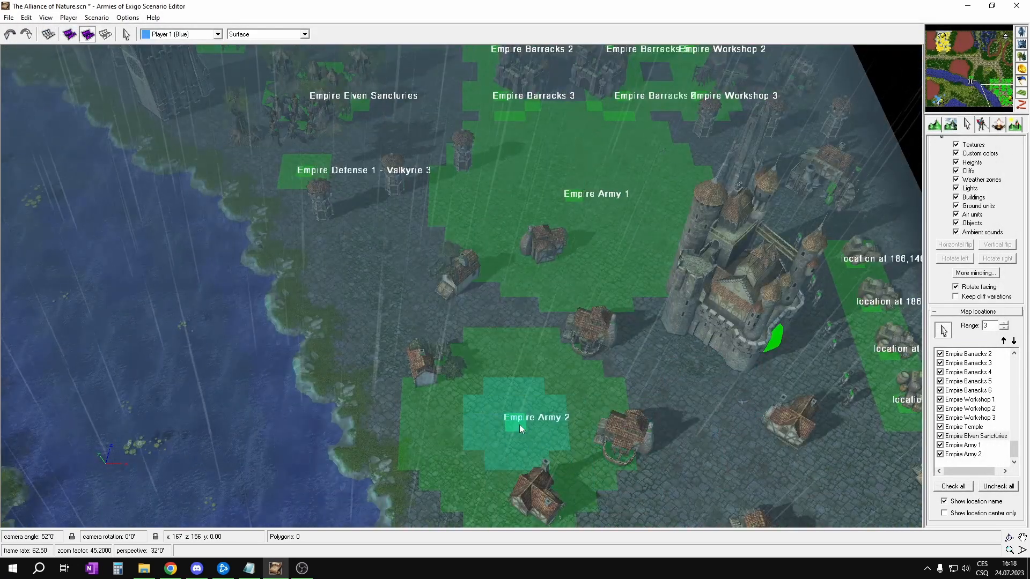
click(519, 424)
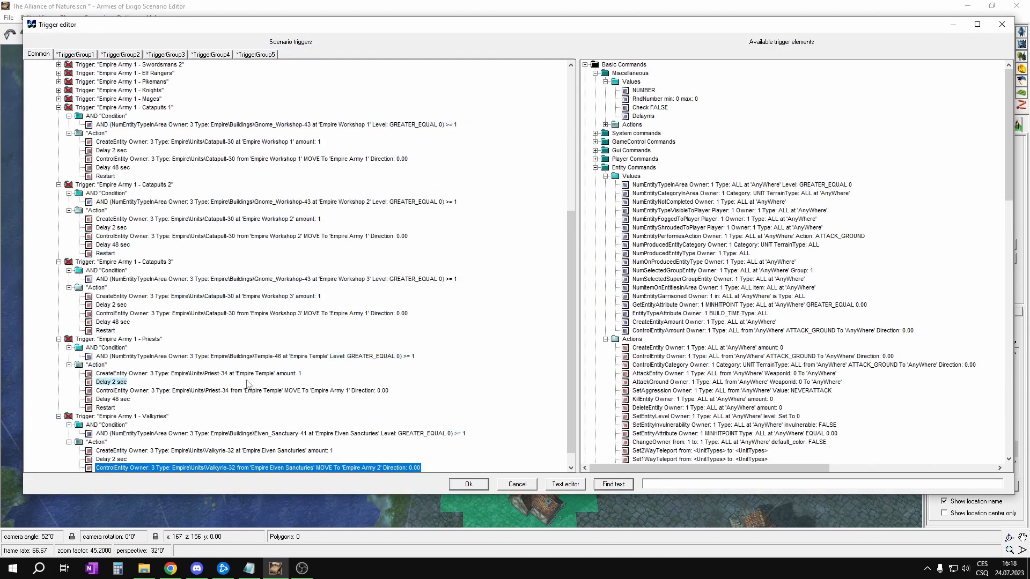
Move the Empire Attack 1 trigger to the end of the Empire folder, apply the trigger changes and save the scenario.
scroll(248, 385, down, 1)
scroll(243, 382, up, 10)
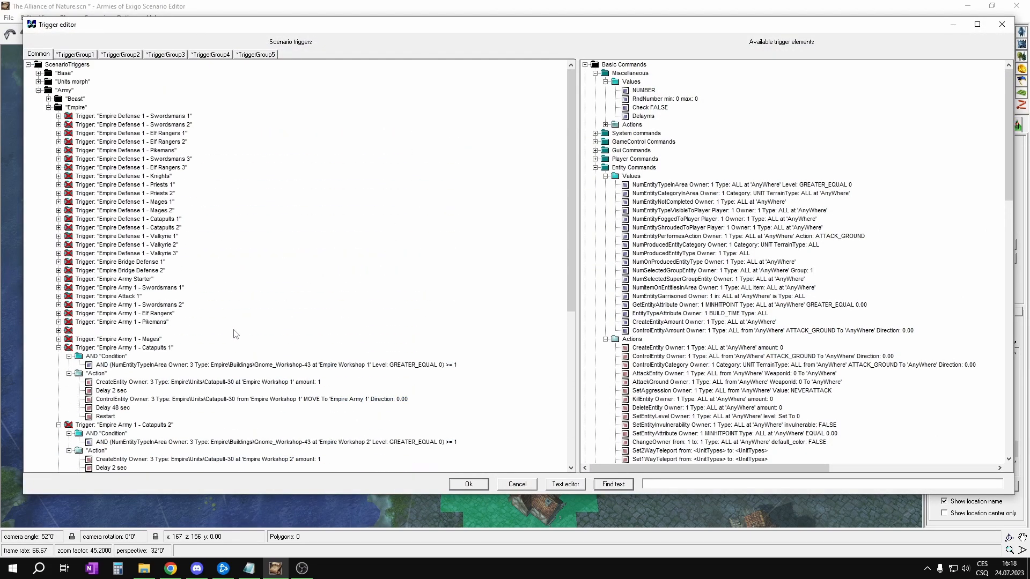
right_click(60, 106)
click(75, 151)
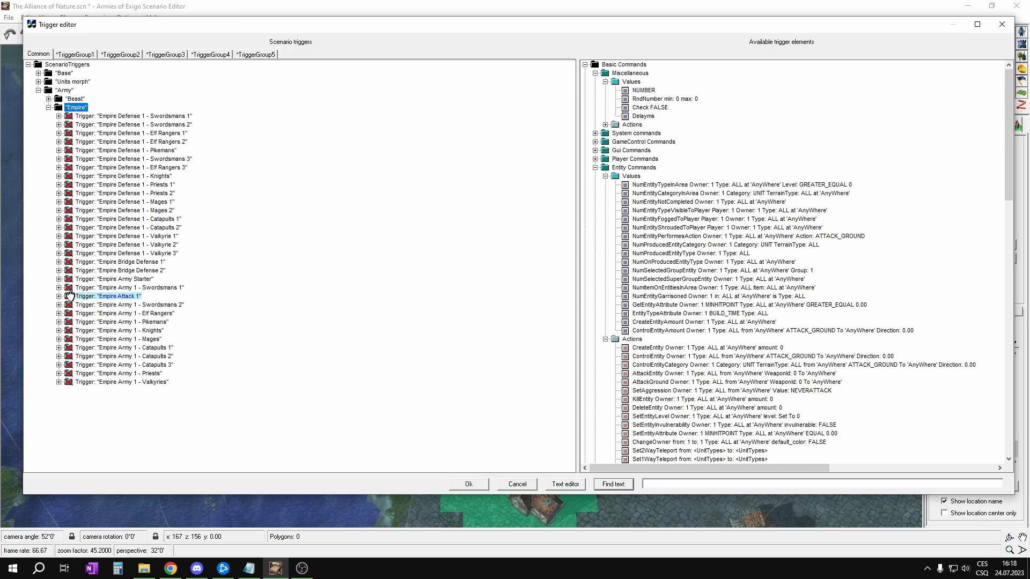
drag(117, 220, 76, 107)
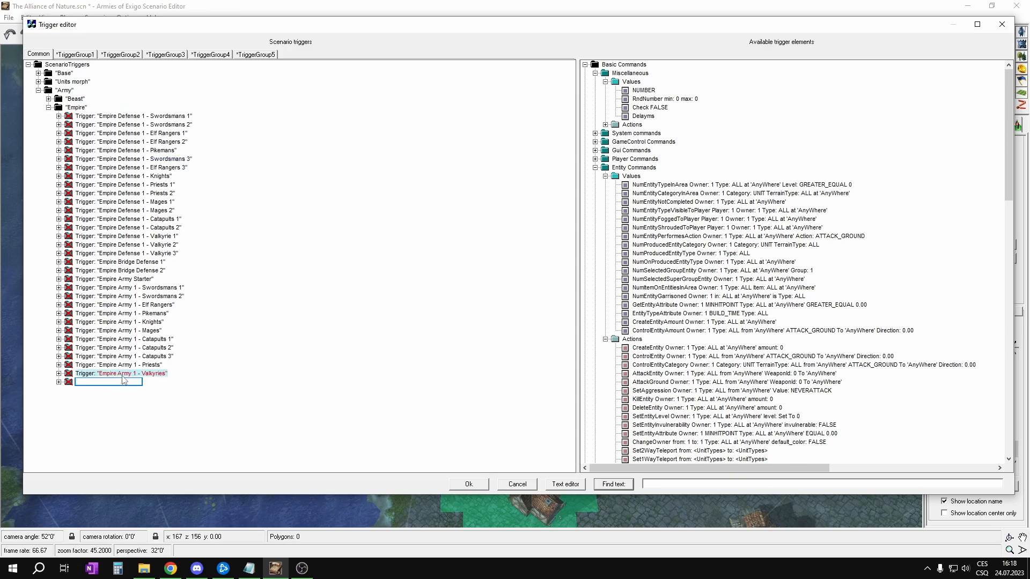
click(488, 489)
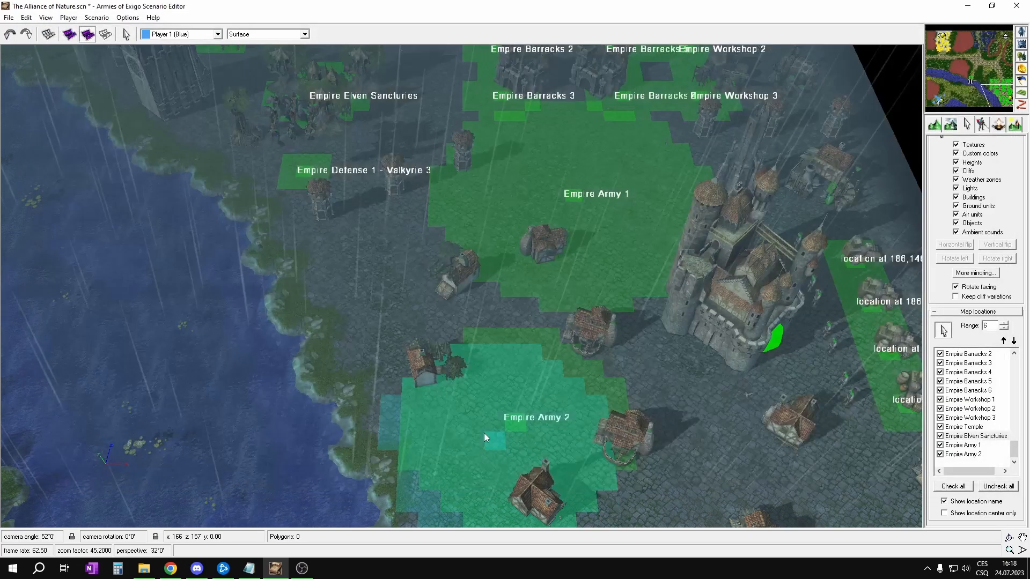
key(ctrl+s)
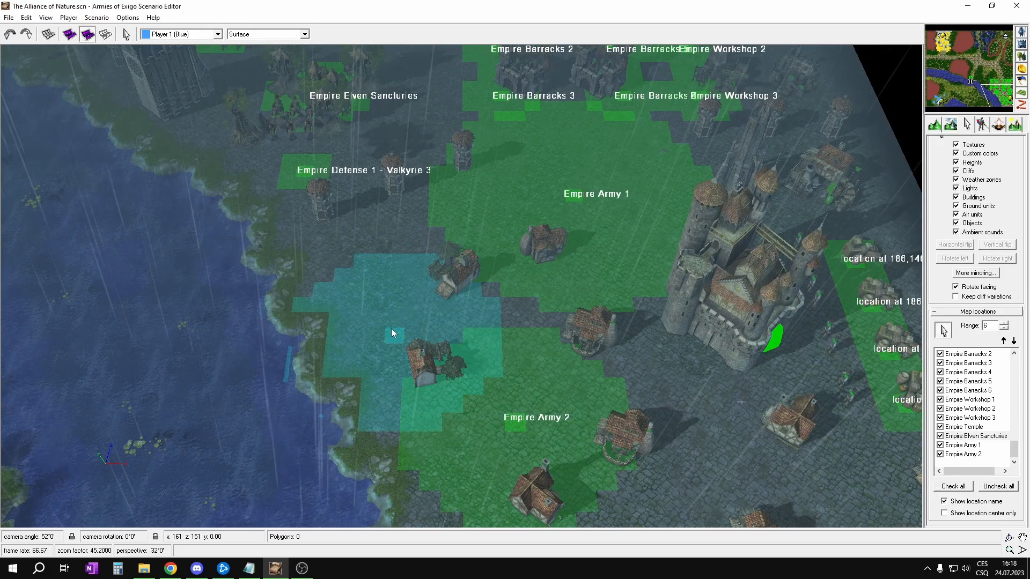
Duplicate the StartTrigger action in the Base folder's Bridge trigger and make the copy start Empire Army Starter.
key(ctrl+t)
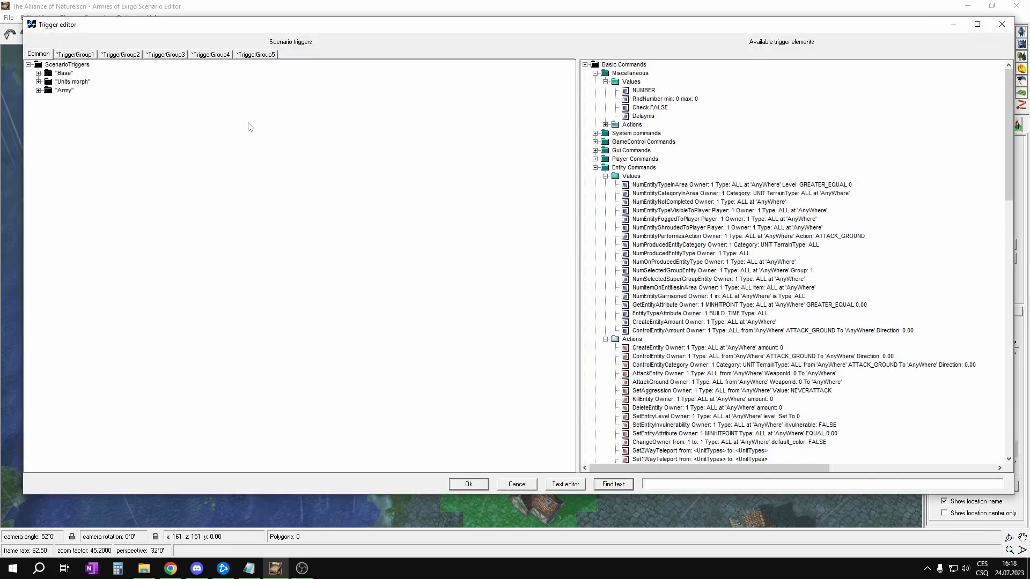
click(48, 108)
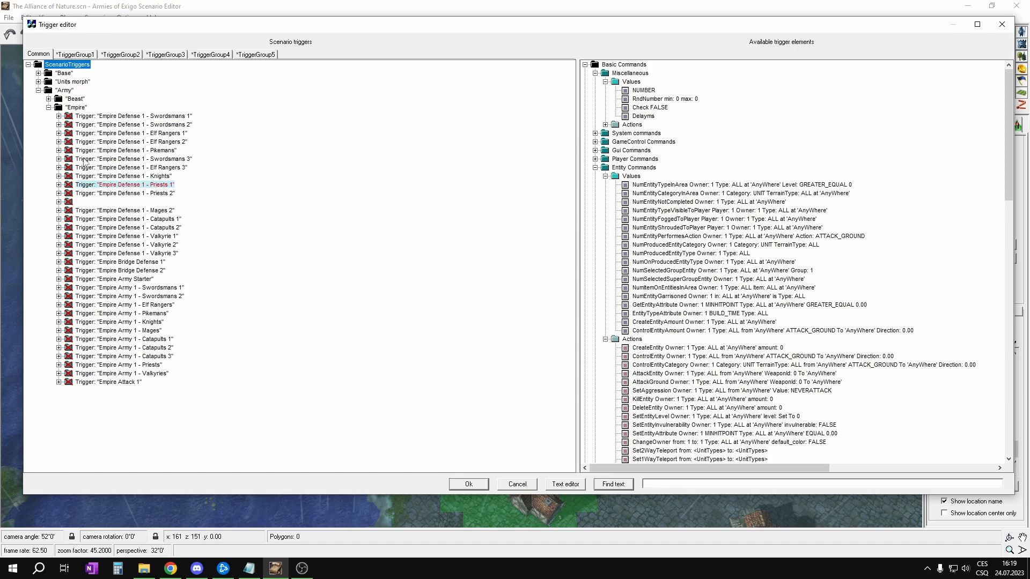
click(38, 73)
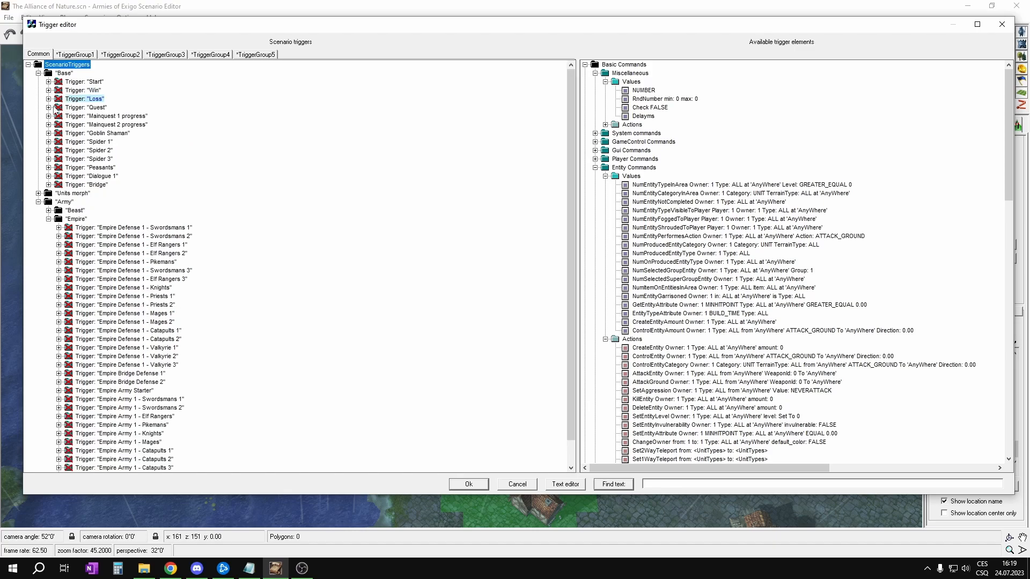
click(48, 185)
click(59, 202)
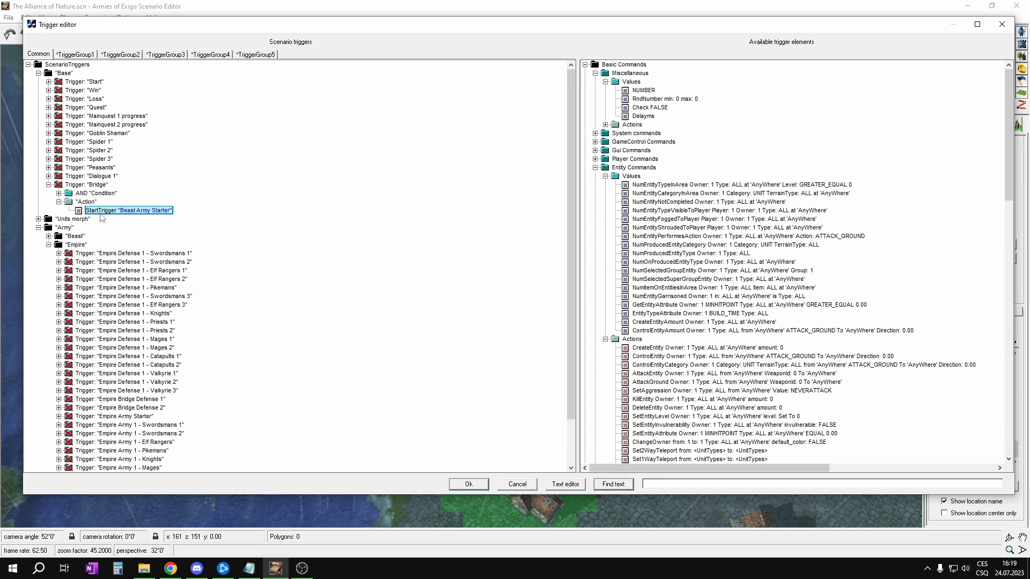
key(ctrl+v)
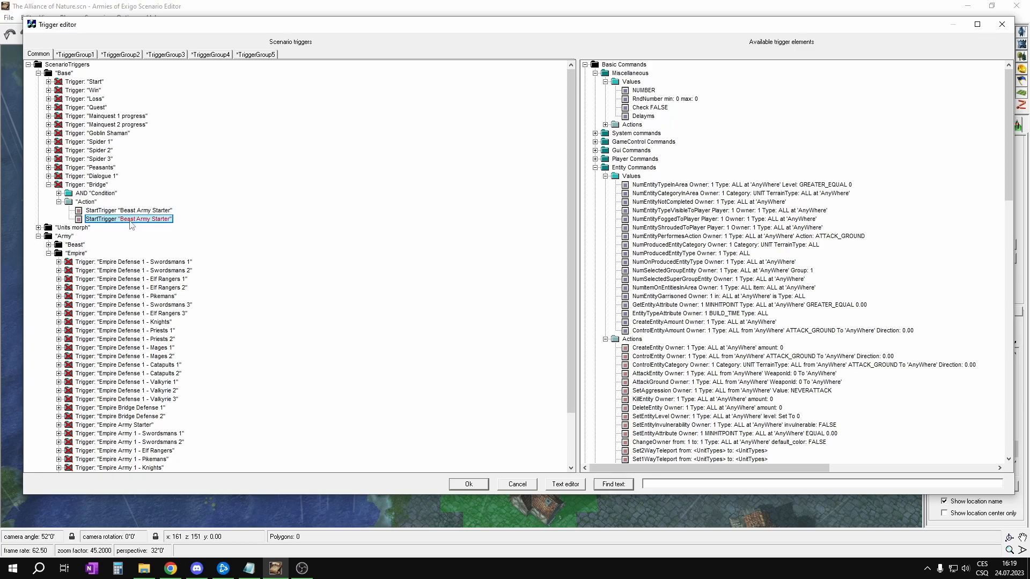
click(130, 220)
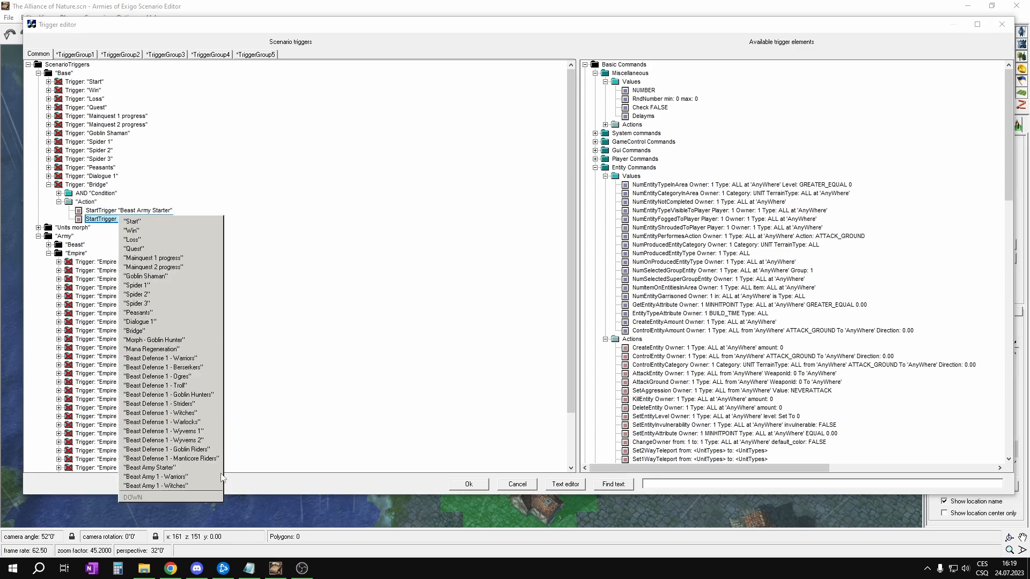
click(175, 497)
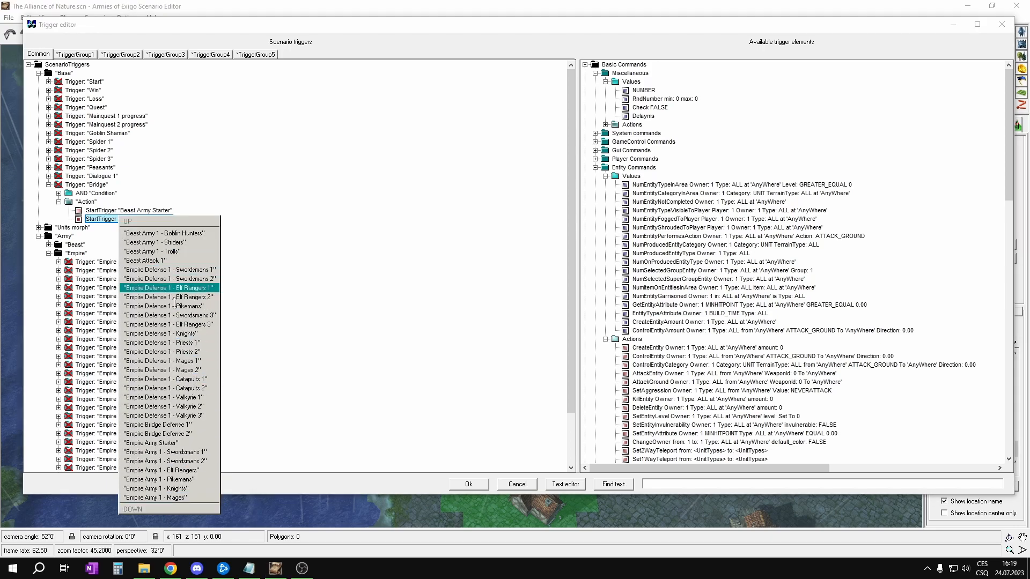
click(175, 443)
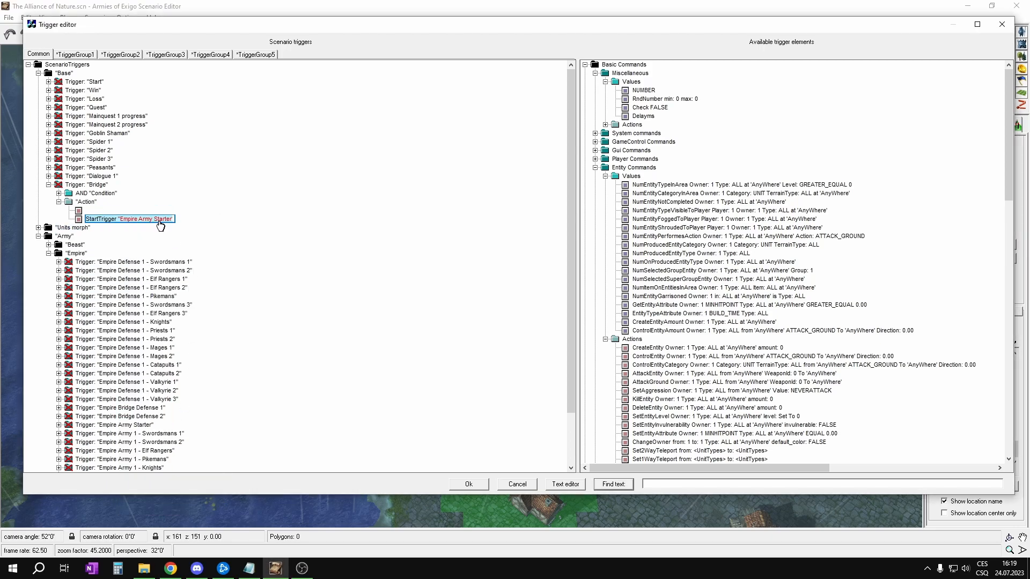
Collapse the Bridge trigger and the Base folder, and apply the trigger changes.
right_click(59, 188)
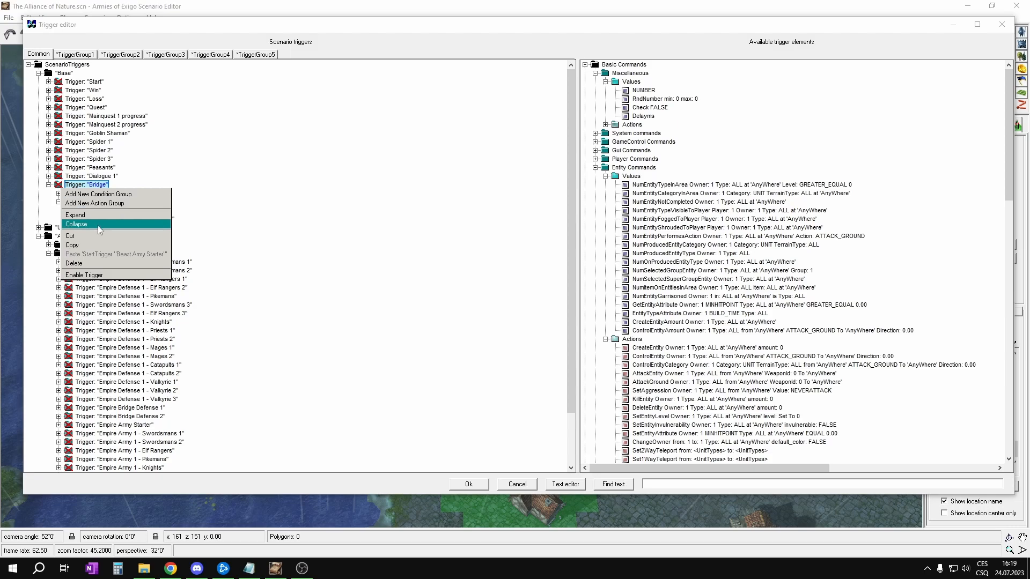
click(97, 226)
scroll(209, 213, up, 1)
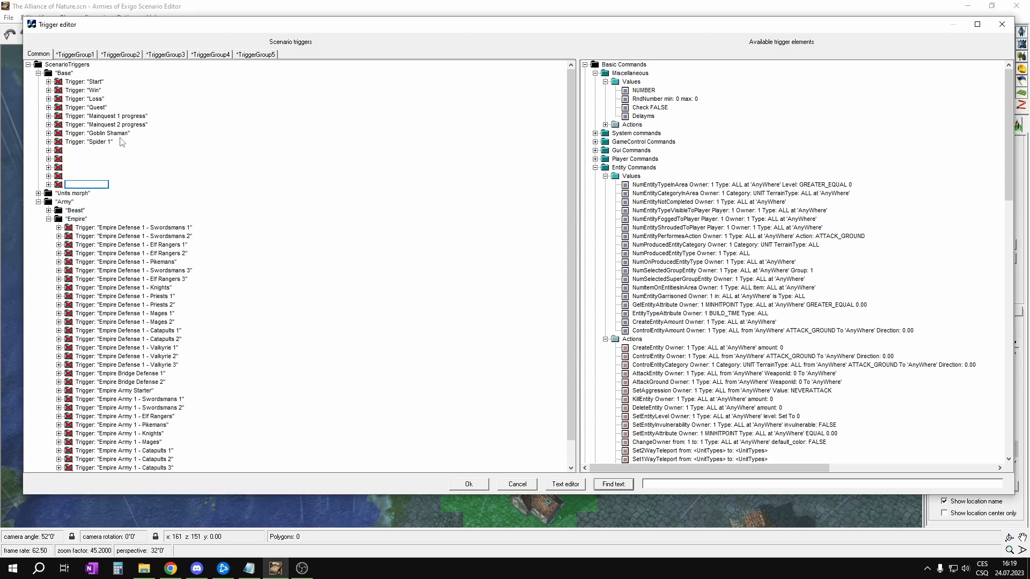
right_click(52, 74)
click(77, 118)
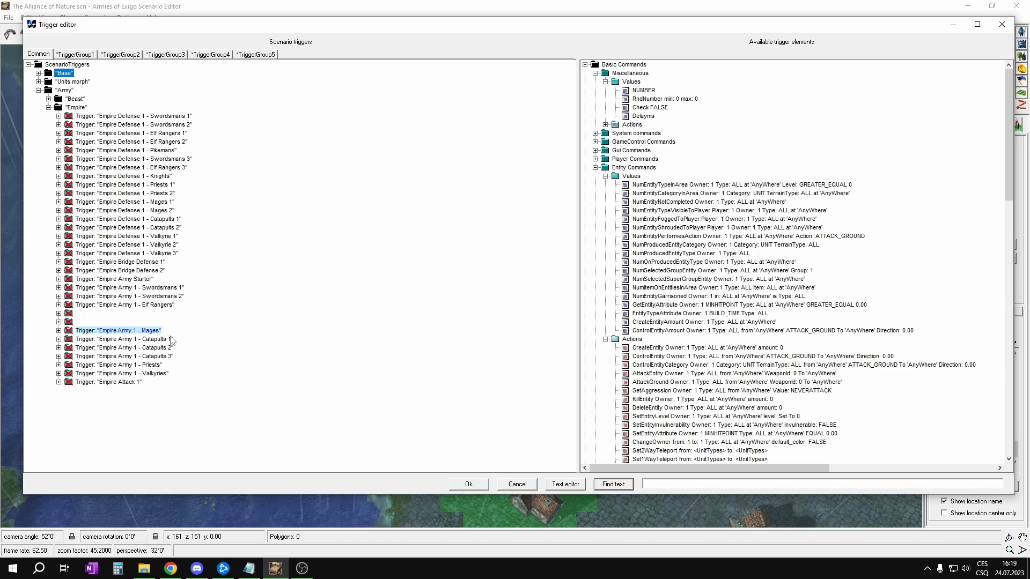
click(479, 486)
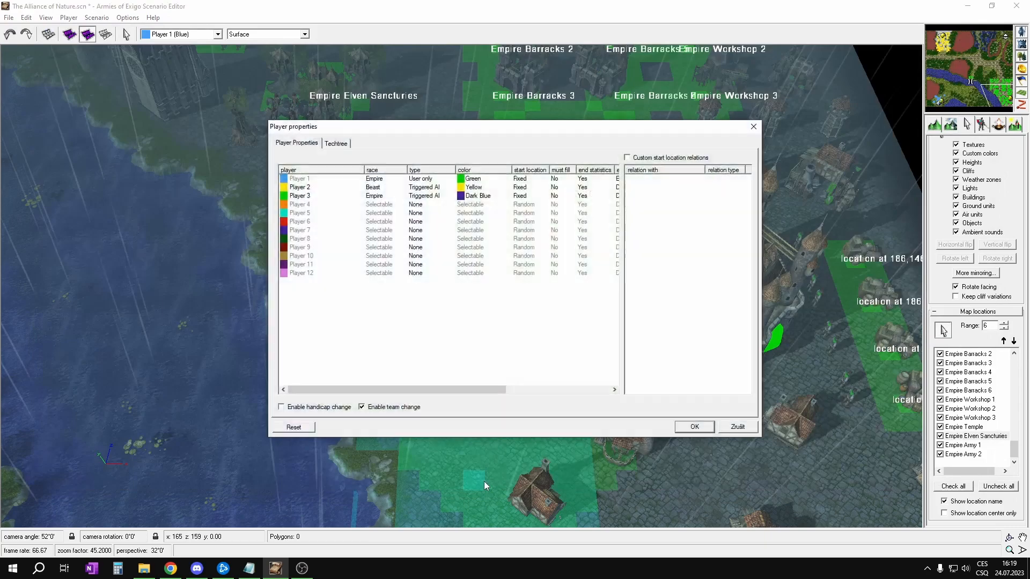
Review Player 1's Empire units in the tech tree of the player properties.
click(336, 144)
click(386, 178)
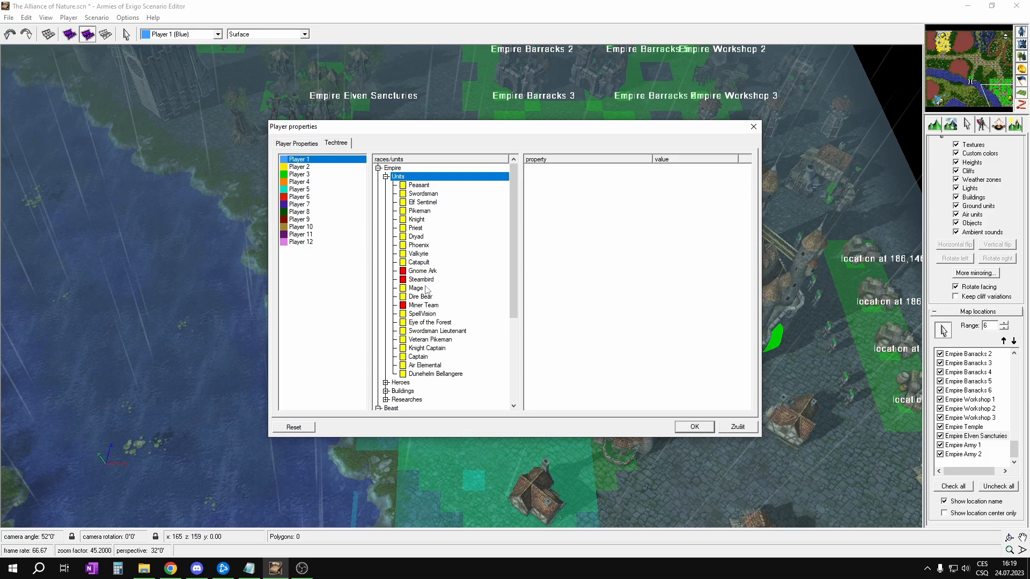
click(753, 127)
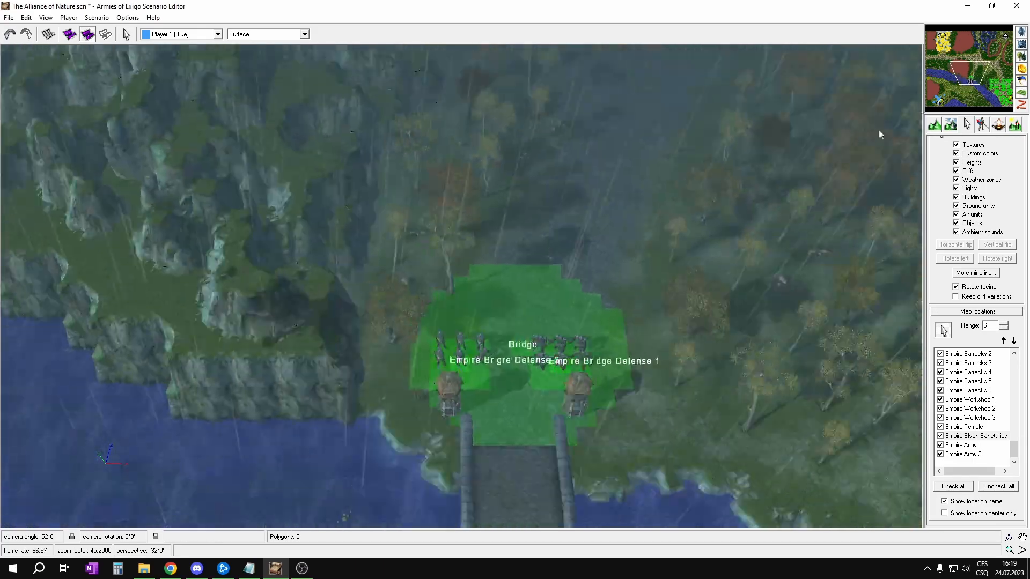
key(Right)
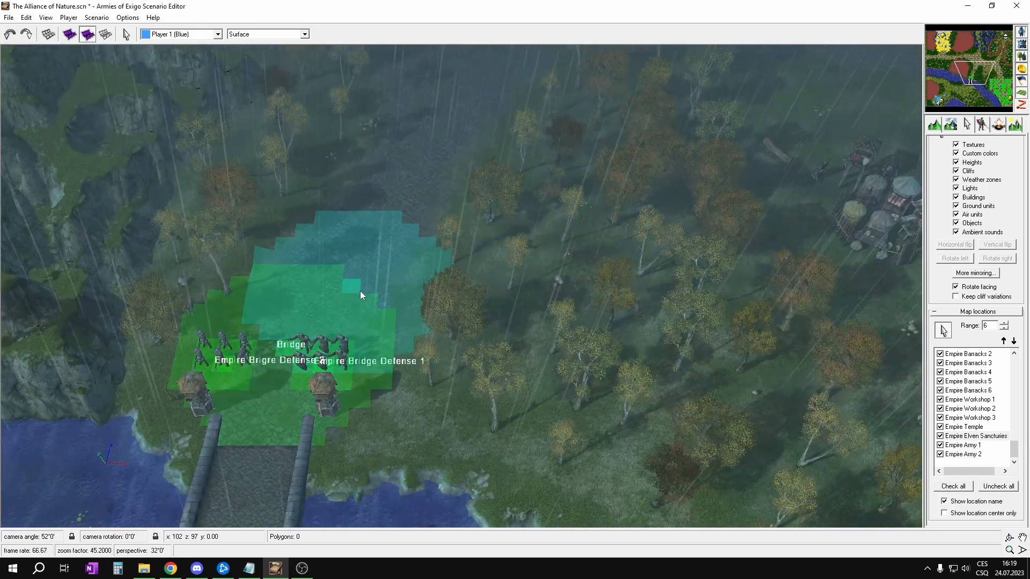
right_click(506, 249)
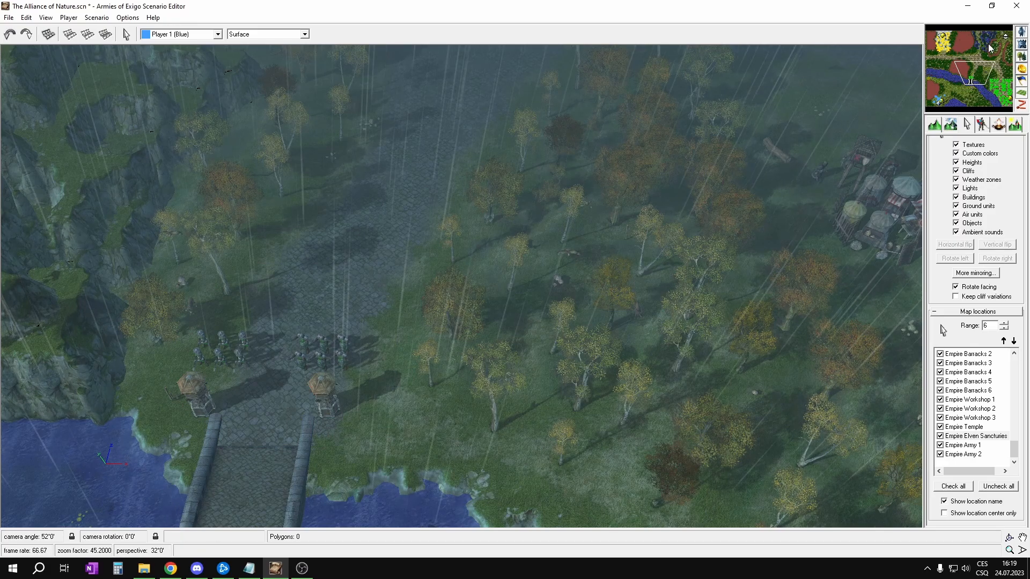
click(948, 47)
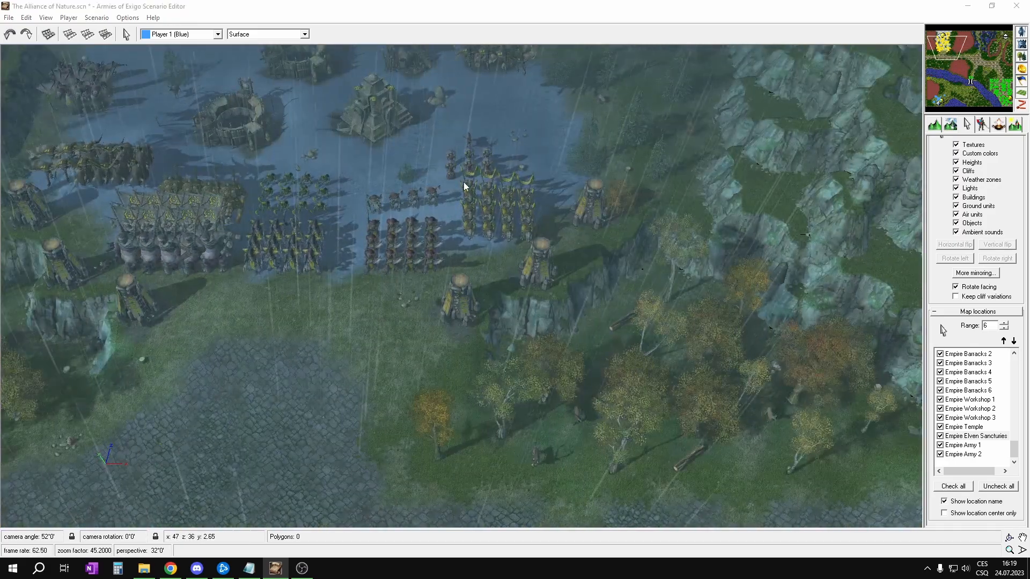
Open the trigger editor and make the first StartTrigger action of Empire Army Starter start Empire Attack 1.
key(ctrl+t)
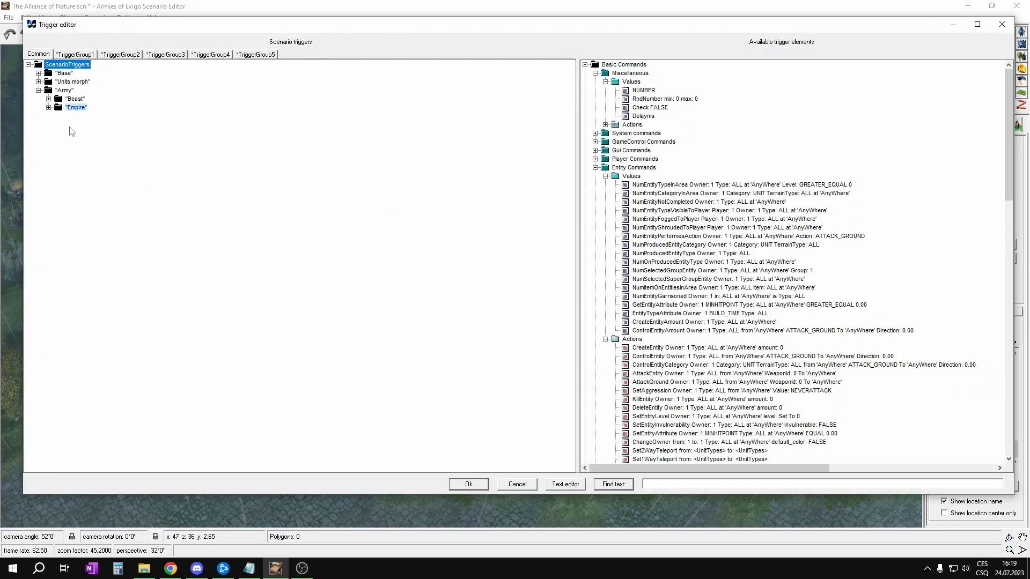
click(49, 108)
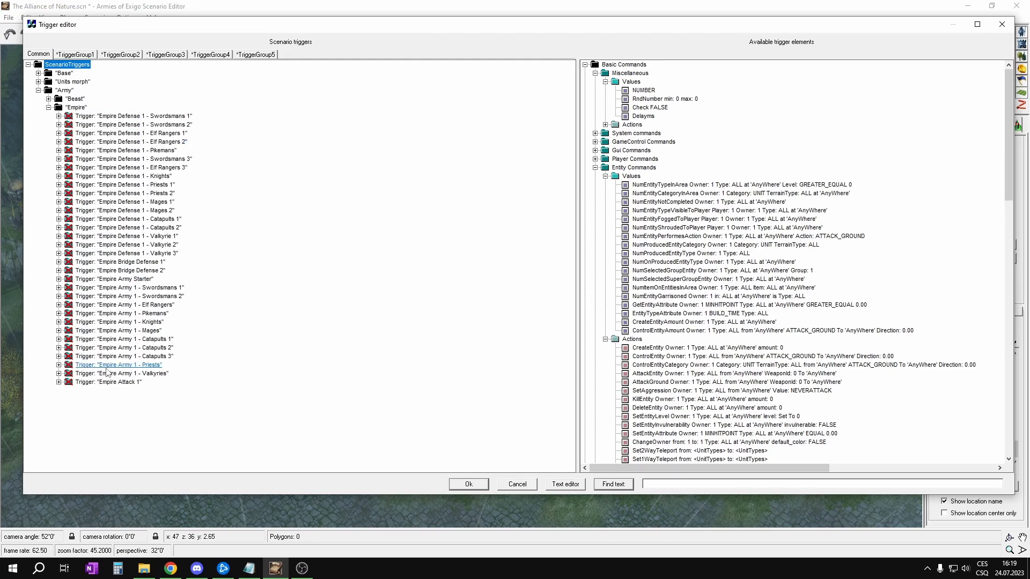
click(59, 279)
click(69, 297)
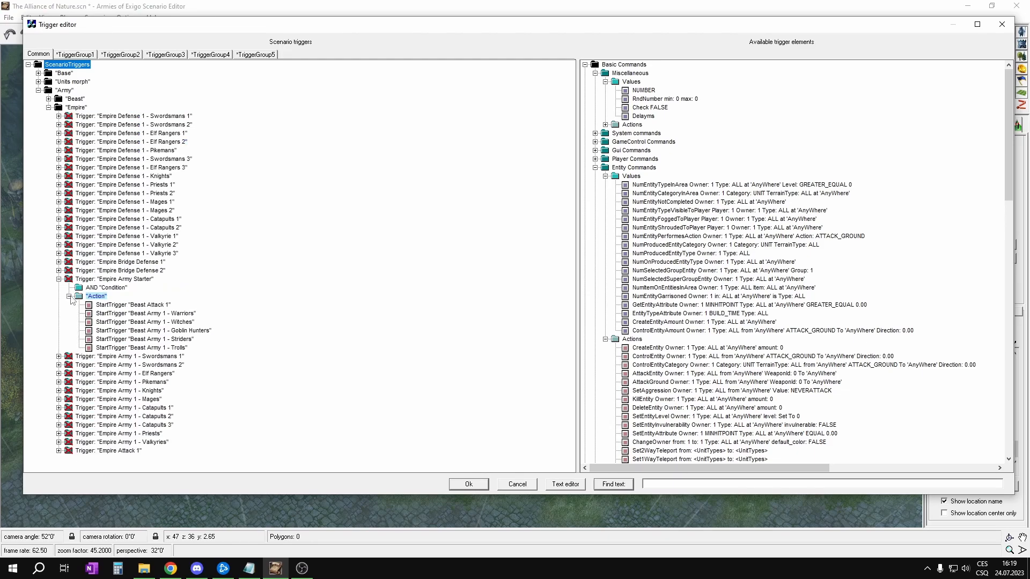
click(154, 305)
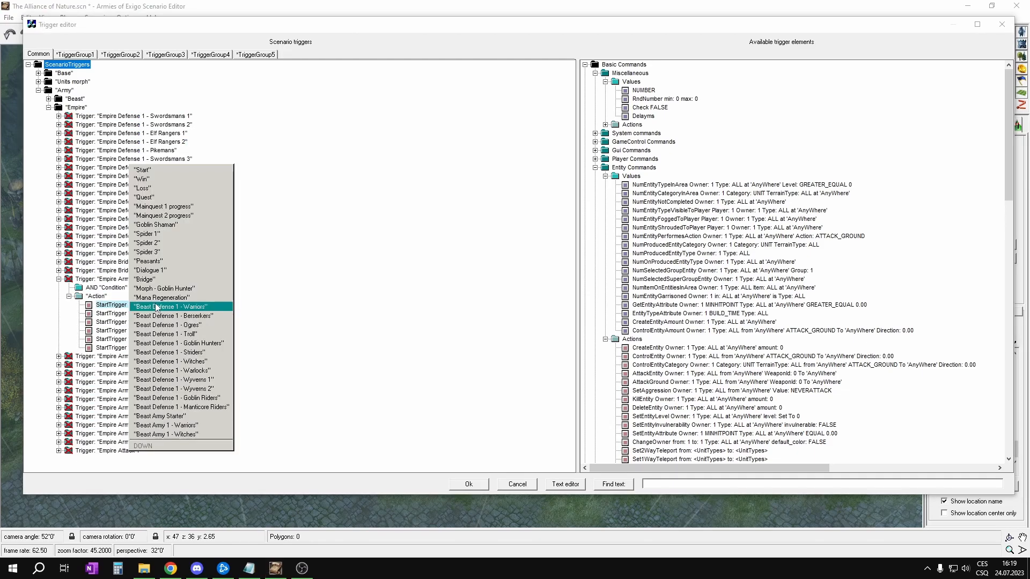
click(170, 445)
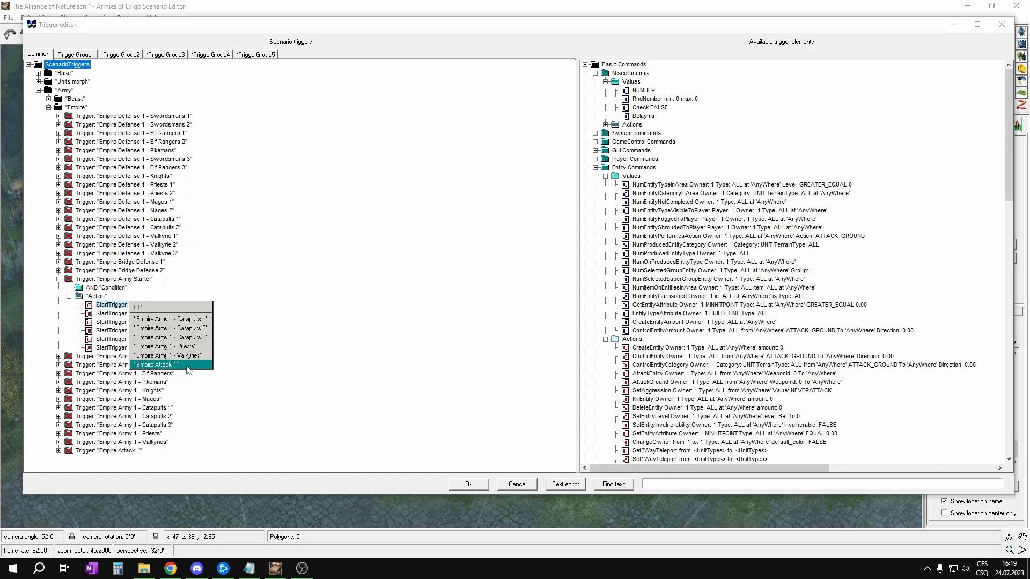
click(165, 366)
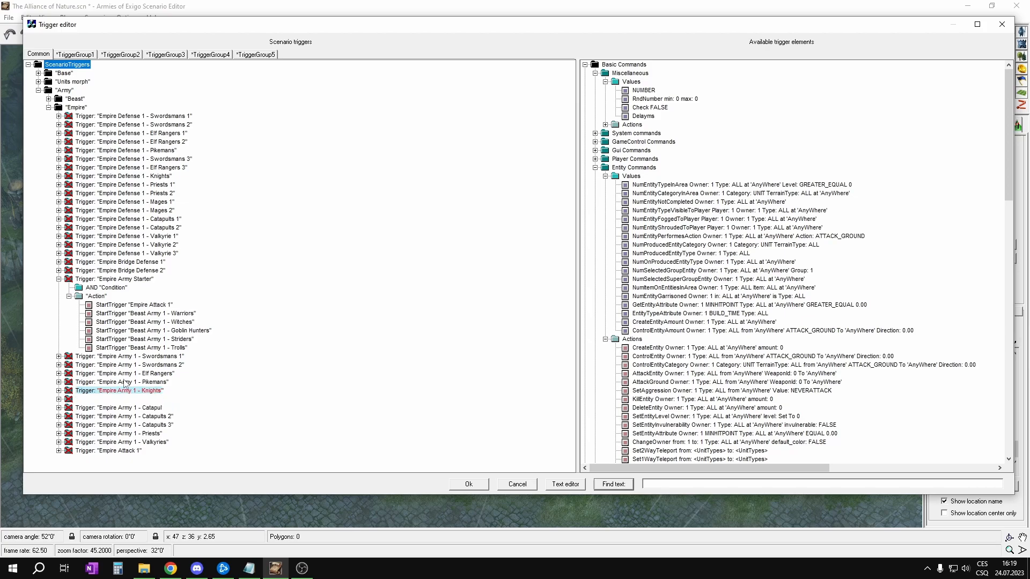
Make the second and third StartTrigger actions of Empire Army Starter start Empire Army 1 - Swordsmans 1 and Swordsmans 2.
click(176, 316)
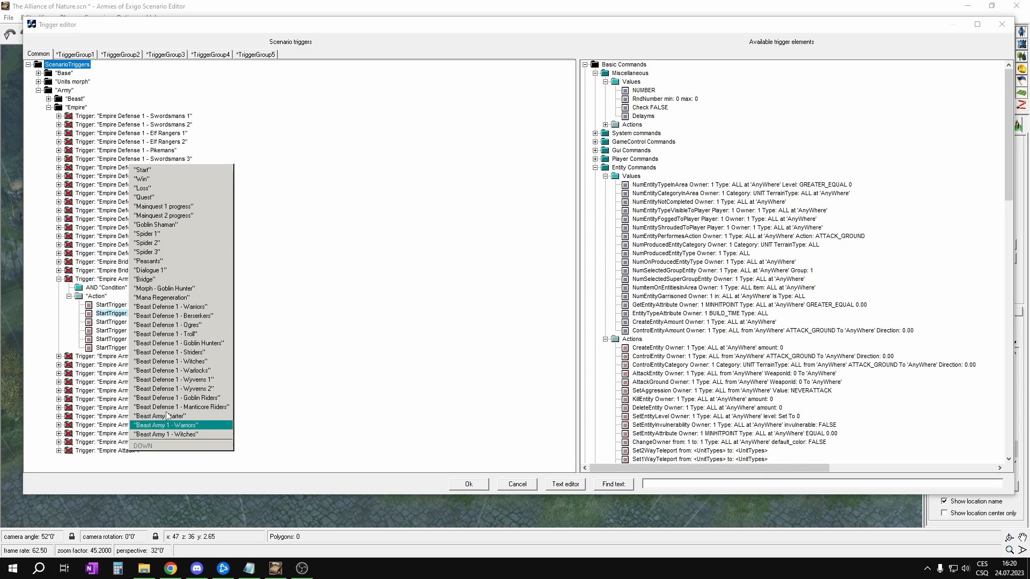
click(161, 446)
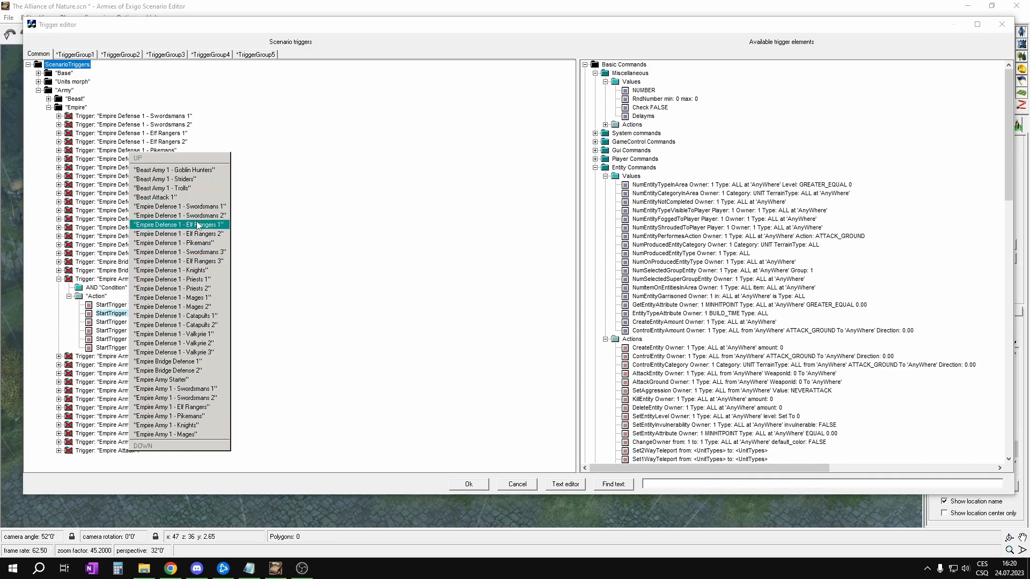
click(198, 389)
click(177, 322)
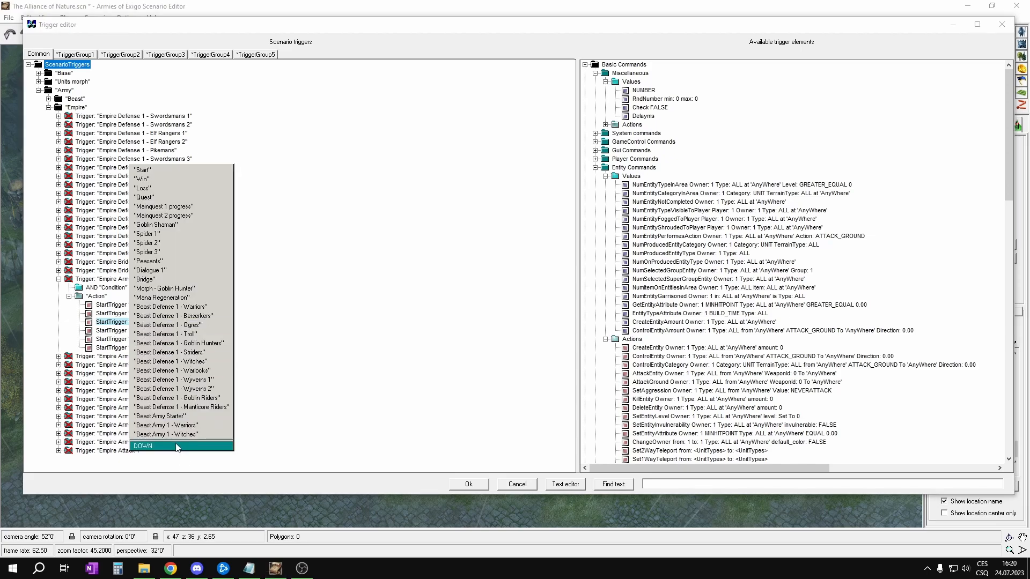
click(177, 446)
click(180, 391)
Make the last three StartTrigger actions of Empire Army Starter start Empire Army 1 - Elf Rangers, Pikemans and Knights.
click(181, 332)
click(177, 447)
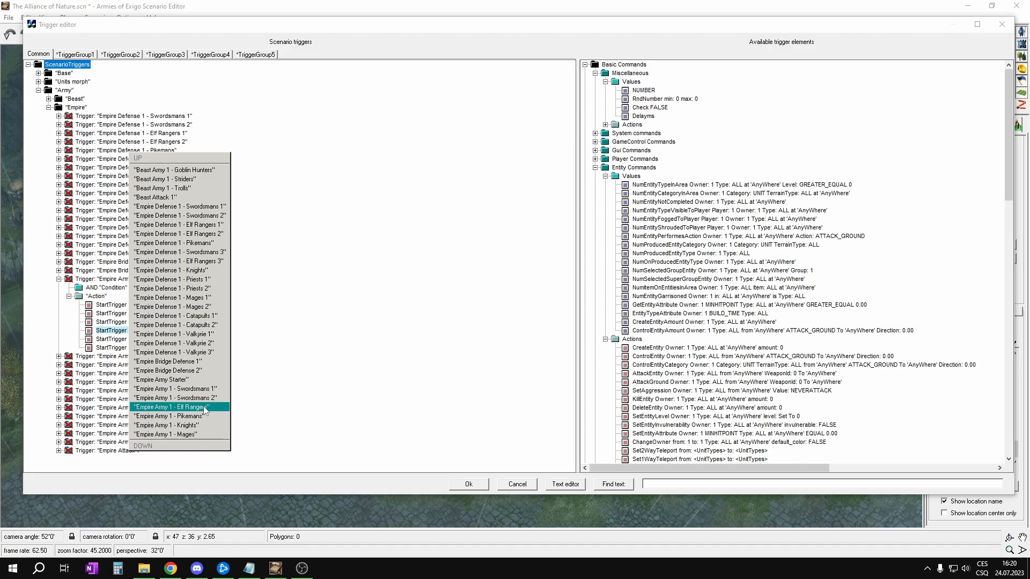
click(204, 411)
click(181, 339)
click(177, 446)
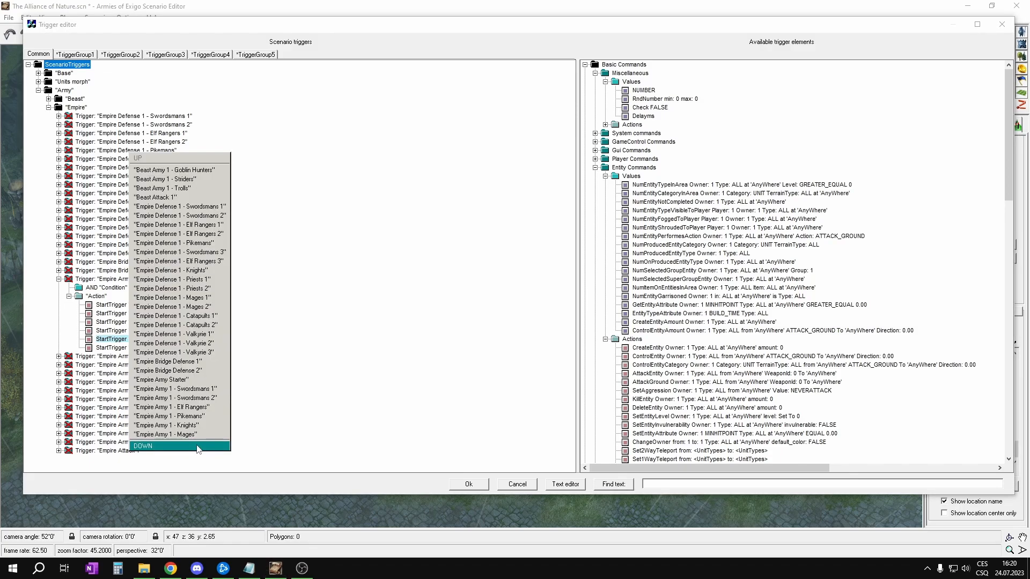
click(201, 418)
click(181, 347)
click(182, 348)
click(182, 446)
click(182, 425)
Duplicate the Knights StartTrigger action and make the copy start Empire Army 1 - Mages.
click(123, 348)
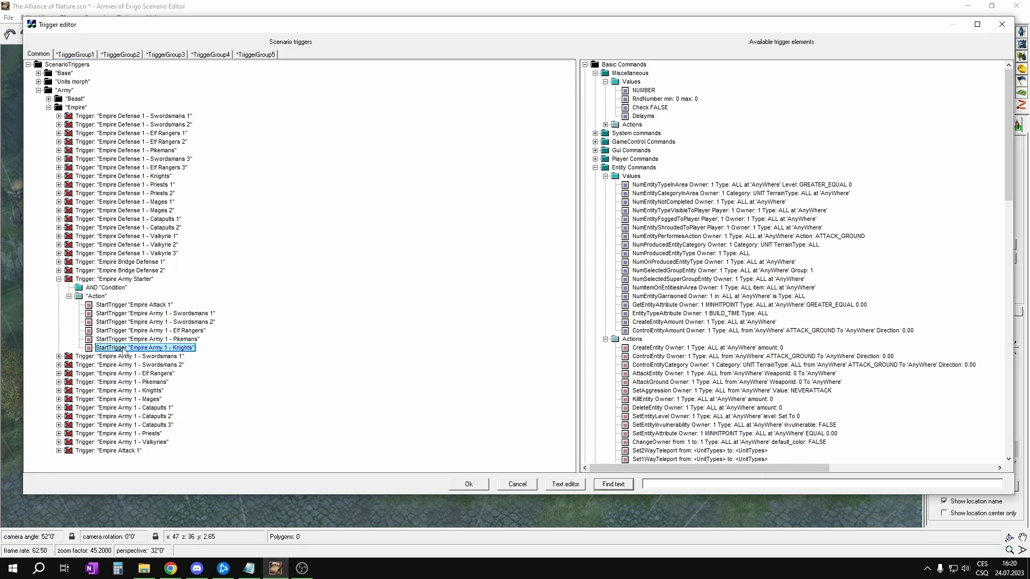
key(ctrl+v)
click(178, 357)
click(178, 447)
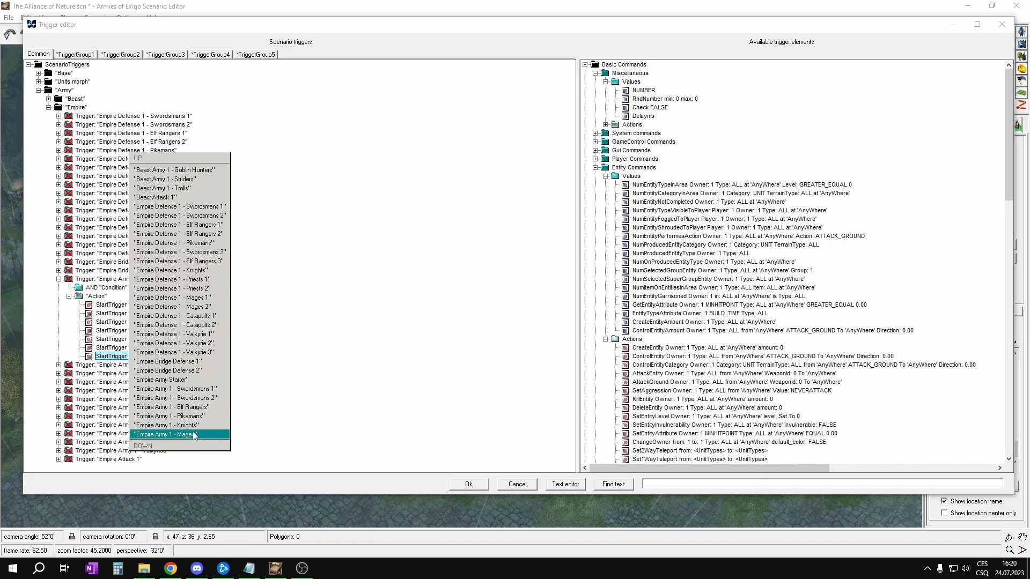
click(197, 434)
Add another StartTrigger action after the Mages one and make it start Empire Army 1 - Catapults 1.
key(ctrl+v)
click(186, 358)
click(199, 447)
click(196, 434)
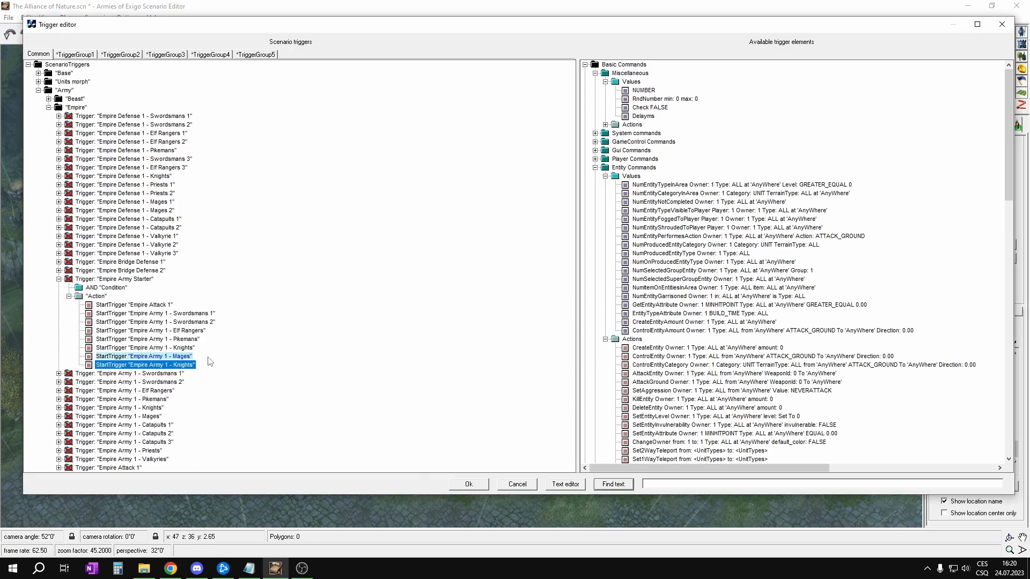
click(187, 366)
click(196, 446)
click(196, 446)
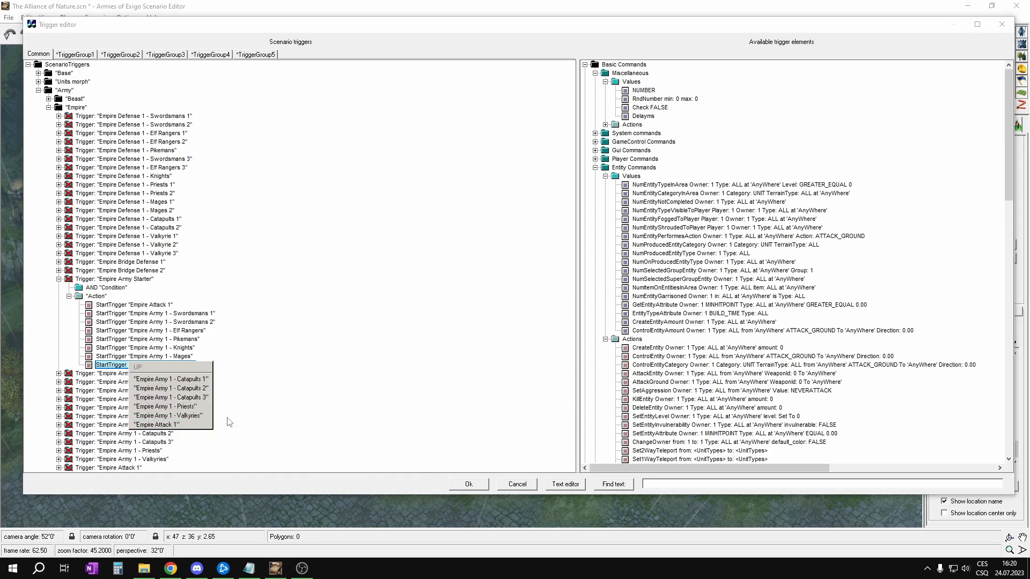
click(194, 381)
Add two copies of the Catapults 1 StartTrigger action and make them start Empire Army 1 - Catapults 2 and Catapults 3.
key(ctrl+v)
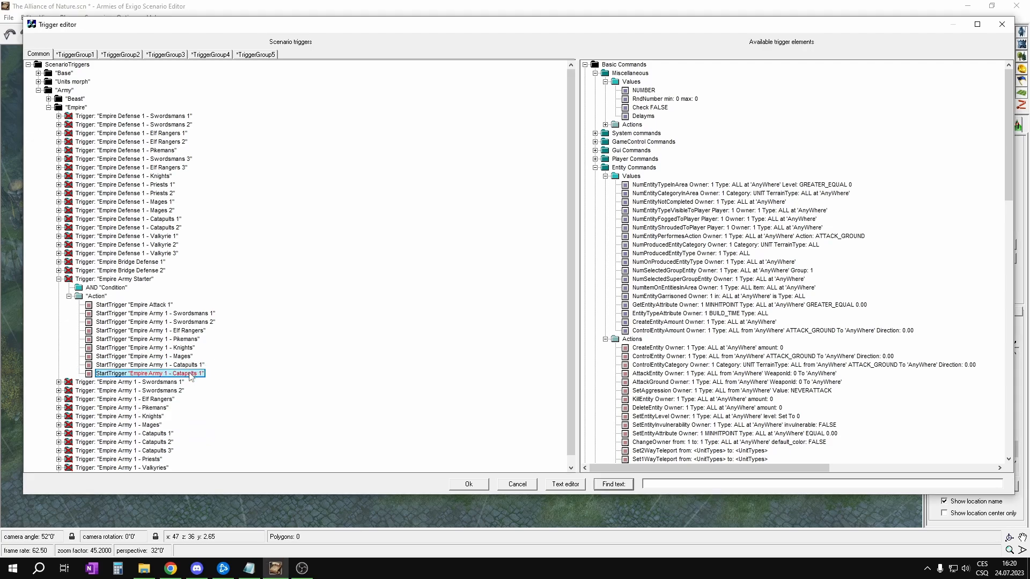
click(188, 373)
click(193, 445)
click(196, 446)
click(194, 397)
key(ctrl+v)
click(189, 383)
click(195, 446)
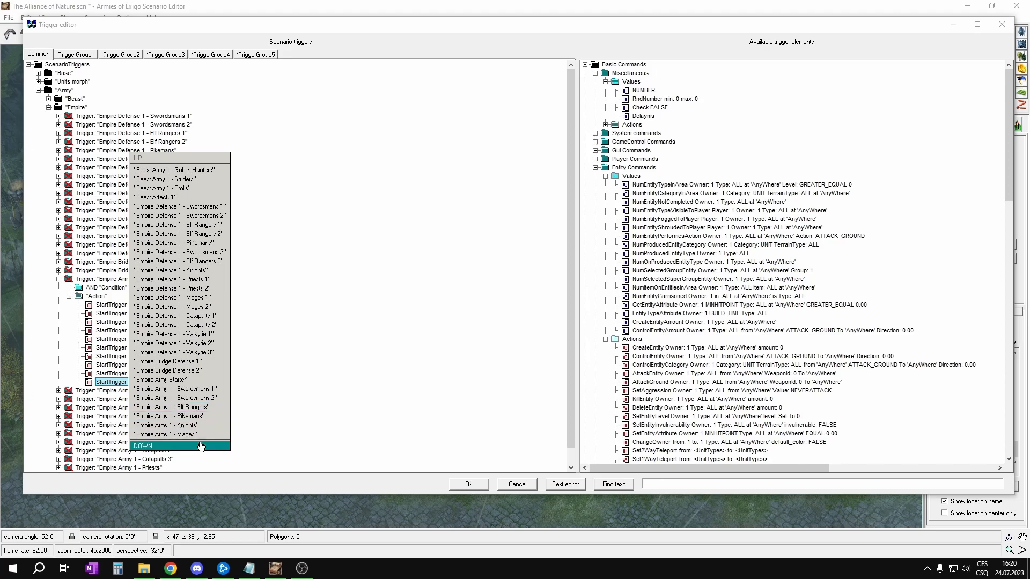
click(196, 446)
click(210, 425)
Add two more StartTrigger actions to Empire Army Starter that start Empire Army 1 - Priests and Empire Army 1 - Valkyries.
key(ctrl+v)
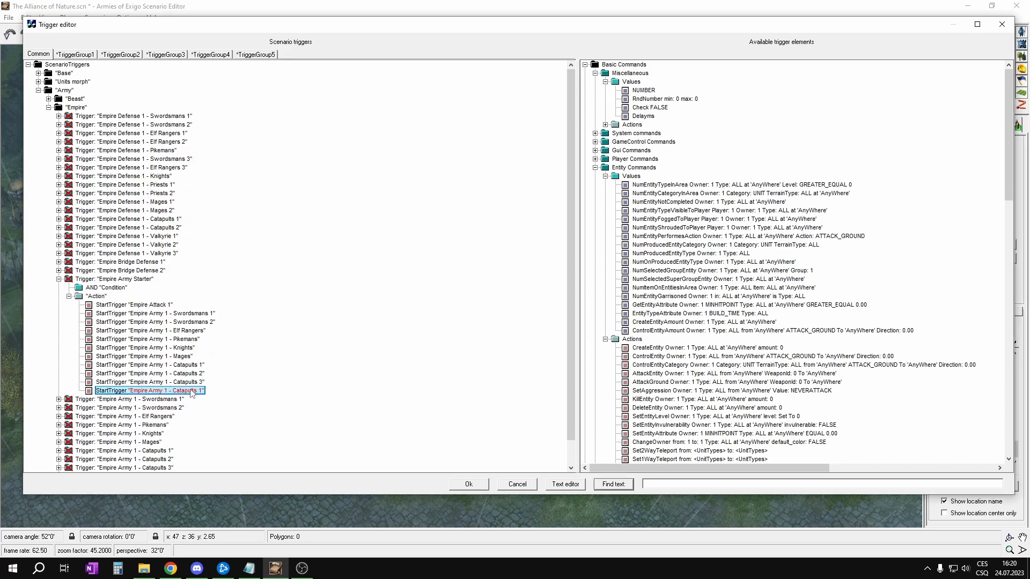
click(190, 392)
click(192, 446)
click(193, 445)
click(201, 424)
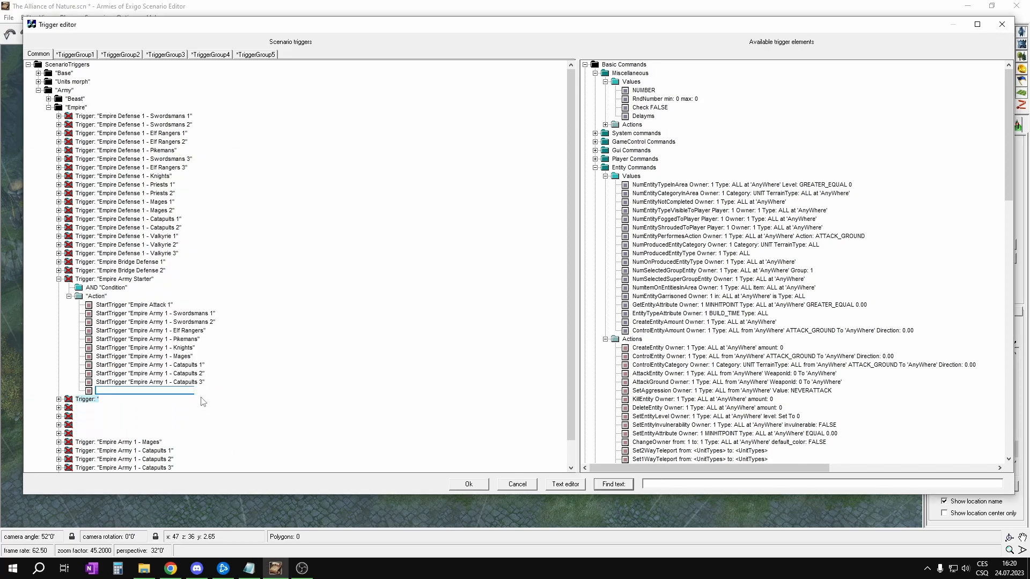
key(ctrl+v)
click(191, 399)
click(202, 449)
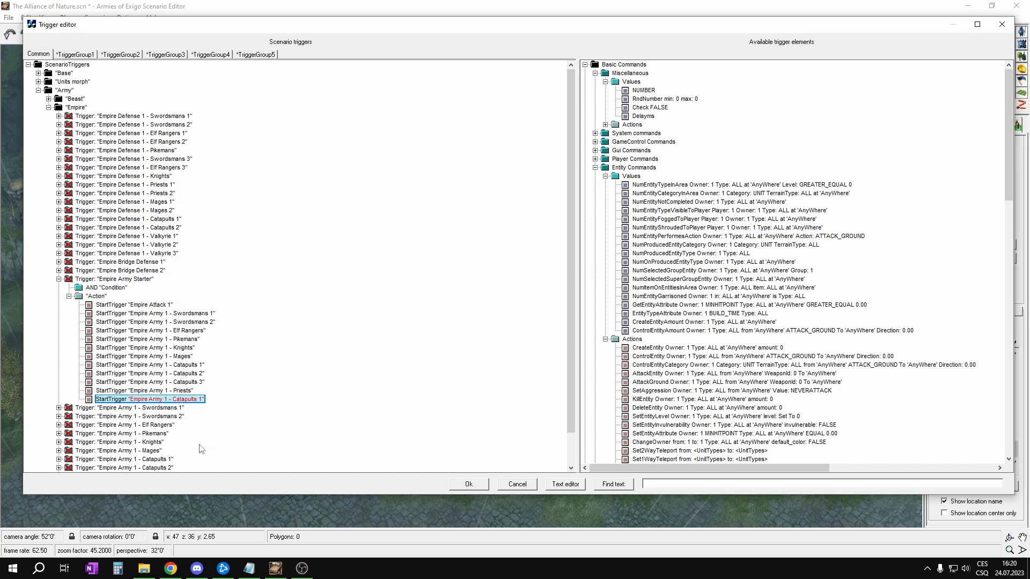
click(200, 451)
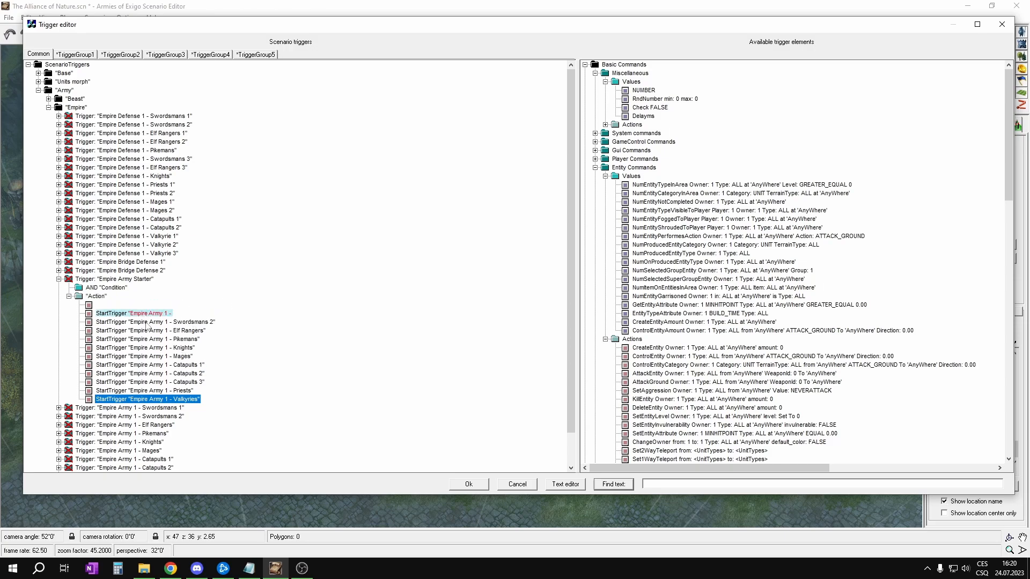
Check the Empire triggers against the action list and collapse the triggers inside the Empire folder.
scroll(63, 358, down, 1)
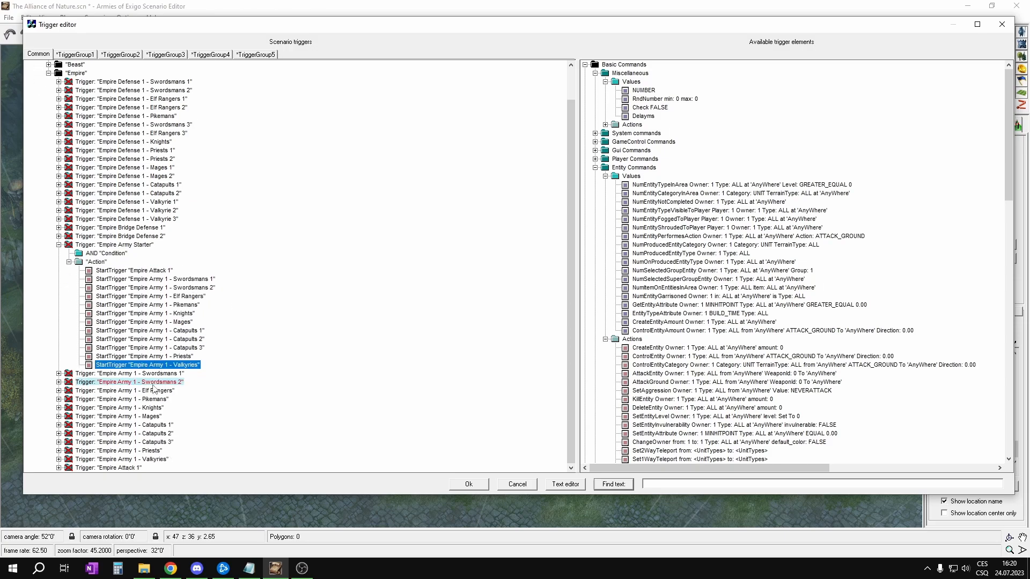
scroll(63, 358, up, 1)
right_click(62, 109)
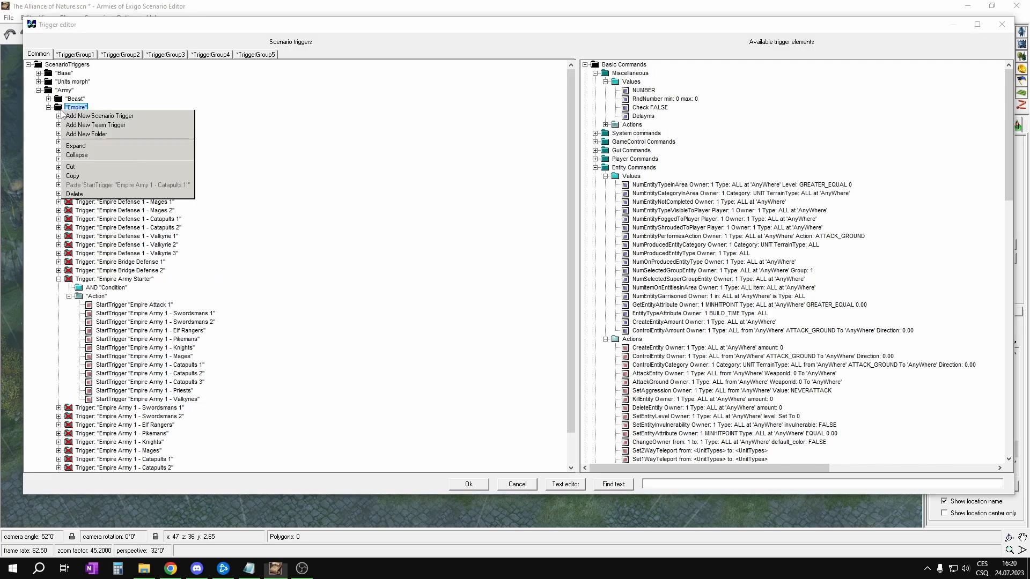
click(80, 154)
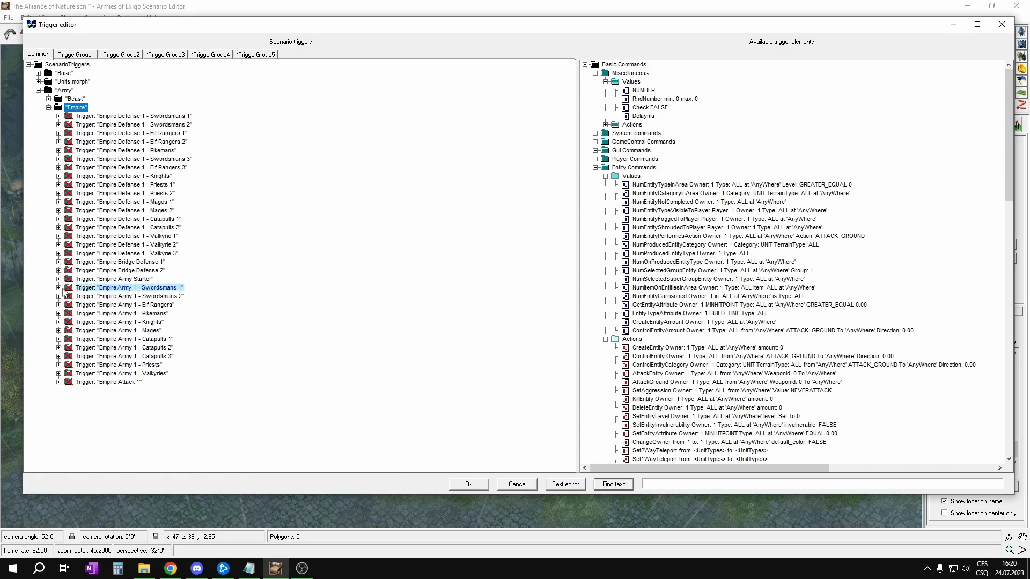
Expand the Empire Attack 1 trigger's actions and set its delay to 720 sec.
click(59, 382)
click(69, 399)
click(125, 382)
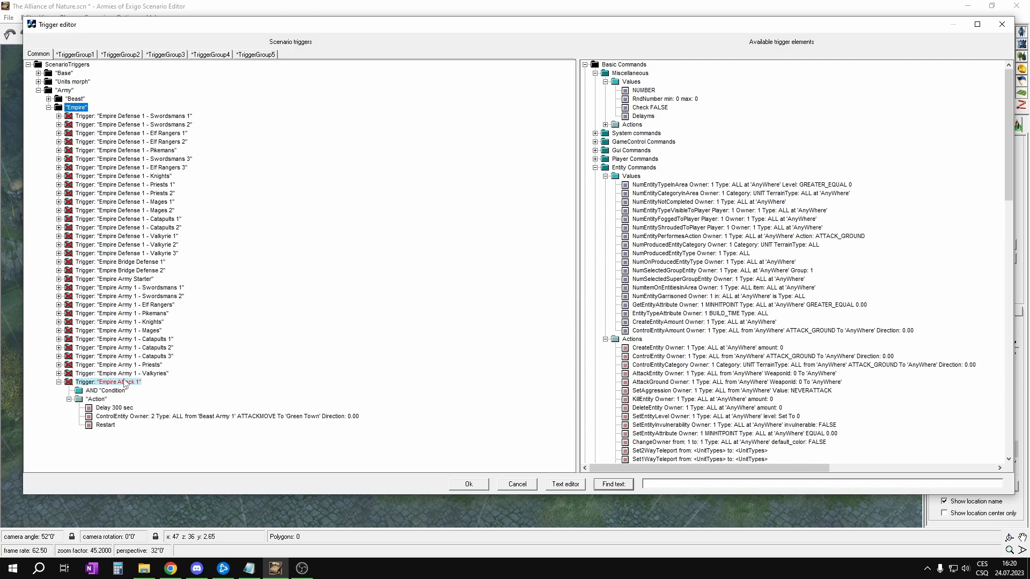
click(117, 408)
text(720)
key(Return)
Review the actions of the Beast Attack 1 trigger for comparison and collapse the Beast folder.
click(48, 99)
click(59, 262)
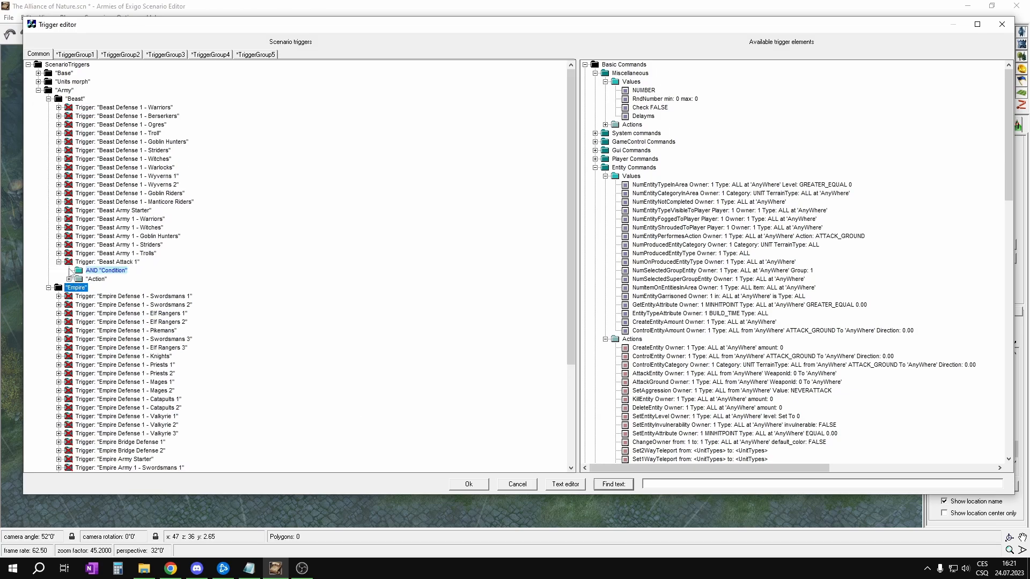
click(69, 279)
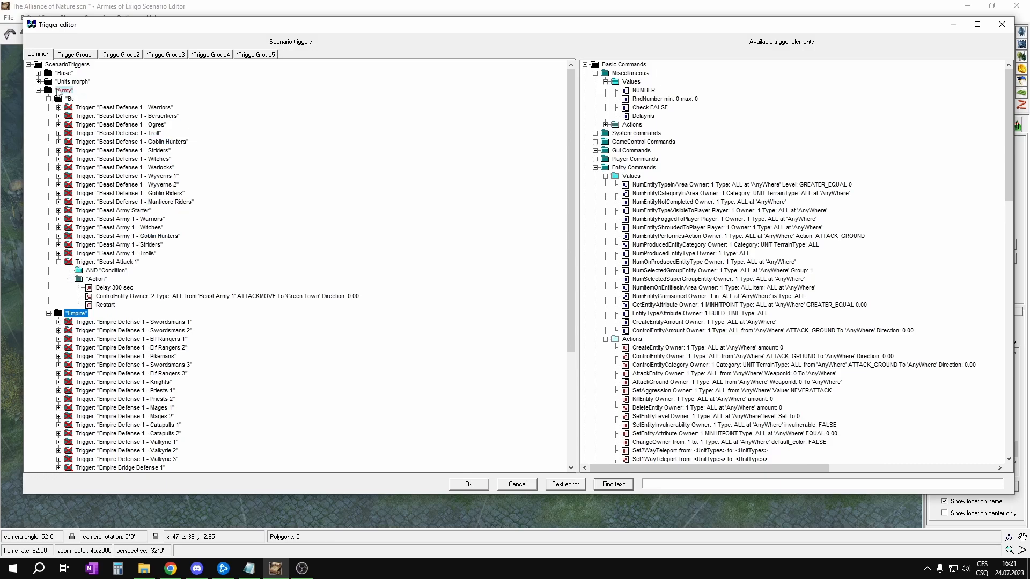
right_click(59, 99)
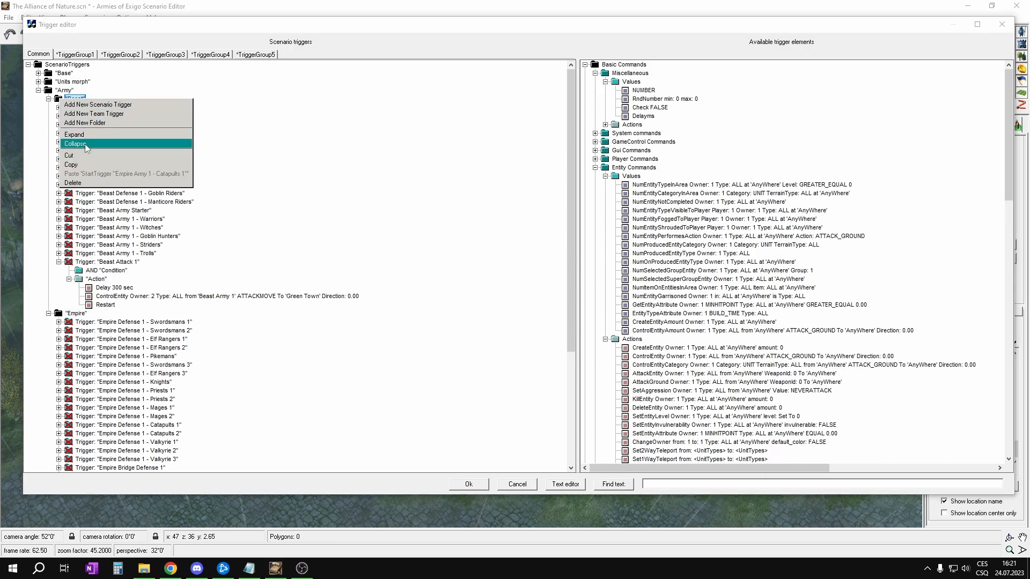
click(86, 144)
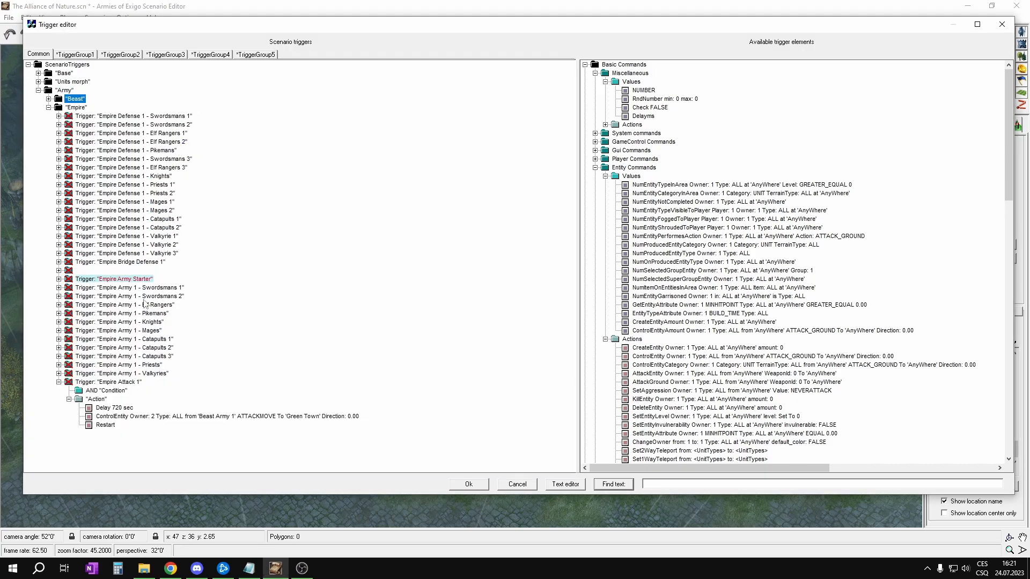
Set the ControlEntity action of Empire Attack 1 to owner 3 with Empire Army 1 as the source location.
click(151, 415)
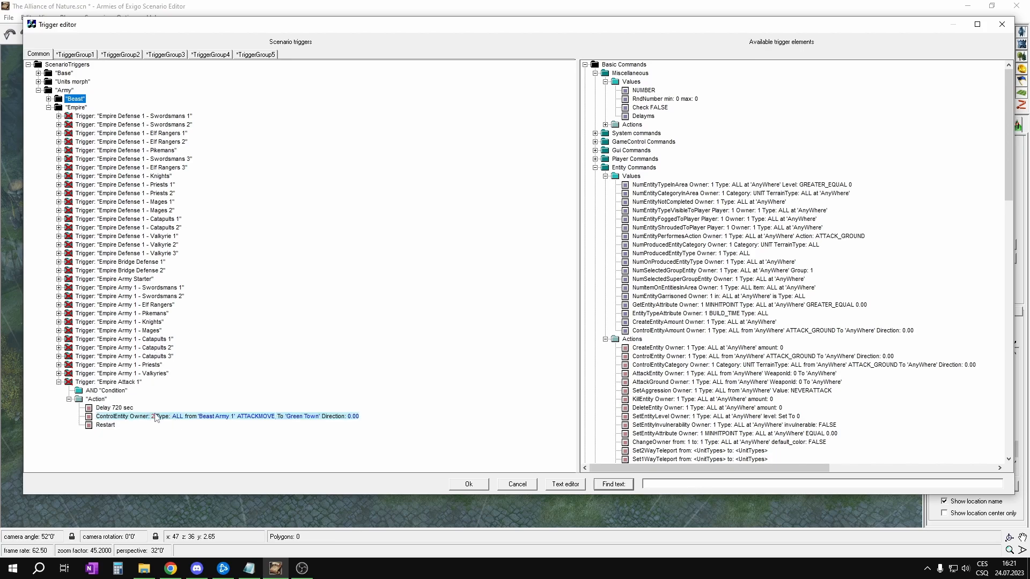
click(154, 417)
click(173, 318)
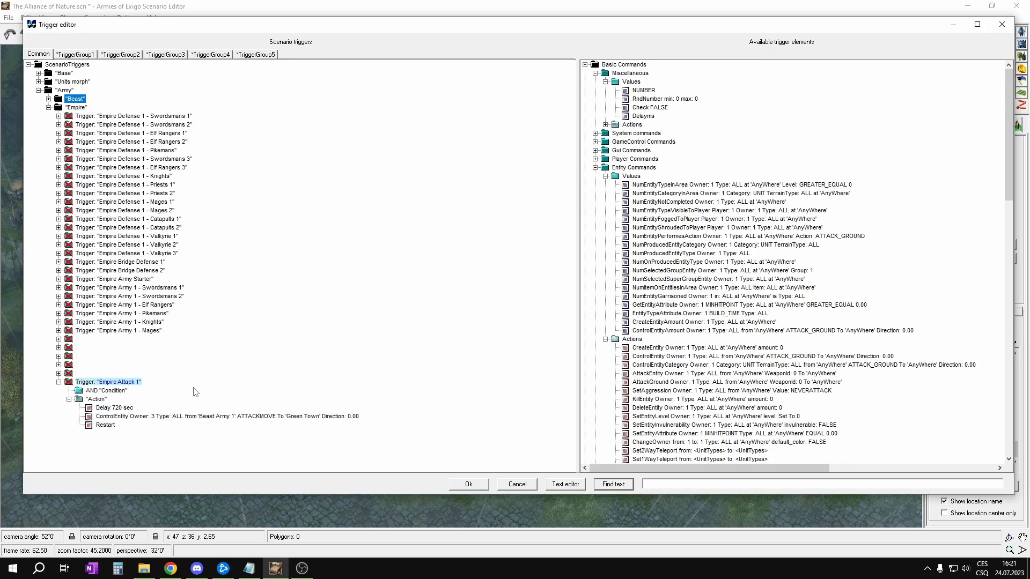
click(216, 416)
click(215, 422)
right_drag(730, 460, 402, 286)
click(1009, 99)
click(389, 229)
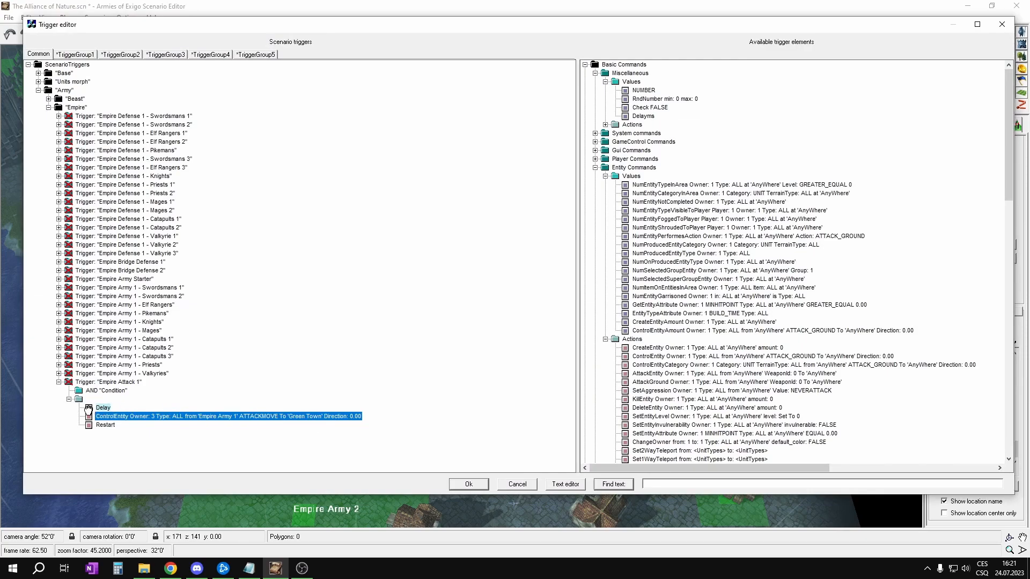
Copy the Empire Attack 1 trigger and paste the duplicate into the Empire folder.
click(70, 382)
click(71, 107)
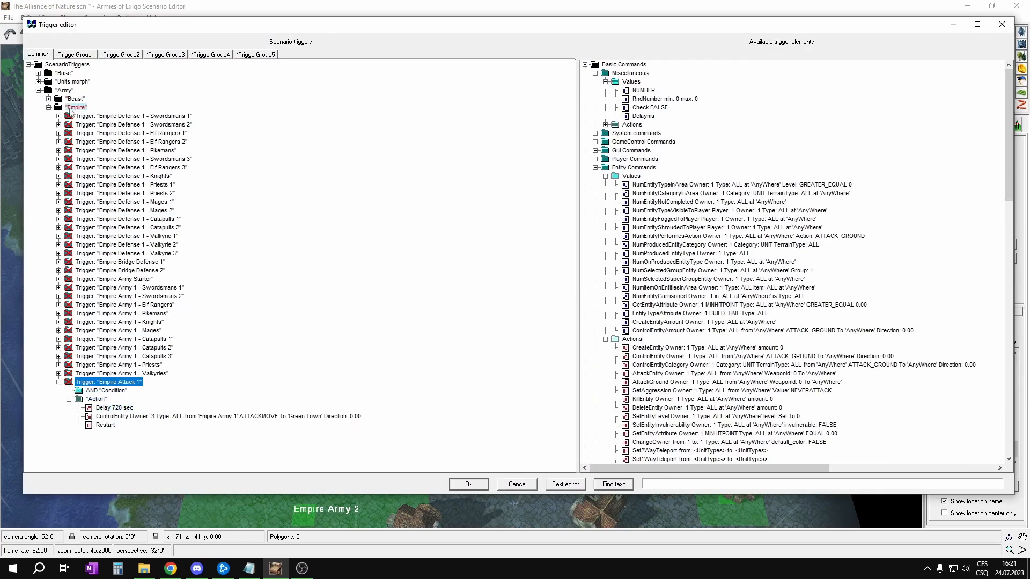
key(ctrl+v)
Set the source location of the duplicated attack trigger's ControlEntity action to Empire Army 2.
scroll(191, 445, down, 1)
click(224, 460)
click(224, 463)
right_drag(471, 376, 504, 236)
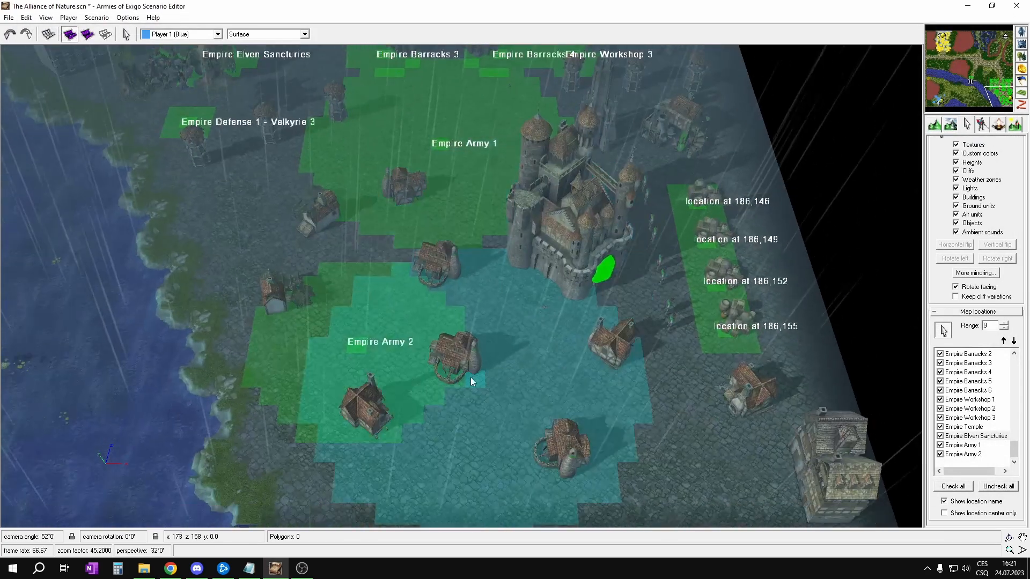
click(375, 312)
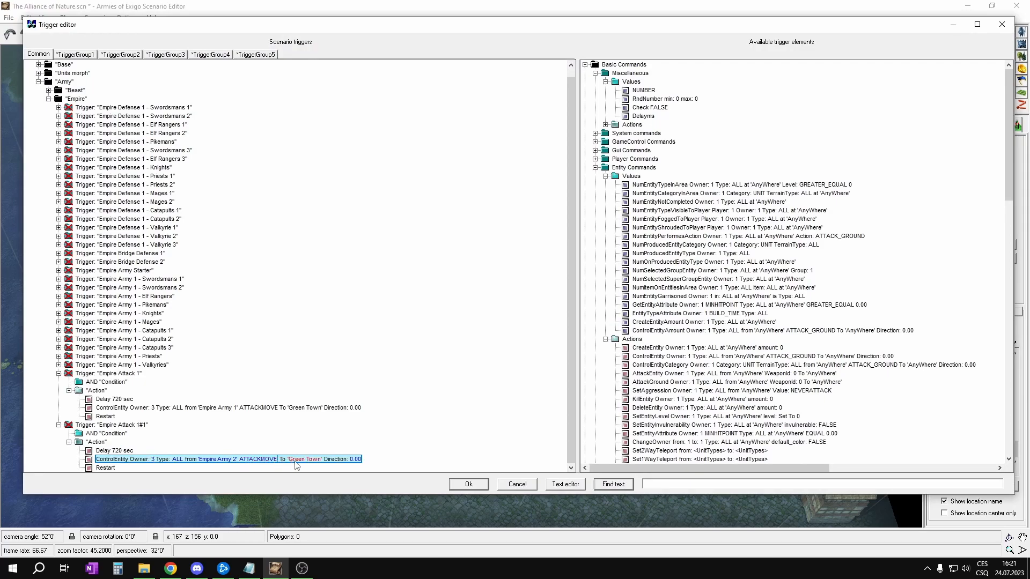
Rename the duplicated trigger to Empire Attack 2 and add a StartTrigger action for it to Empire Army Starter.
click(140, 426)
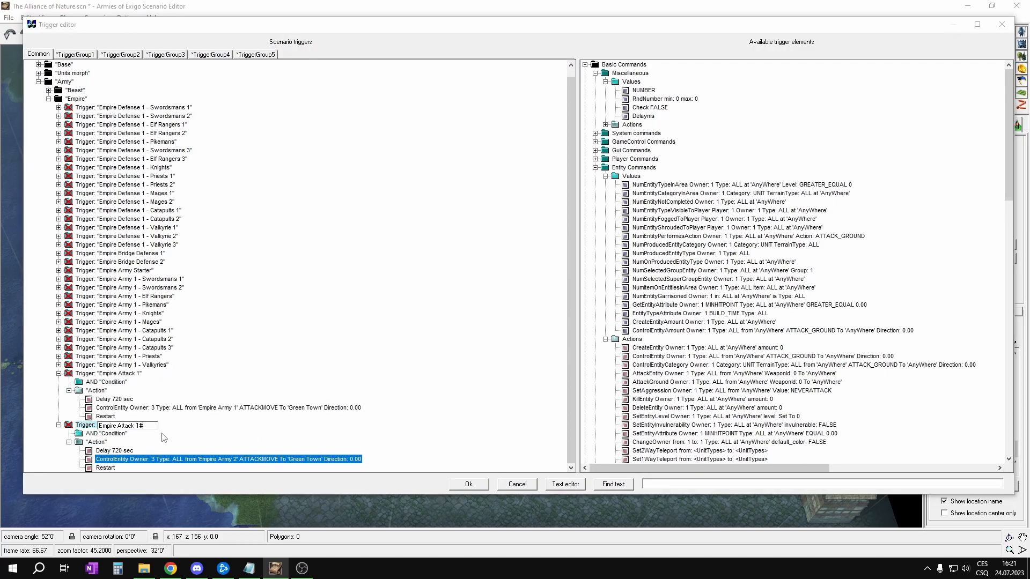
key(Return)
click(59, 270)
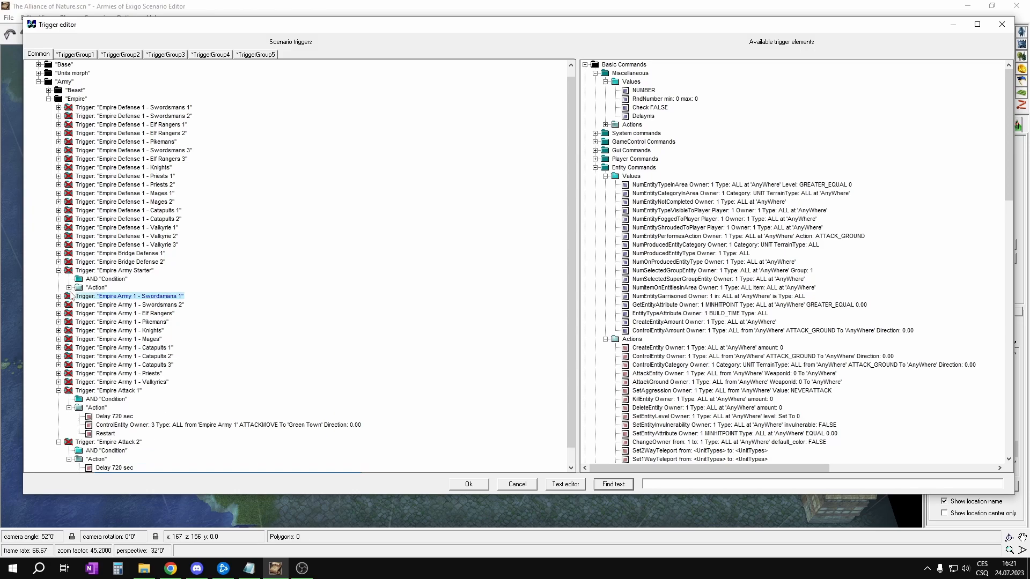
click(69, 288)
key(ctrl+v)
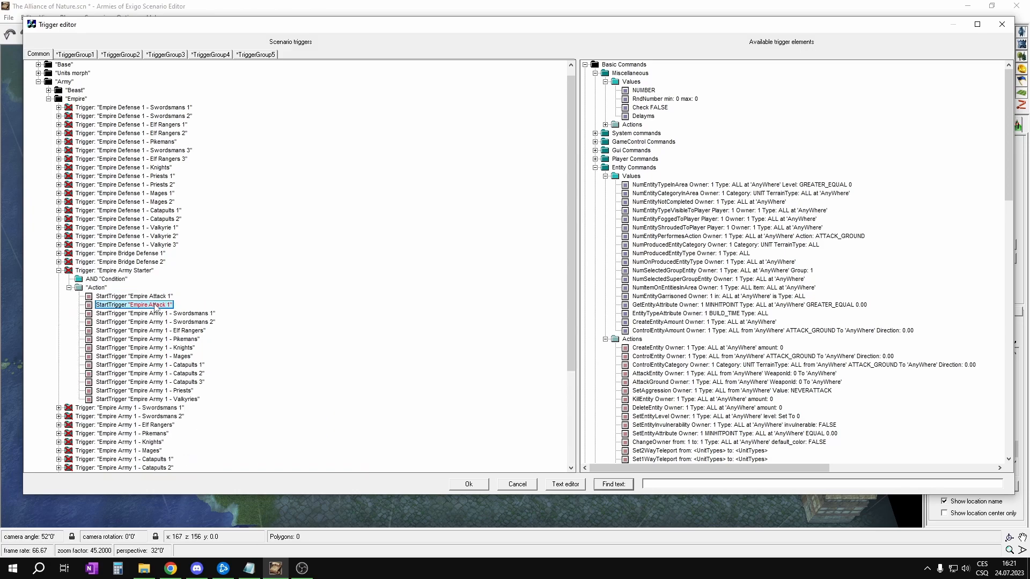
click(154, 305)
click(218, 445)
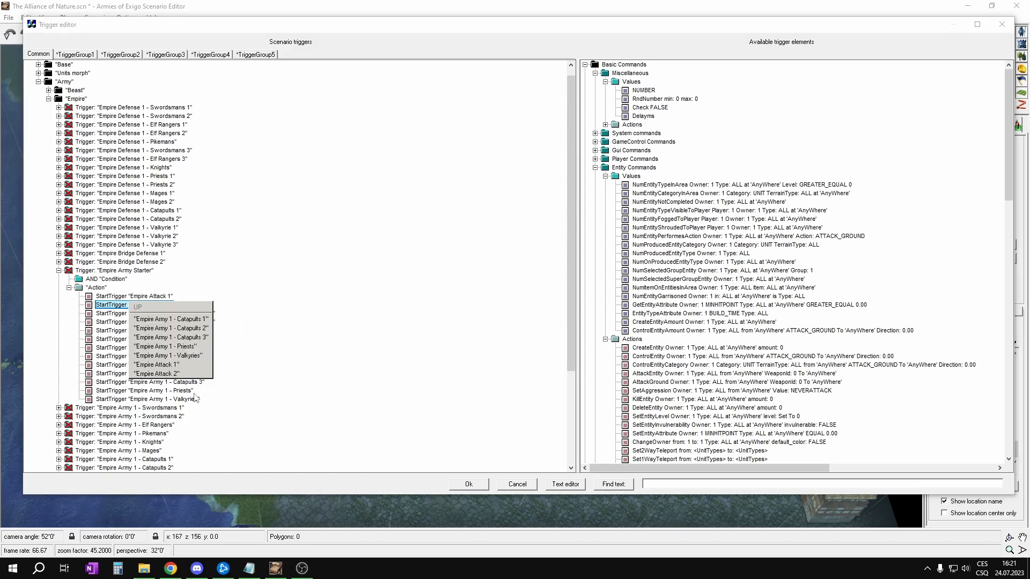
click(177, 375)
Set the delay in the Empire Attack 2 trigger's actions to 850 sec.
scroll(174, 294, down, 5)
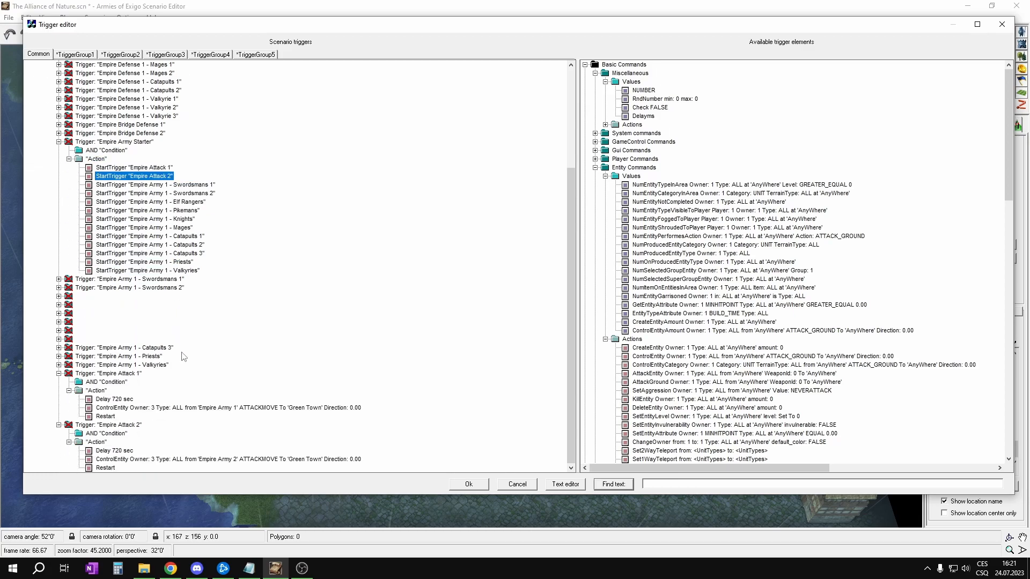
click(121, 452)
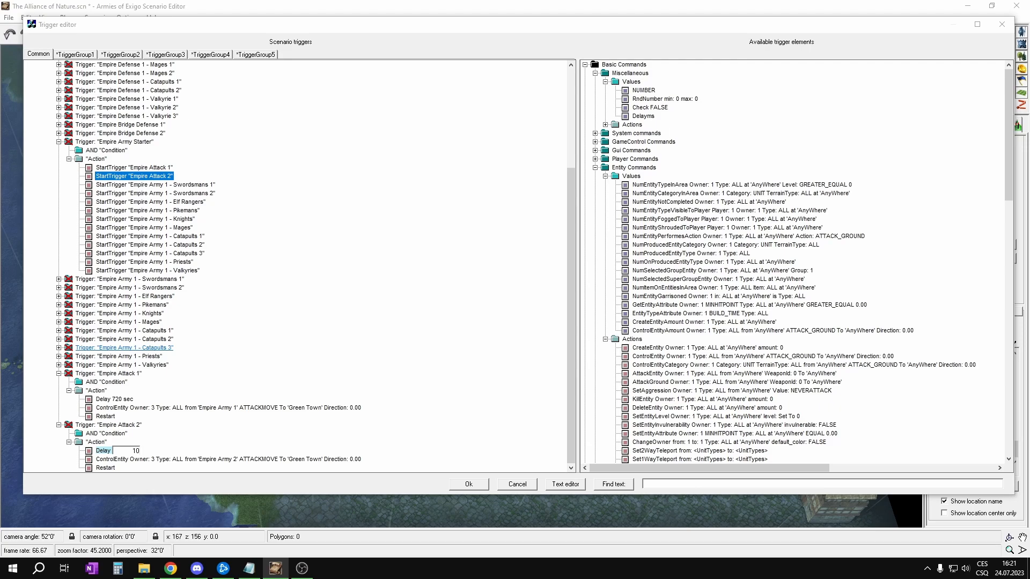
key(Return)
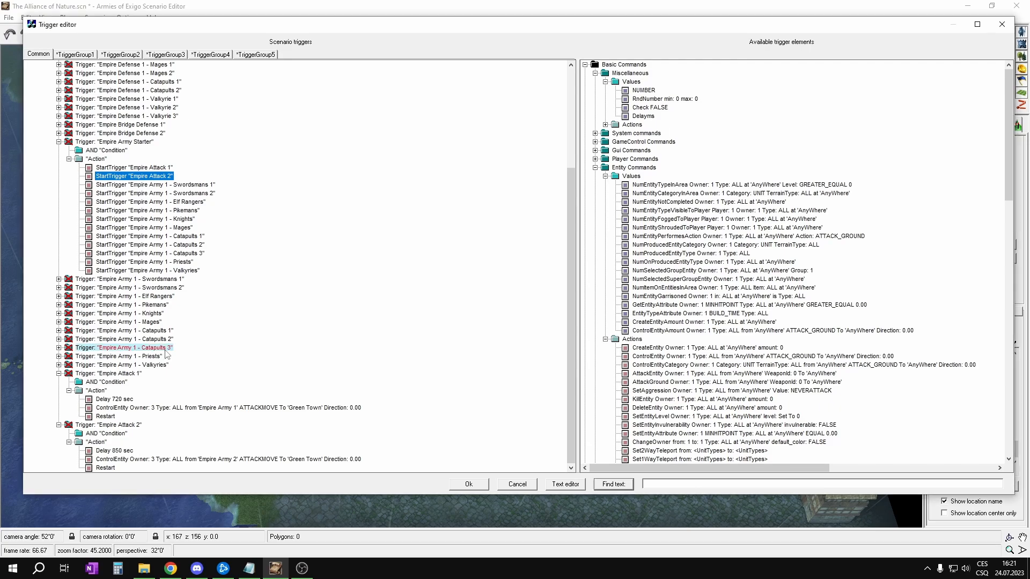
Work out the Valkyries' spawn interval and set the delay before Restart in Empire Army 1 - Valkyries to 138 sec.
click(59, 365)
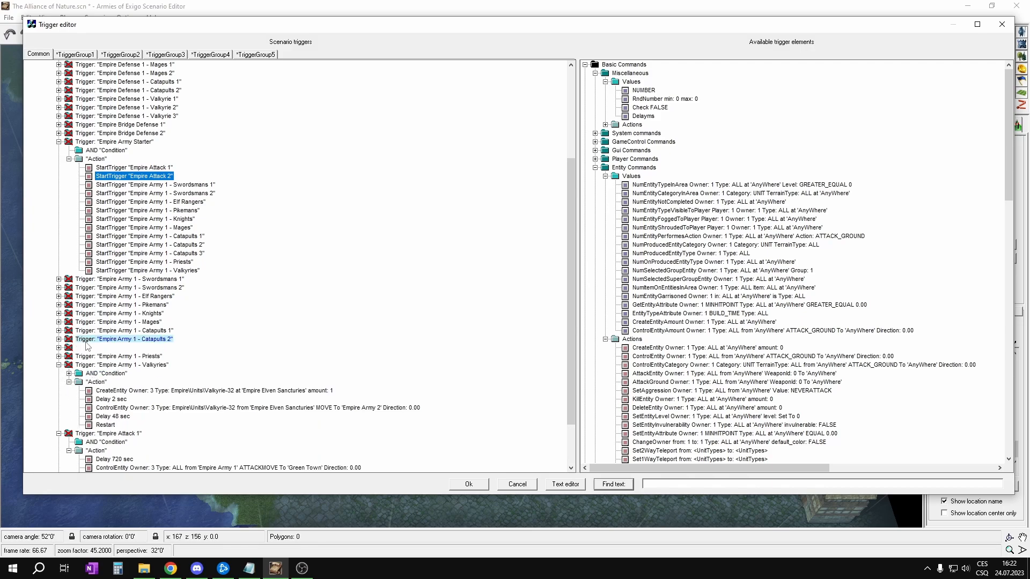
scroll(107, 370, down, 2)
click(117, 568)
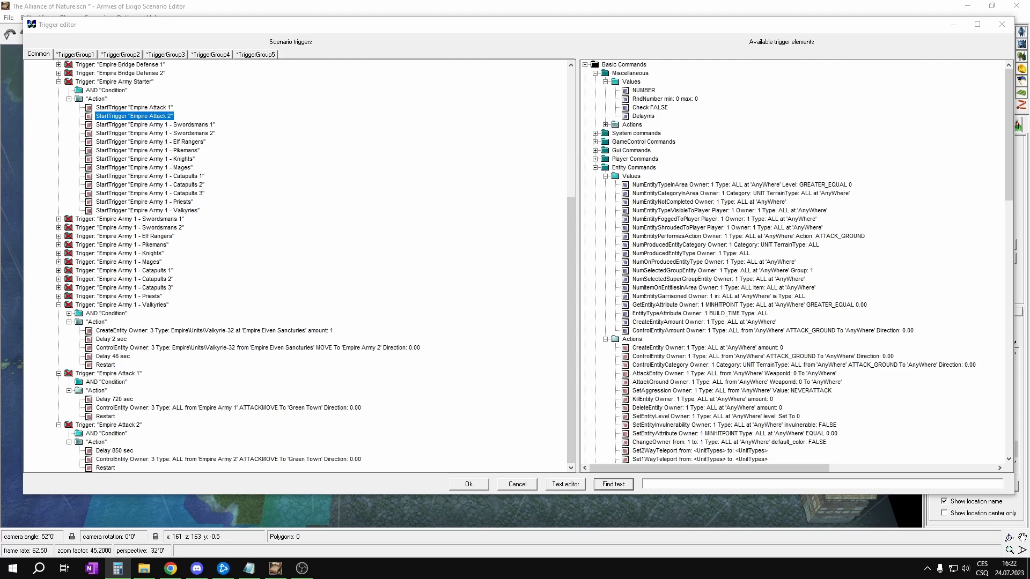
drag(233, 448, 72, 401)
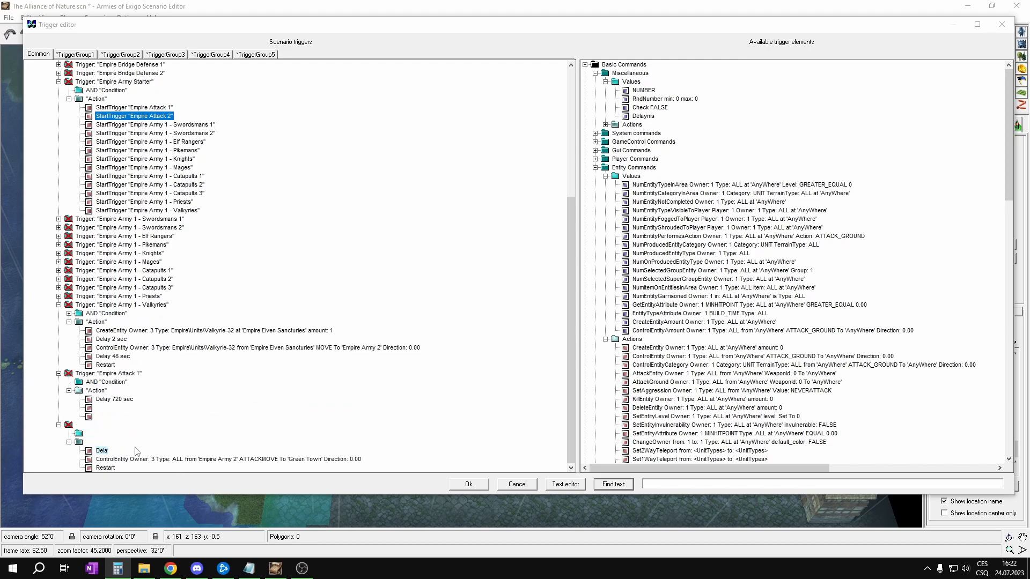
click(115, 357)
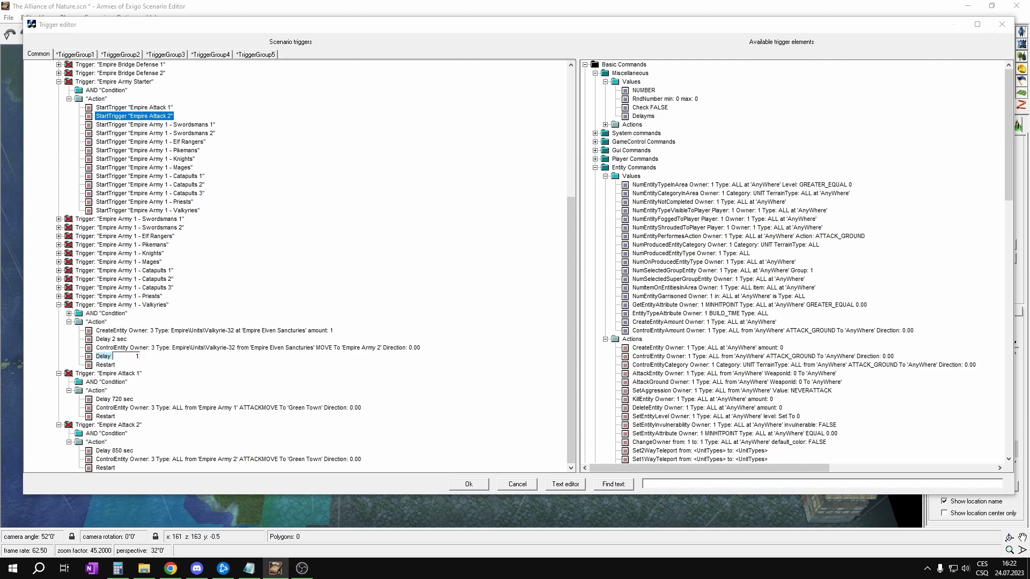
key(Return)
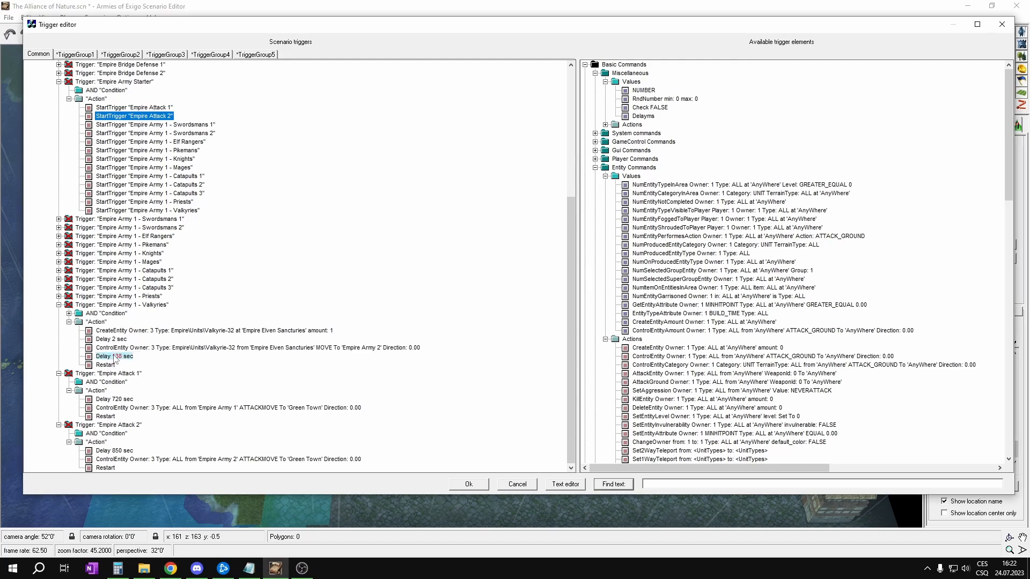
Set the delay before Restart in the Empire Army 1 - Swordsmans 1 trigger to 118 sec.
click(60, 219)
click(70, 227)
scroll(73, 236, down, 3)
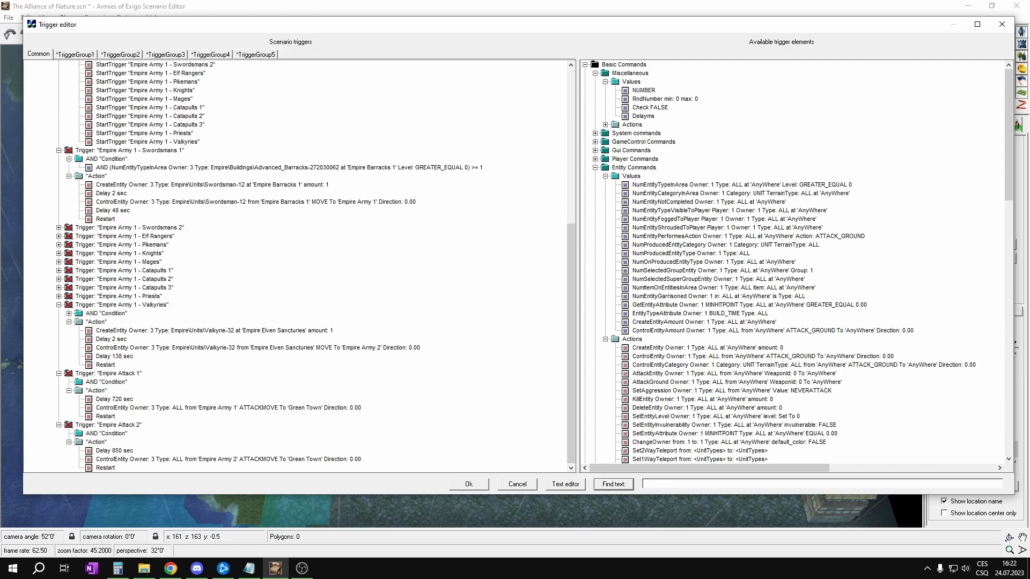
key(alt+Tab)
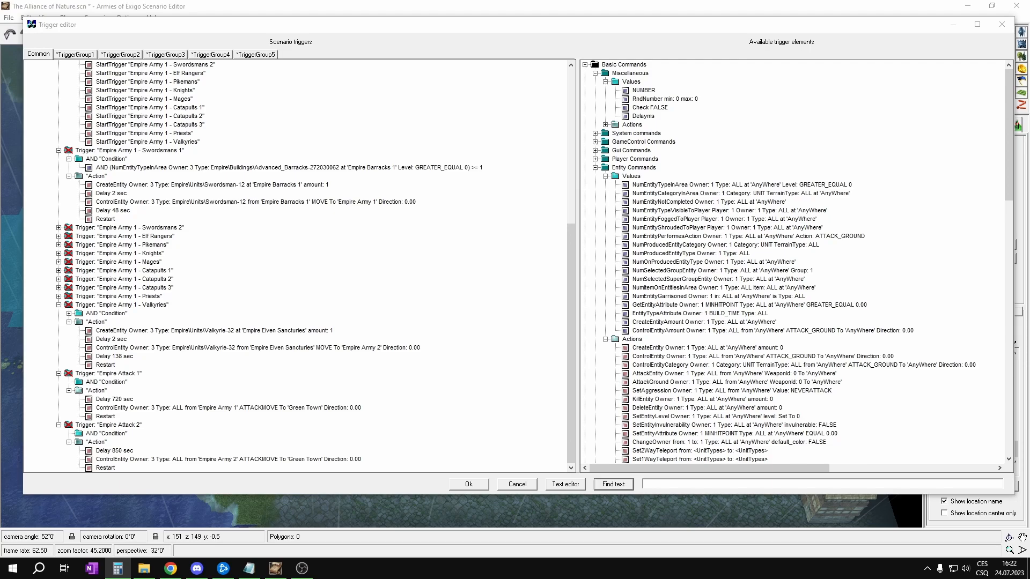
drag(3, 139, 2, 160)
double_click(118, 211)
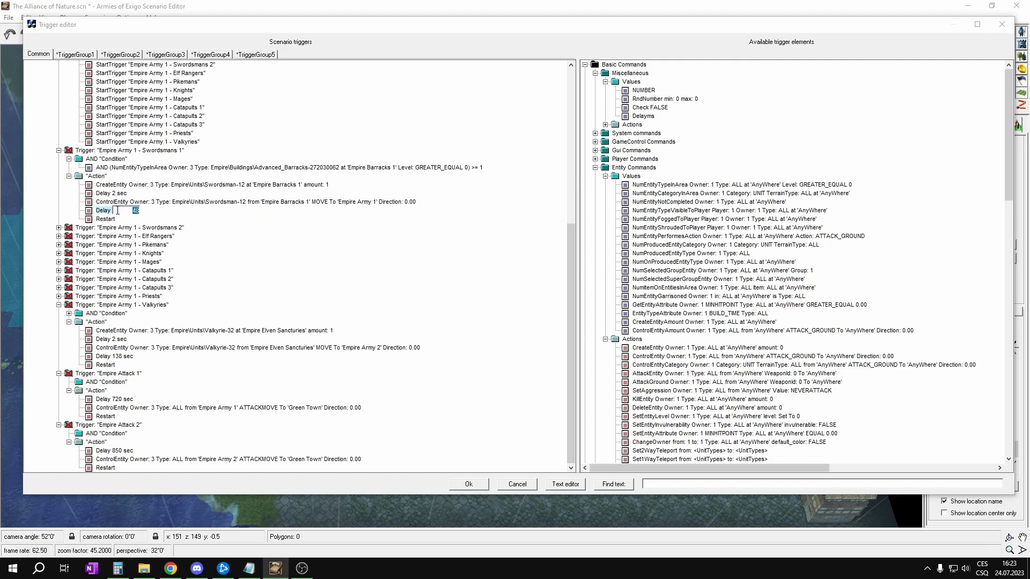
text(118 sec)
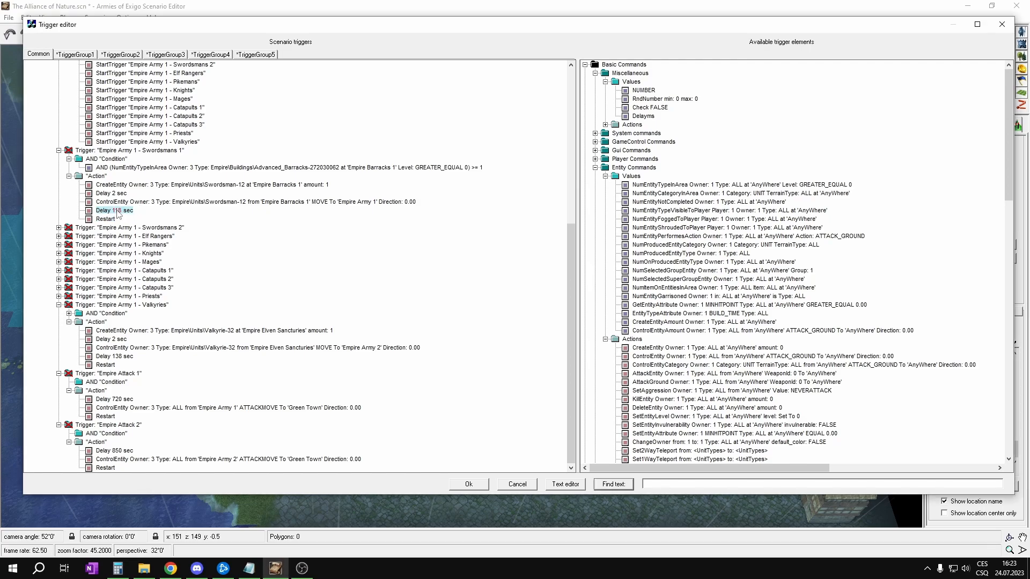
click(114, 203)
Set the delay before Restart in the Empire Army 1 - Swordsmans 2 trigger to 118 sec.
click(66, 229)
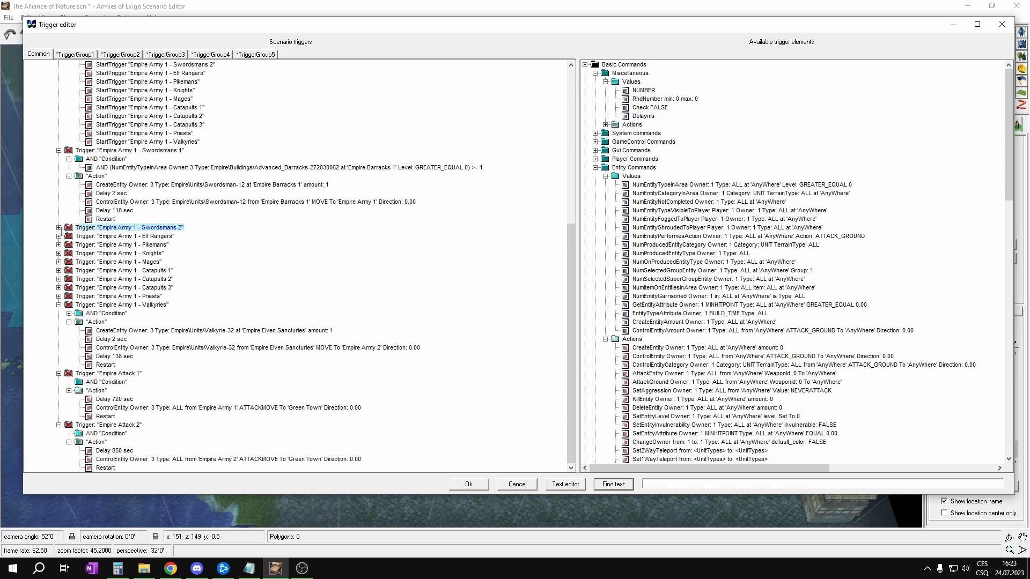
click(59, 227)
double_click(114, 279)
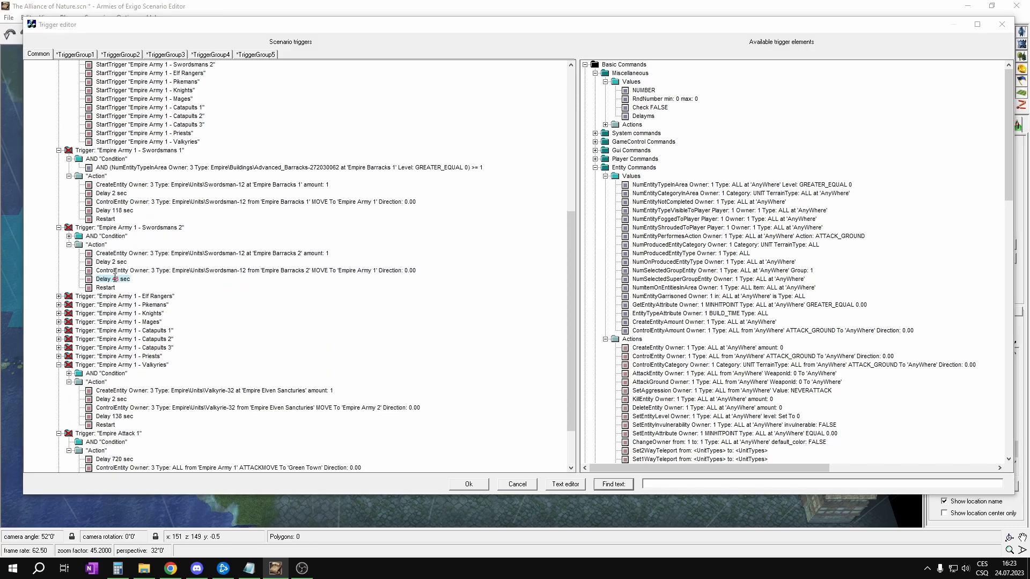
text(118)
key(Return)
Set the delay before Restart in the Empire Army 1 - Elf Rangers trigger to 88 sec.
click(74, 298)
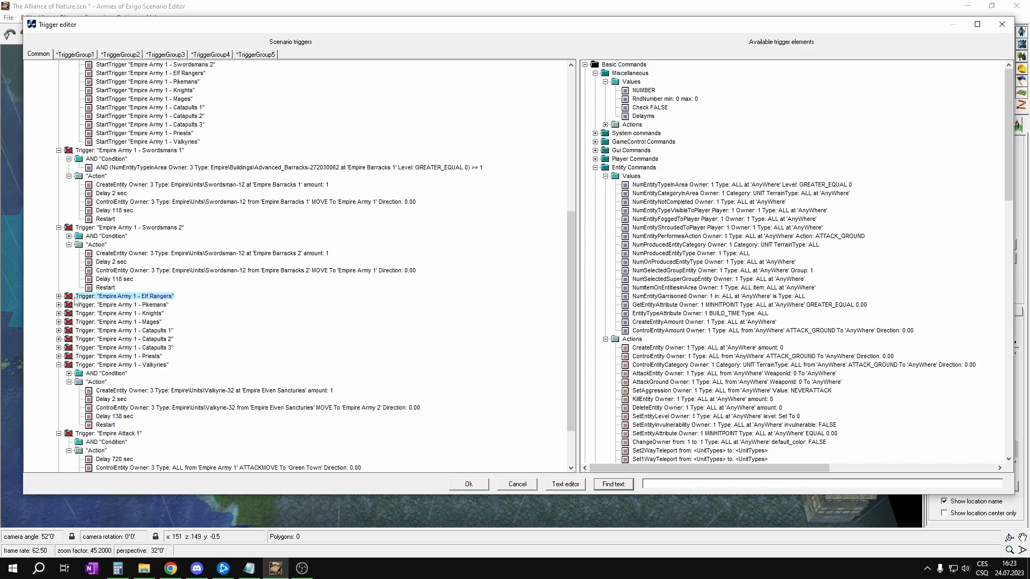
click(59, 296)
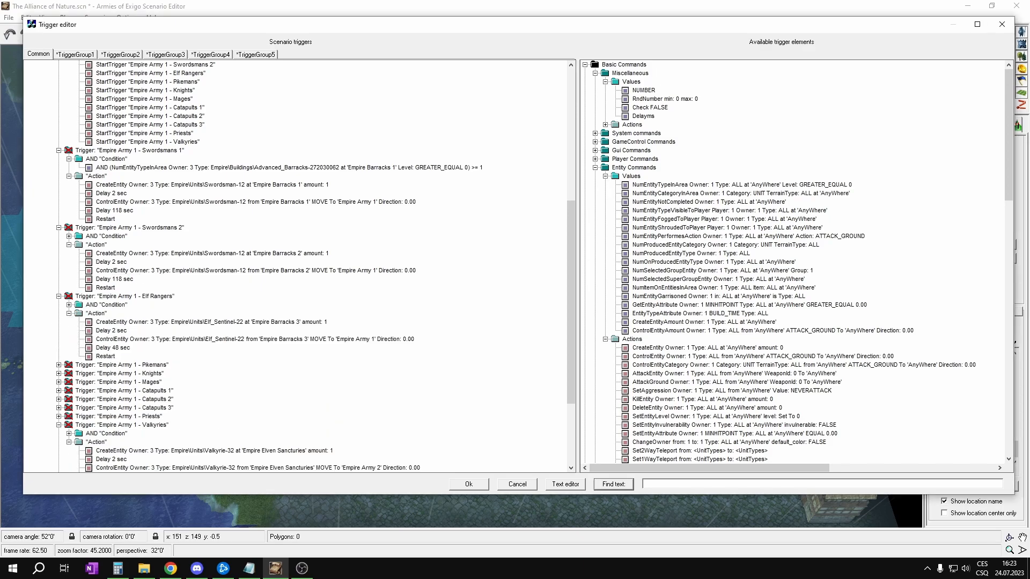
key(alt+Tab)
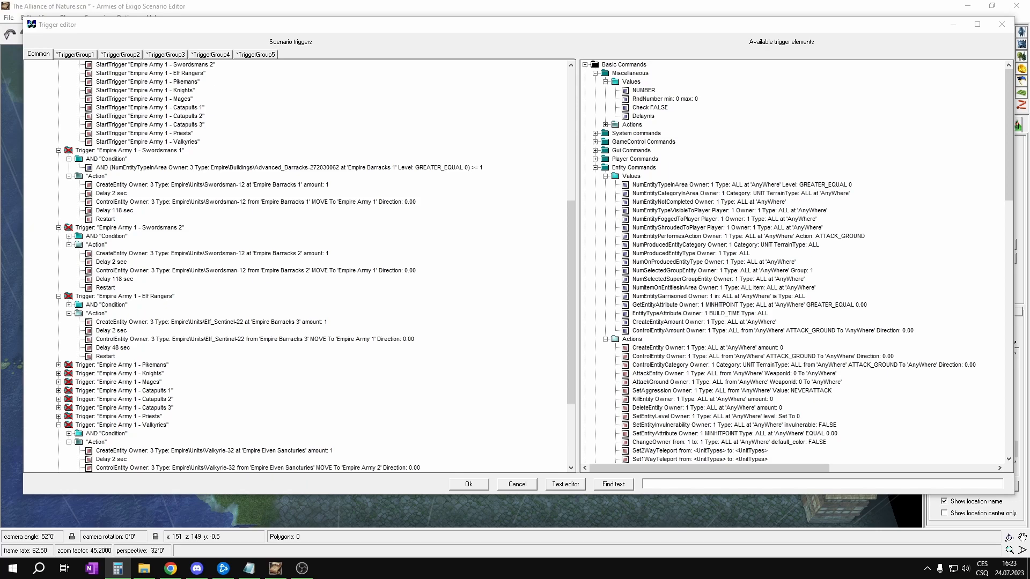
scroll(139, 326, down, 2)
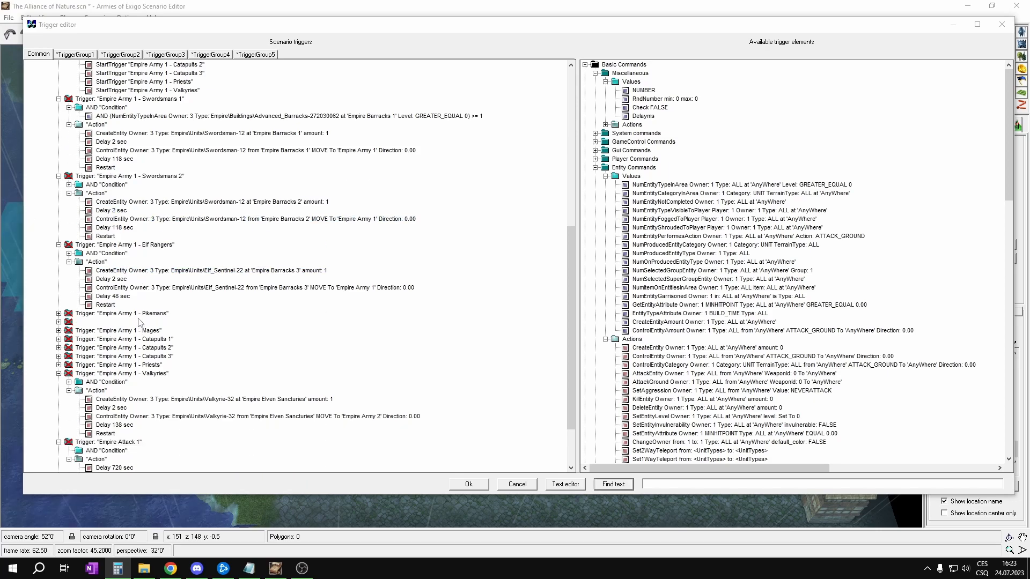
click(119, 298)
text(88)
key(Return)
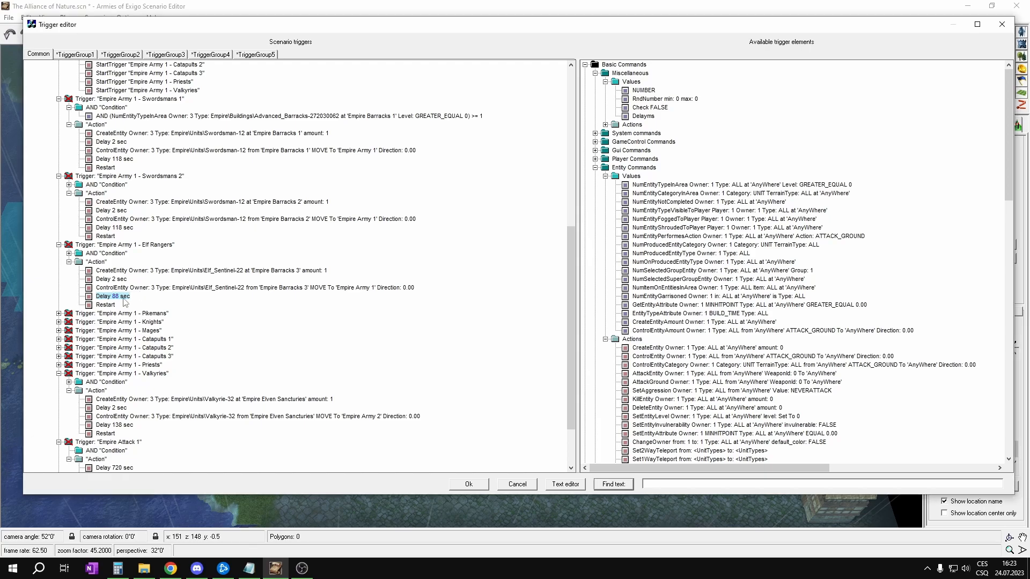
Set the delay before Restart in the Empire Army 1 - Pikemans trigger to 148 sec.
click(59, 314)
click(68, 330)
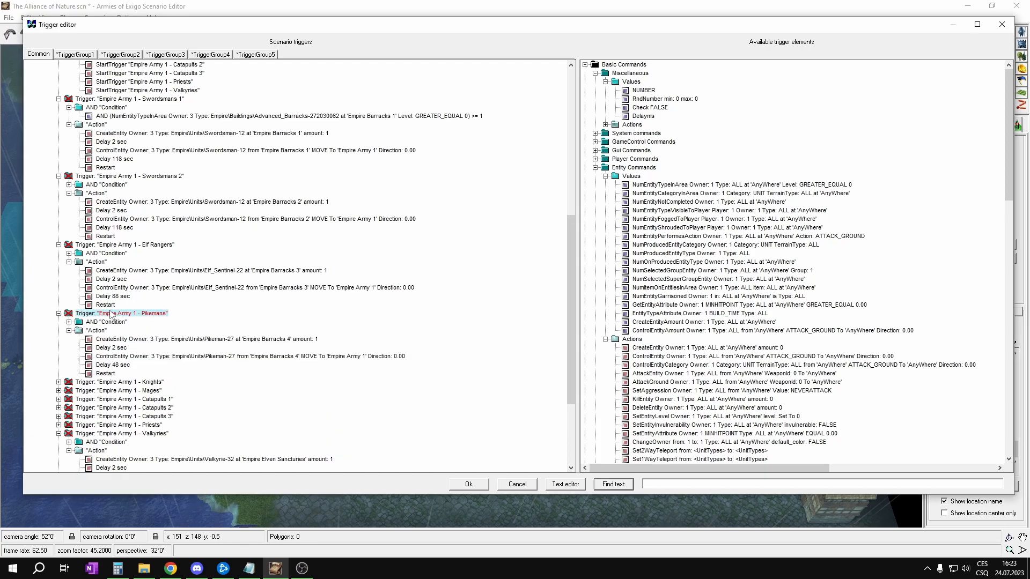
scroll(114, 307, down, 2)
click(133, 263)
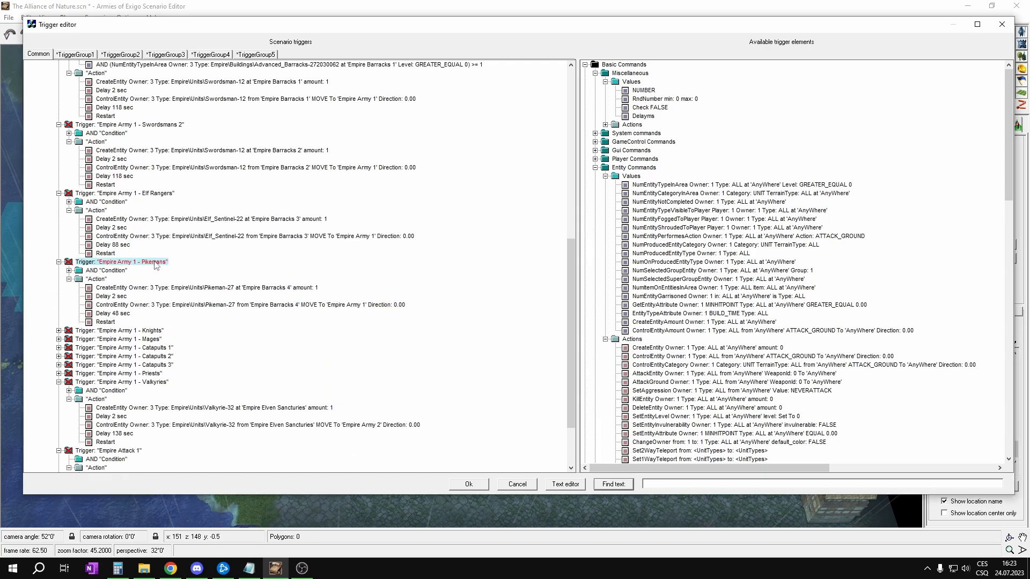
key(alt+Tab)
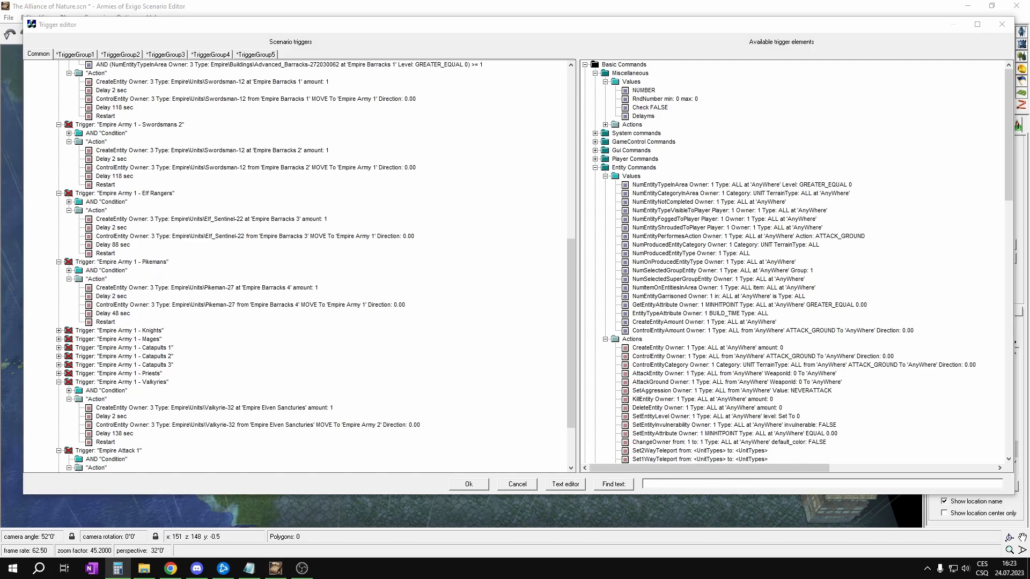
click(118, 315)
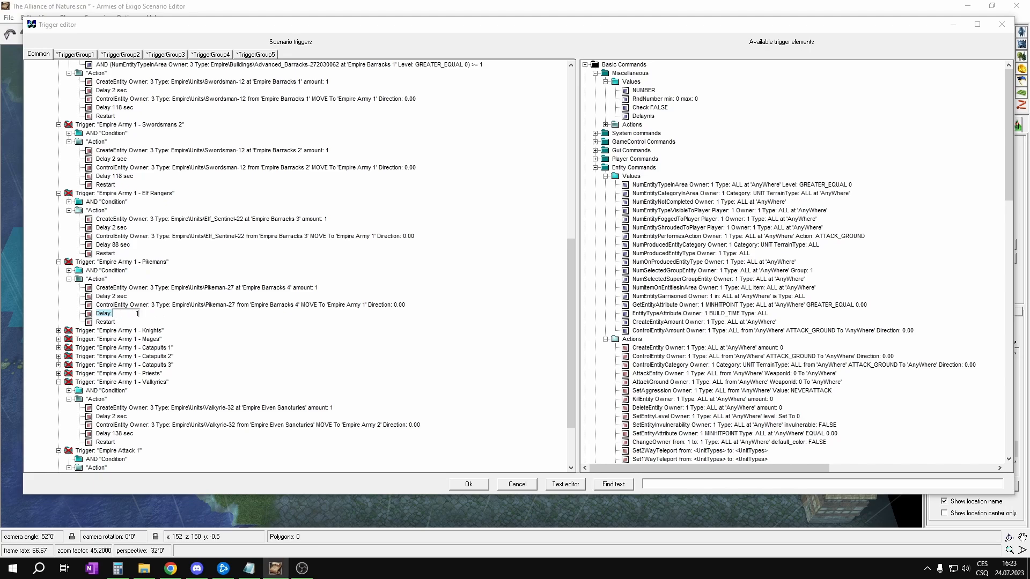
text(148 sec)
key(Return)
Set the delay before Restart in the Empire Army 1 - Knights trigger to 178 sec.
scroll(59, 258, down, 3)
click(59, 255)
click(59, 253)
click(69, 270)
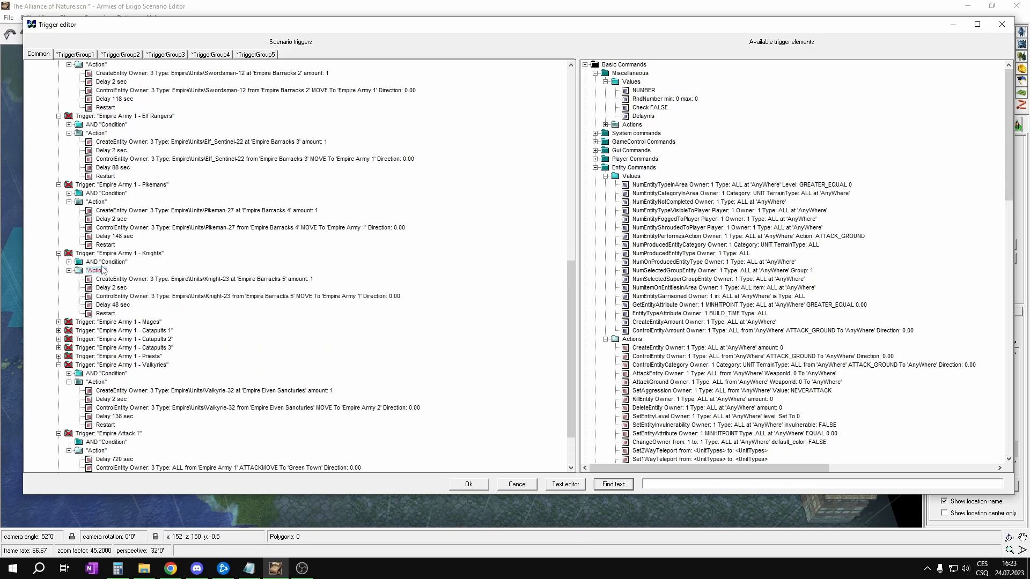
key(alt+Tab)
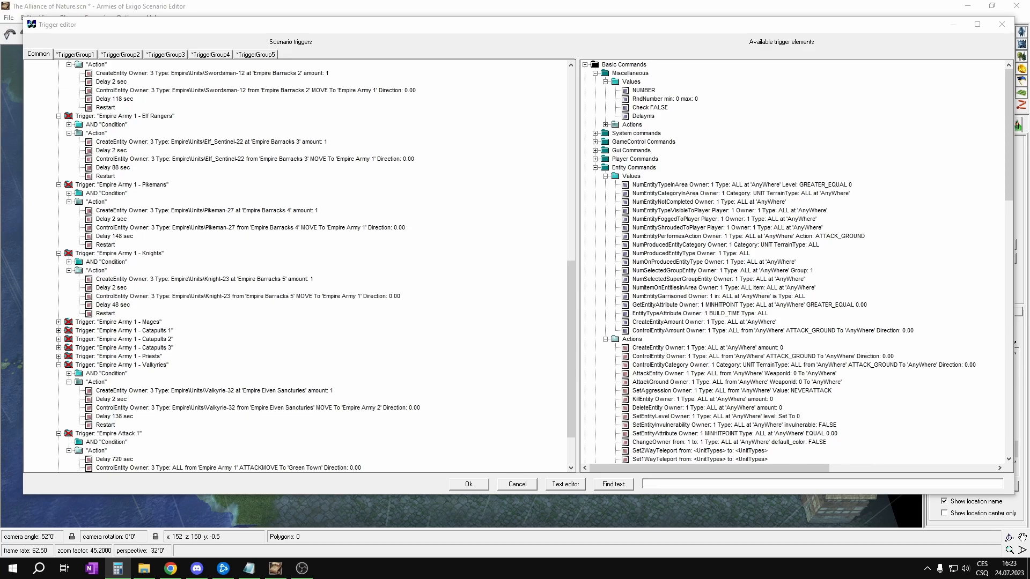
click(119, 305)
double_click(118, 306)
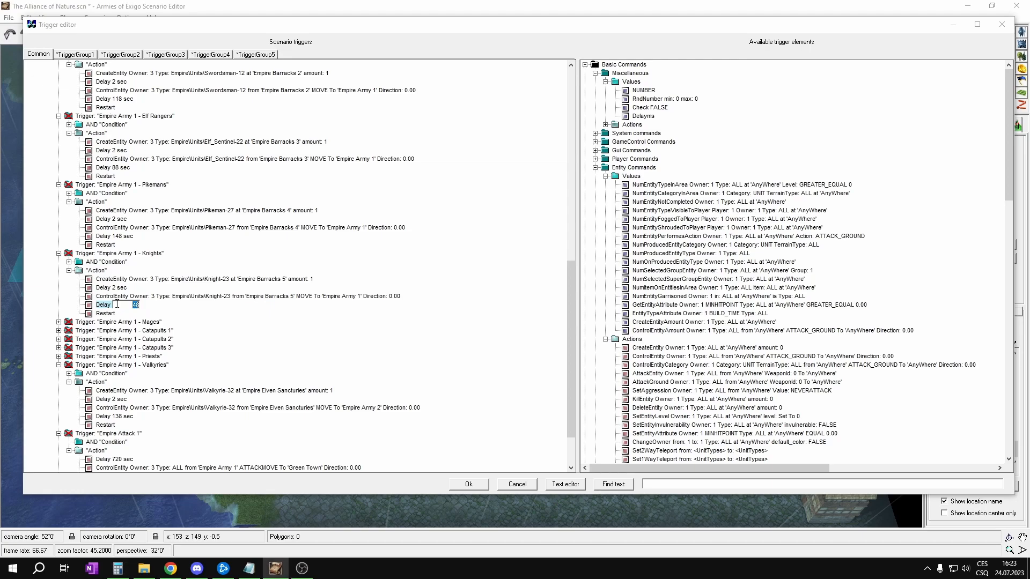
text(178)
key(Return)
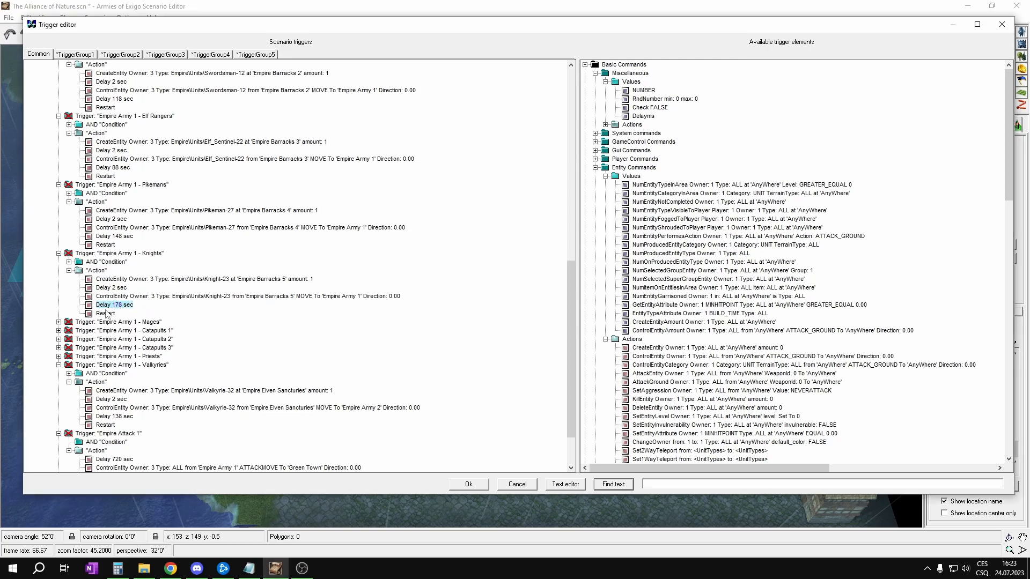
Set the delay before Restart in the Empire Army 1 - Mages trigger to 178 sec.
click(59, 322)
click(101, 374)
double_click(115, 374)
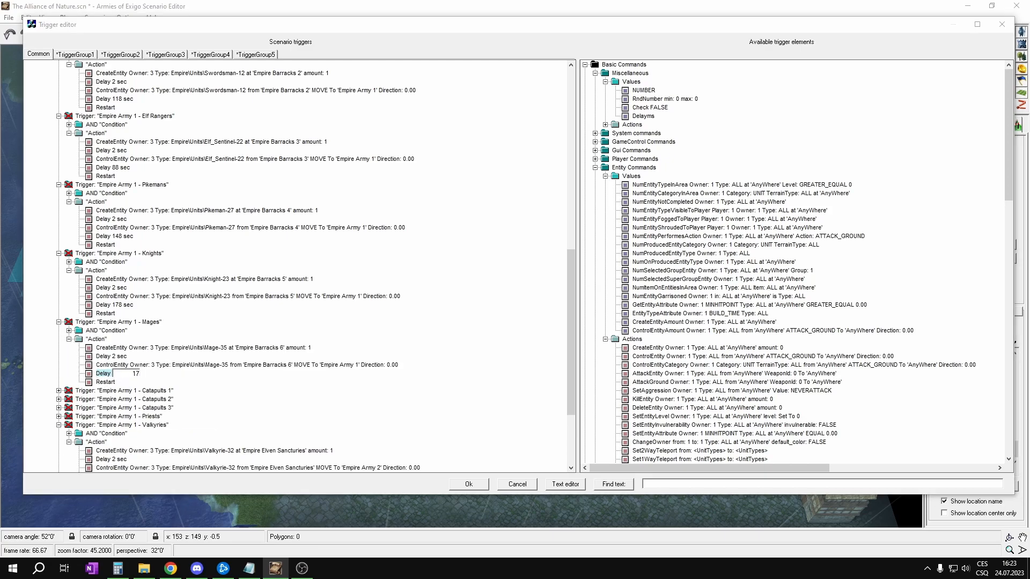
key(Return)
Set the delay before Restart in the Empire Army 1 - Priests trigger to 178 sec.
scroll(104, 318, down, 4)
click(104, 316)
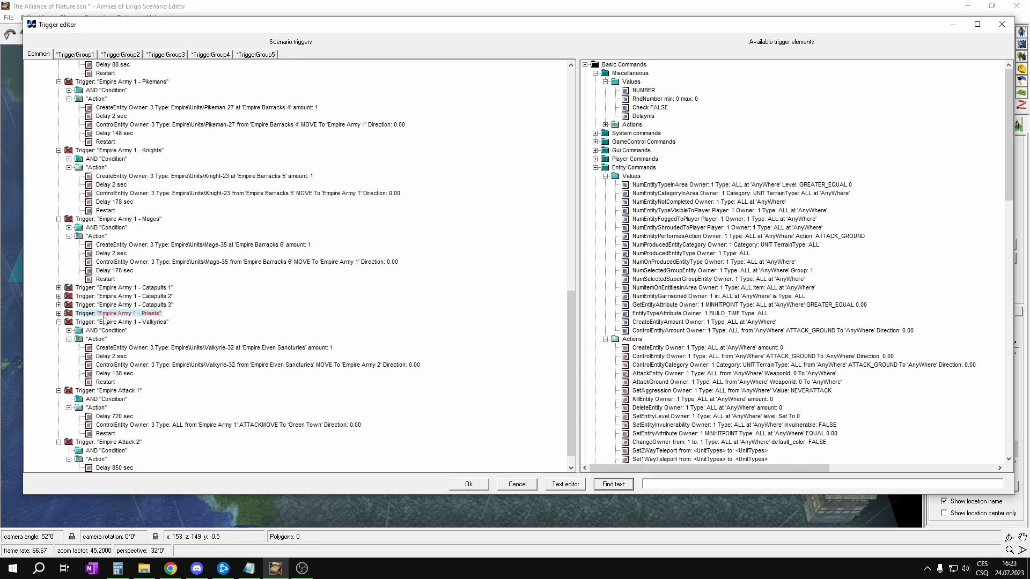
click(59, 313)
double_click(97, 331)
click(103, 364)
double_click(126, 365)
text(178)
key(Return)
Set the delay before Restart in the Empire Army 1 - Catapults 1 trigger to 718 sec.
click(129, 297)
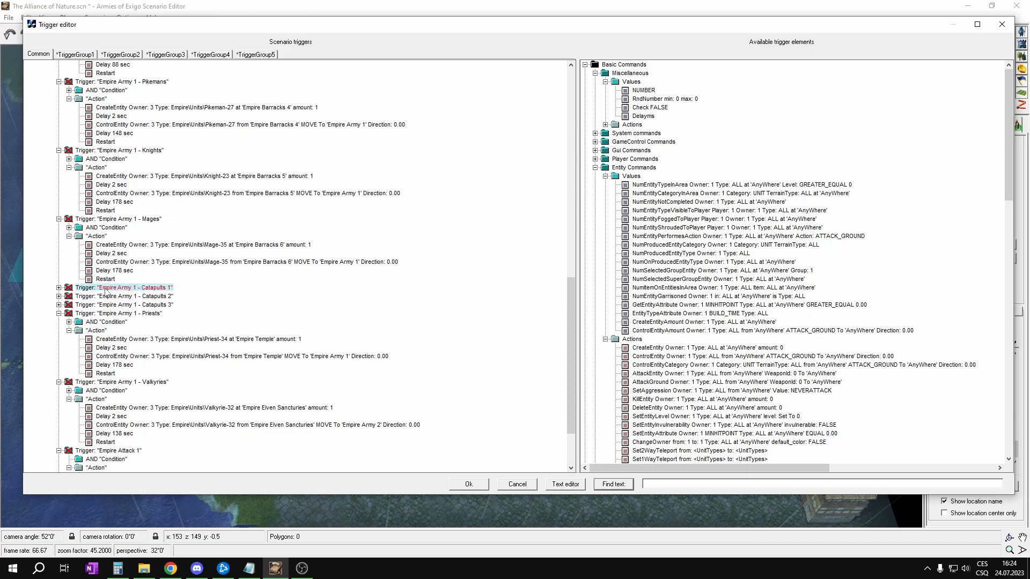
click(59, 288)
click(68, 304)
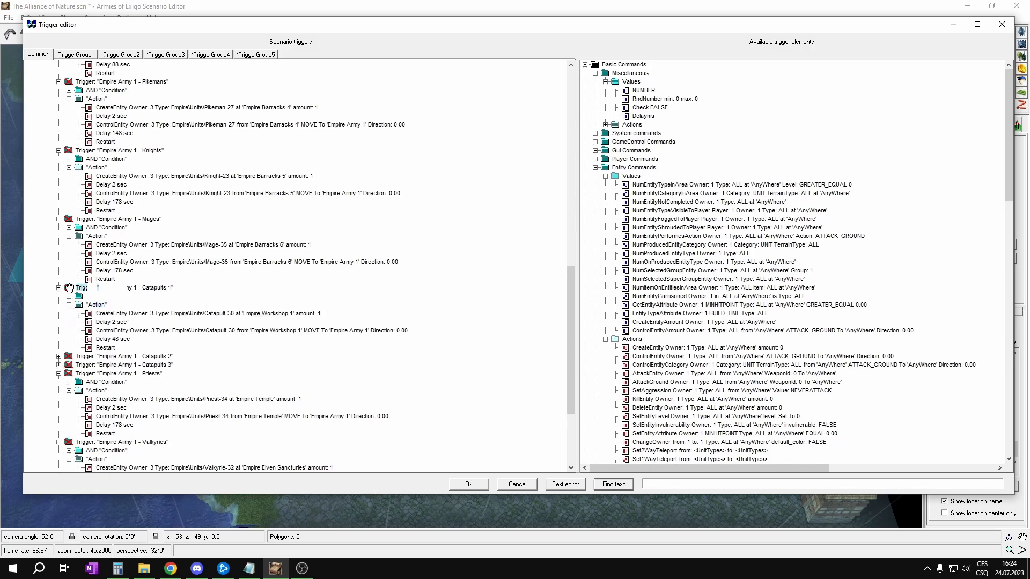
double_click(116, 339)
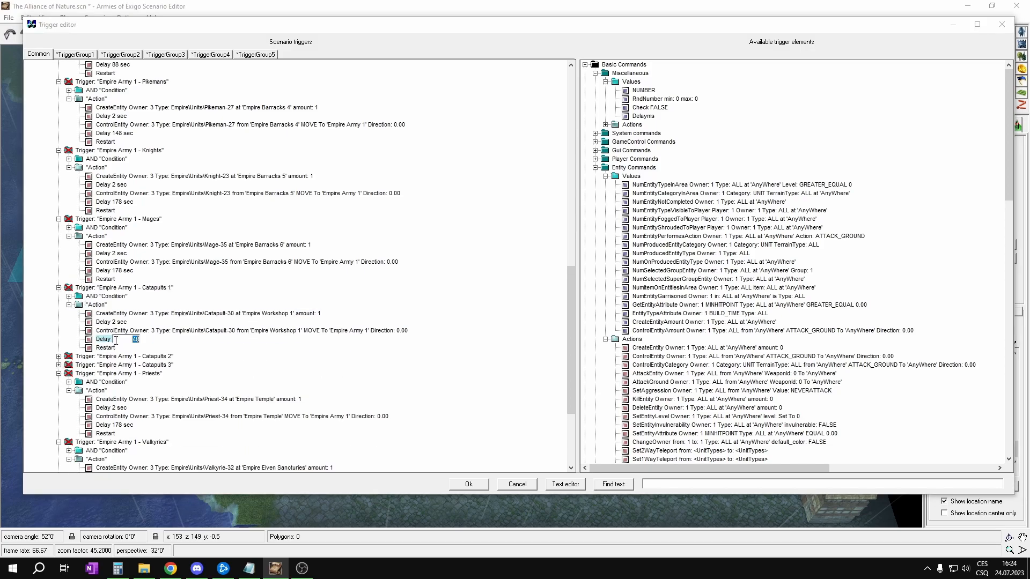
text(720)
key(Return)
double_click(122, 342)
text(718)
key(Return)
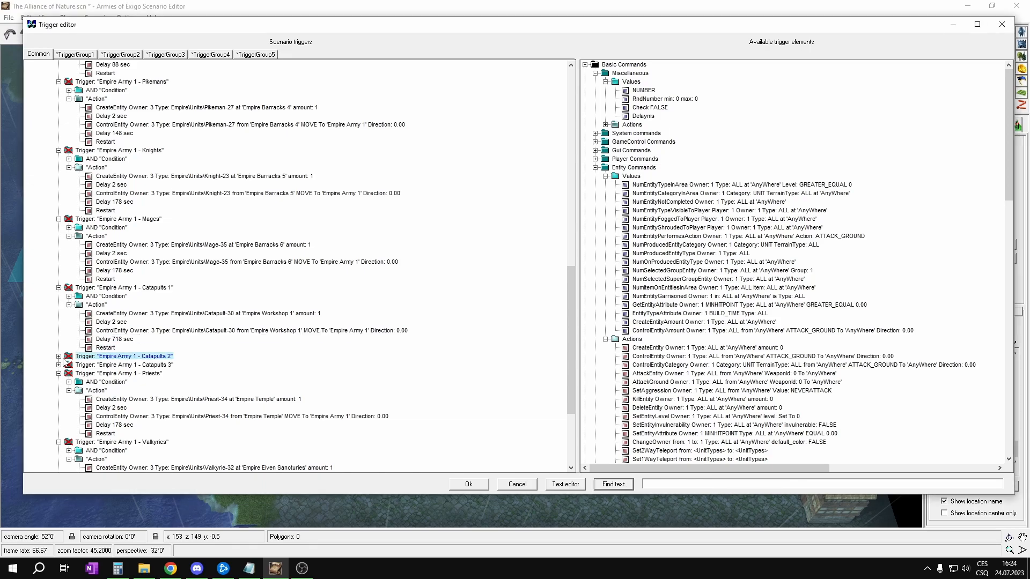
Set the delay before Restart in the Empire Army 1 - Catapults 2 trigger to 718 sec.
click(58, 356)
click(69, 373)
double_click(116, 407)
text(718)
key(Return)
Set the delay before Restart in the Empire Army 1 - Catapults 3 trigger to 698 sec.
scroll(97, 408, down, 1)
click(58, 399)
click(69, 416)
double_click(115, 450)
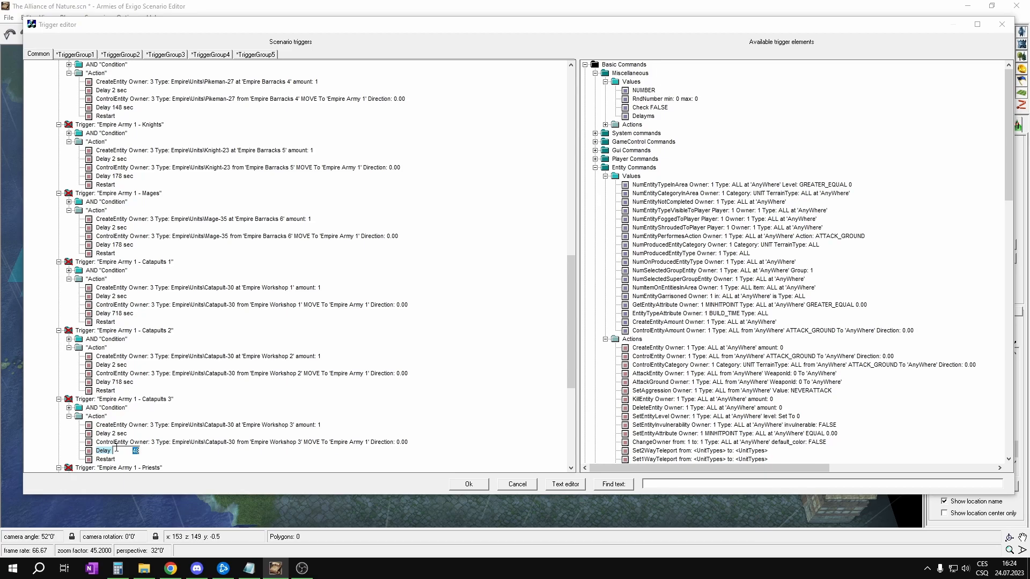
text(698)
key(Return)
Set the delay before Restart in the Empire Army 1 - Catapults 2 and Catapults 1 triggers to 698 sec.
double_click(116, 382)
text(698)
key(Return)
double_click(118, 314)
text(698)
key(Return)
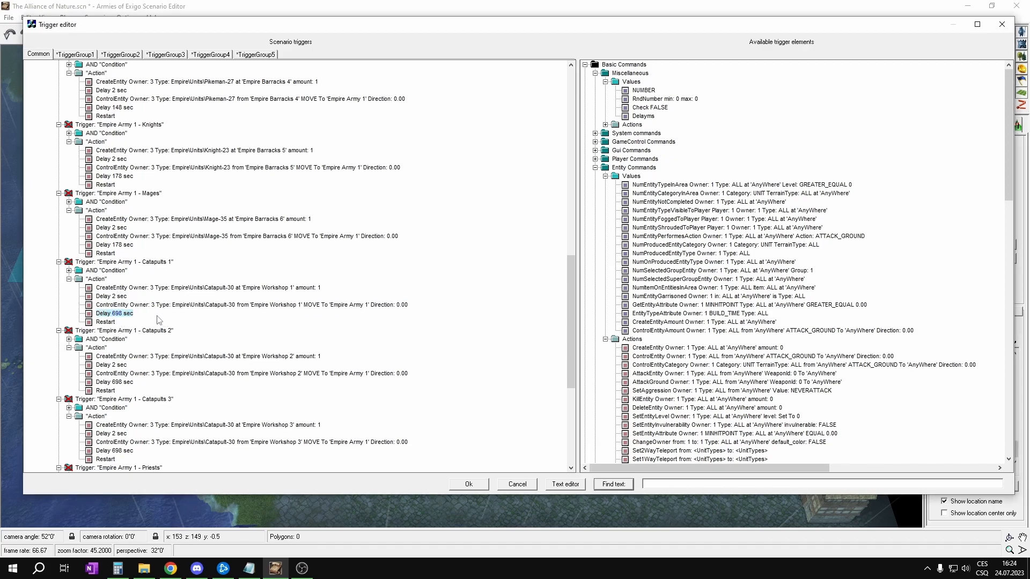
Review the actions and delays of all Empire Army 1 and Empire Attack triggers.
click(151, 289)
key(Up)
key(Up)
key(Up)
key(Up)
key(Up)
key(Up)
key(Up)
key(Up)
key(Up)
key(Up)
key(Up)
key(Up)
key(Up)
key(Up)
key(Up)
key(Up)
key(Up)
key(Up)
key(Up)
key(Up)
scroll(129, 223, down, 20)
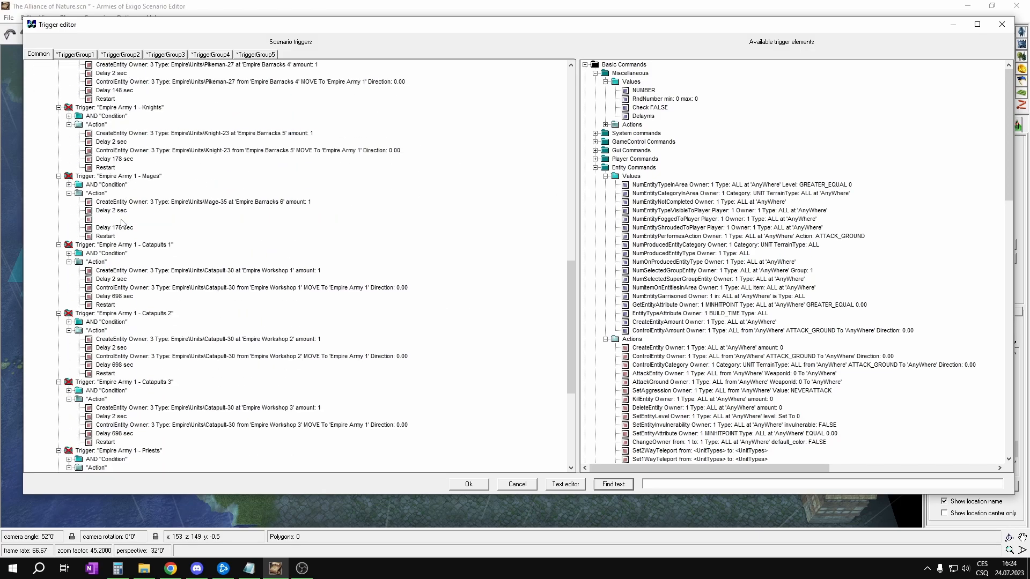
scroll(122, 222, down, 8)
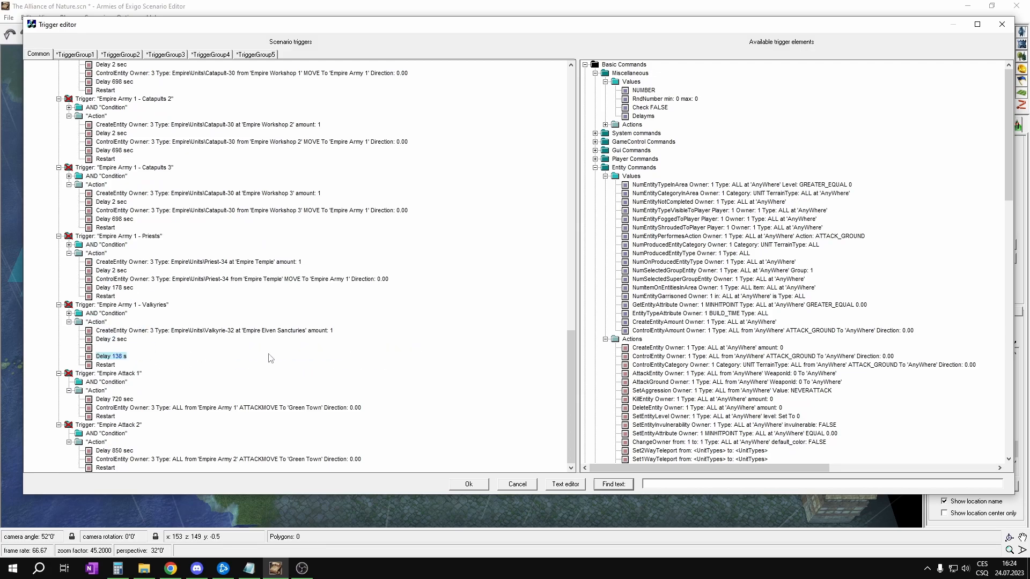
Collapse the Empire and Beast folders inside the Army trigger folder.
drag(572, 392, 529, 103)
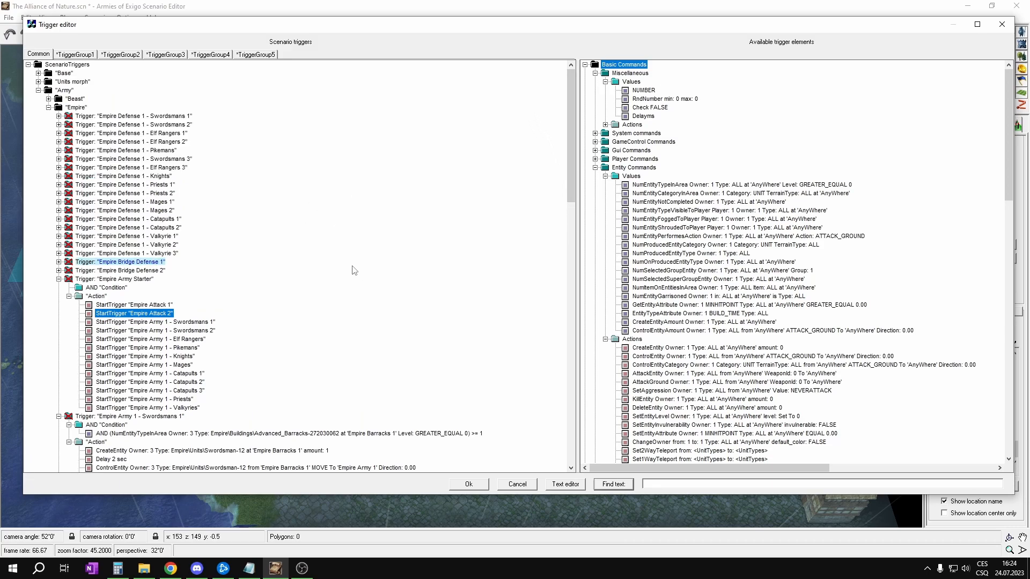
right_click(58, 103)
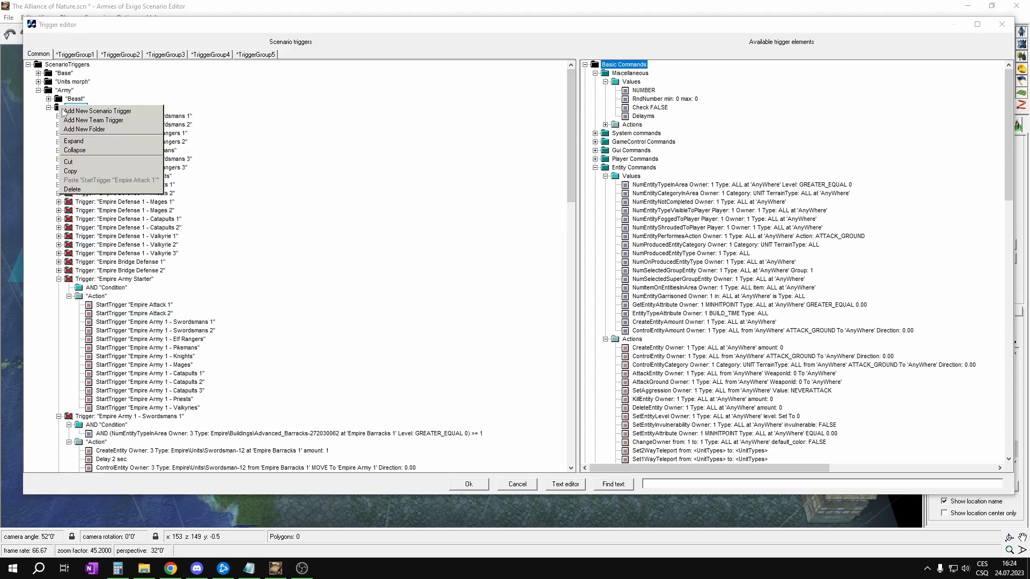
click(86, 141)
right_click(55, 105)
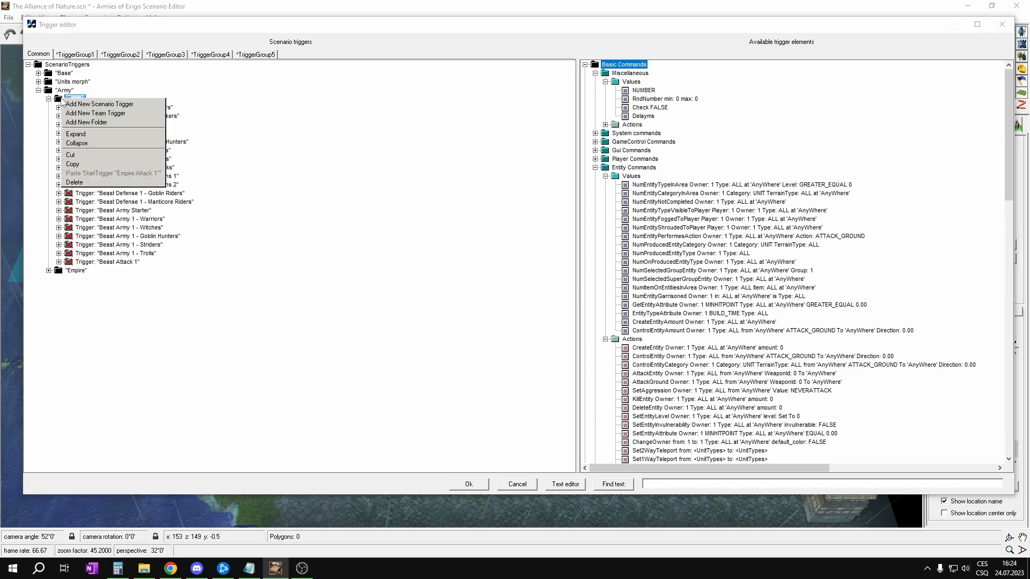
click(83, 141)
Move the Dialogue 1 trigger to the end of the Base folder, after the Bridge trigger.
right_click(48, 89)
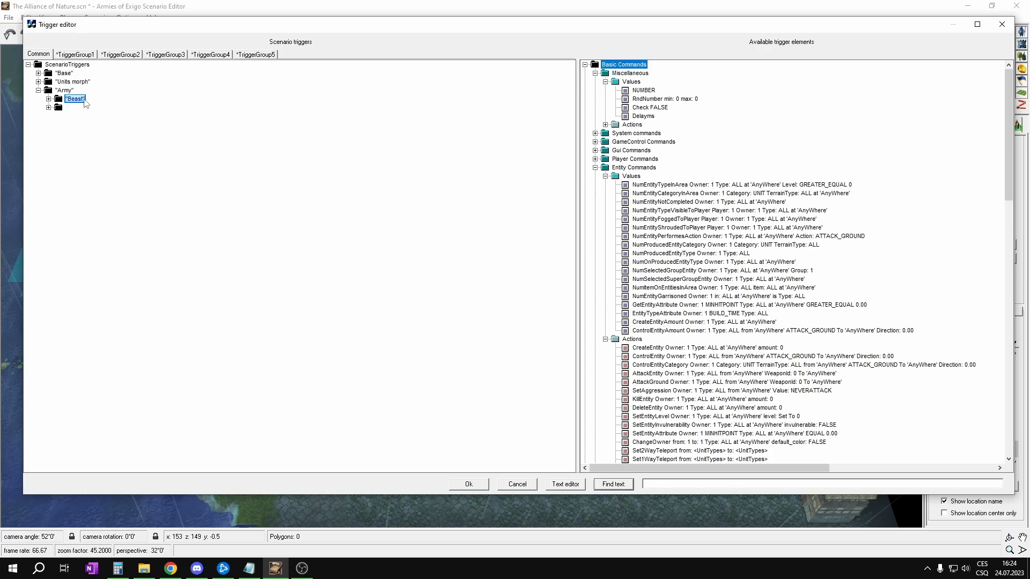
click(38, 74)
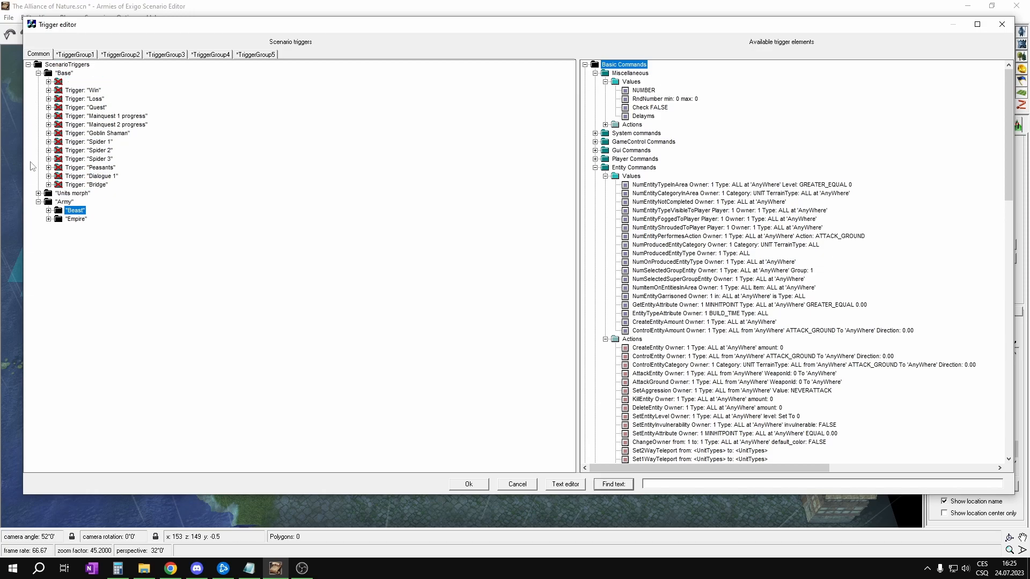
drag(56, 176, 49, 75)
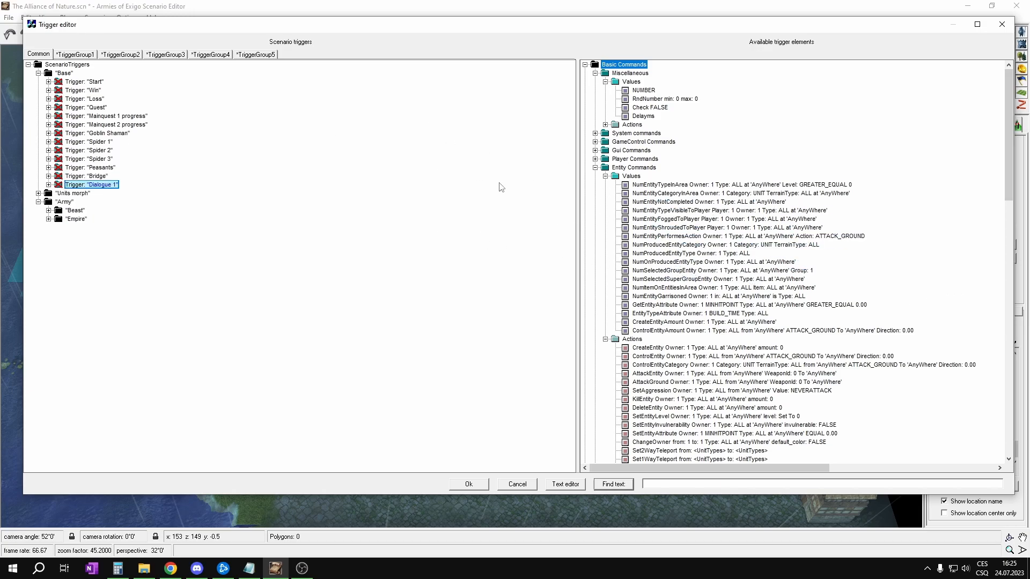
Collapse the whole scenario trigger tree and accept the changes in the trigger editor.
right_click(41, 67)
click(64, 112)
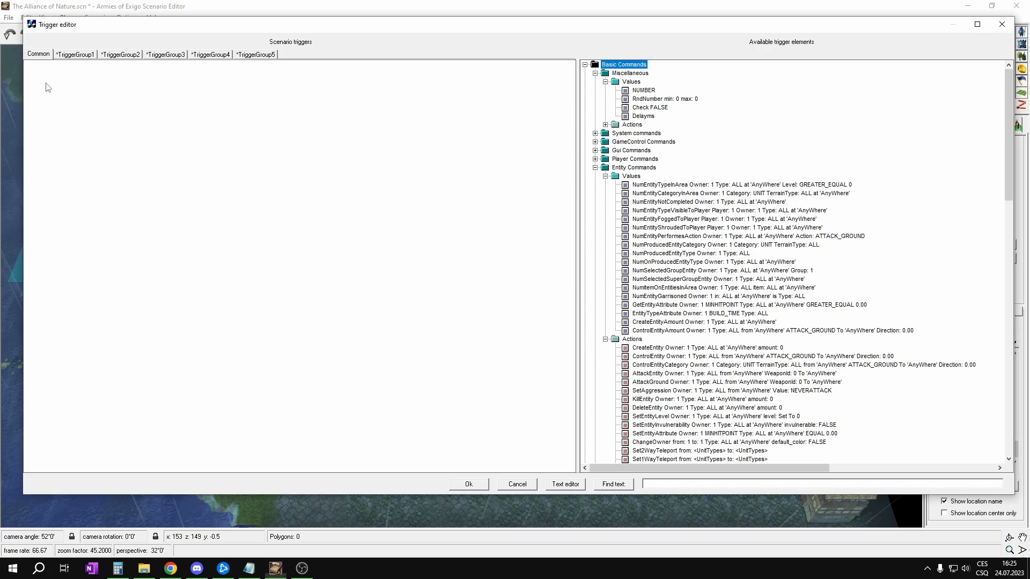
click(469, 485)
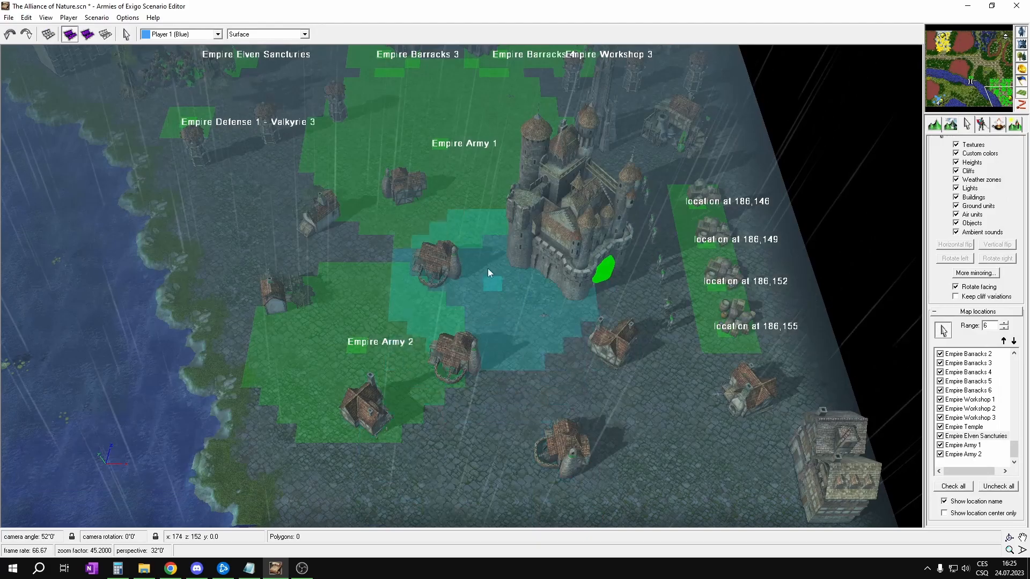
Leave the map location tool and save the scenario.
scroll(333, 108, up, 3)
right_drag(325, 136, 449, 222)
right_click(498, 210)
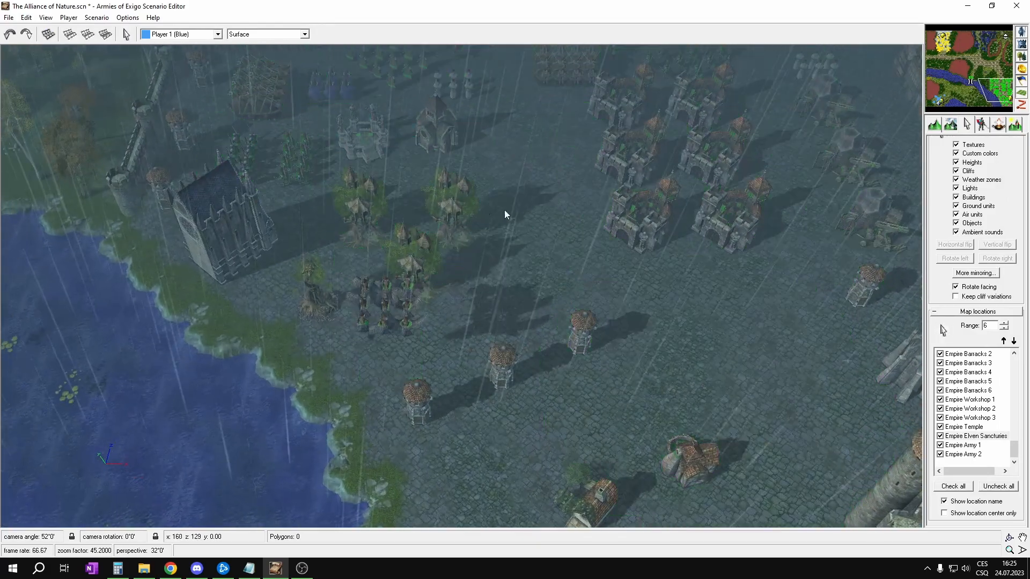
right_drag(500, 97, 529, 195)
key(ctrl+s)
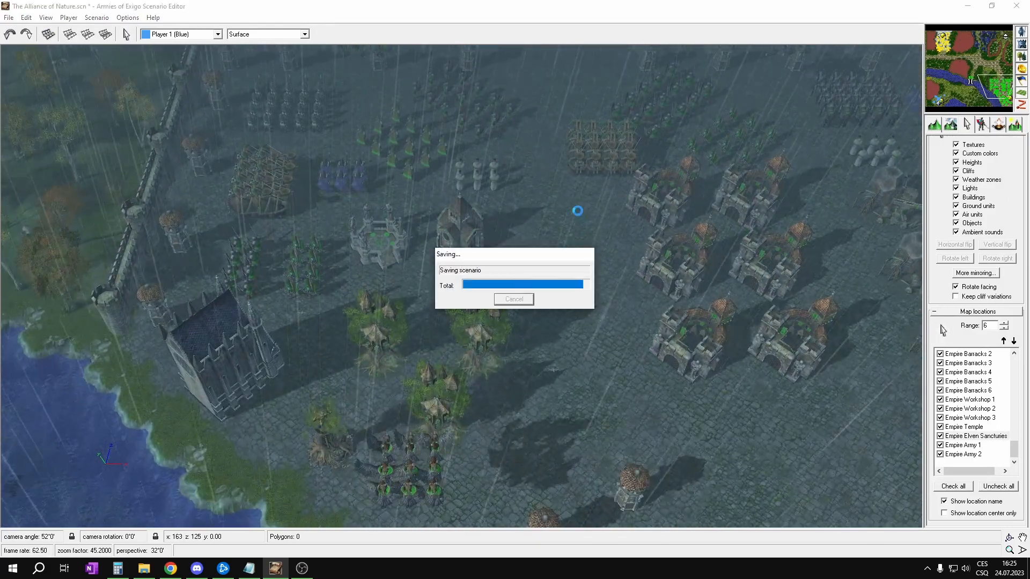
Examine the paved roads and forest crossing outside the Empire base.
right_drag(230, 143, 289, 386)
right_drag(434, 96, 448, 115)
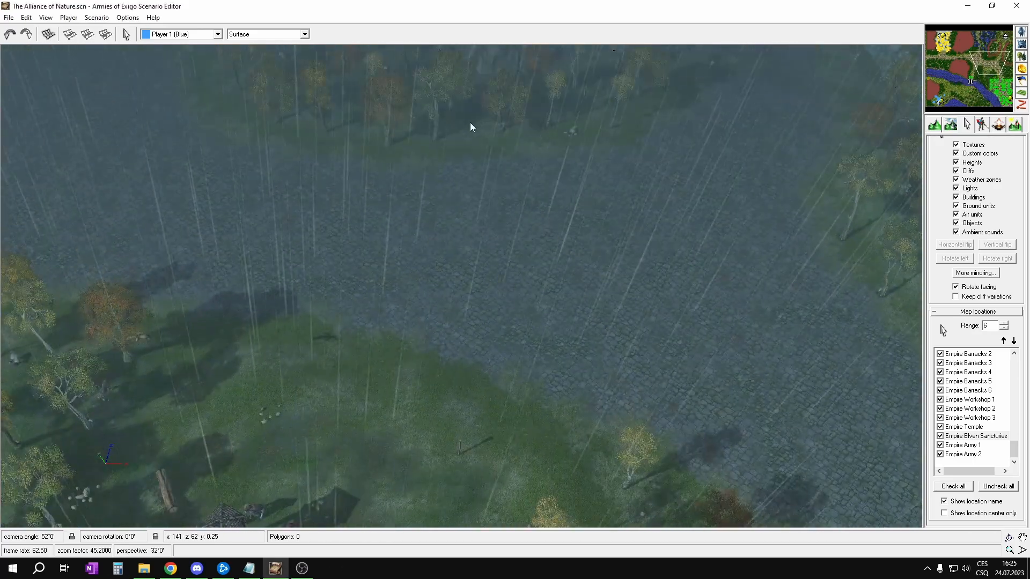
right_drag(616, 249, 652, 137)
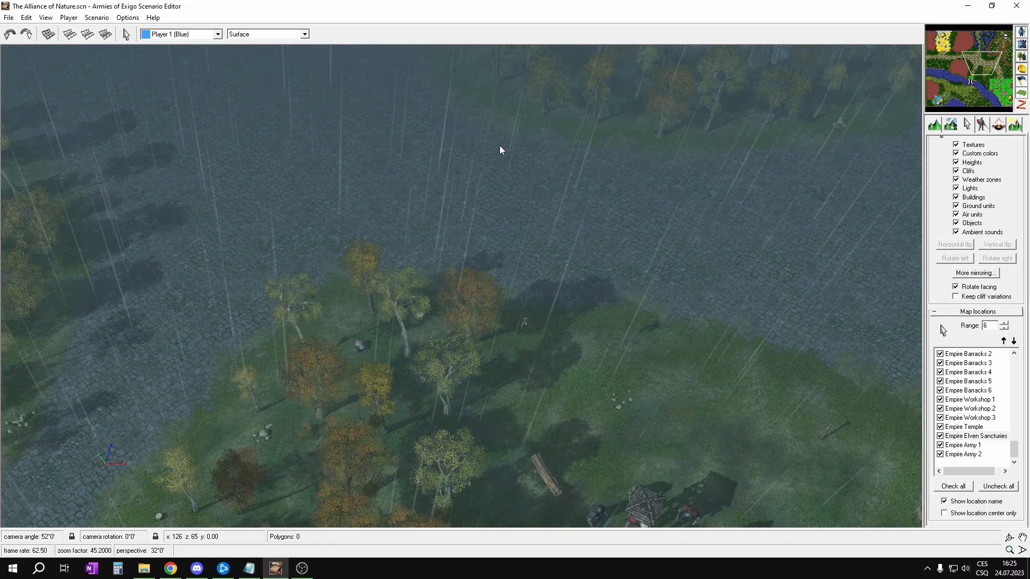
right_drag(512, 156, 666, 328)
right_drag(346, 112, 467, 187)
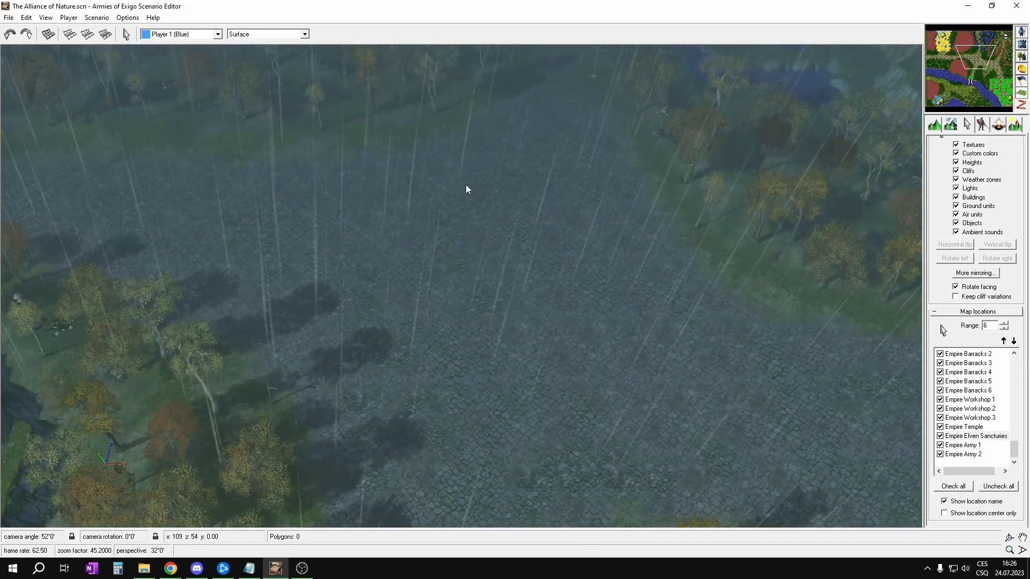
right_drag(642, 207, 582, 205)
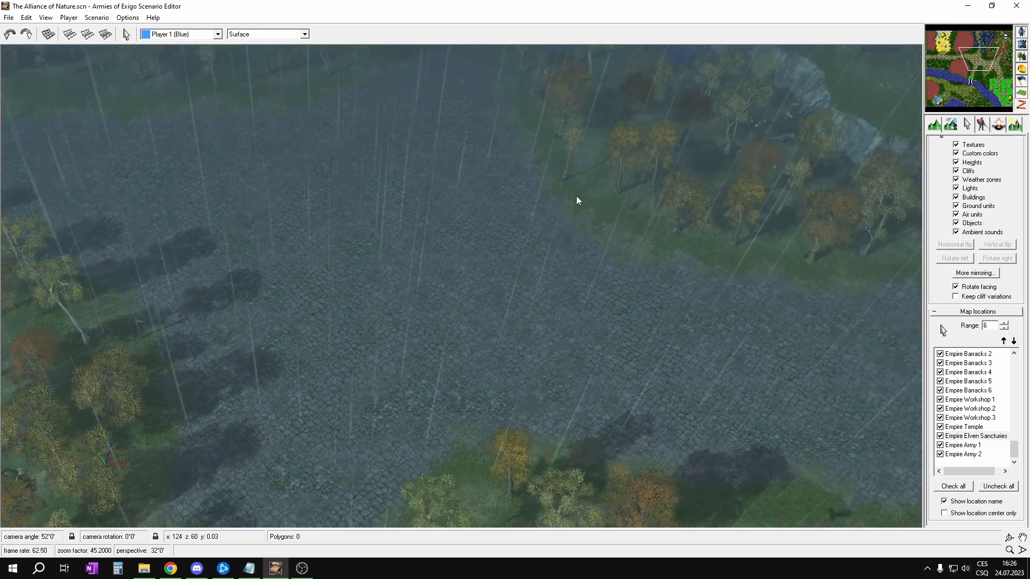
drag(529, 140, 205, 409)
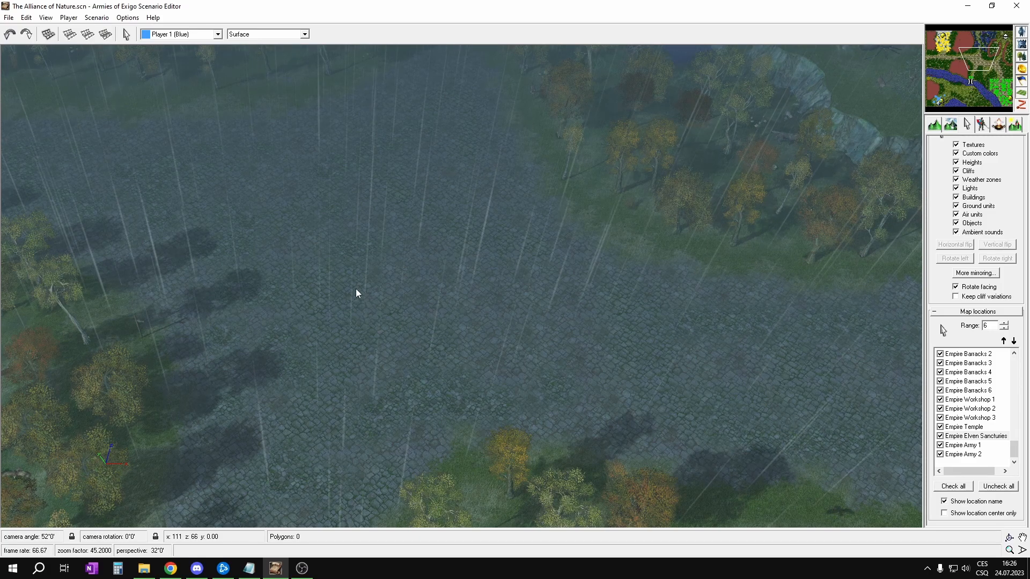
Inspect the Empire base with its map locations displayed, from the defense groups and barracks to the Empire Army 1 area.
drag(999, 79, 1002, 85)
right_drag(633, 397, 594, 252)
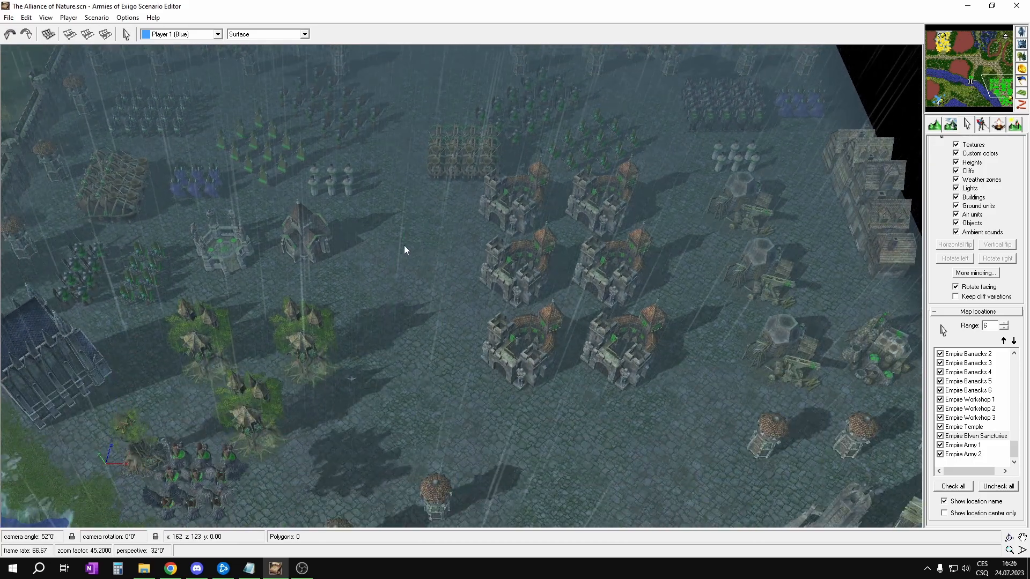
right_drag(467, 187, 648, 328)
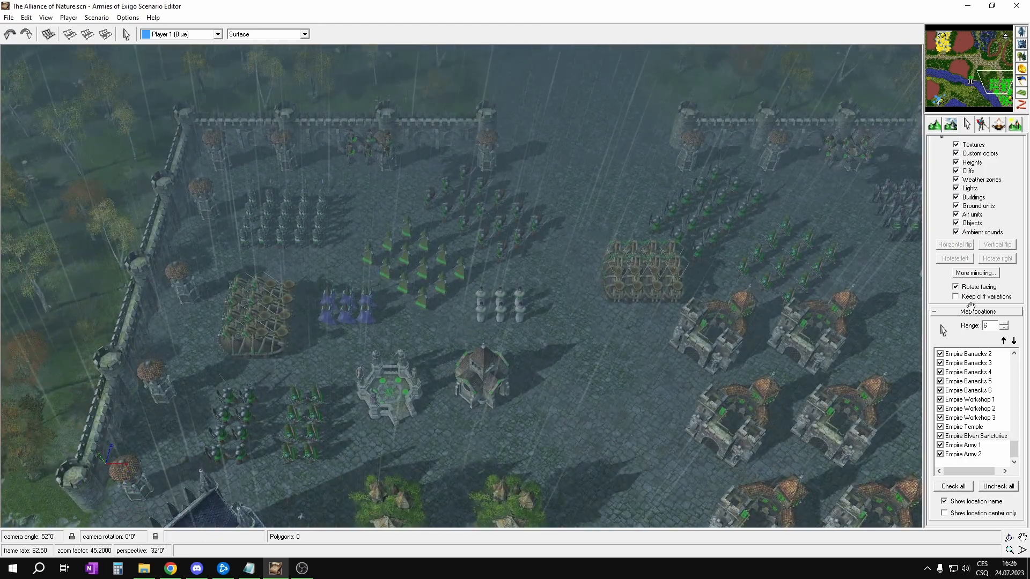
click(943, 330)
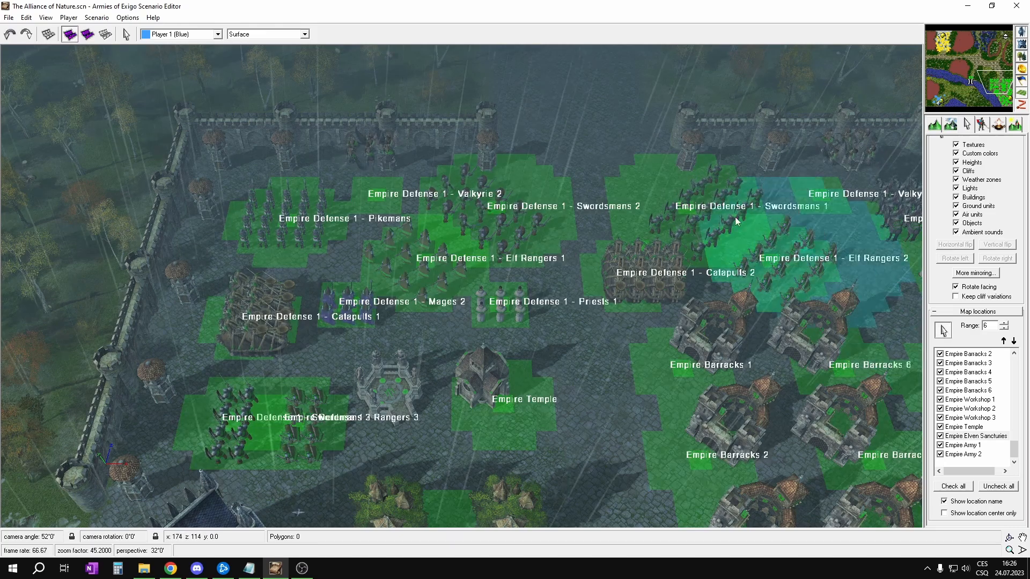
right_drag(587, 177, 548, 159)
right_drag(664, 259, 637, 228)
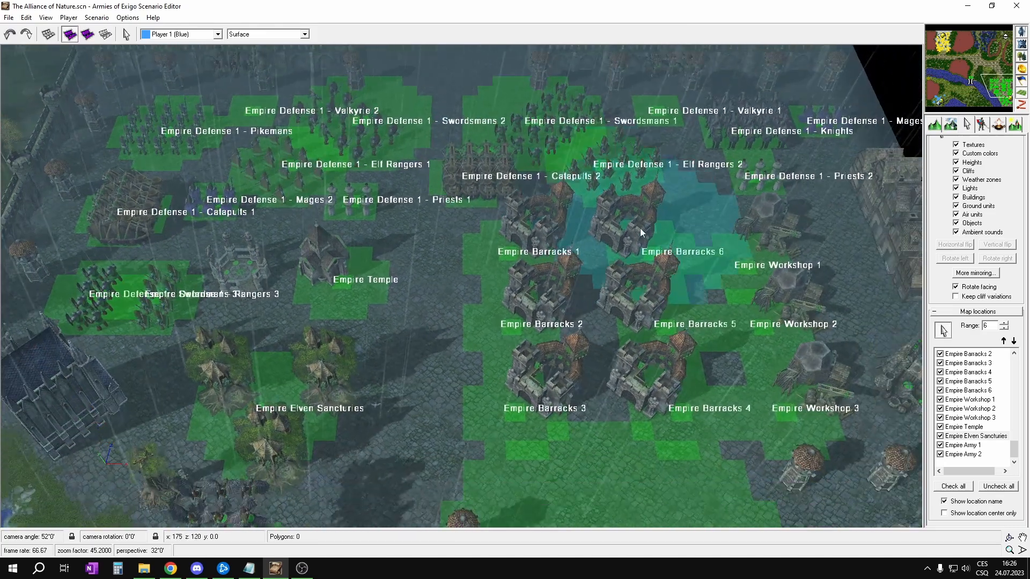
right_drag(673, 293, 596, 226)
right_drag(674, 343, 671, 316)
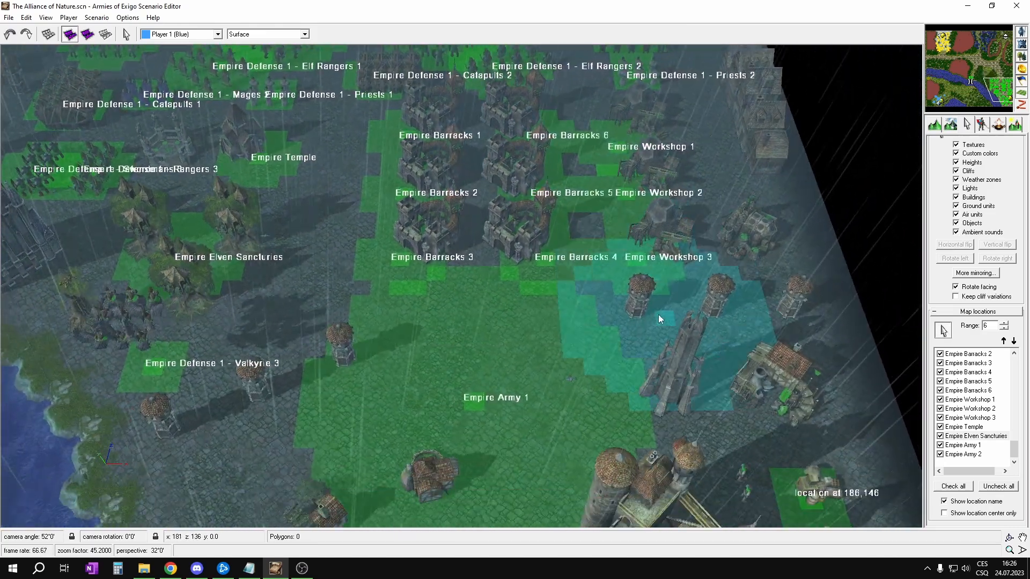
right_click(658, 314)
Inspect the Empire base's wall opening, the road leading out and the defending units behind the wall.
right_drag(633, 236, 767, 376)
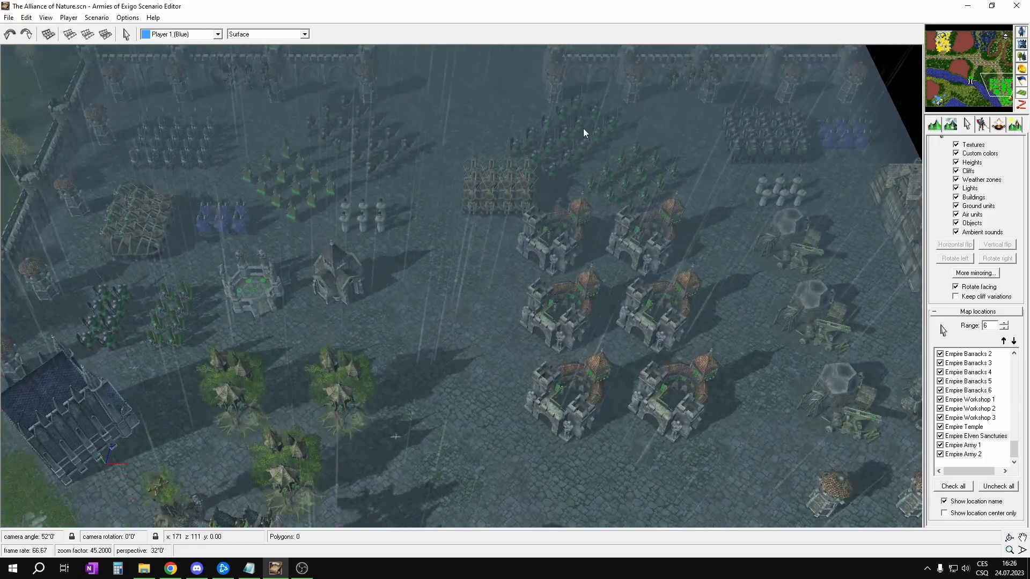
right_drag(510, 122, 529, 206)
right_drag(517, 92, 525, 250)
mouse_move(505, 131)
mouse_down()
mouse_move(494, 185)
mouse_move(425, 326)
mouse_move(435, 300)
mouse_up()
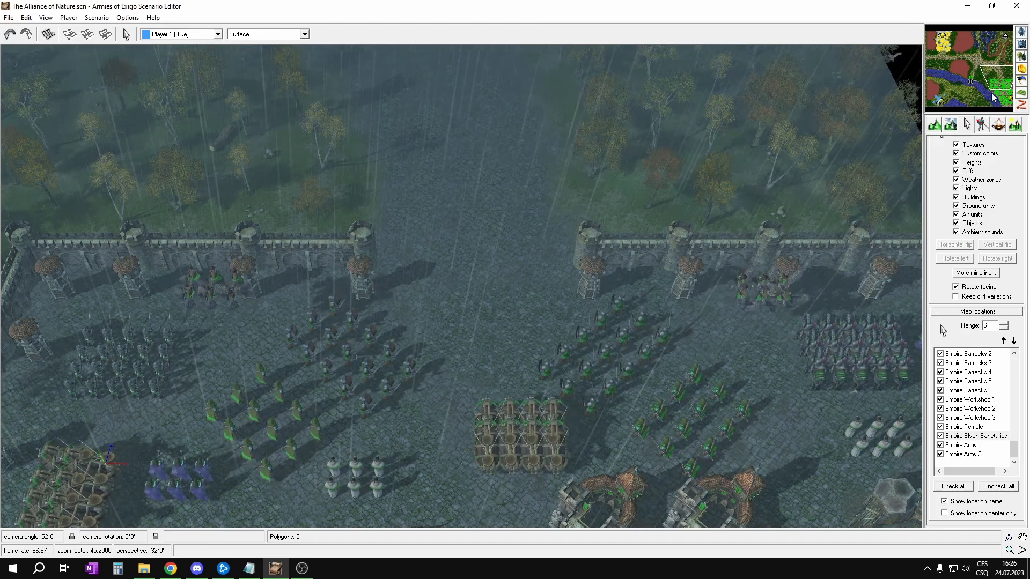
drag(486, 146, 418, 257)
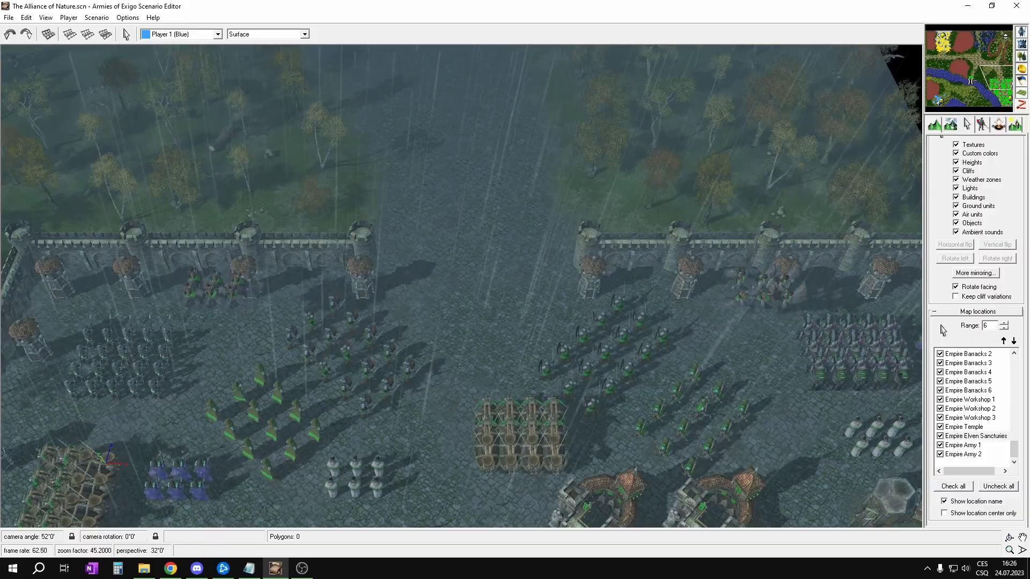